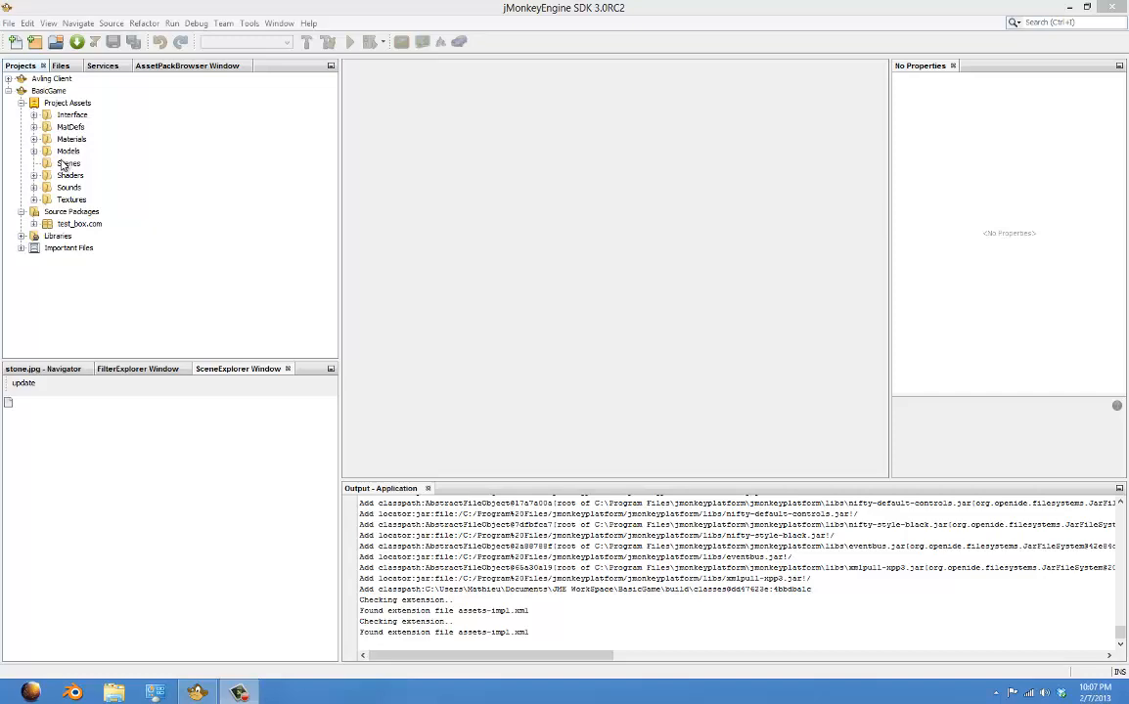
Step: Create an empty jME3 scene named terrainScene in the BasicGame project's Scenes folder
{"action": "right_click", "coordinate": [65, 165]}
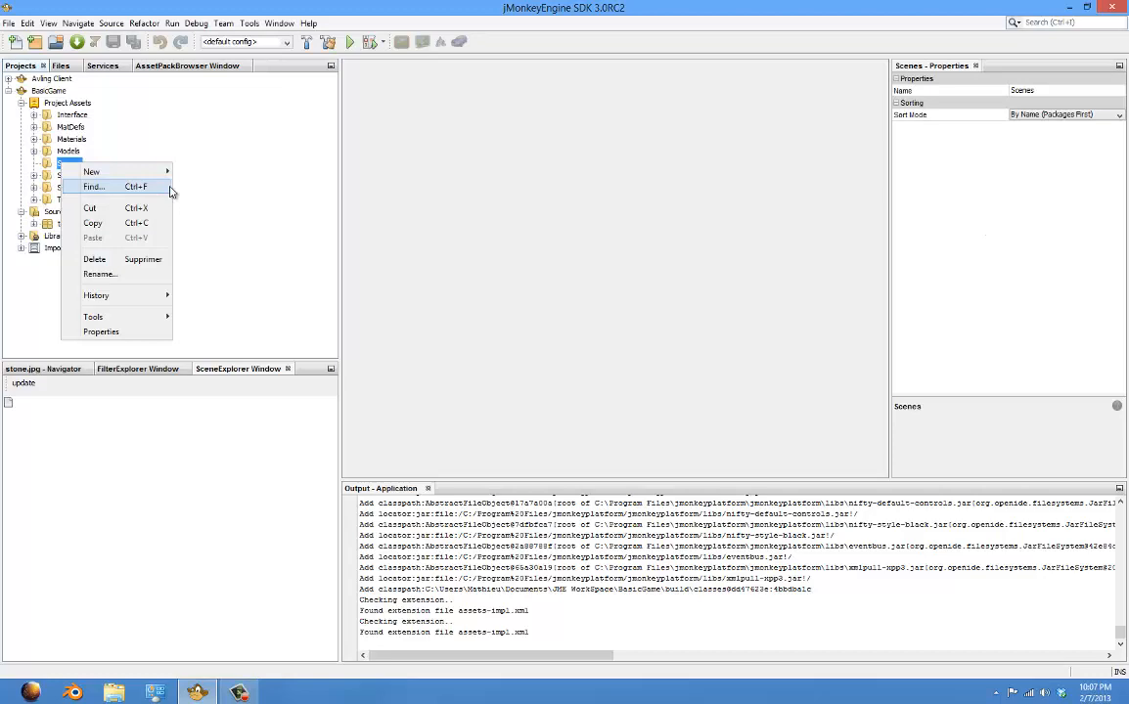
{"action": "left_click", "coordinate": [234, 210]}
{"action": "right_click", "coordinate": [75, 165]}
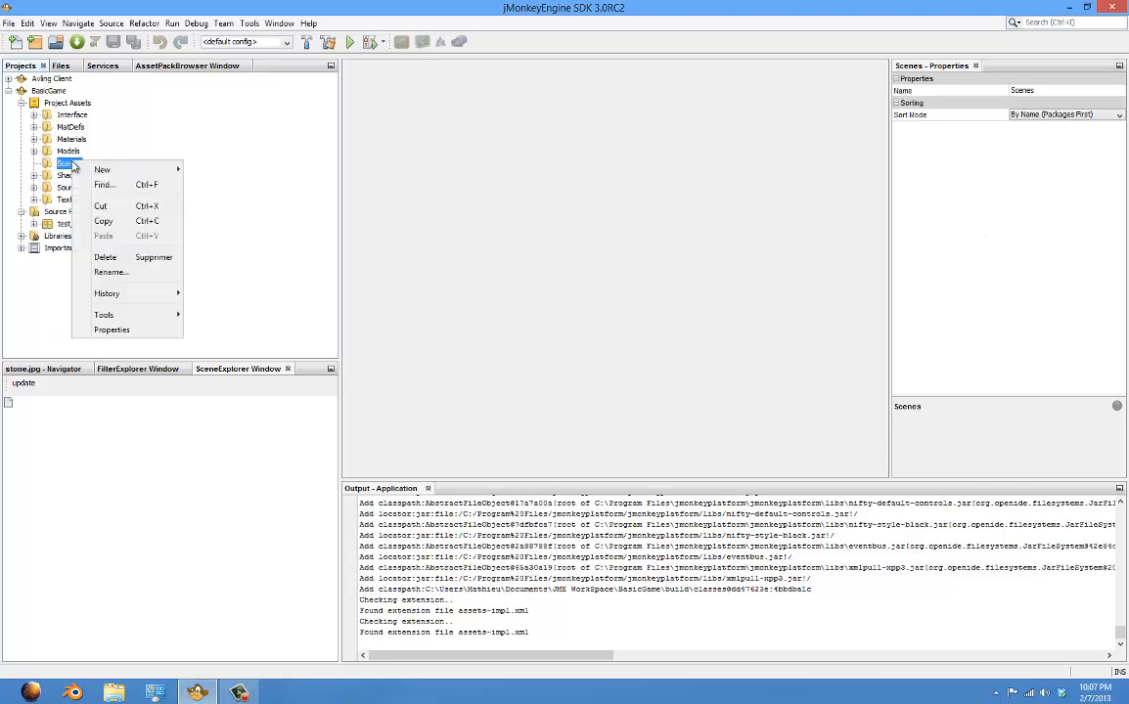
{"action": "mouse_move", "coordinate": [98, 172]}
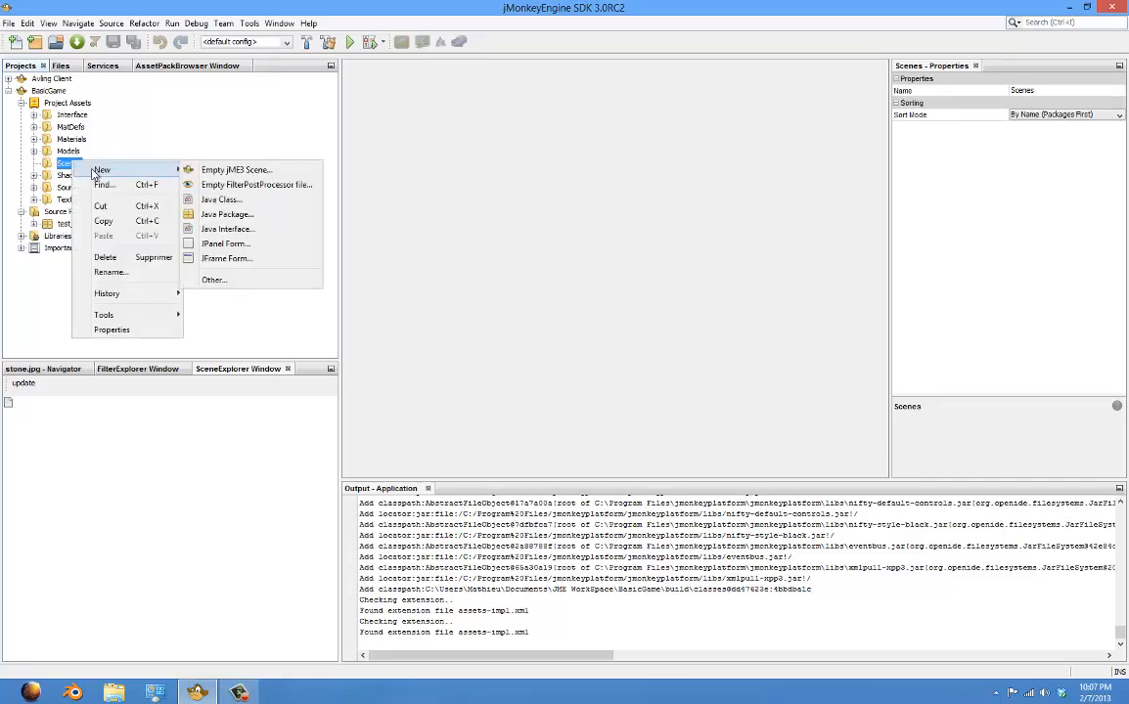
{"action": "left_click", "coordinate": [207, 172]}
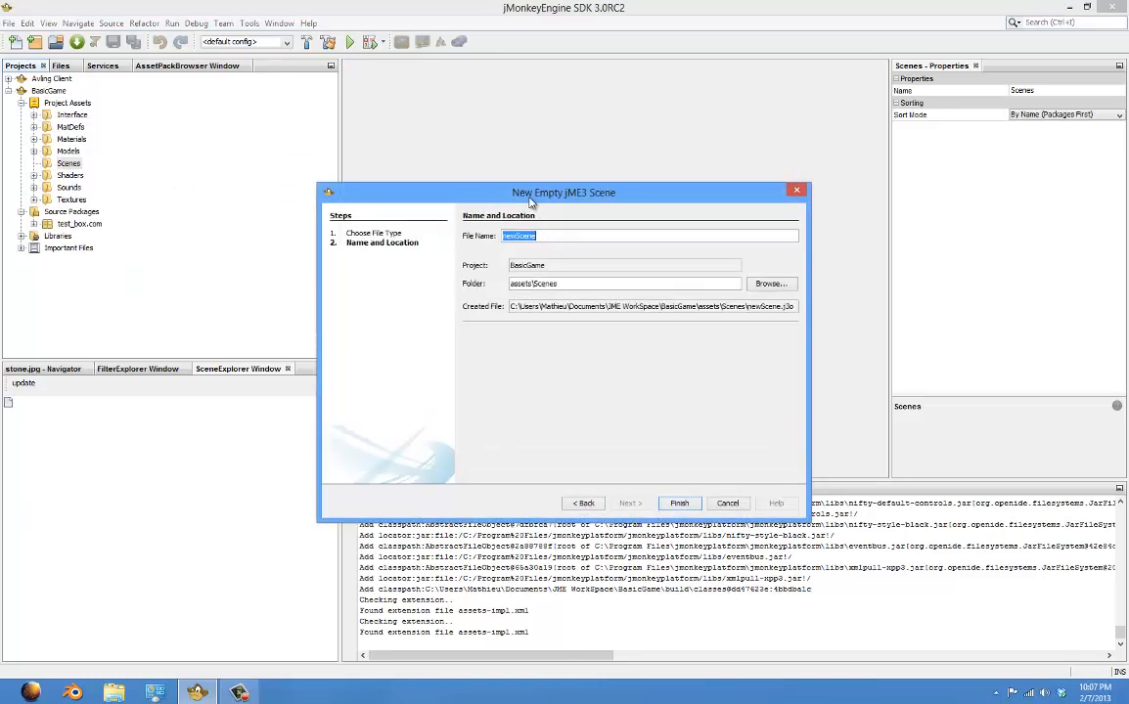
{"action": "left_click_drag", "start_coordinate": [567, 192], "coordinate": [511, 183]}
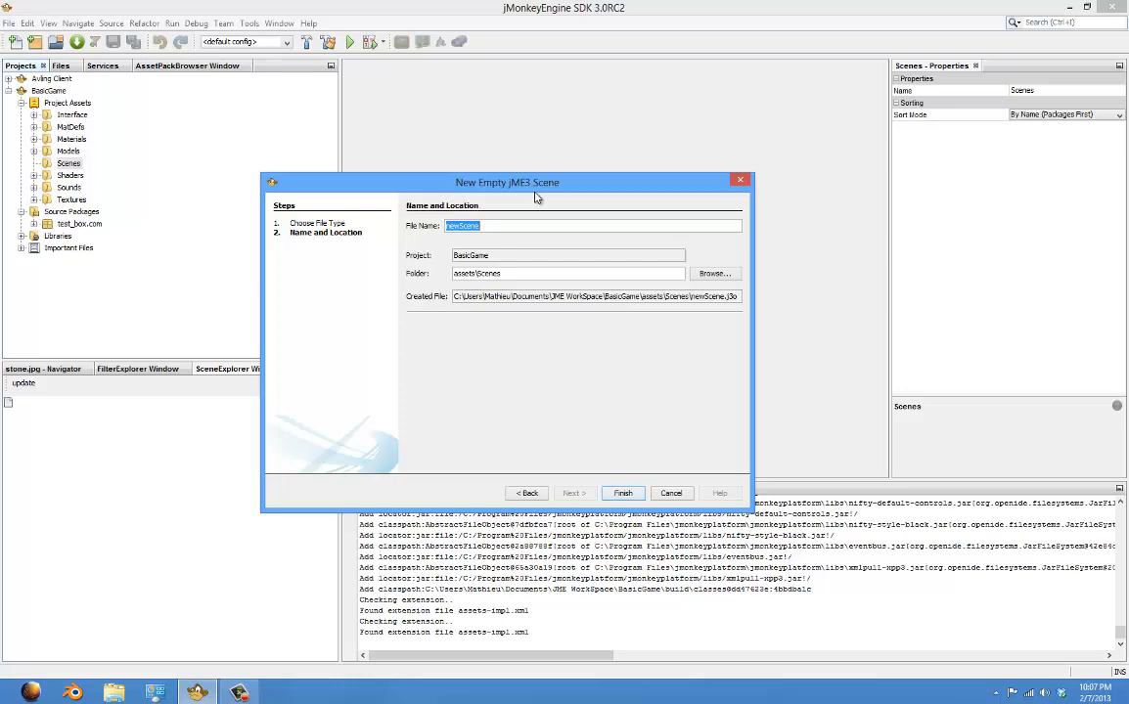
{"action": "type", "text": "terrainScene"}
{"action": "key", "text": "Return"}
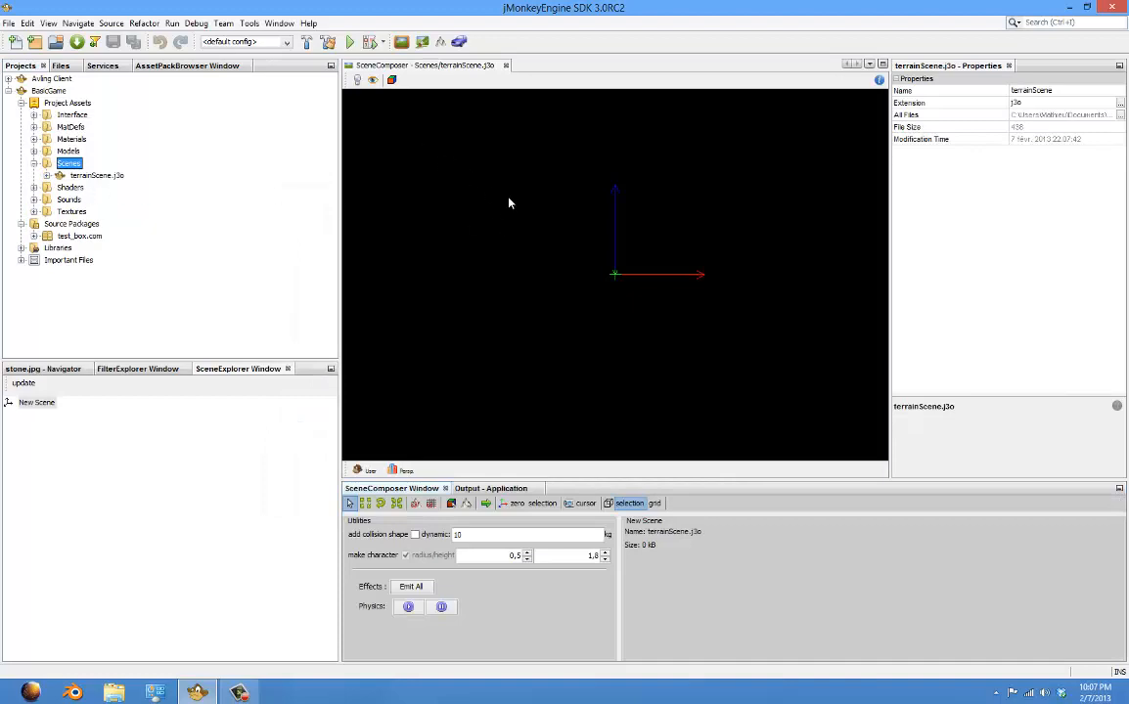
Step: Add a terrain to the scene with total size 512, patch size 64, a flat heightmap and alpha-blend texture size 512
{"action": "left_click_drag", "start_coordinate": [565, 259], "coordinate": [627, 284]}
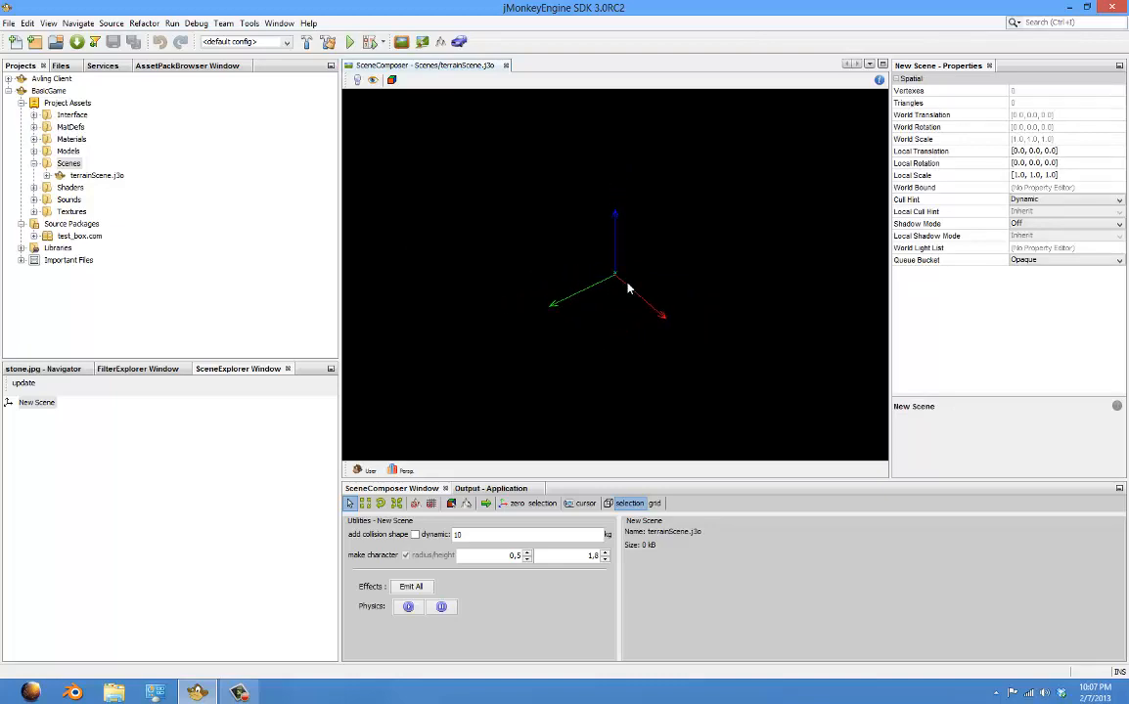
{"action": "right_click", "coordinate": [44, 408]}
{"action": "mouse_move", "coordinate": [98, 412]}
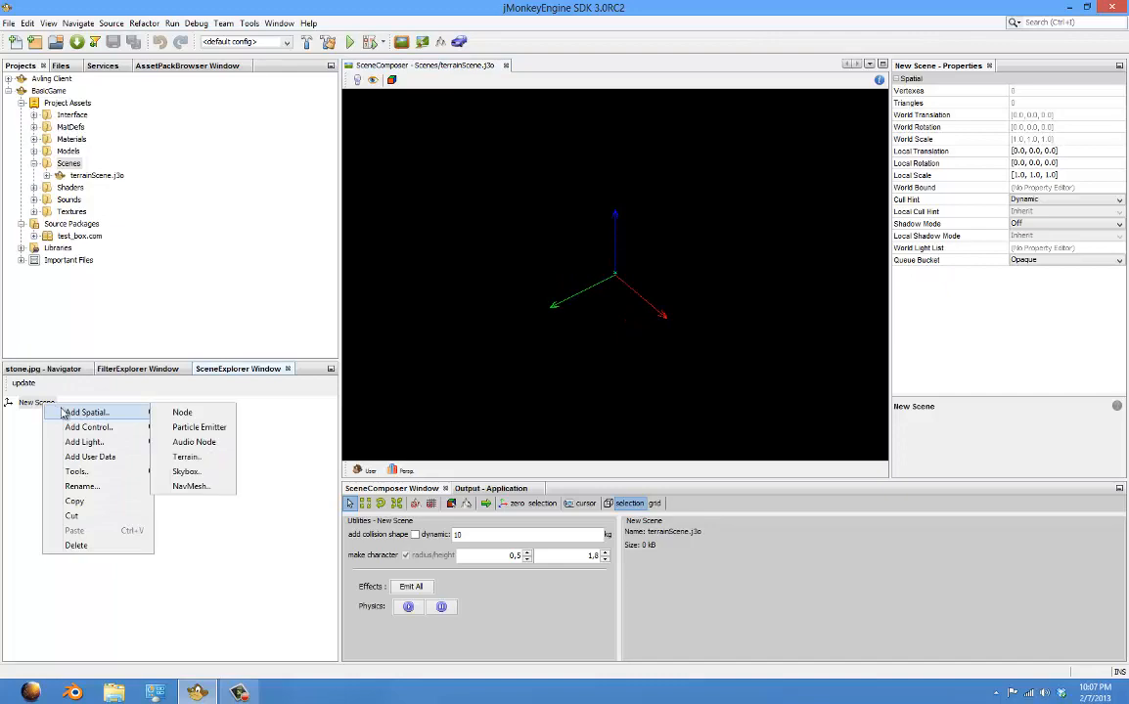
{"action": "left_click", "coordinate": [188, 456]}
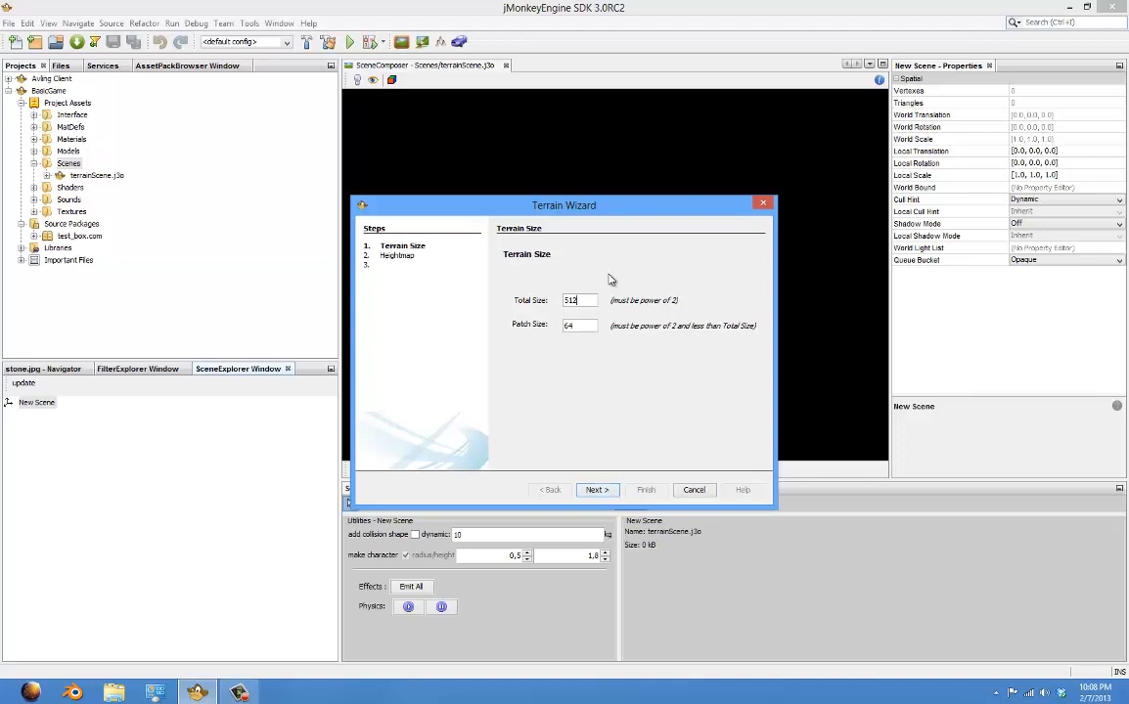
{"action": "left_click", "coordinate": [596, 489]}
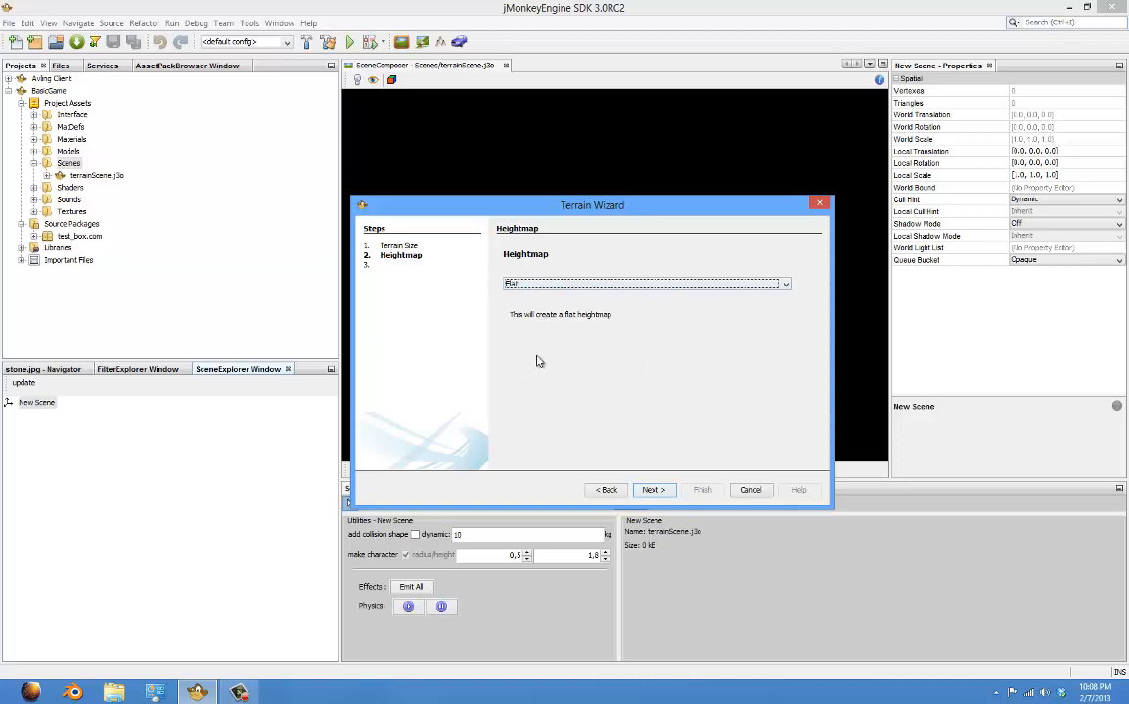
{"action": "left_click", "coordinate": [650, 493]}
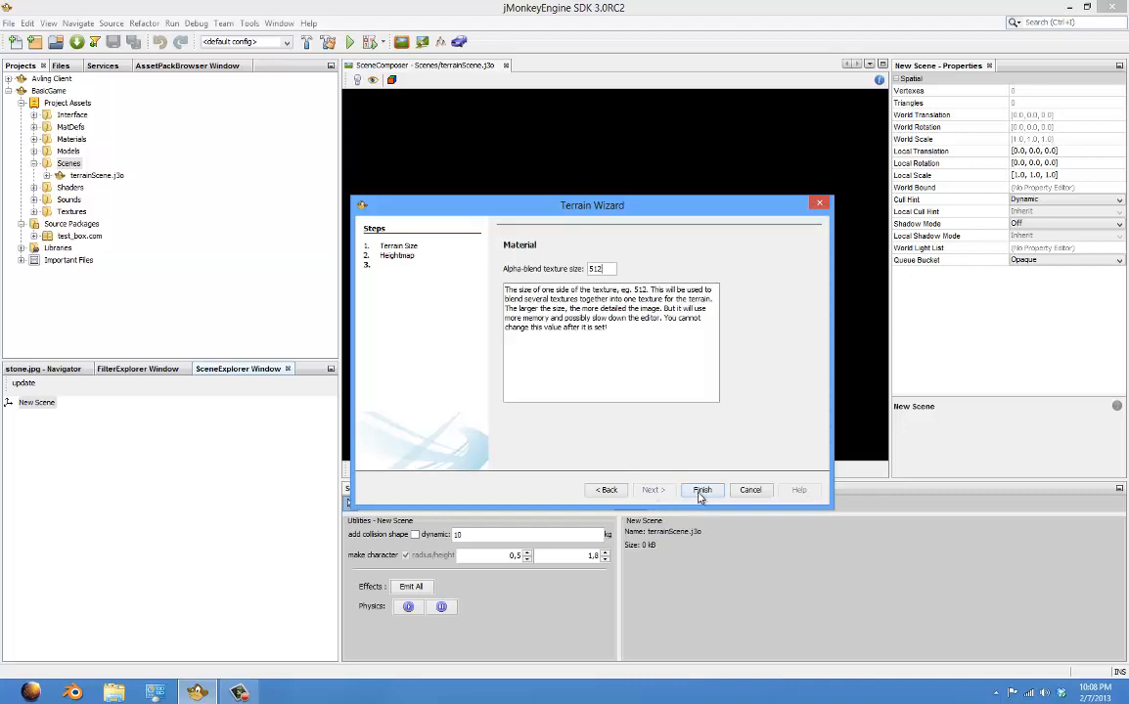
{"action": "left_click", "coordinate": [704, 491]}
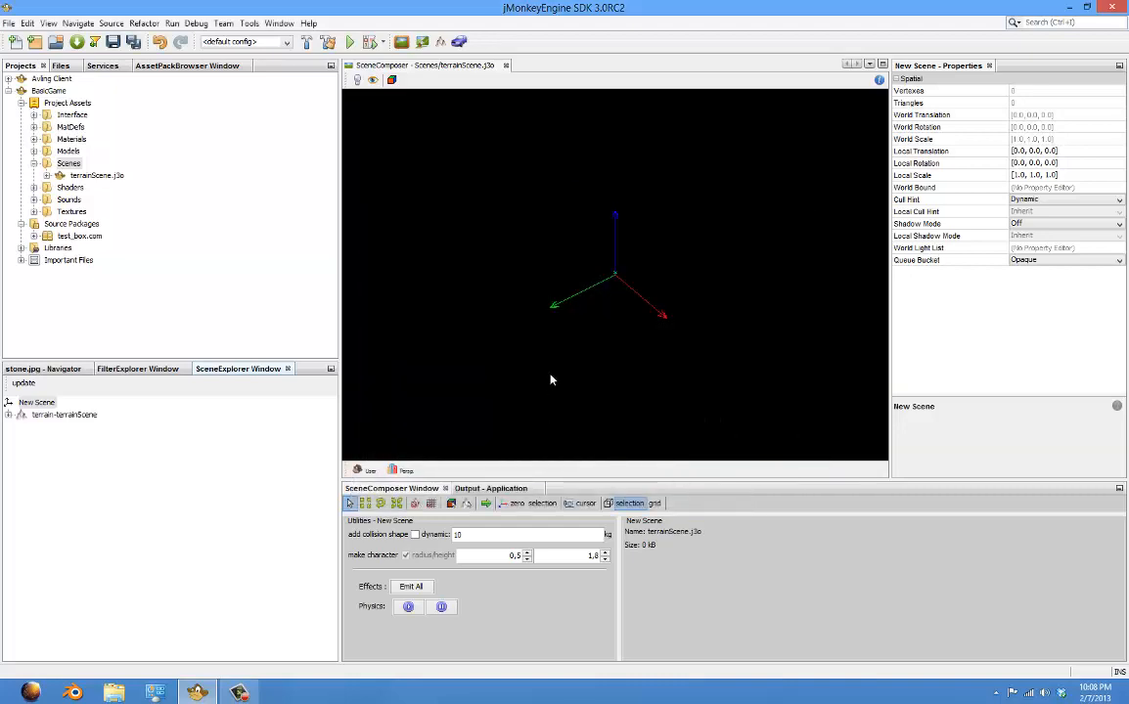
Step: Turn on the scene composer's camera light and view the whole flat terrain from several angles
{"action": "left_click_drag", "start_coordinate": [585, 231], "coordinate": [549, 275]}
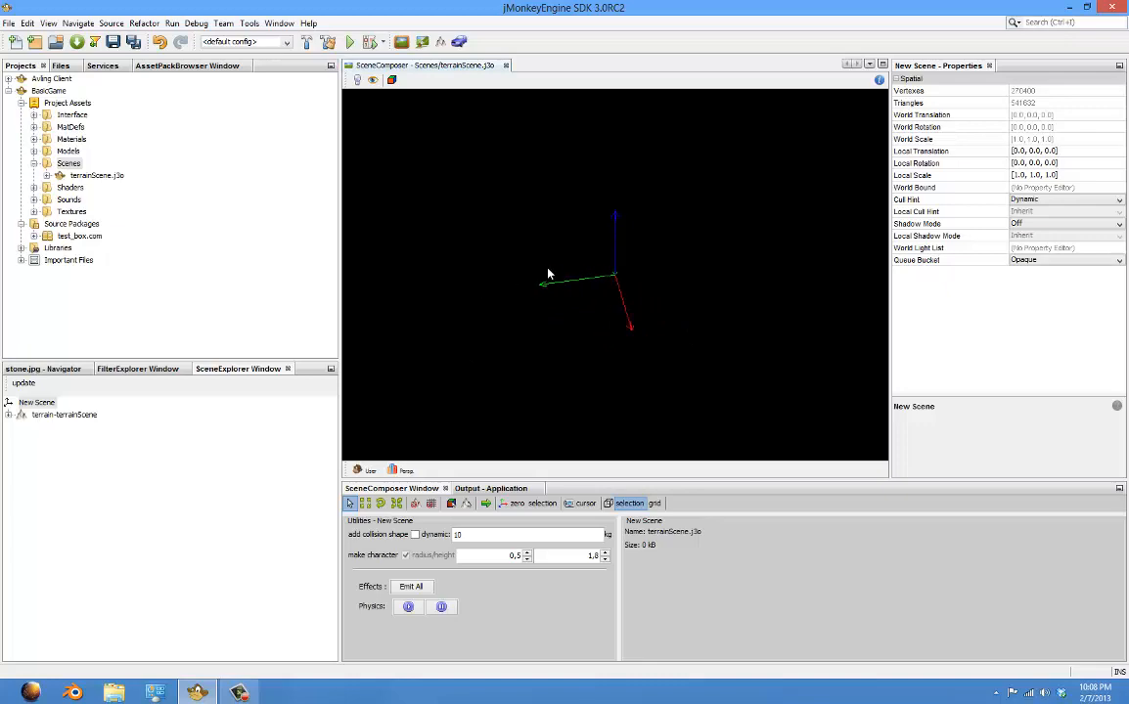
{"action": "left_click", "coordinate": [358, 84]}
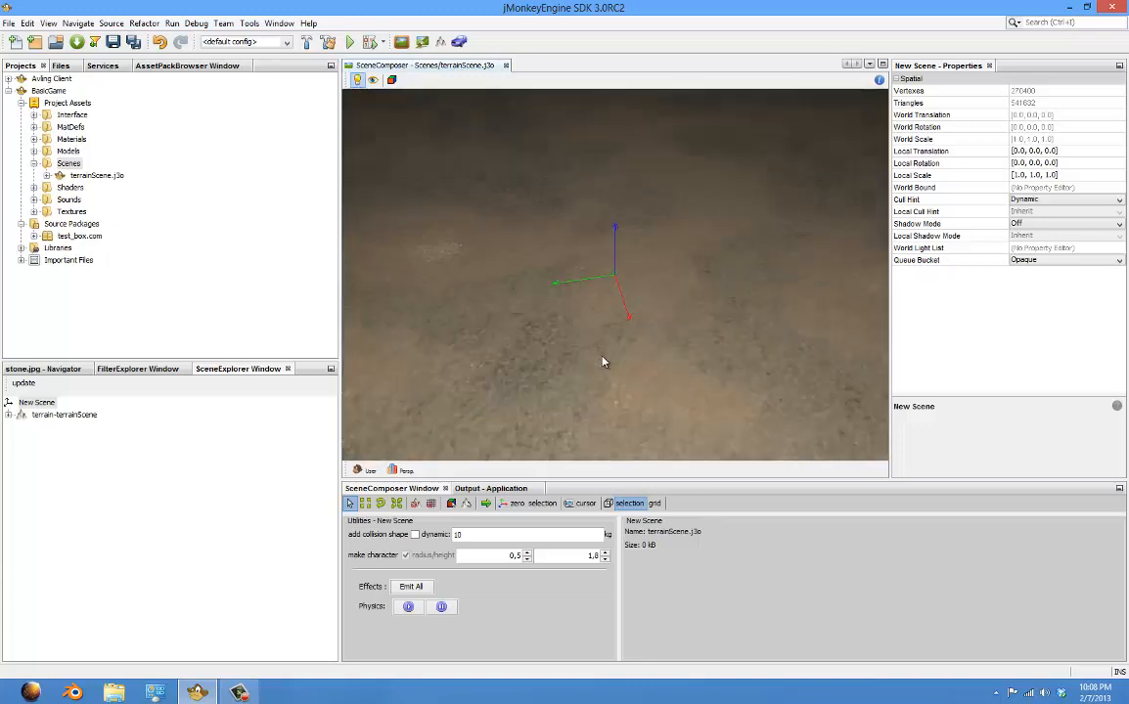
{"action": "scroll", "coordinate": [536, 364], "scroll_direction": "down", "scroll_amount": 10}
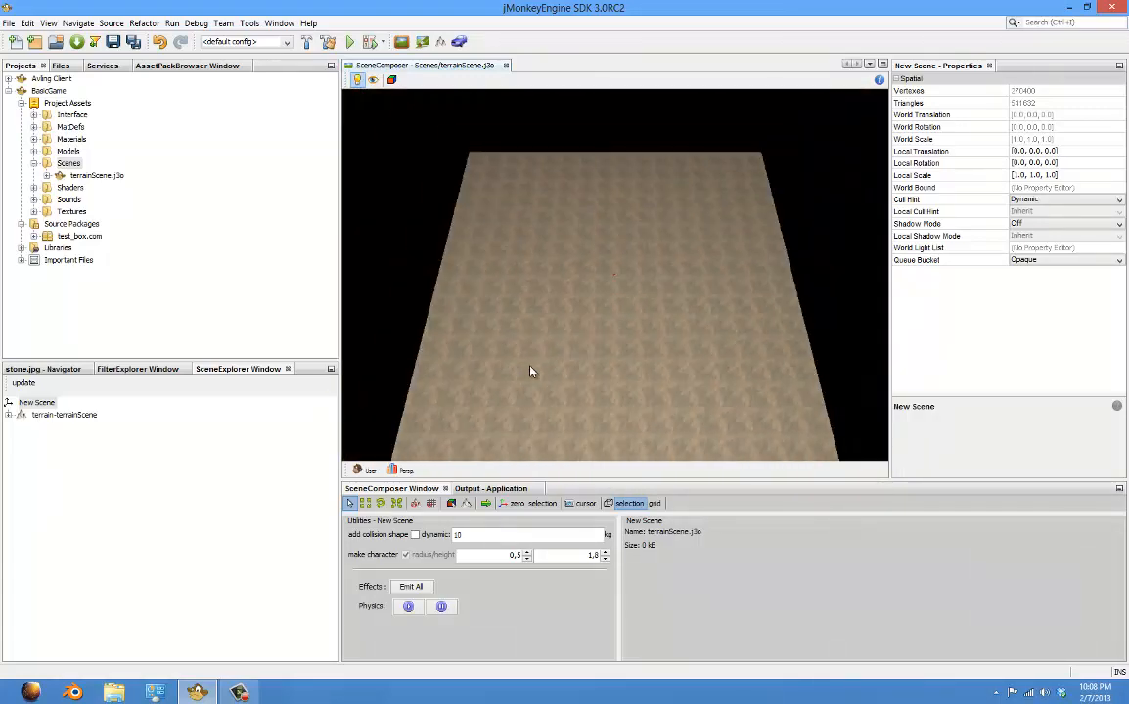
{"action": "left_click_drag", "start_coordinate": [531, 371], "coordinate": [530, 175]}
{"action": "scroll", "coordinate": [712, 375], "scroll_direction": "up", "scroll_amount": 4}
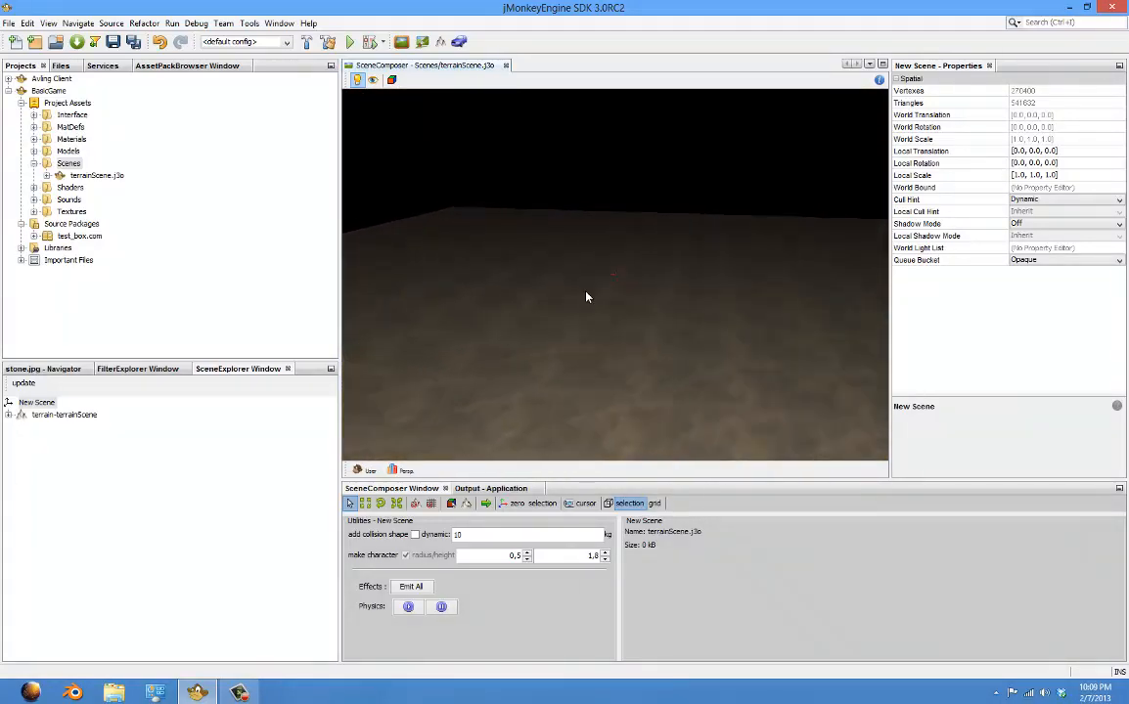
{"action": "left_click_drag", "start_coordinate": [587, 296], "coordinate": [675, 385]}
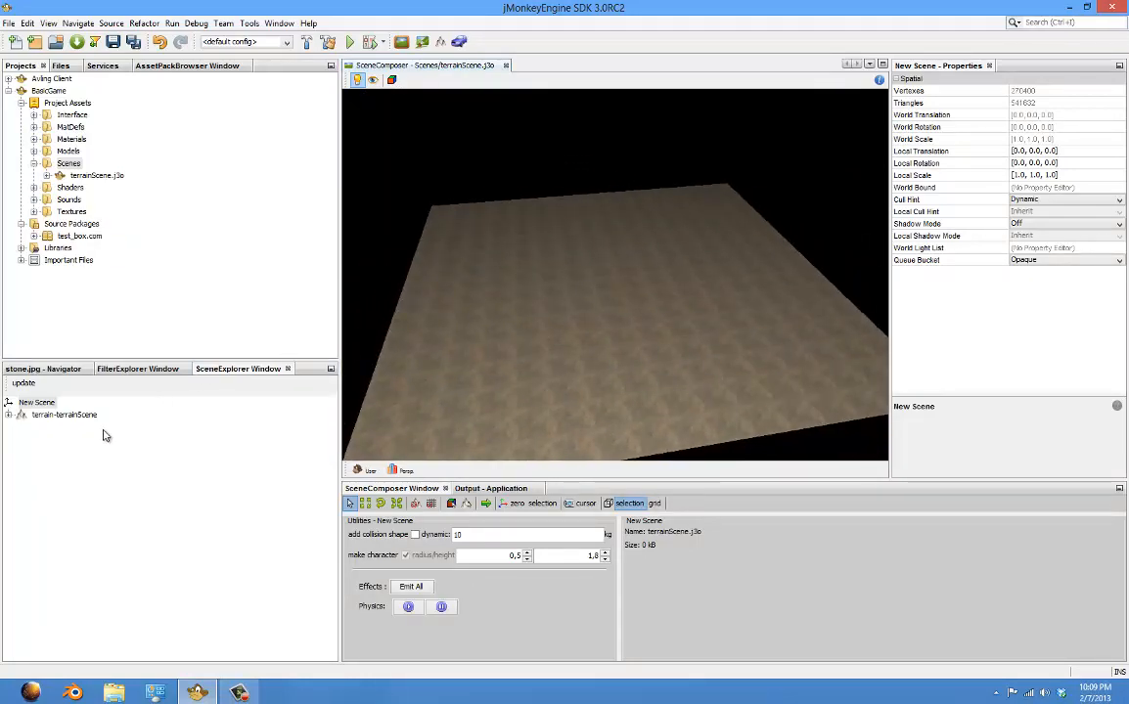
Step: Open the terrain in the terrain editor and set up the Raise terrain tool with a larger radius and slightly more height
{"action": "left_click", "coordinate": [70, 415]}
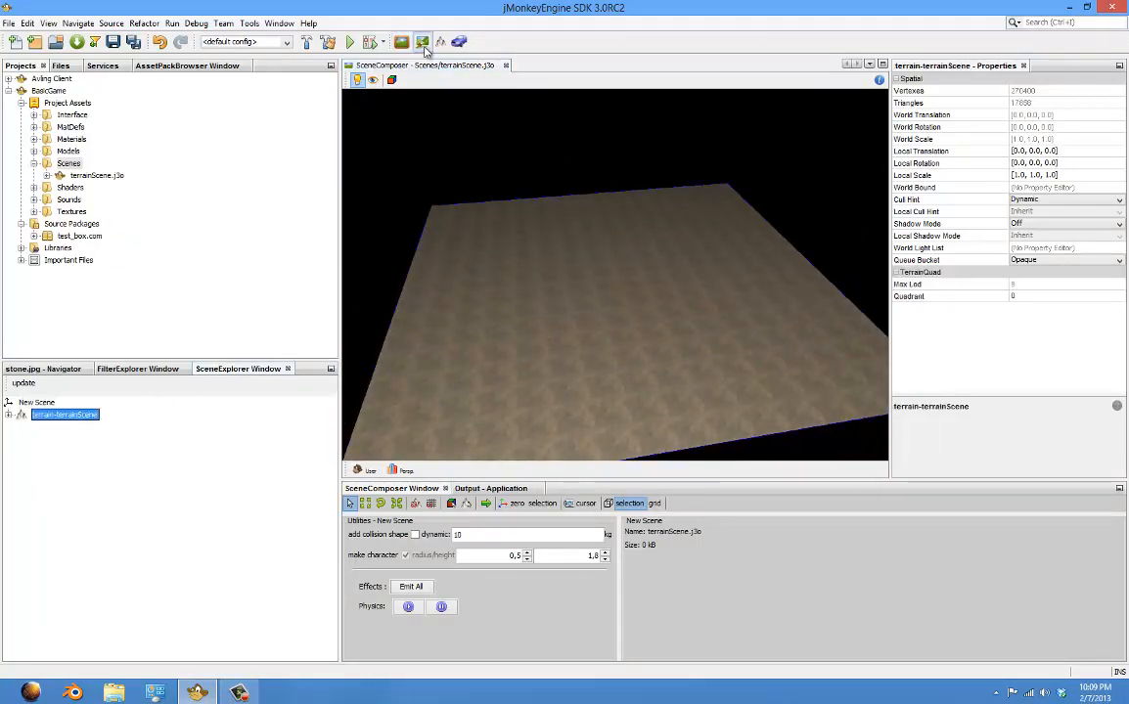
{"action": "left_click", "coordinate": [441, 47]}
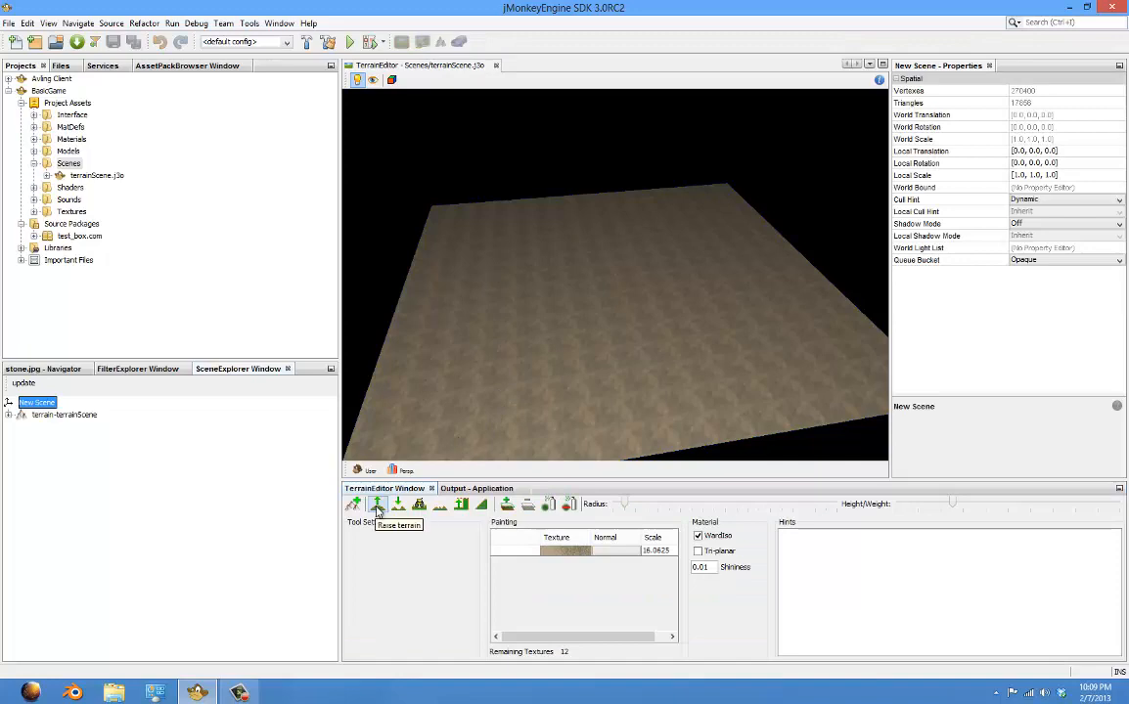
{"action": "left_click", "coordinate": [378, 505]}
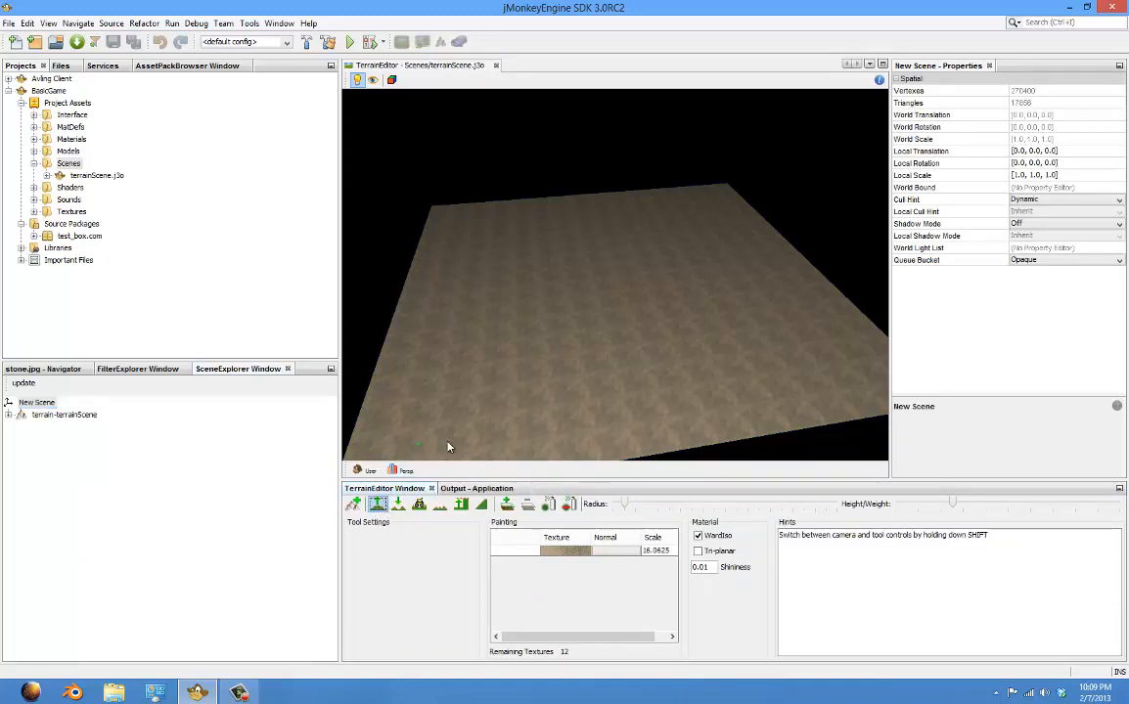
{"action": "mouse_move", "coordinate": [625, 504]}
{"action": "left_mouse_down"}
{"action": "mouse_move", "coordinate": [837, 508]}
{"action": "mouse_move", "coordinate": [757, 514]}
{"action": "mouse_move", "coordinate": [763, 506]}
{"action": "left_mouse_up"}
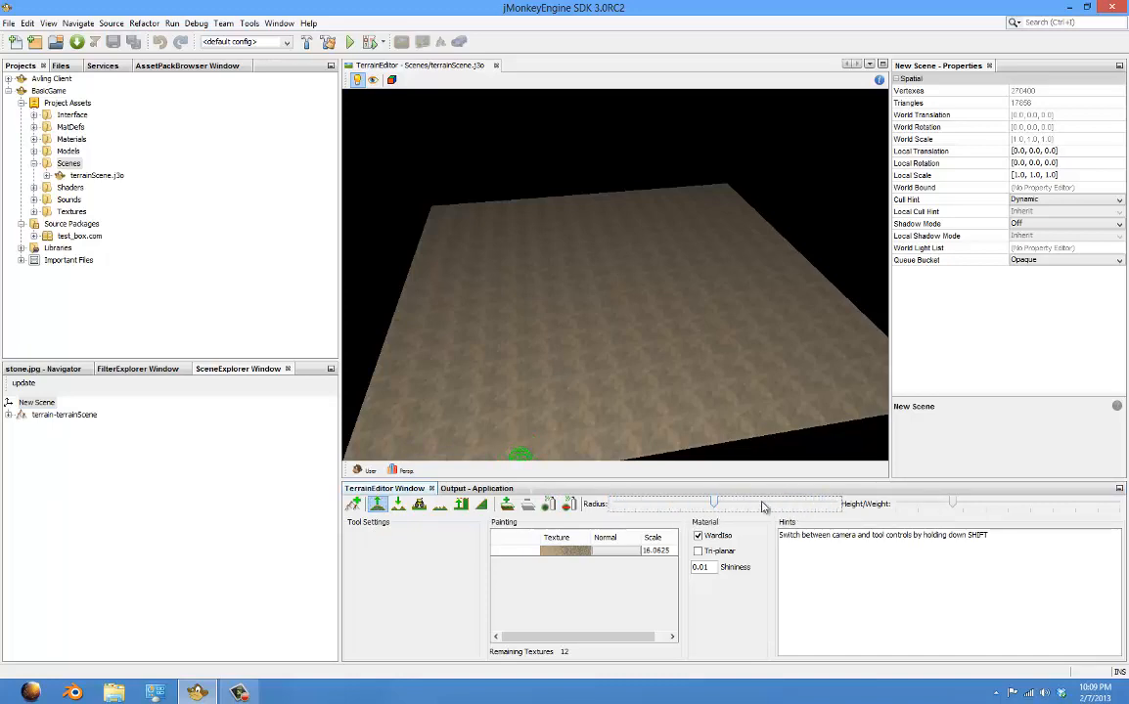
{"action": "mouse_move", "coordinate": [952, 508]}
{"action": "left_mouse_down"}
{"action": "mouse_move", "coordinate": [1093, 522]}
{"action": "mouse_move", "coordinate": [988, 521]}
{"action": "mouse_move", "coordinate": [1074, 529]}
{"action": "mouse_move", "coordinate": [1026, 531]}
{"action": "mouse_move", "coordinate": [963, 514]}
{"action": "left_mouse_up"}
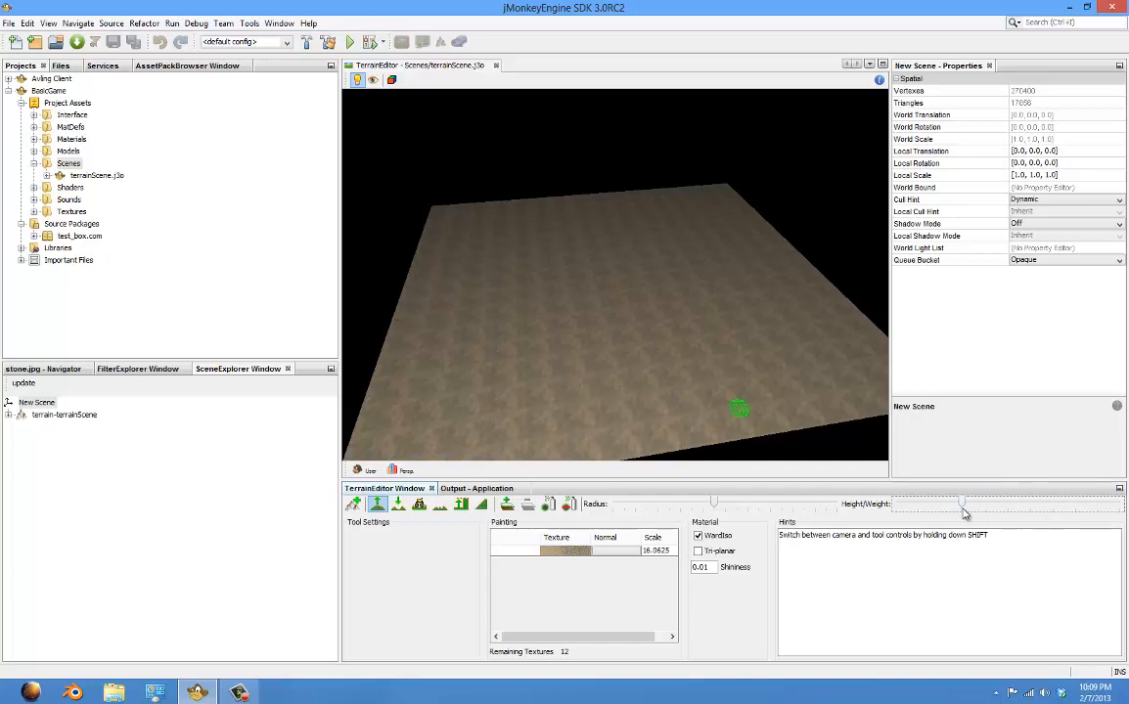
{"action": "scroll", "coordinate": [675, 397], "scroll_direction": "up", "scroll_amount": 3}
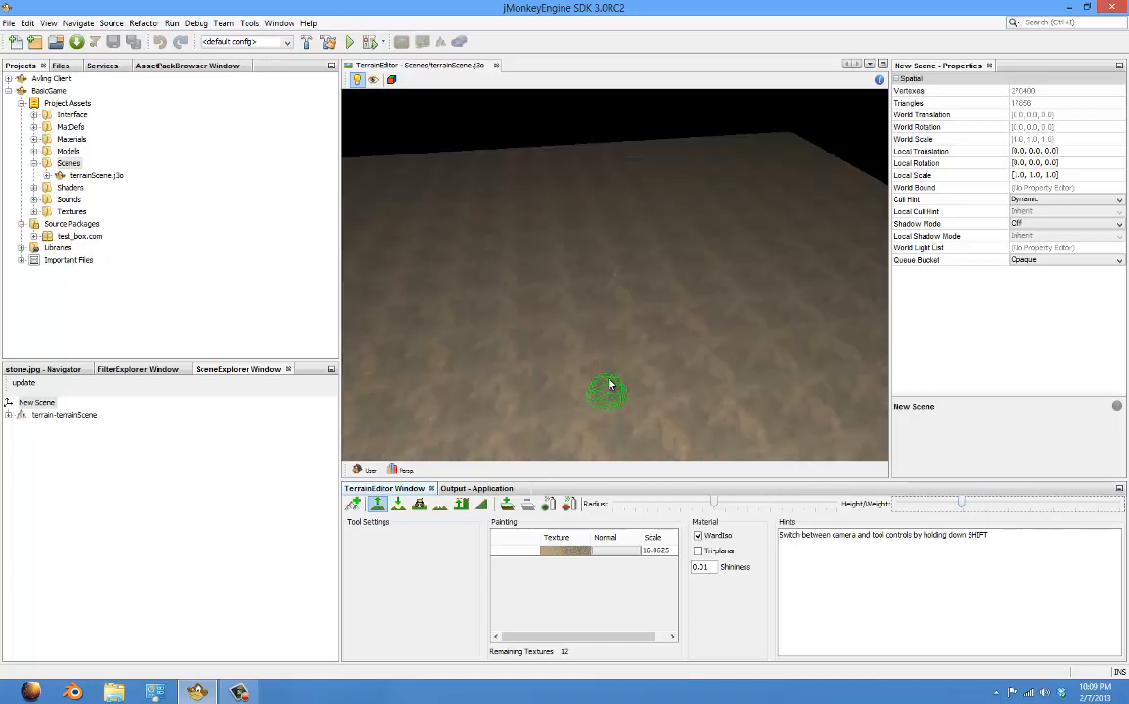
{"action": "mouse_move", "coordinate": [612, 383]}
{"action": "left_mouse_down", "text": "shift"}
{"action": "mouse_move", "coordinate": [619, 347]}
{"action": "mouse_move", "coordinate": [726, 341]}
{"action": "mouse_move", "coordinate": [704, 391]}
{"action": "mouse_move", "coordinate": [701, 494]}
{"action": "left_mouse_up", "text": "shift"}
{"action": "left_click", "coordinate": [726, 505]}
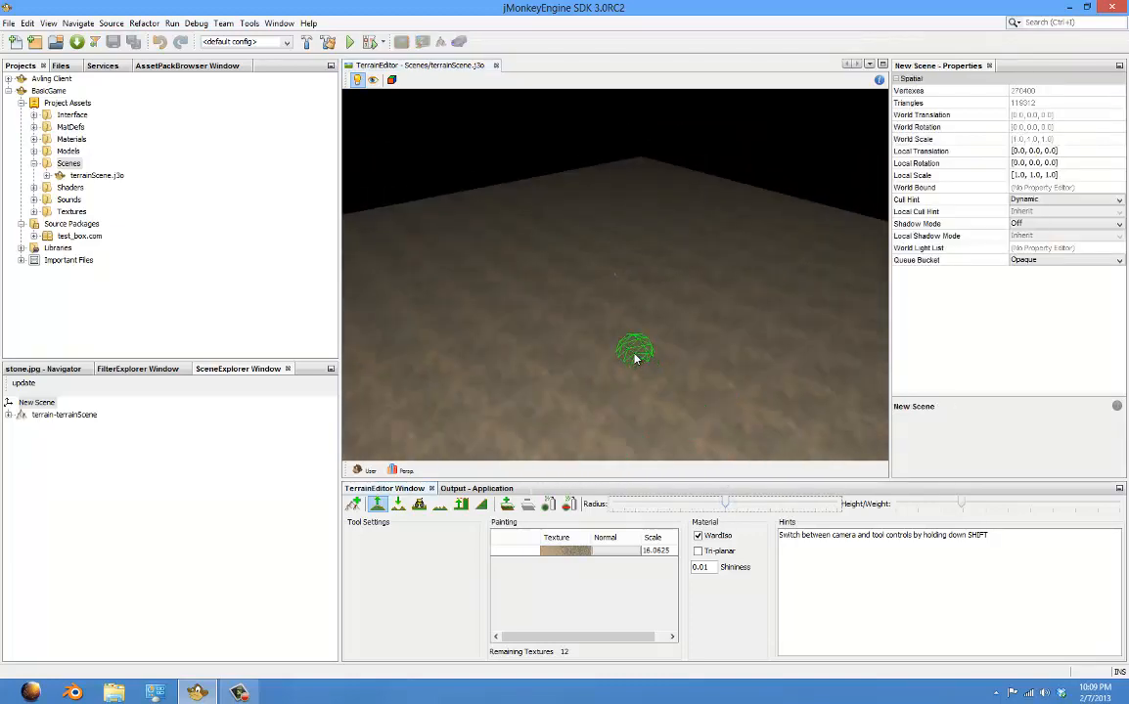
Step: Raise a C-shaped ridge with freehand strokes near the middle of the flat terrain
{"action": "scroll", "coordinate": [635, 361], "scroll_direction": "down", "scroll_amount": 3}
{"action": "scroll", "coordinate": [544, 370], "scroll_direction": "up", "scroll_amount": 3}
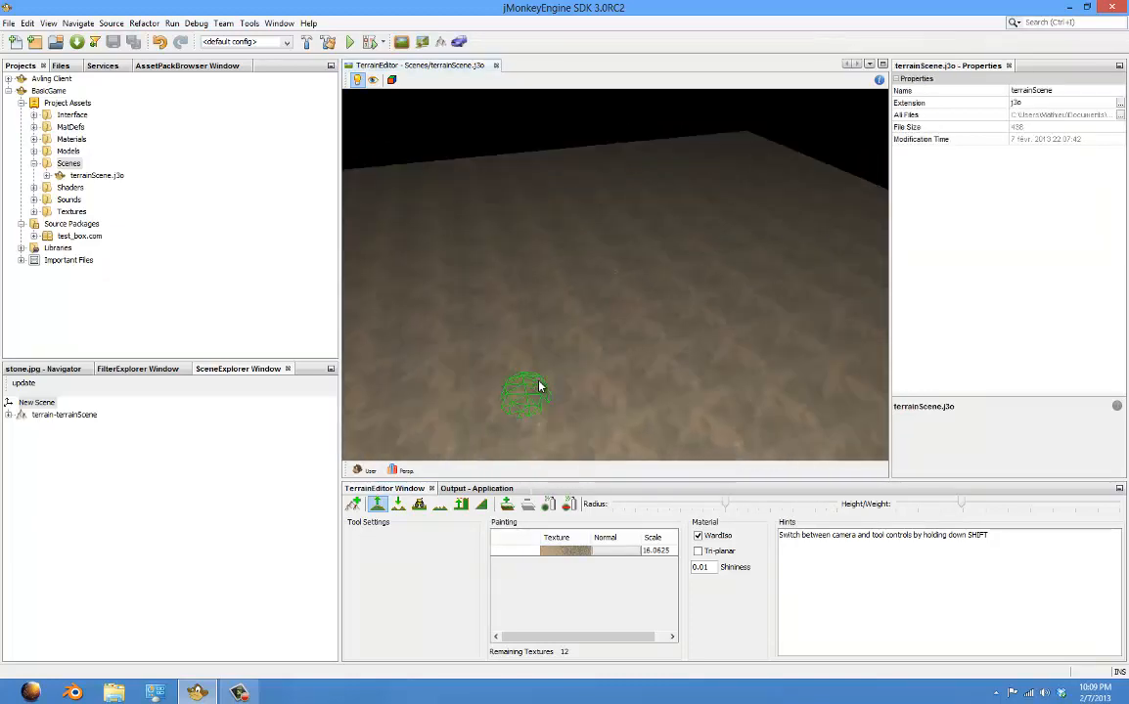
{"action": "mouse_move", "coordinate": [575, 284]}
{"action": "left_mouse_down"}
{"action": "mouse_move", "coordinate": [550, 288]}
{"action": "mouse_move", "coordinate": [519, 338]}
{"action": "mouse_move", "coordinate": [526, 368]}
{"action": "mouse_move", "coordinate": [556, 395]}
{"action": "mouse_move", "coordinate": [600, 403]}
{"action": "mouse_move", "coordinate": [687, 378]}
{"action": "mouse_move", "coordinate": [717, 359]}
{"action": "mouse_move", "coordinate": [726, 327]}
{"action": "left_mouse_up"}
{"action": "scroll", "coordinate": [638, 360], "scroll_direction": "up", "scroll_amount": 5}
{"action": "mouse_move", "coordinate": [562, 336]}
{"action": "middle_mouse_down"}
{"action": "mouse_move", "coordinate": [618, 285]}
{"action": "mouse_move", "coordinate": [683, 267]}
{"action": "mouse_move", "coordinate": [691, 302]}
{"action": "mouse_move", "coordinate": [660, 369]}
{"action": "mouse_move", "coordinate": [497, 290]}
{"action": "middle_mouse_up"}
{"action": "mouse_move", "coordinate": [497, 291]}
{"action": "left_mouse_down"}
{"action": "mouse_move", "coordinate": [466, 309]}
{"action": "mouse_move", "coordinate": [517, 281]}
{"action": "mouse_move", "coordinate": [453, 306]}
{"action": "mouse_move", "coordinate": [385, 393]}
{"action": "mouse_move", "coordinate": [454, 320]}
{"action": "mouse_move", "coordinate": [493, 325]}
{"action": "mouse_move", "coordinate": [514, 397]}
{"action": "mouse_move", "coordinate": [587, 410]}
{"action": "left_mouse_up"}
{"action": "scroll", "coordinate": [492, 326], "scroll_direction": "down", "scroll_amount": 5}
{"action": "mouse_move", "coordinate": [655, 403]}
{"action": "left_mouse_down"}
{"action": "mouse_move", "coordinate": [713, 369]}
{"action": "mouse_move", "coordinate": [751, 328]}
{"action": "left_mouse_up"}
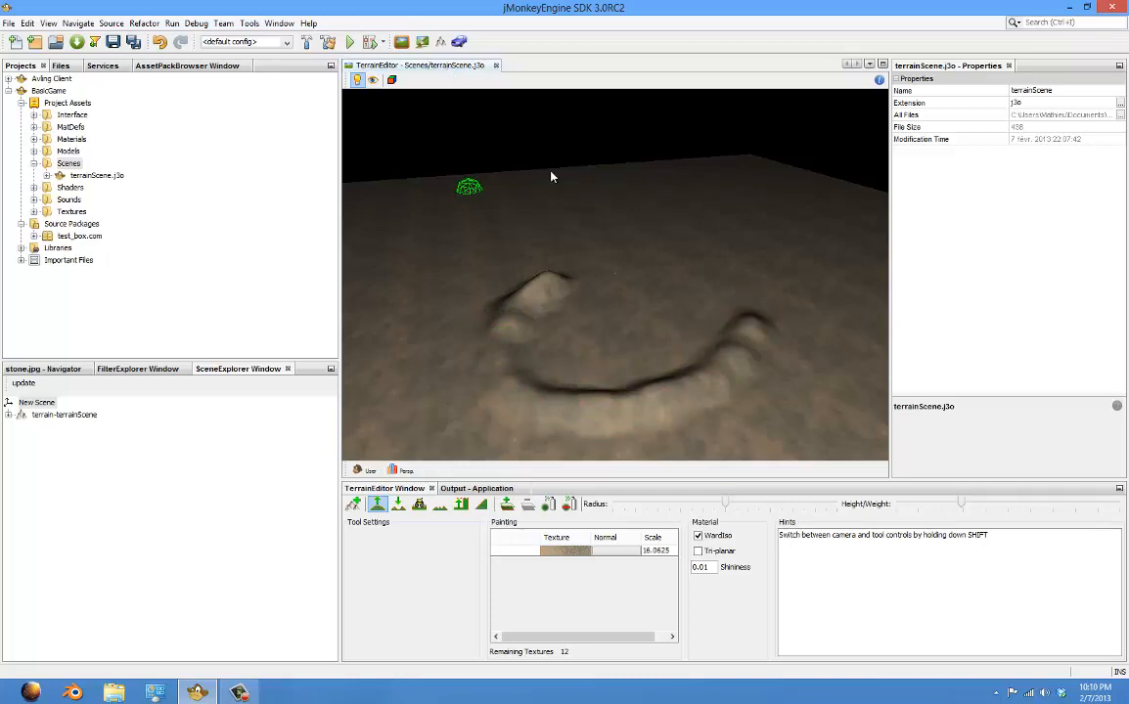
Step: Raise the terrain further along the bend of the C-shaped ridge
{"action": "middle_click_drag", "start_coordinate": [652, 318], "coordinate": [482, 315]}
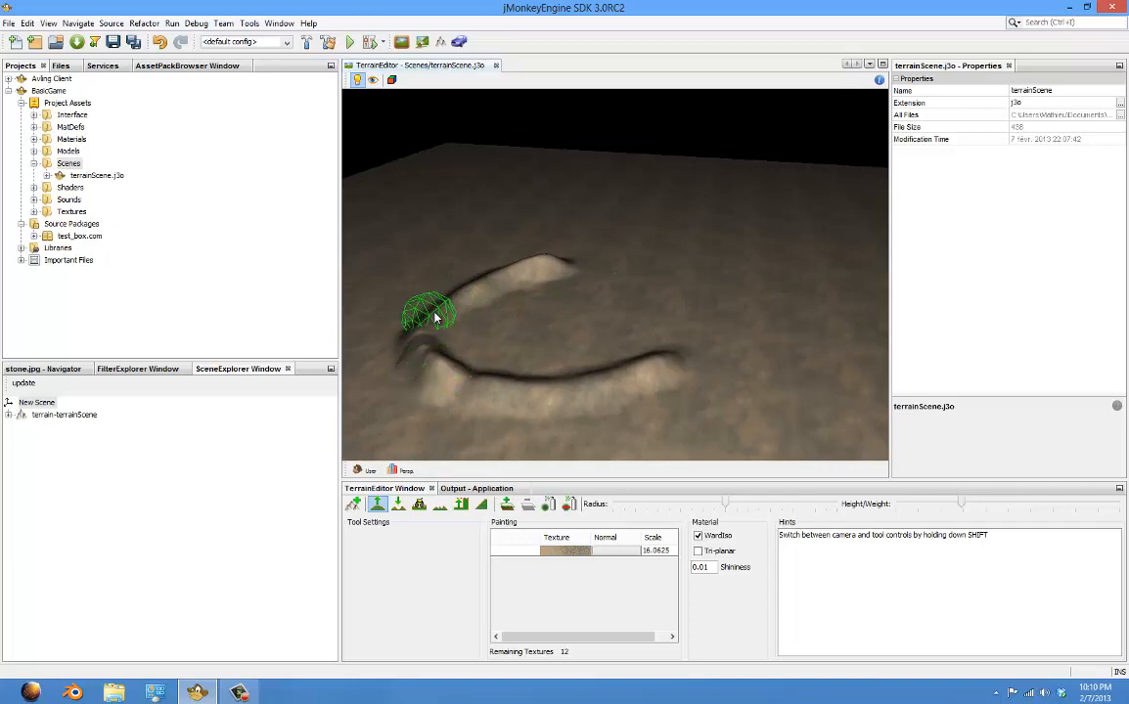
{"action": "mouse_move", "coordinate": [527, 301]}
{"action": "middle_mouse_down"}
{"action": "mouse_move", "coordinate": [465, 320]}
{"action": "mouse_move", "coordinate": [322, 286]}
{"action": "middle_mouse_up"}
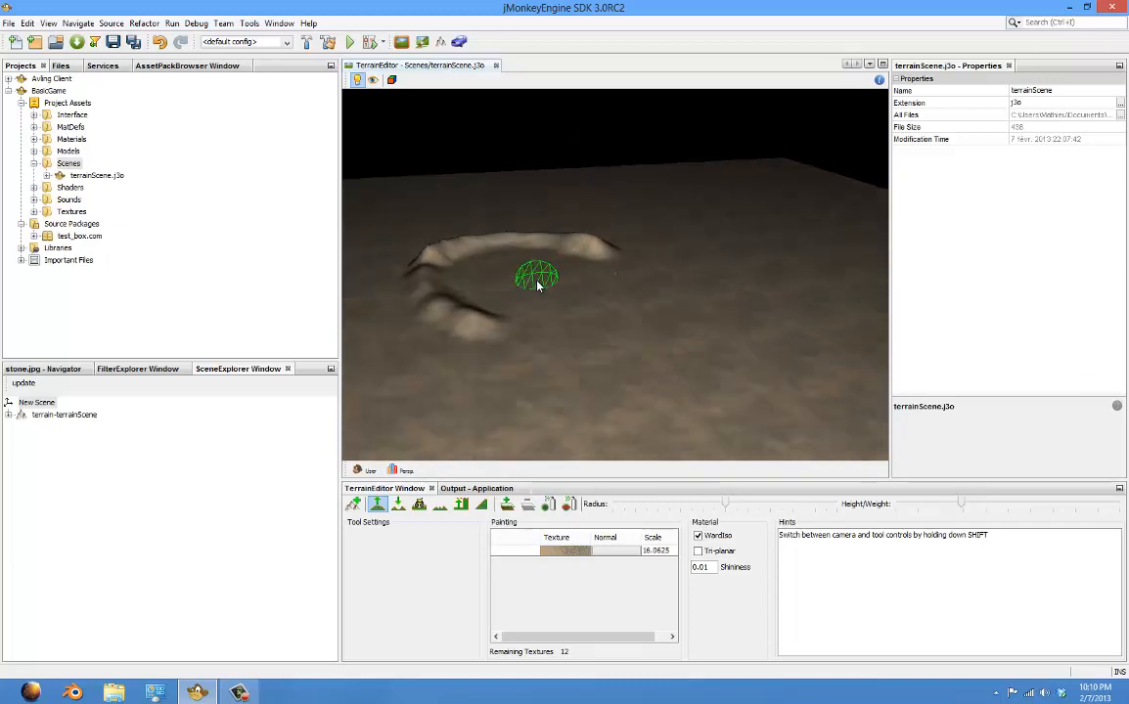
{"action": "mouse_move", "coordinate": [537, 285]}
{"action": "middle_mouse_down"}
{"action": "mouse_move", "coordinate": [675, 297]}
{"action": "mouse_move", "coordinate": [597, 338]}
{"action": "middle_mouse_up"}
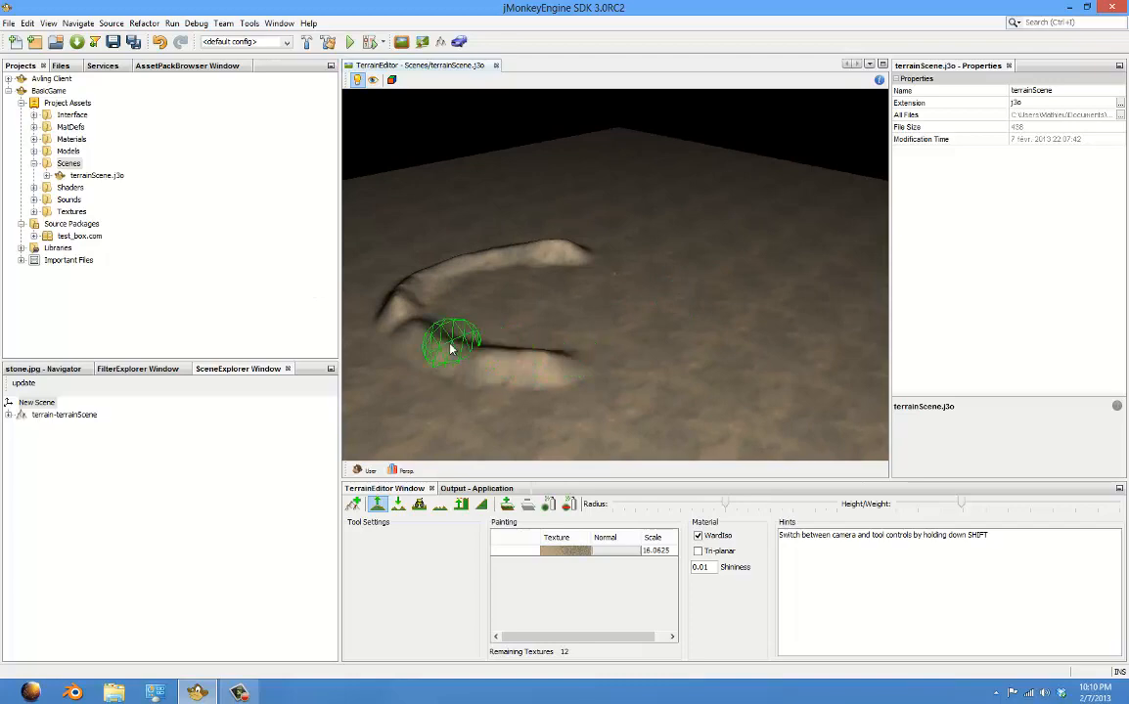
{"action": "mouse_move", "coordinate": [430, 334]}
{"action": "left_mouse_down"}
{"action": "mouse_move", "coordinate": [392, 325]}
{"action": "mouse_move", "coordinate": [428, 328]}
{"action": "mouse_move", "coordinate": [499, 364]}
{"action": "mouse_move", "coordinate": [471, 366]}
{"action": "left_mouse_up"}
{"action": "middle_click_drag", "start_coordinate": [472, 366], "coordinate": [574, 354]}
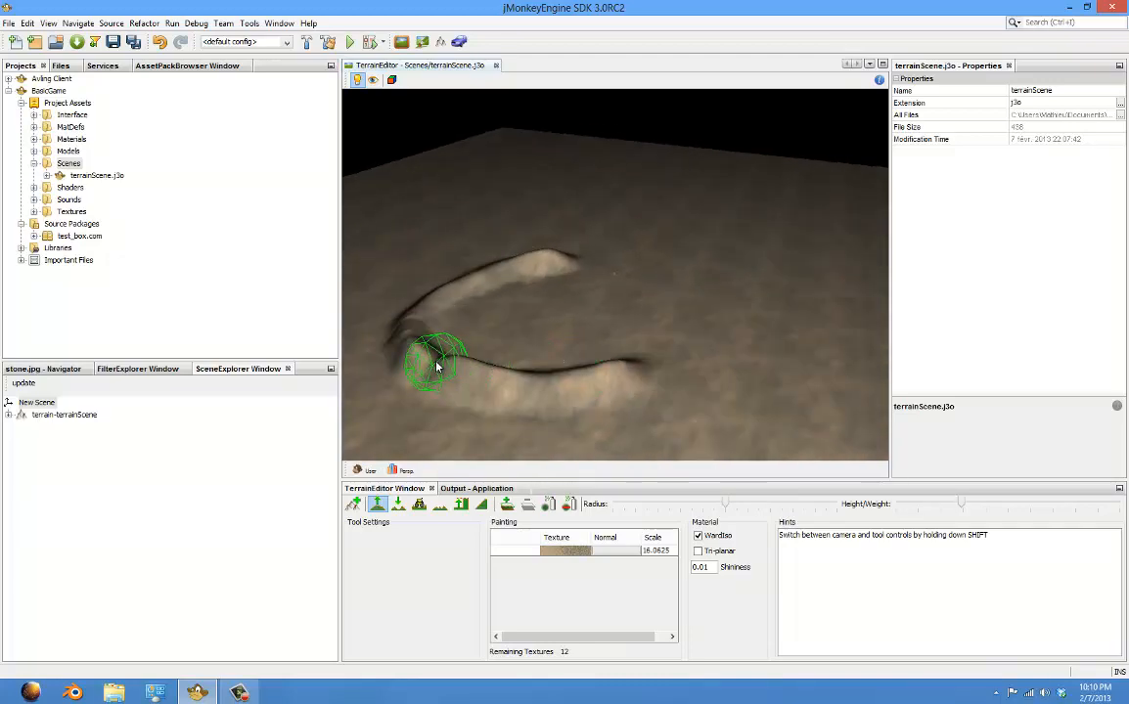
{"action": "mouse_move", "coordinate": [579, 338]}
{"action": "left_mouse_down", "text": "shift"}
{"action": "mouse_move", "coordinate": [349, 411]}
{"action": "mouse_move", "coordinate": [733, 313]}
{"action": "mouse_move", "coordinate": [619, 347]}
{"action": "mouse_move", "coordinate": [639, 344]}
{"action": "left_mouse_up", "text": "shift"}
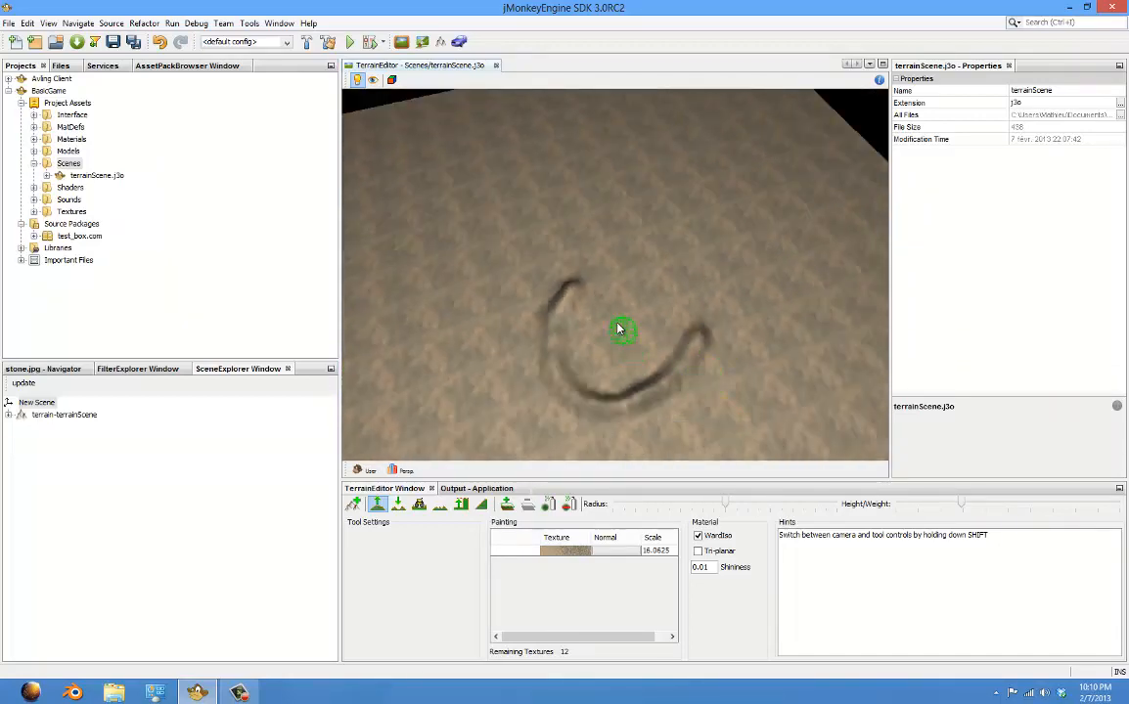
Step: Raise a second ridge across the open side of the C-shaped ridge, towards its two ends
{"action": "scroll", "coordinate": [628, 342], "scroll_direction": "down", "scroll_amount": 4}
{"action": "scroll", "coordinate": [611, 328], "scroll_direction": "up", "scroll_amount": 6}
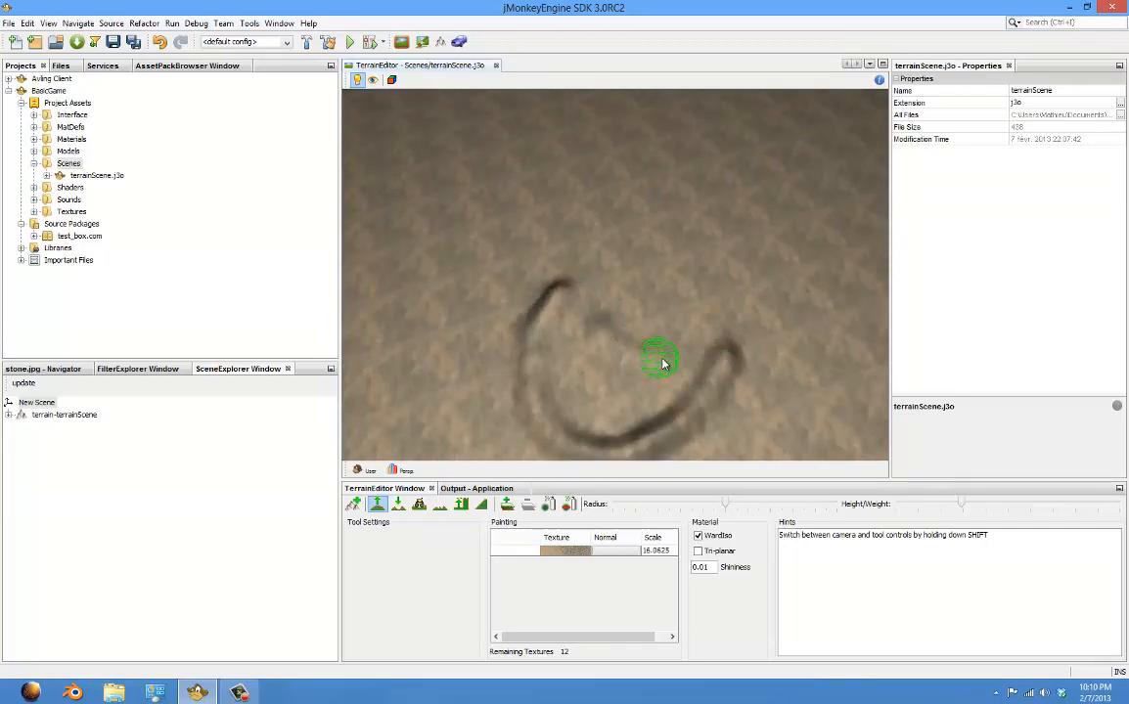
{"action": "mouse_move", "coordinate": [645, 360]}
{"action": "left_mouse_down"}
{"action": "mouse_move", "coordinate": [714, 361]}
{"action": "mouse_move", "coordinate": [673, 358]}
{"action": "left_mouse_up"}
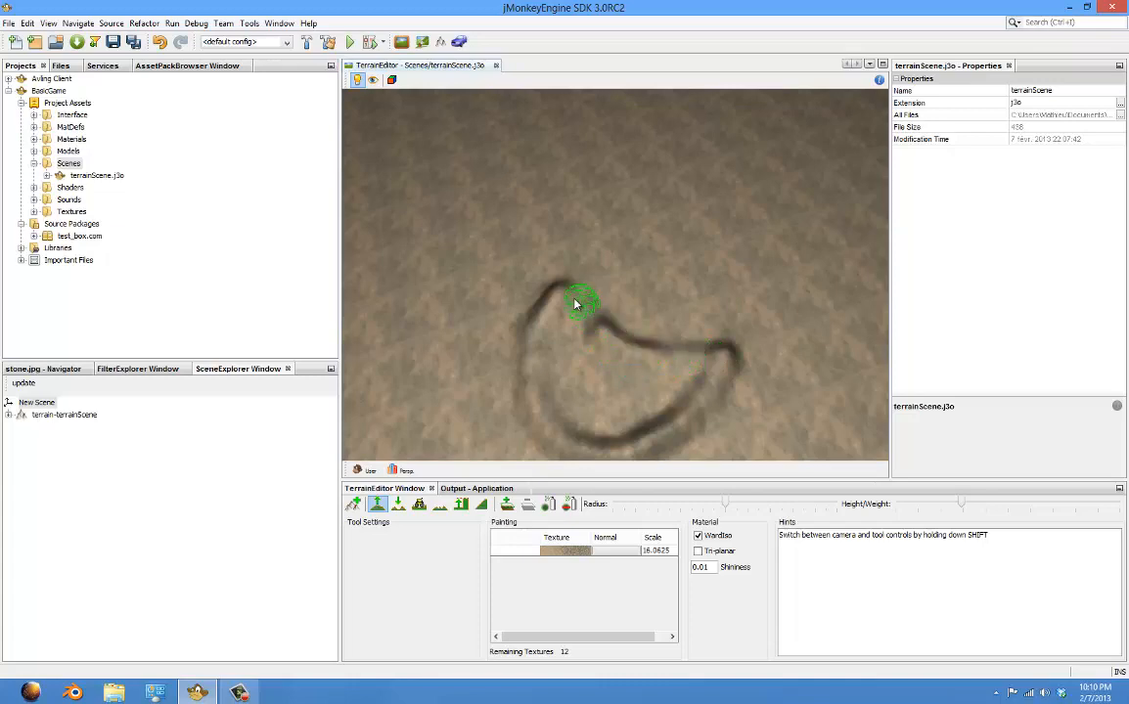
{"action": "mouse_move", "coordinate": [631, 345]}
{"action": "left_mouse_down", "text": "shift"}
{"action": "mouse_move", "coordinate": [646, 344]}
{"action": "mouse_move", "coordinate": [395, 318]}
{"action": "mouse_move", "coordinate": [769, 363]}
{"action": "mouse_move", "coordinate": [734, 345]}
{"action": "mouse_move", "coordinate": [769, 346]}
{"action": "mouse_move", "coordinate": [763, 355]}
{"action": "left_mouse_up", "text": "shift"}
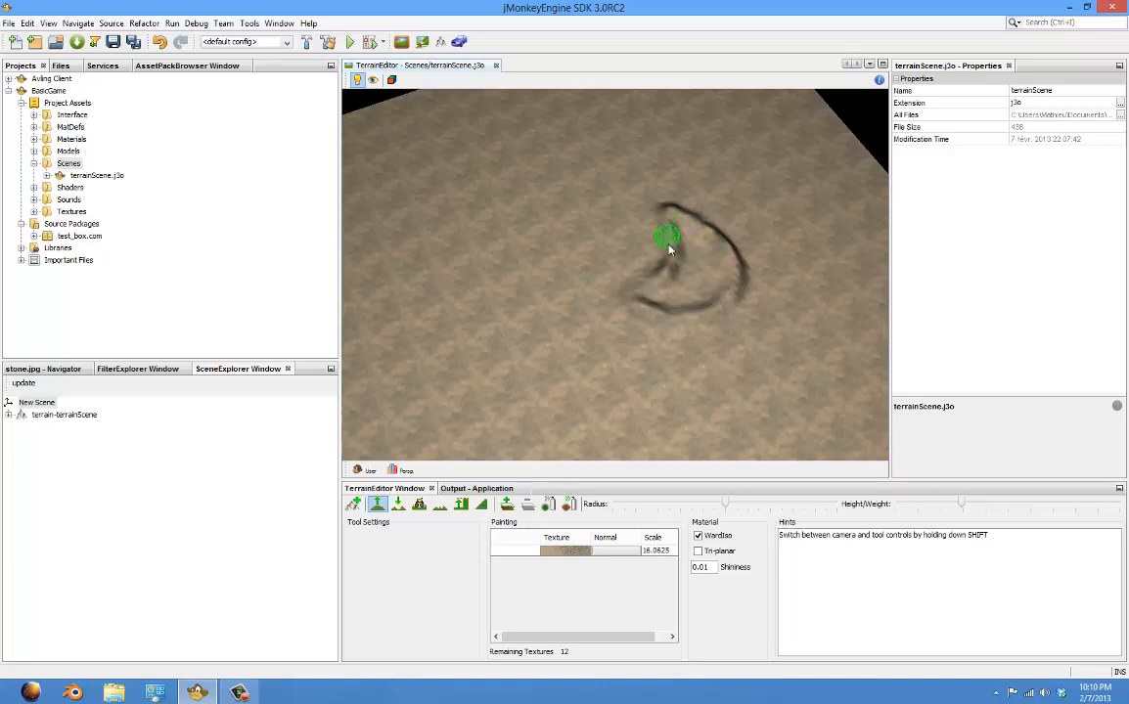
{"action": "scroll", "coordinate": [731, 383], "scroll_direction": "up", "scroll_amount": 6}
{"action": "mouse_move", "coordinate": [665, 337]}
{"action": "middle_mouse_down"}
{"action": "mouse_move", "coordinate": [808, 272]}
{"action": "mouse_move", "coordinate": [730, 289]}
{"action": "mouse_move", "coordinate": [796, 284]}
{"action": "mouse_move", "coordinate": [516, 277]}
{"action": "mouse_move", "coordinate": [569, 391]}
{"action": "mouse_move", "coordinate": [751, 384]}
{"action": "mouse_move", "coordinate": [695, 348]}
{"action": "mouse_move", "coordinate": [477, 343]}
{"action": "mouse_move", "coordinate": [383, 297]}
{"action": "mouse_move", "coordinate": [744, 272]}
{"action": "mouse_move", "coordinate": [561, 191]}
{"action": "mouse_move", "coordinate": [534, 144]}
{"action": "mouse_move", "coordinate": [731, 211]}
{"action": "mouse_move", "coordinate": [758, 313]}
{"action": "mouse_move", "coordinate": [689, 387]}
{"action": "mouse_move", "coordinate": [480, 299]}
{"action": "mouse_move", "coordinate": [450, 260]}
{"action": "mouse_move", "coordinate": [611, 252]}
{"action": "mouse_move", "coordinate": [857, 305]}
{"action": "mouse_move", "coordinate": [743, 309]}
{"action": "mouse_move", "coordinate": [750, 320]}
{"action": "mouse_move", "coordinate": [668, 356]}
{"action": "mouse_move", "coordinate": [513, 272]}
{"action": "mouse_move", "coordinate": [549, 223]}
{"action": "mouse_move", "coordinate": [486, 161]}
{"action": "mouse_move", "coordinate": [643, 140]}
{"action": "mouse_move", "coordinate": [784, 166]}
{"action": "mouse_move", "coordinate": [653, 161]}
{"action": "mouse_move", "coordinate": [476, 132]}
{"action": "mouse_move", "coordinate": [516, 244]}
{"action": "mouse_move", "coordinate": [680, 299]}
{"action": "mouse_move", "coordinate": [794, 316]}
{"action": "mouse_move", "coordinate": [570, 294]}
{"action": "mouse_move", "coordinate": [666, 297]}
{"action": "mouse_move", "coordinate": [369, 129]}
{"action": "mouse_move", "coordinate": [726, 189]}
{"action": "mouse_move", "coordinate": [583, 248]}
{"action": "middle_mouse_up"}
{"action": "scroll", "coordinate": [750, 379], "scroll_direction": "down", "scroll_amount": 5}
{"action": "scroll", "coordinate": [748, 376], "scroll_direction": "up", "scroll_amount": 2}
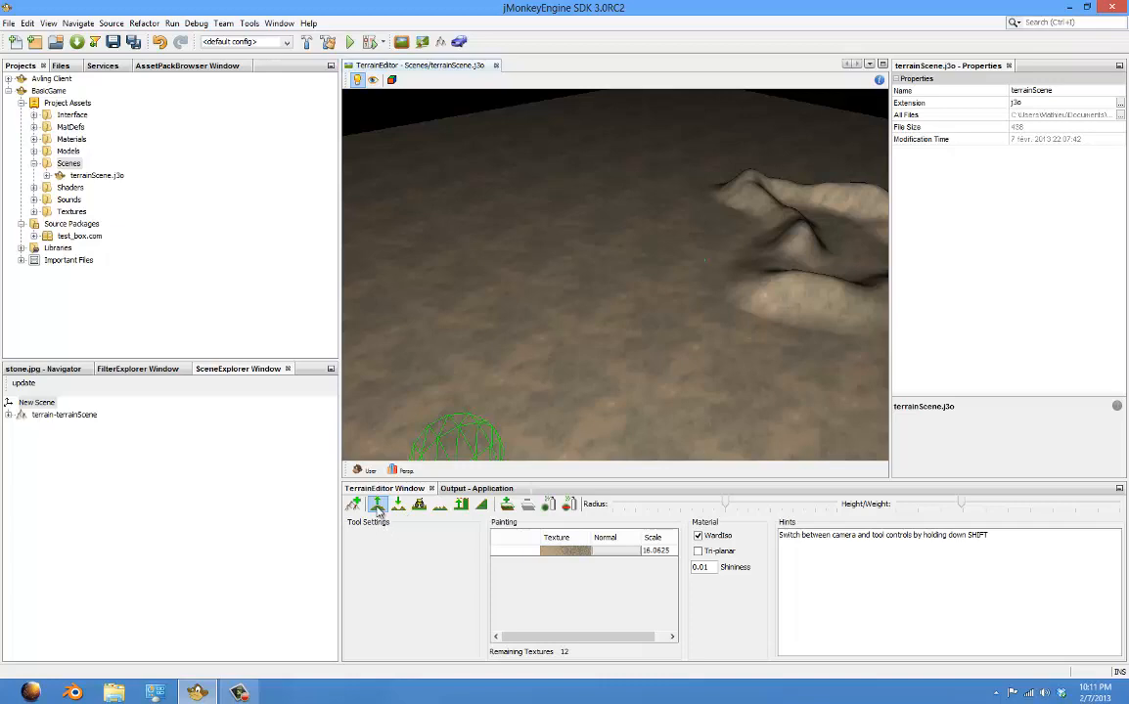
Step: Carve a first shallow trench stroke beside the ridges with the Lower terrain tool
{"action": "left_click", "coordinate": [377, 506]}
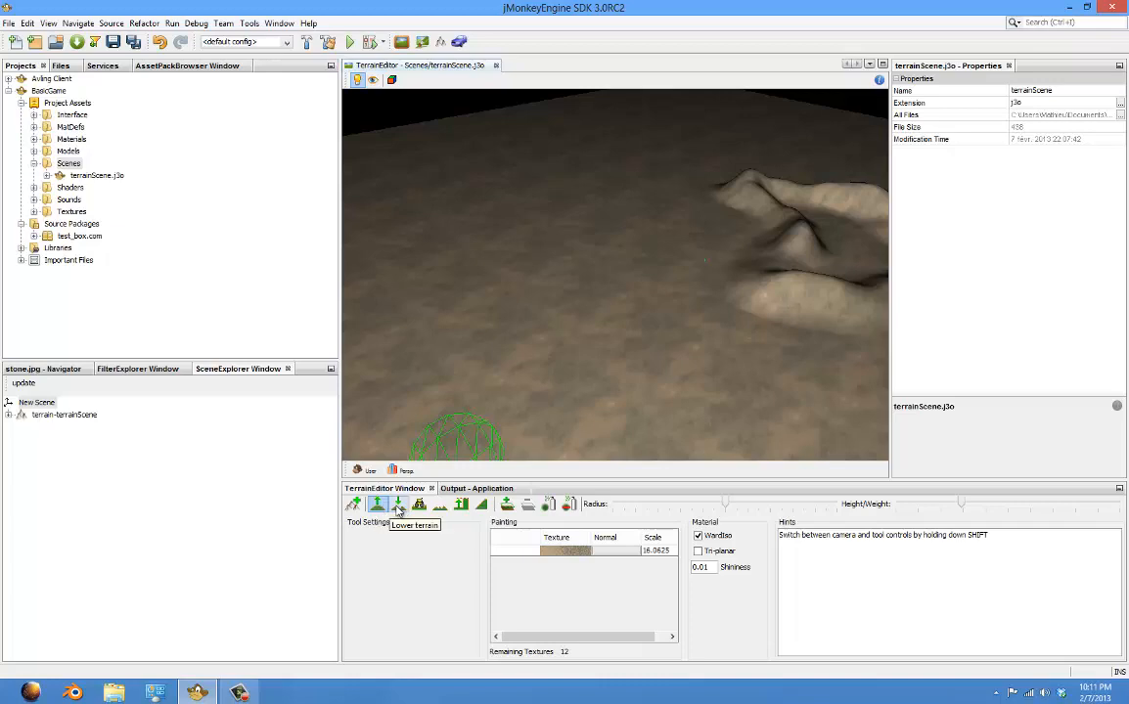
{"action": "left_click", "coordinate": [398, 510]}
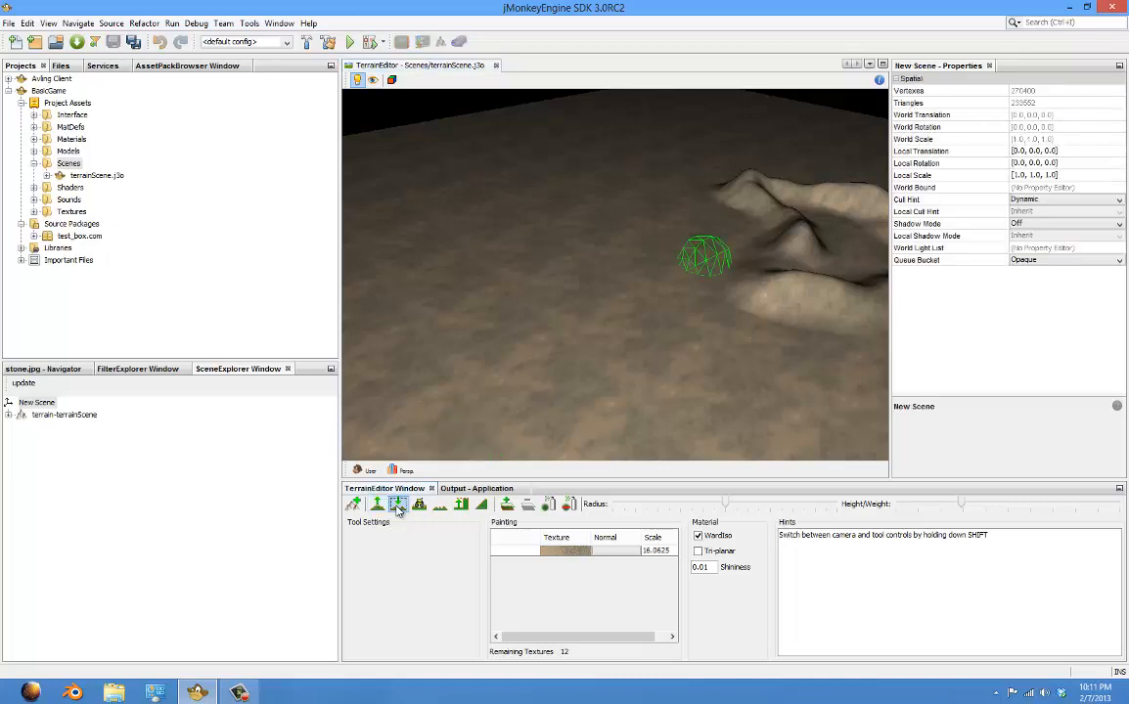
{"action": "scroll", "coordinate": [605, 394], "scroll_direction": "down", "scroll_amount": 5}
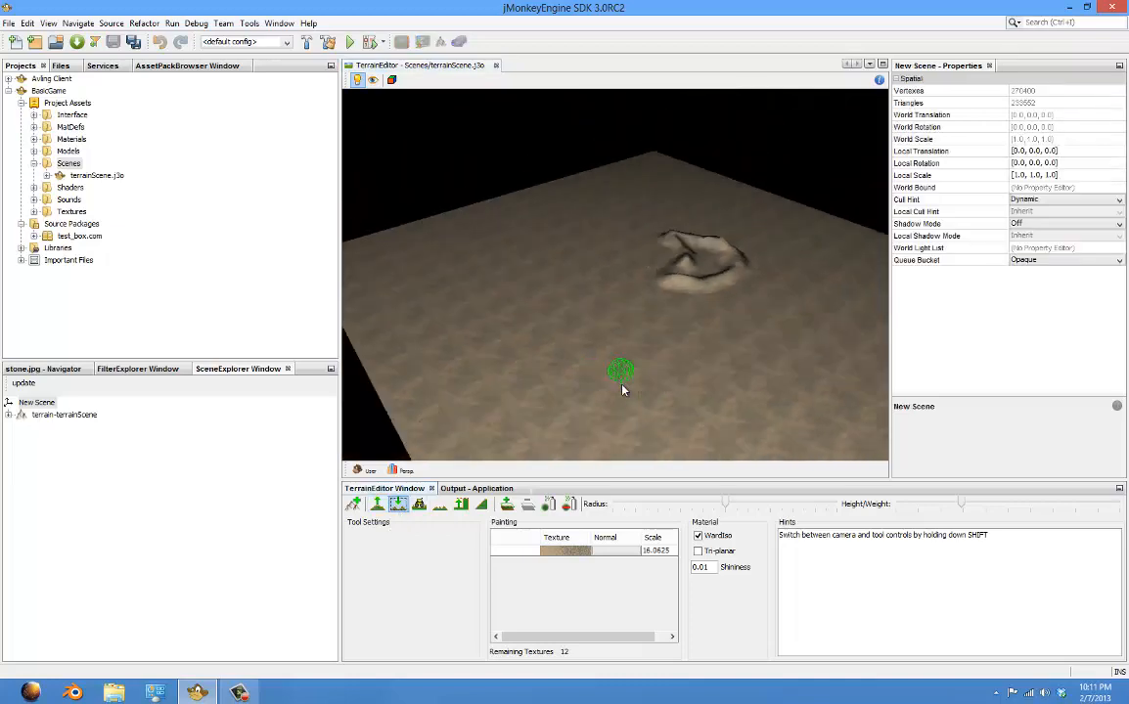
{"action": "scroll", "coordinate": [623, 389], "scroll_direction": "up", "scroll_amount": 5}
{"action": "scroll", "coordinate": [623, 393], "scroll_direction": "up", "scroll_amount": 3}
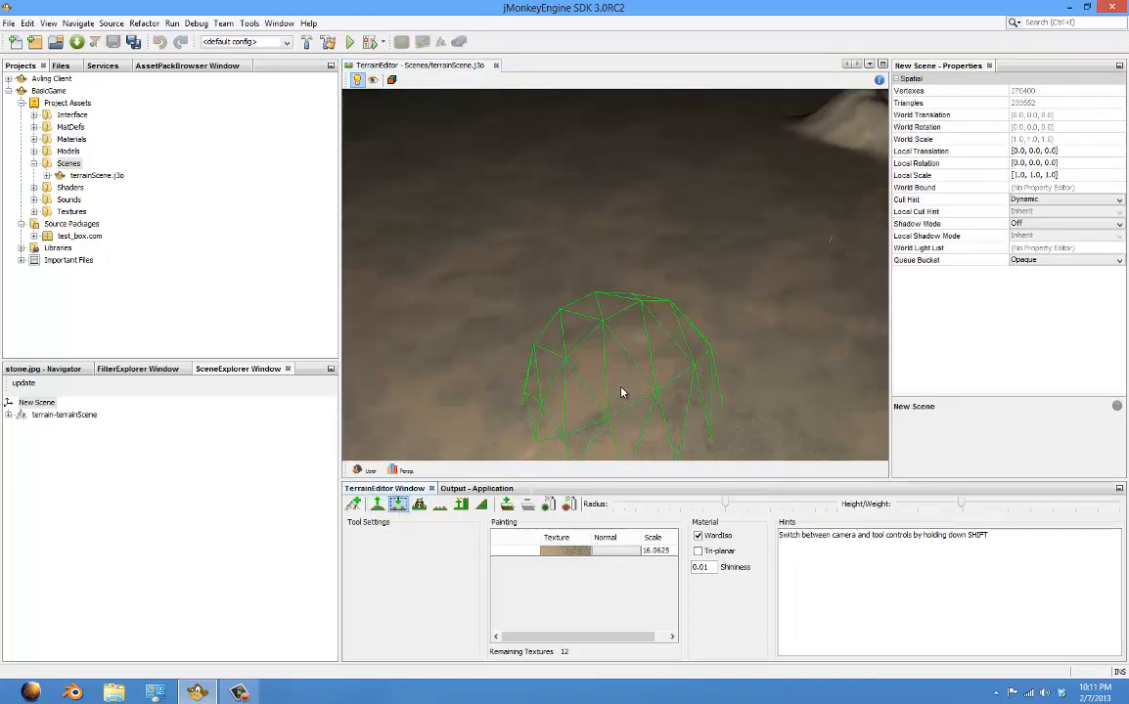
{"action": "scroll", "coordinate": [550, 333], "scroll_direction": "down", "scroll_amount": 3}
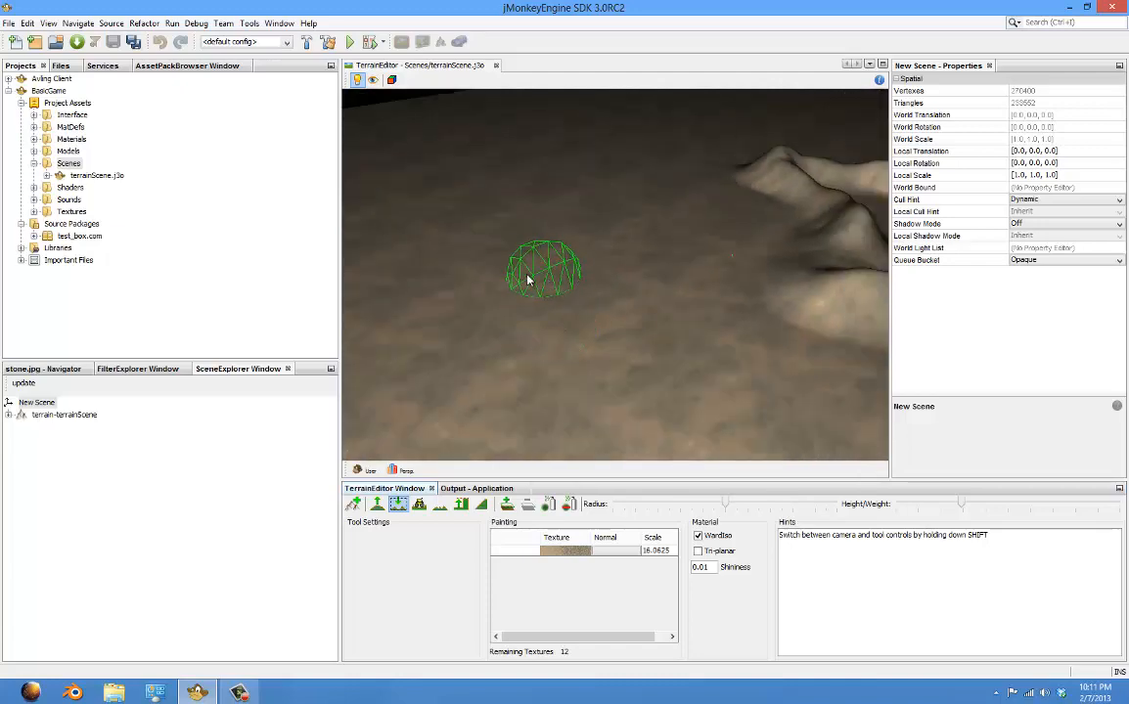
{"action": "mouse_move", "coordinate": [598, 319]}
{"action": "middle_mouse_down"}
{"action": "mouse_move", "coordinate": [866, 358]}
{"action": "mouse_move", "coordinate": [537, 328]}
{"action": "mouse_move", "coordinate": [714, 385]}
{"action": "mouse_move", "coordinate": [277, 284]}
{"action": "mouse_move", "coordinate": [523, 340]}
{"action": "middle_mouse_up"}
{"action": "middle_click_drag", "start_coordinate": [618, 315], "coordinate": [494, 259]}
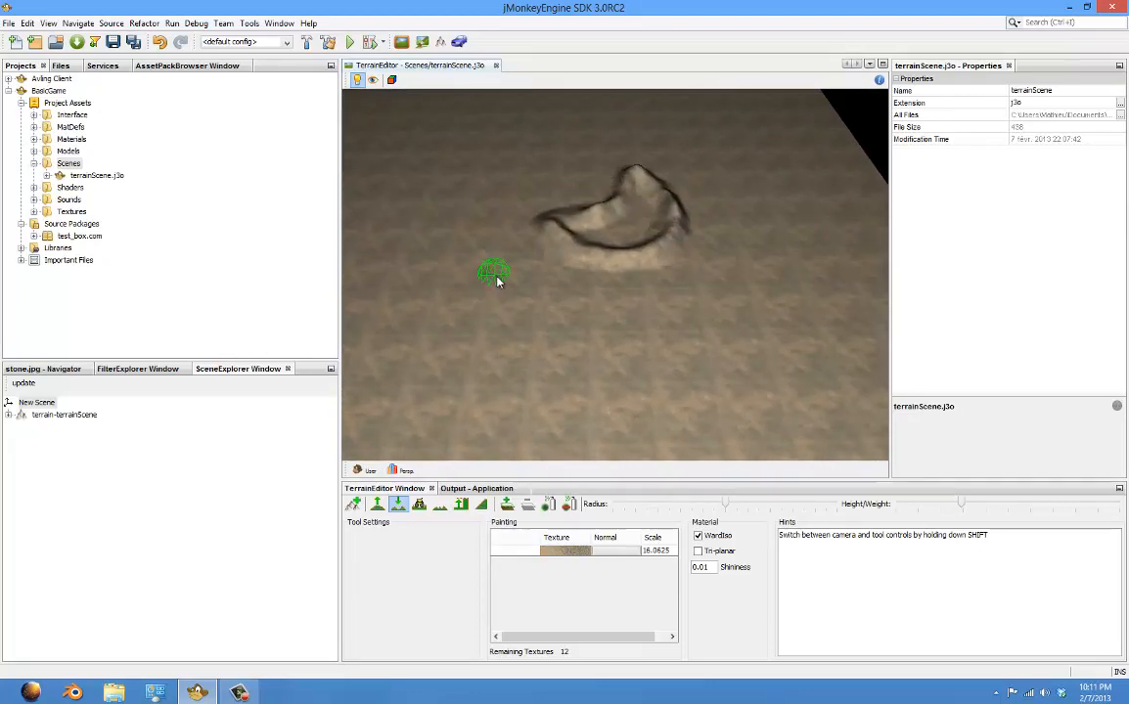
{"action": "left_click_drag", "start_coordinate": [528, 305], "coordinate": [448, 250]}
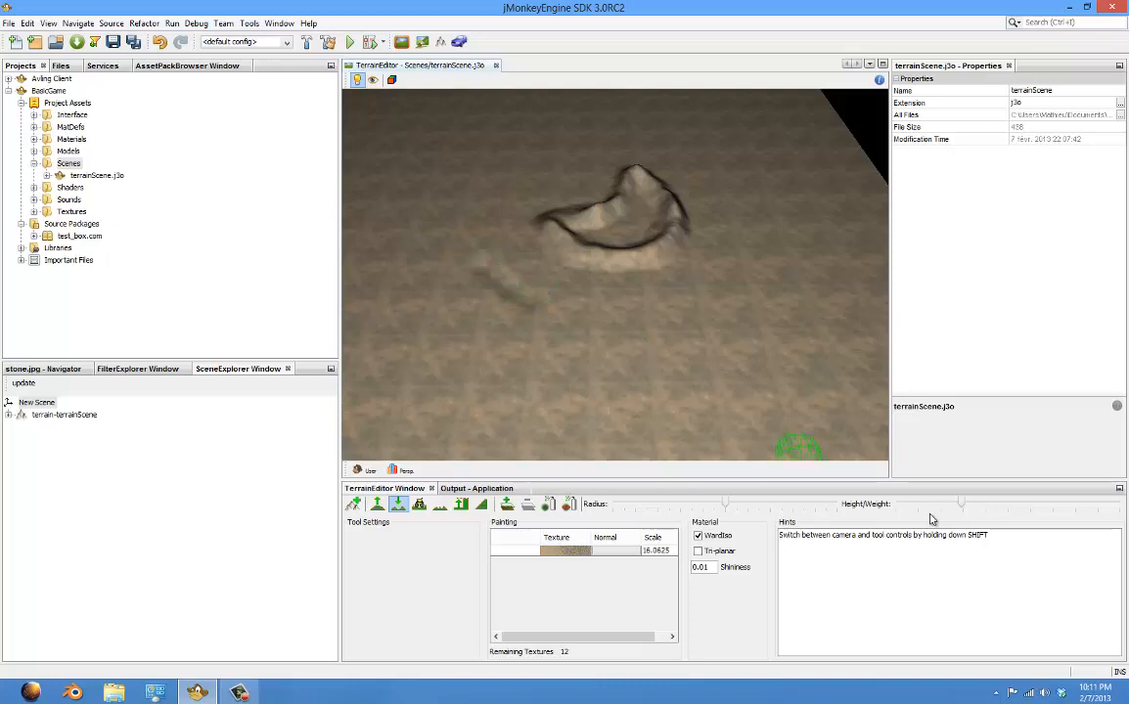
Step: Increase the Lower terrain tool's height/weight, then deepen the trench and extend it in an arc along the ridge's outer side
{"action": "left_click_drag", "start_coordinate": [964, 505], "coordinate": [1009, 510]}
{"action": "mouse_move", "coordinate": [541, 315]}
{"action": "left_mouse_down"}
{"action": "mouse_move", "coordinate": [506, 280]}
{"action": "mouse_move", "coordinate": [541, 312]}
{"action": "left_mouse_up"}
{"action": "mouse_move", "coordinate": [492, 279]}
{"action": "left_mouse_down"}
{"action": "mouse_move", "coordinate": [529, 309]}
{"action": "mouse_move", "coordinate": [591, 313]}
{"action": "mouse_move", "coordinate": [561, 323]}
{"action": "mouse_move", "coordinate": [664, 309]}
{"action": "mouse_move", "coordinate": [591, 326]}
{"action": "left_mouse_up"}
{"action": "left_click_drag", "start_coordinate": [668, 310], "coordinate": [707, 281]}
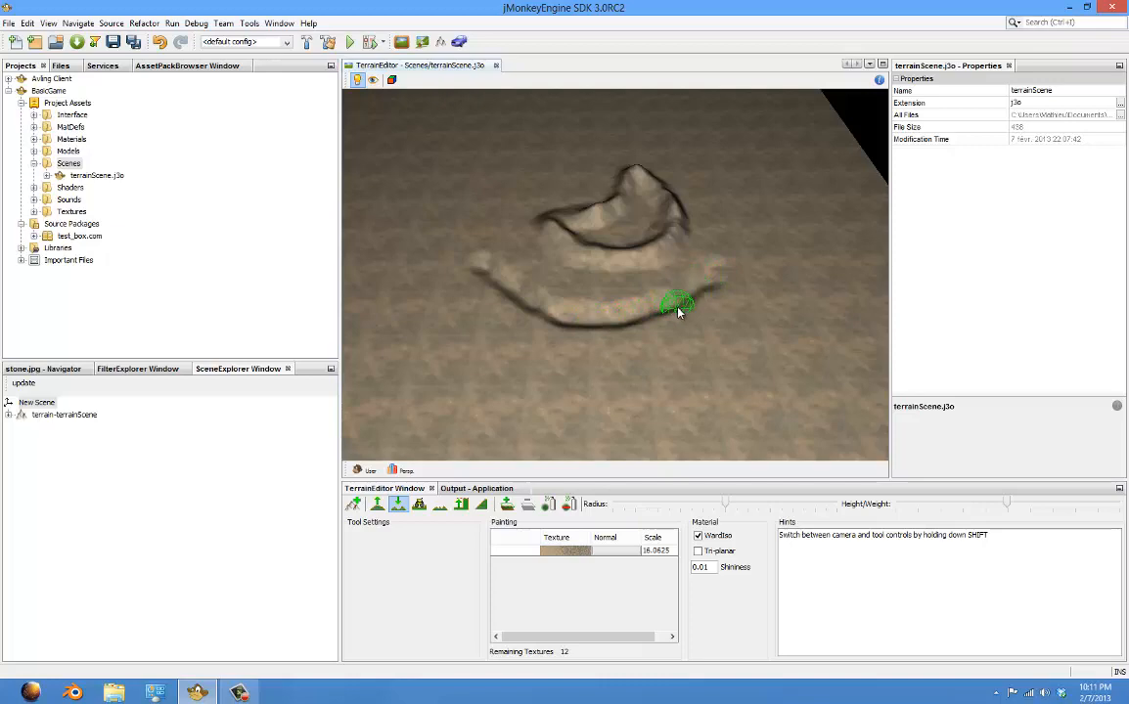
Step: Extend the lowered trench around the other sides of the ridges to form a nearly closed ring
{"action": "left_click_drag", "start_coordinate": [694, 307], "coordinate": [602, 368], "text": "shift"}
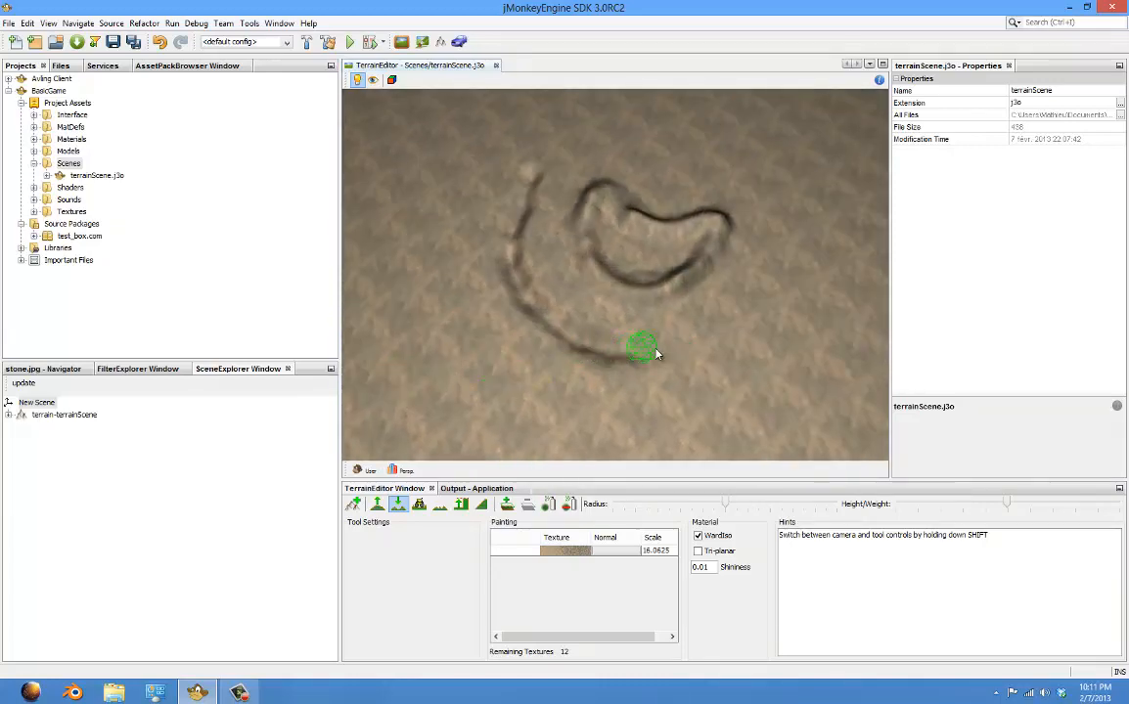
{"action": "left_click_drag", "start_coordinate": [585, 339], "coordinate": [494, 252], "text": "shift"}
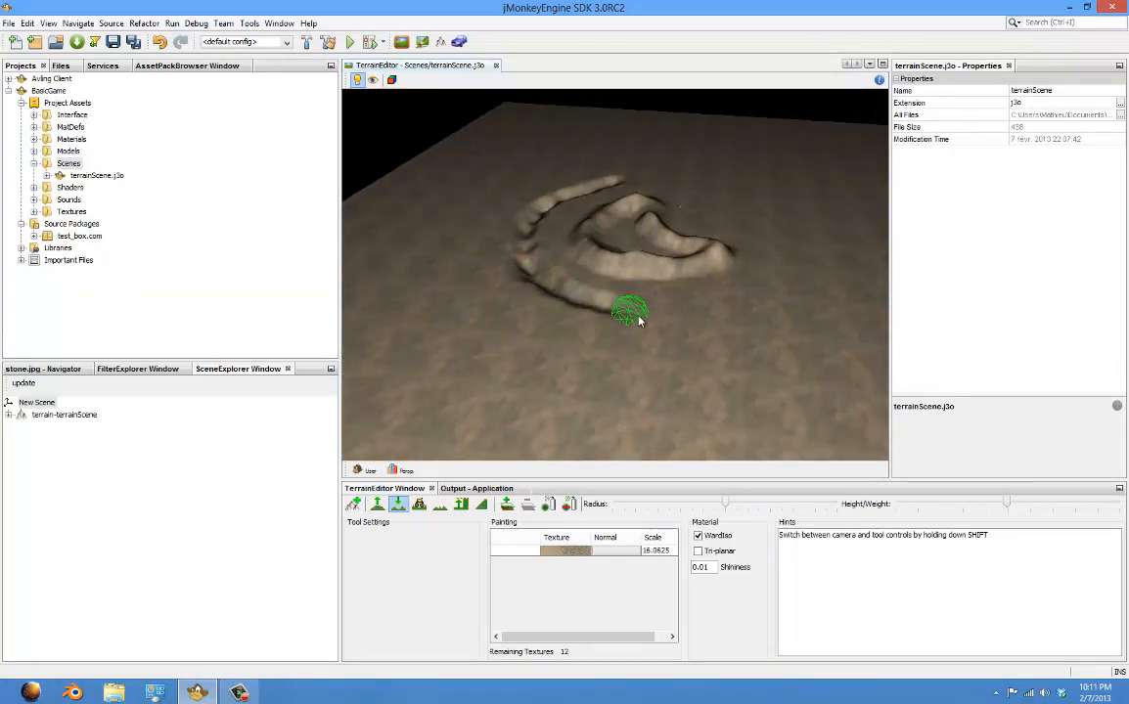
{"action": "mouse_move", "coordinate": [638, 320]}
{"action": "left_mouse_down"}
{"action": "mouse_move", "coordinate": [696, 311]}
{"action": "mouse_move", "coordinate": [675, 315]}
{"action": "left_mouse_up"}
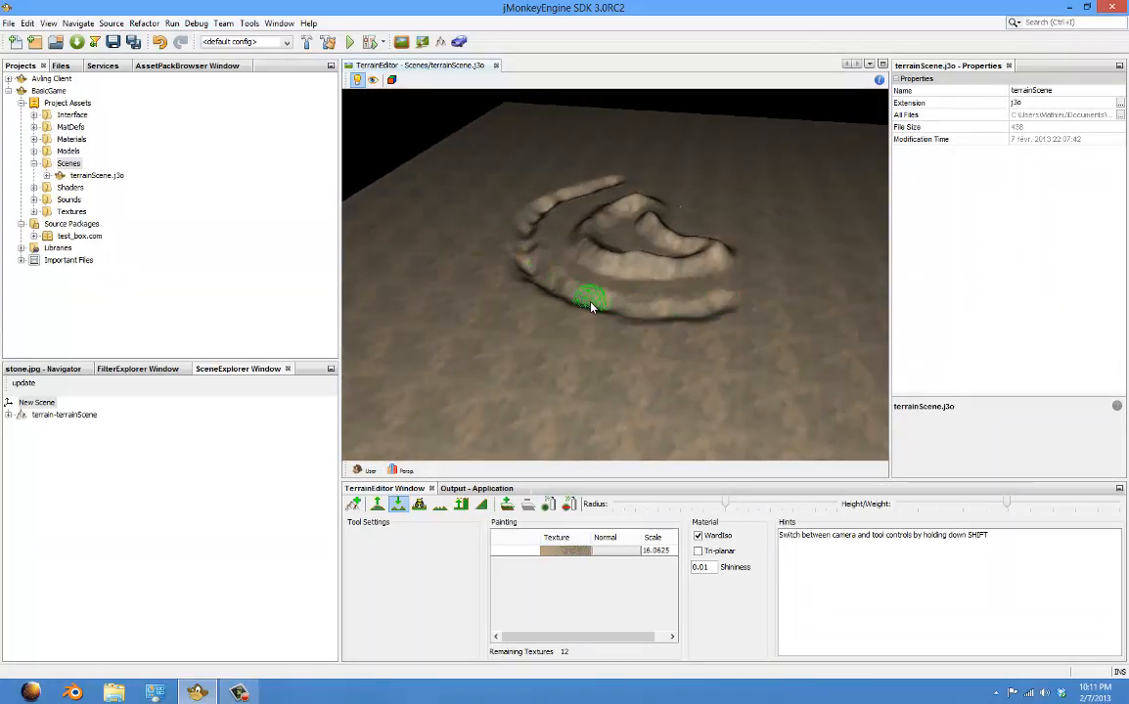
{"action": "left_click_drag", "start_coordinate": [591, 307], "coordinate": [567, 325], "text": "shift"}
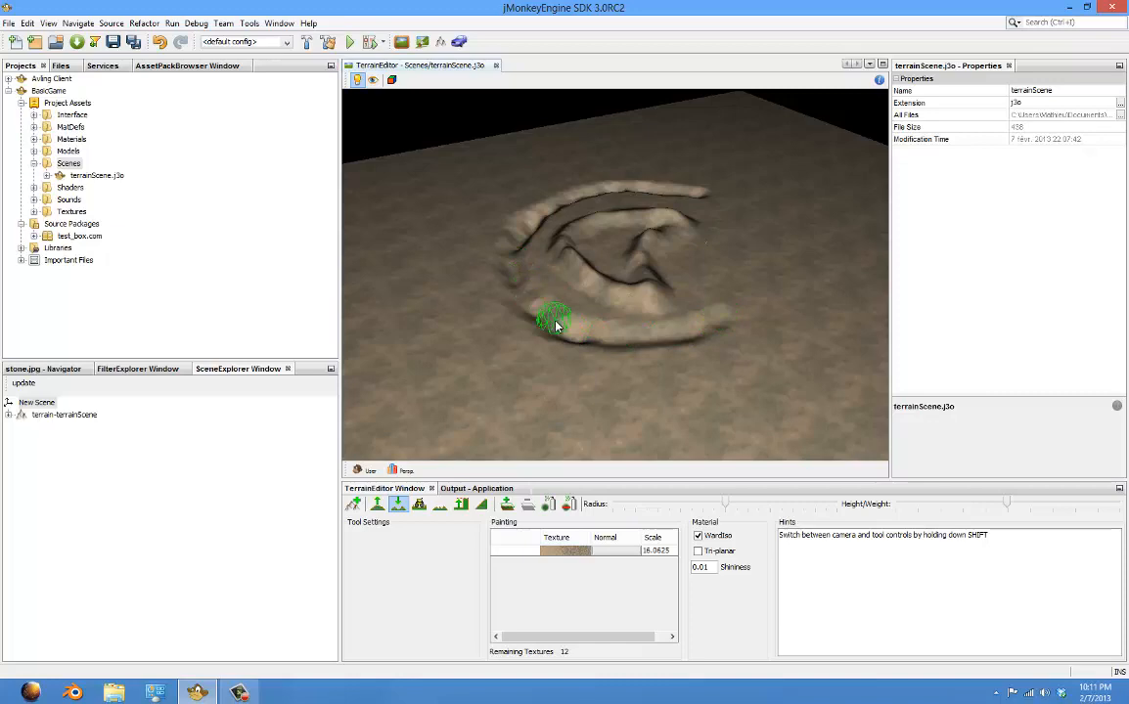
{"action": "left_click_drag", "start_coordinate": [519, 279], "coordinate": [720, 266], "text": "shift"}
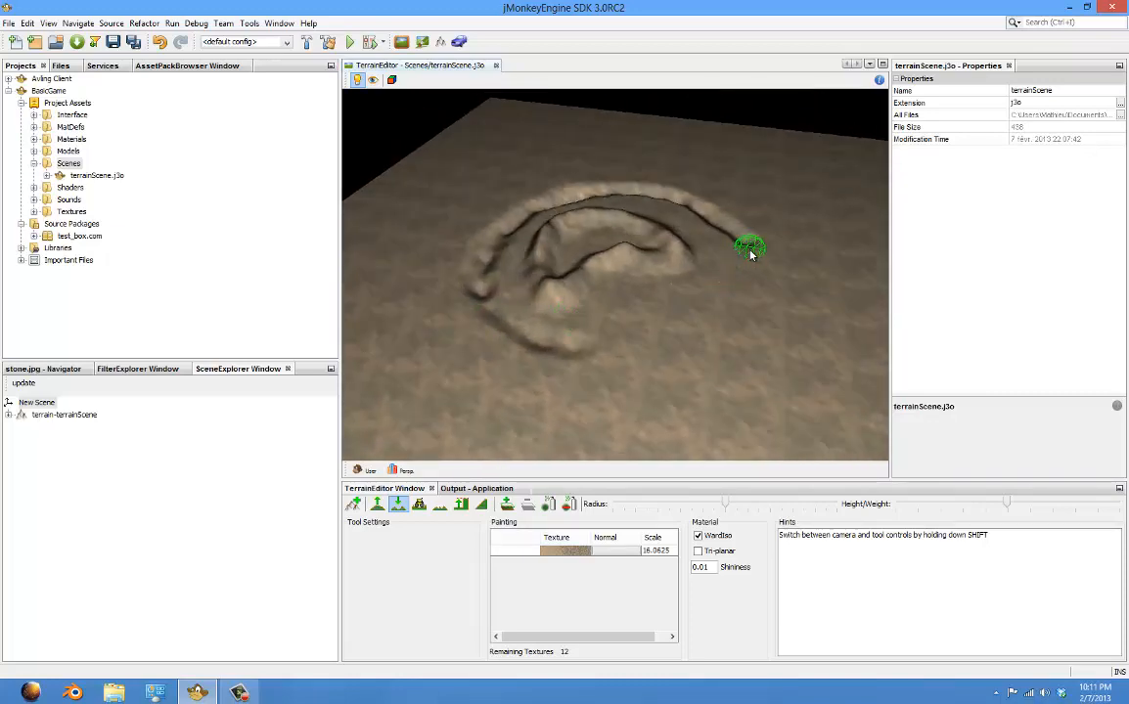
{"action": "mouse_move", "coordinate": [694, 310]}
{"action": "left_mouse_down"}
{"action": "mouse_move", "coordinate": [584, 354]}
{"action": "mouse_move", "coordinate": [646, 338]}
{"action": "mouse_move", "coordinate": [724, 291]}
{"action": "mouse_move", "coordinate": [747, 250]}
{"action": "left_mouse_up"}
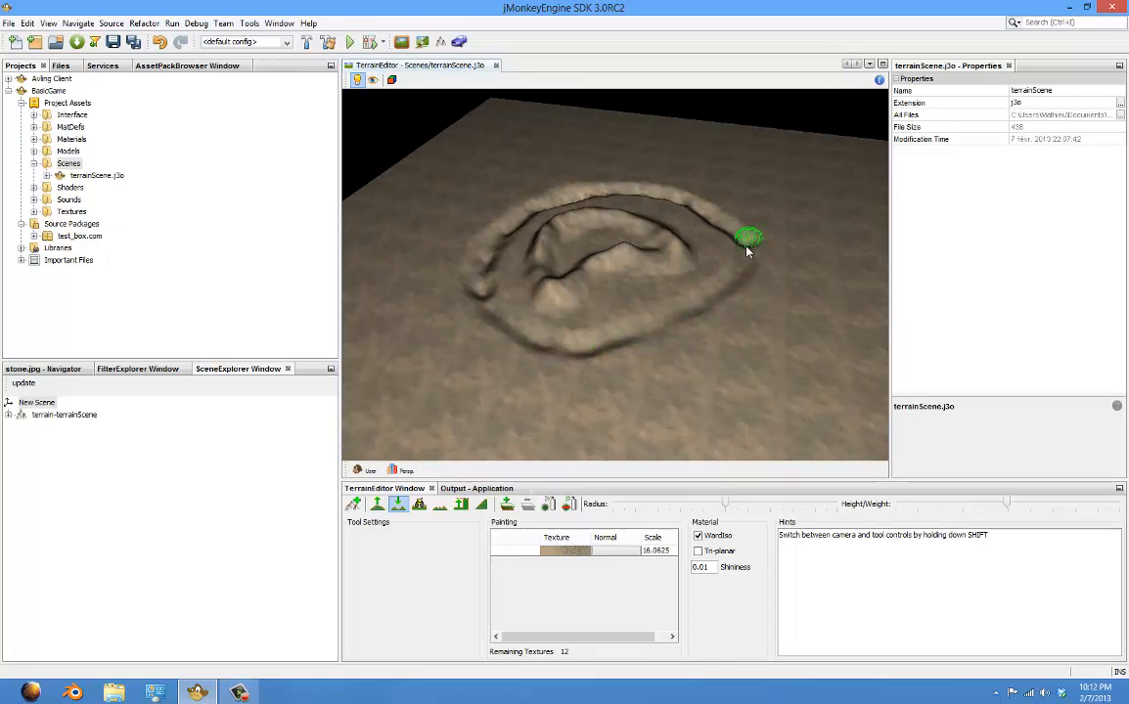
{"action": "mouse_move", "coordinate": [707, 298]}
{"action": "left_mouse_down"}
{"action": "mouse_move", "coordinate": [587, 343]}
{"action": "mouse_move", "coordinate": [499, 312]}
{"action": "mouse_move", "coordinate": [485, 289]}
{"action": "left_mouse_up"}
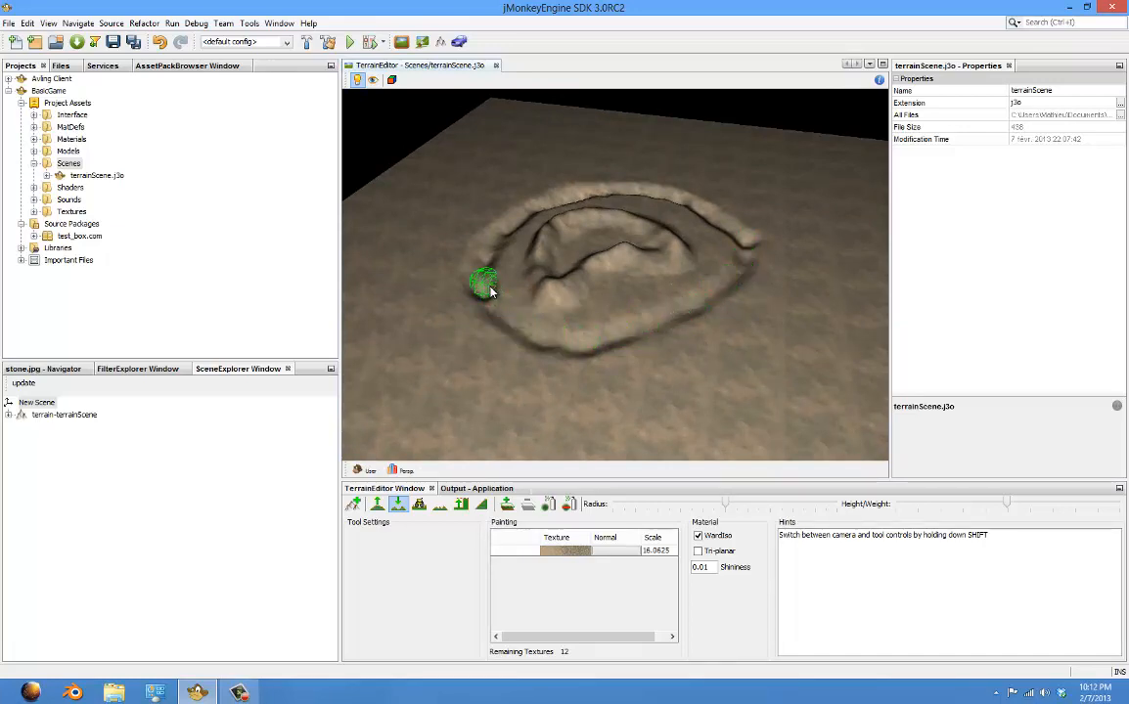
Step: Lower the terrain at the remaining gap in the trench to connect its ends around the ridges
{"action": "scroll", "coordinate": [497, 293], "scroll_direction": "up", "scroll_amount": 5}
{"action": "scroll", "coordinate": [548, 309], "scroll_direction": "up", "scroll_amount": 2}
{"action": "left_click_drag", "start_coordinate": [696, 312], "coordinate": [652, 386], "text": "shift"}
{"action": "scroll", "coordinate": [454, 398], "scroll_direction": "down", "scroll_amount": 5}
{"action": "scroll", "coordinate": [653, 386], "scroll_direction": "up", "scroll_amount": 5}
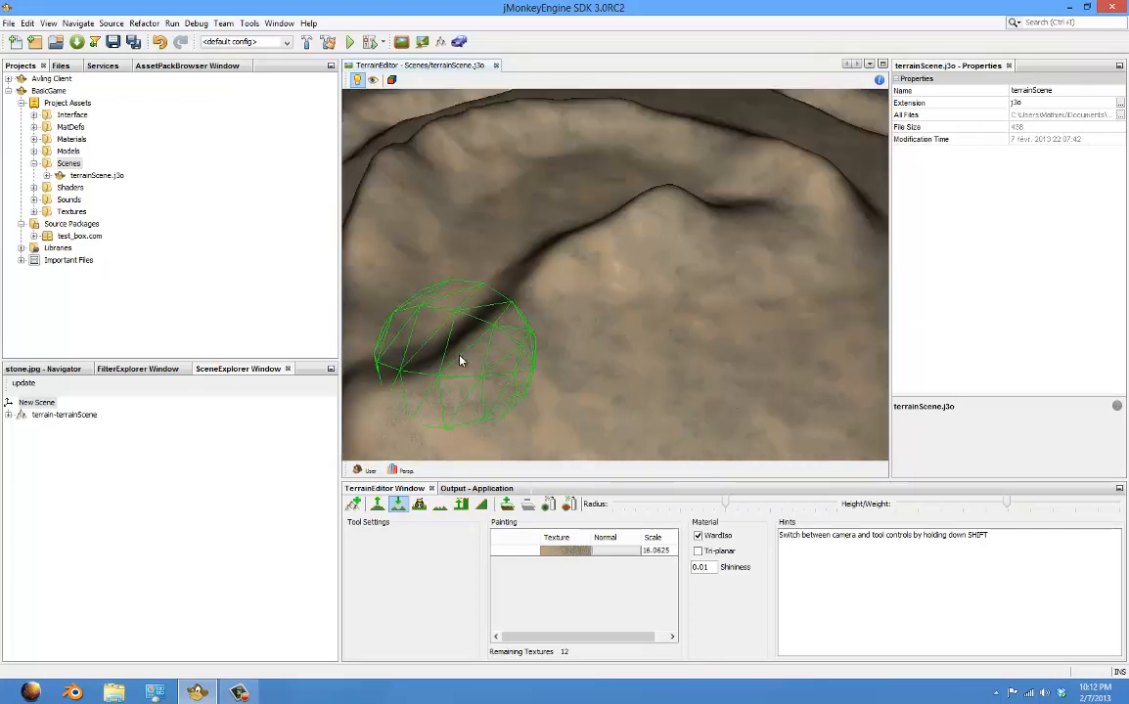
{"action": "mouse_move", "coordinate": [461, 363]}
{"action": "left_mouse_down", "text": "shift"}
{"action": "mouse_move", "coordinate": [629, 327]}
{"action": "mouse_move", "coordinate": [614, 323]}
{"action": "mouse_move", "coordinate": [579, 247]}
{"action": "mouse_move", "coordinate": [592, 142]}
{"action": "mouse_move", "coordinate": [618, 133]}
{"action": "mouse_move", "coordinate": [592, 245]}
{"action": "mouse_move", "coordinate": [602, 334]}
{"action": "mouse_move", "coordinate": [648, 394]}
{"action": "mouse_move", "coordinate": [698, 422]}
{"action": "left_mouse_up", "text": "shift"}
{"action": "scroll", "coordinate": [701, 405], "scroll_direction": "down", "scroll_amount": 5}
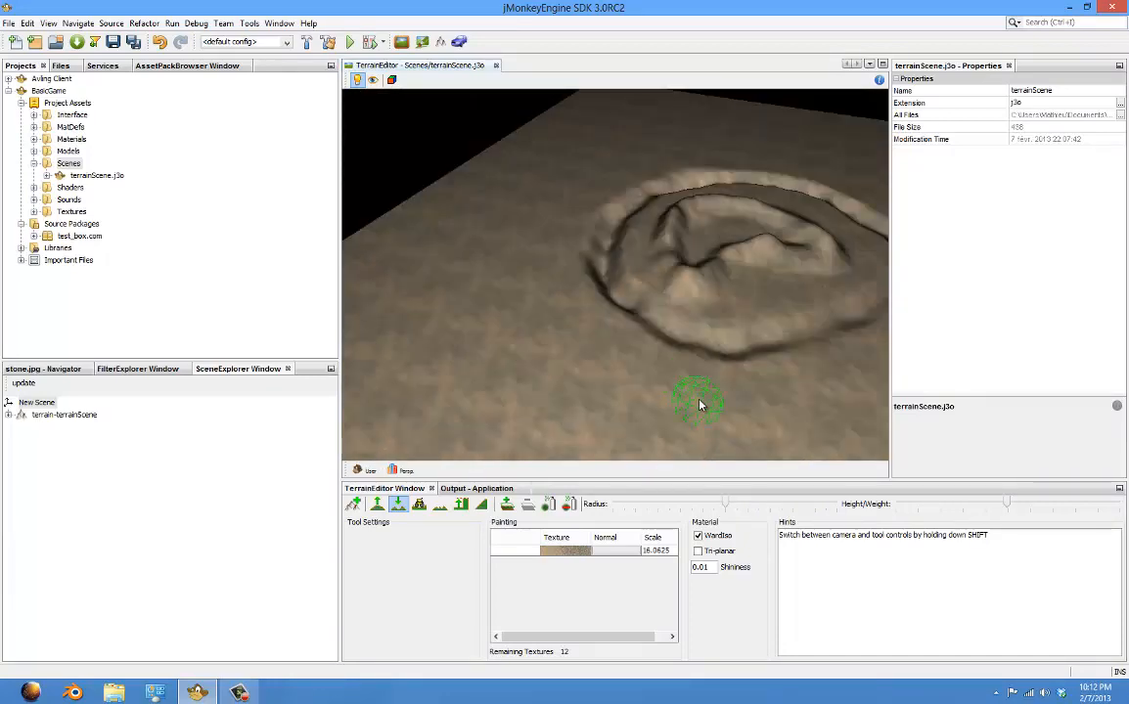
{"action": "mouse_move", "coordinate": [661, 338]}
{"action": "left_mouse_down", "text": "shift"}
{"action": "mouse_move", "coordinate": [565, 381]}
{"action": "mouse_move", "coordinate": [541, 374]}
{"action": "left_mouse_up", "text": "shift"}
{"action": "mouse_move", "coordinate": [529, 320]}
{"action": "left_mouse_down"}
{"action": "mouse_move", "coordinate": [539, 315]}
{"action": "mouse_move", "coordinate": [547, 367]}
{"action": "left_mouse_up"}
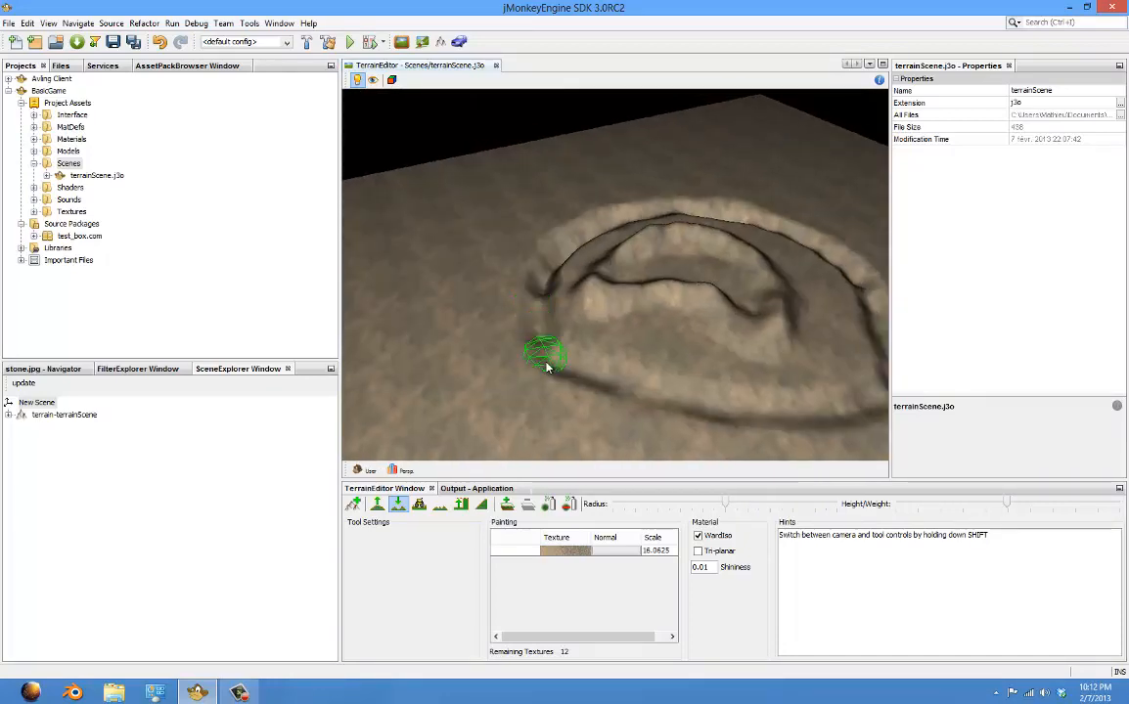
Step: Examine the sculpted ridges and the surrounding trench from different distances and angles
{"action": "left_click_drag", "start_coordinate": [613, 379], "coordinate": [430, 350], "text": "shift"}
{"action": "scroll", "coordinate": [699, 382], "scroll_direction": "down", "scroll_amount": 5}
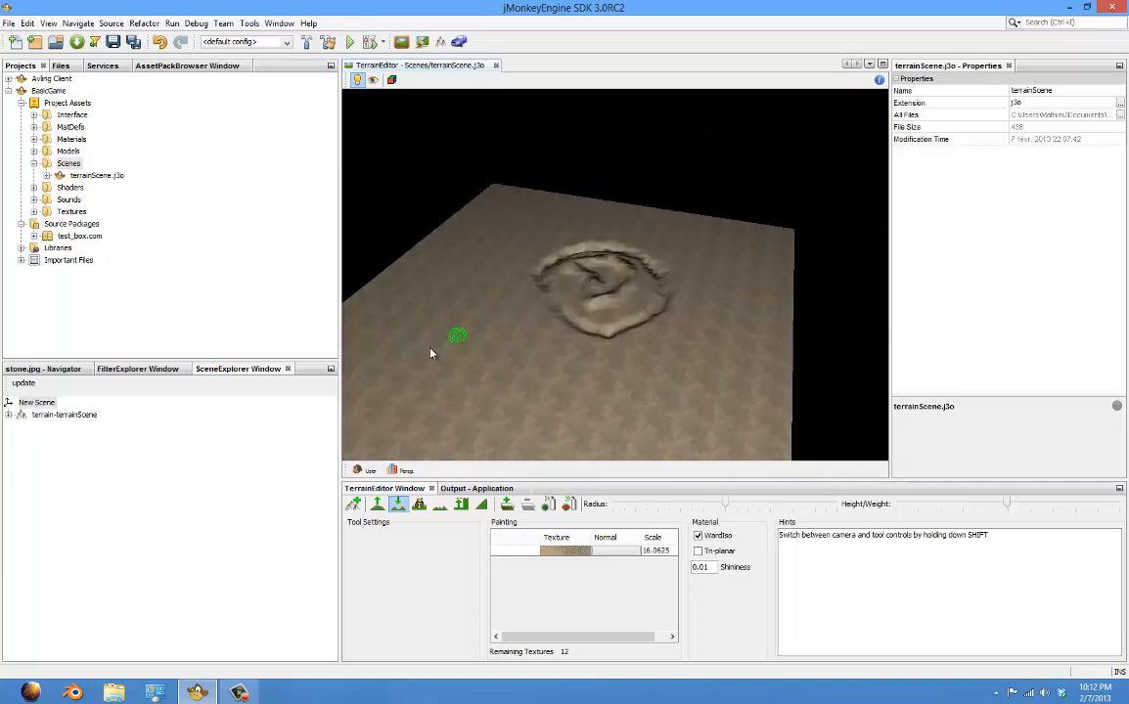
{"action": "scroll", "coordinate": [434, 351], "scroll_direction": "up", "scroll_amount": 5}
{"action": "right_click_drag", "start_coordinate": [468, 353], "coordinate": [515, 329], "text": "shift"}
{"action": "left_click_drag", "start_coordinate": [515, 330], "coordinate": [515, 407], "text": "shift"}
{"action": "left_click_drag", "start_coordinate": [651, 411], "coordinate": [446, 316], "text": "shift"}
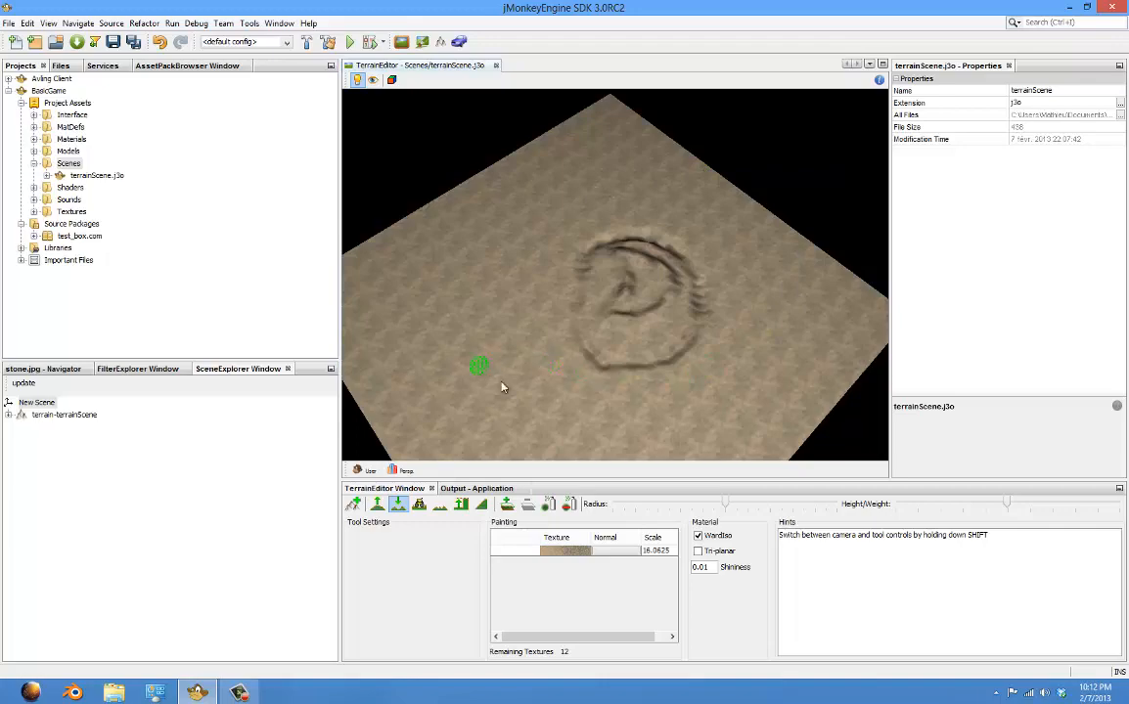
{"action": "scroll", "coordinate": [523, 386], "scroll_direction": "up", "scroll_amount": 8}
{"action": "right_click_drag", "start_coordinate": [528, 369], "coordinate": [520, 316], "text": "shift"}
{"action": "scroll", "coordinate": [521, 317], "scroll_direction": "down", "scroll_amount": 5}
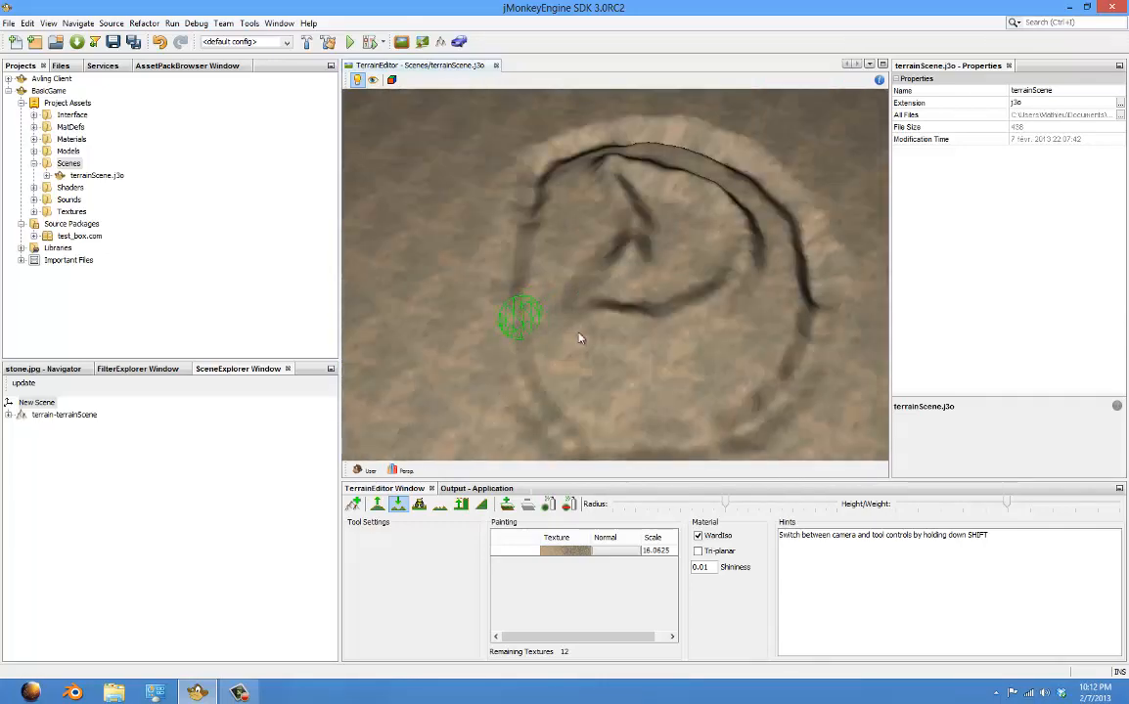
{"action": "left_click_drag", "start_coordinate": [579, 338], "coordinate": [731, 381], "text": "shift"}
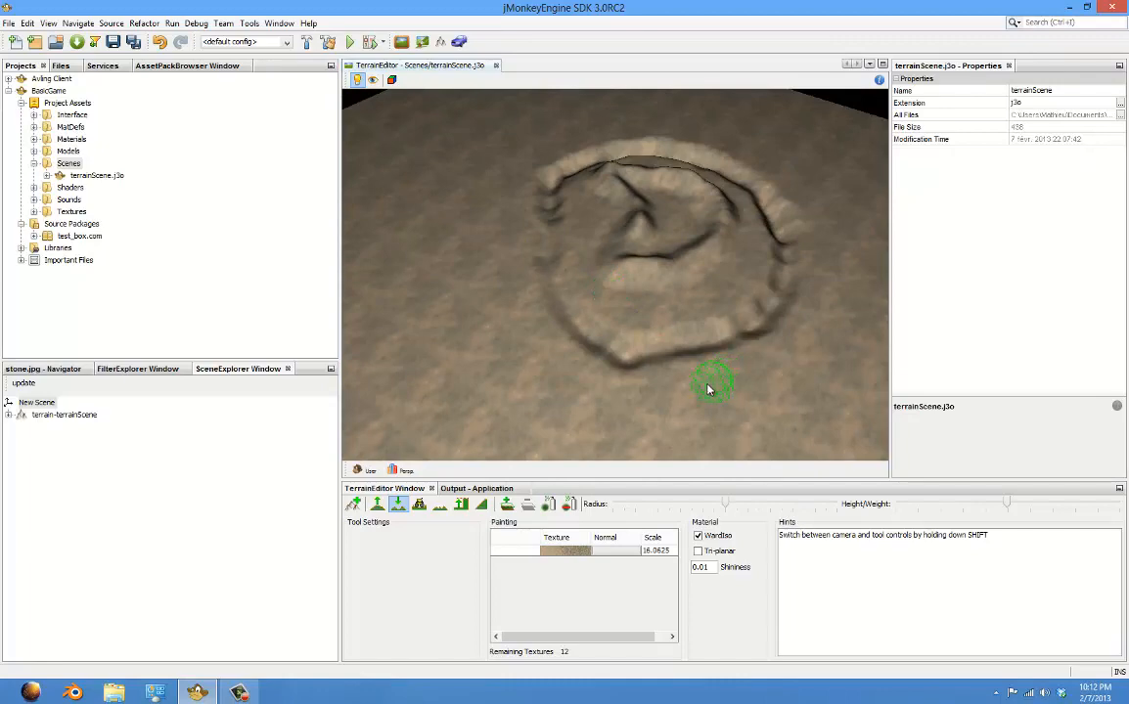
Step: Add two more texture layers to the terrain's painting list
{"action": "left_click", "coordinate": [506, 505]}
{"action": "left_click", "coordinate": [506, 504]}
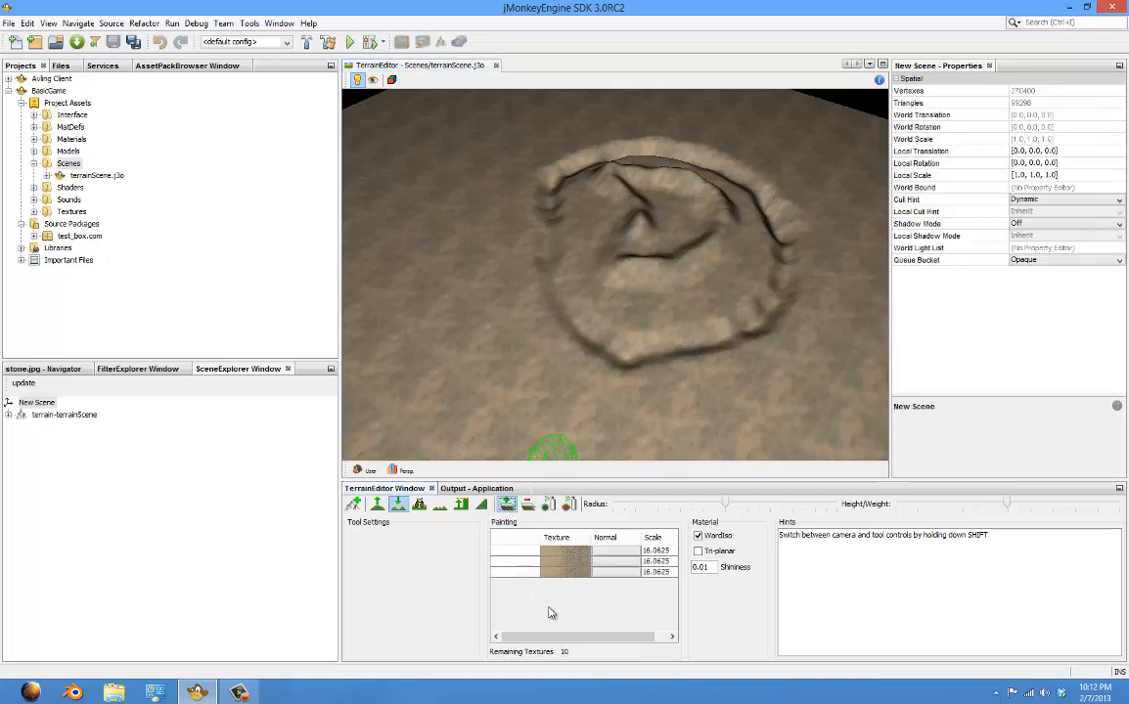
{"action": "left_click", "coordinate": [556, 567]}
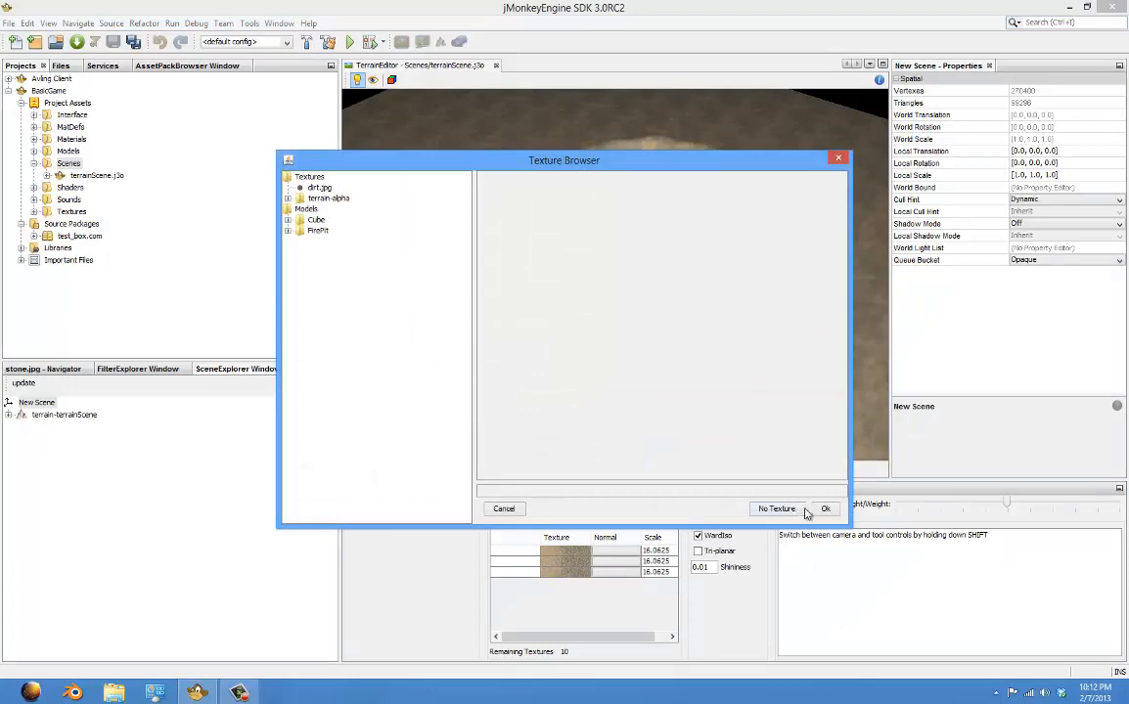
{"action": "left_click", "coordinate": [503, 510]}
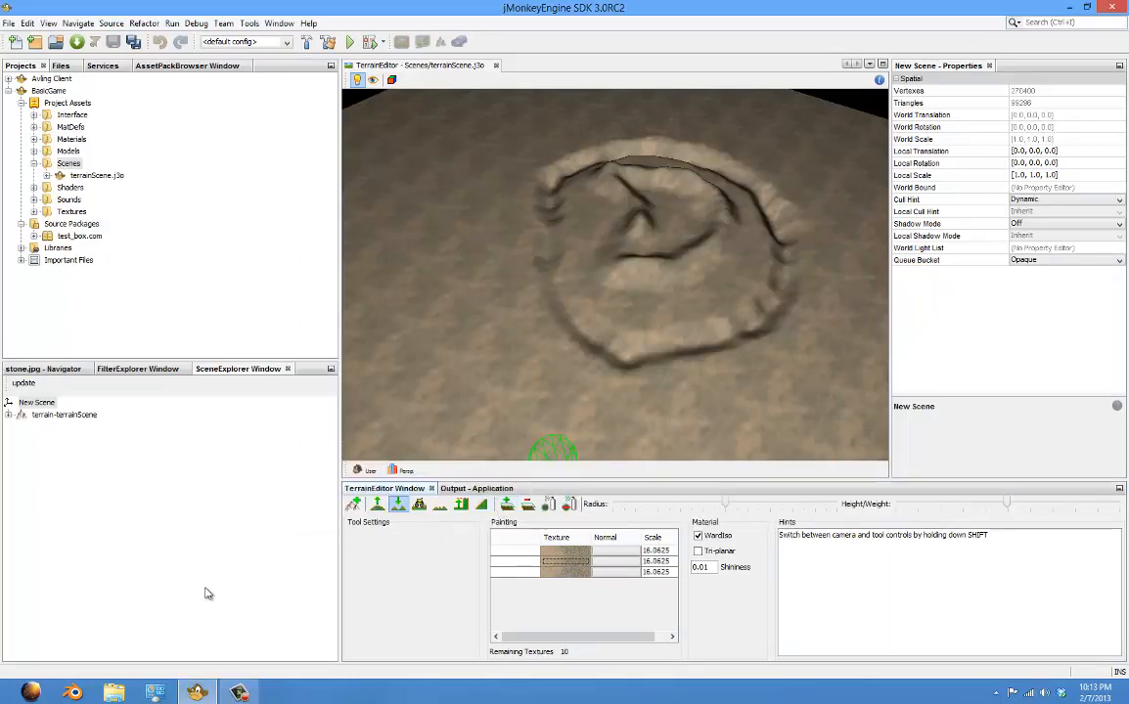
Step: Copy the stone and grass images from File Explorer's Téléchargements folder into the BasicGame project's Textures folder
{"action": "left_click", "coordinate": [114, 692]}
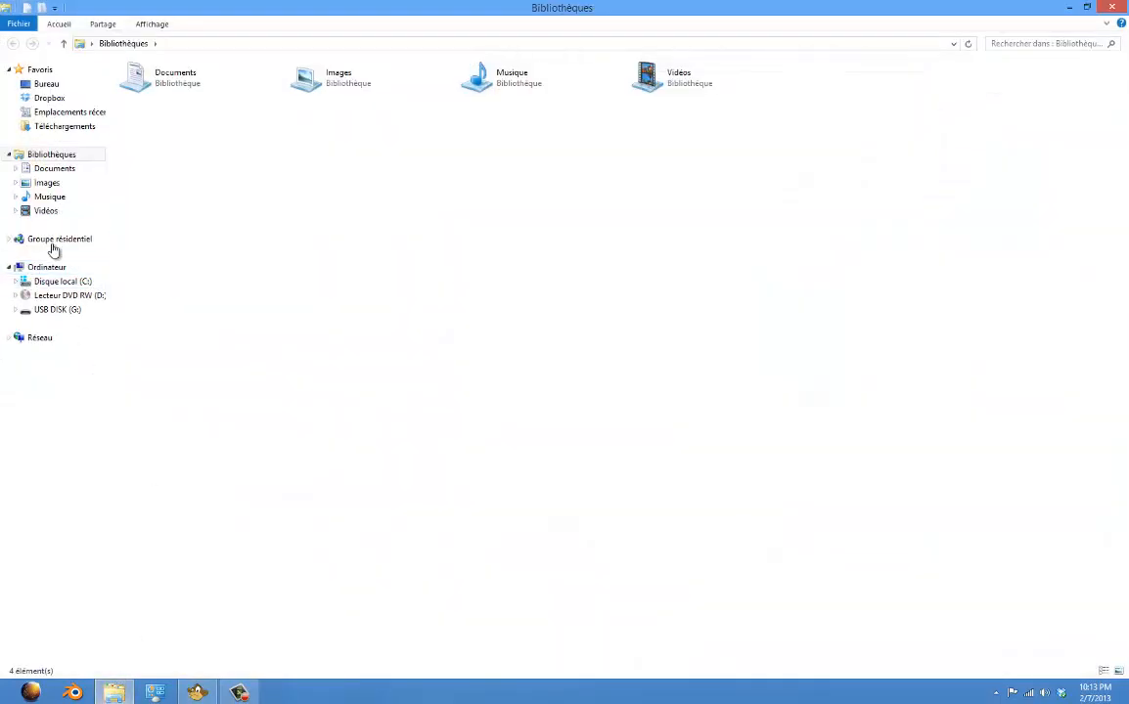
{"action": "left_click", "coordinate": [54, 169]}
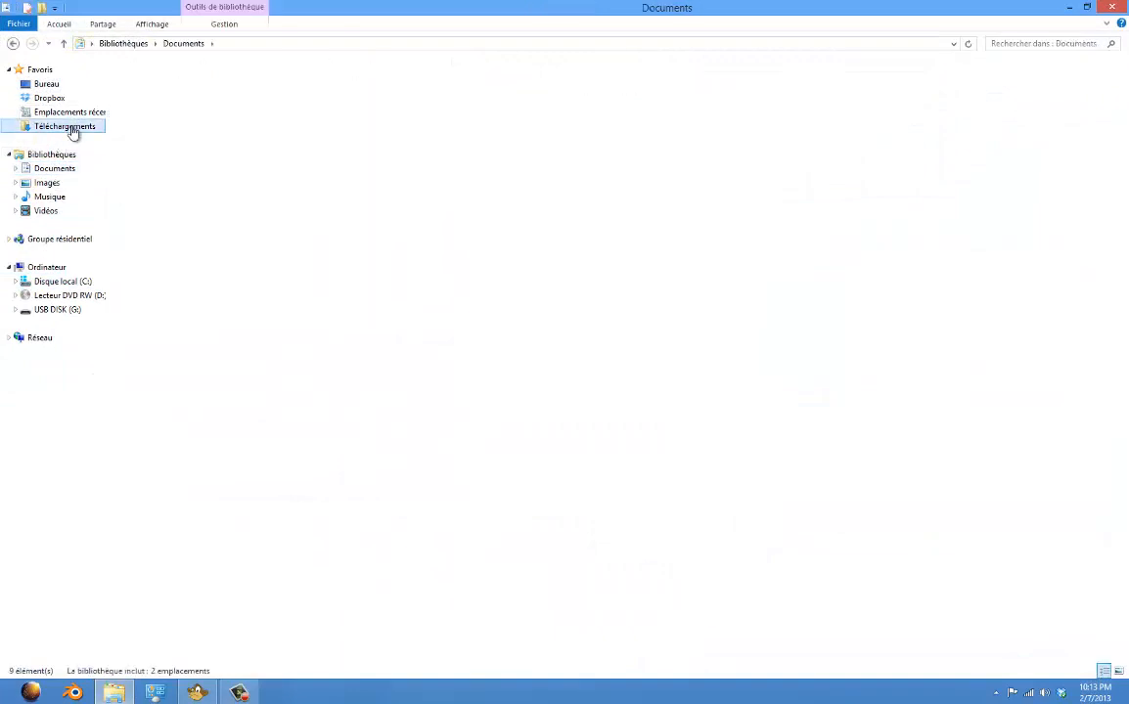
{"action": "left_click", "coordinate": [66, 128]}
{"action": "left_click", "coordinate": [440, 210]}
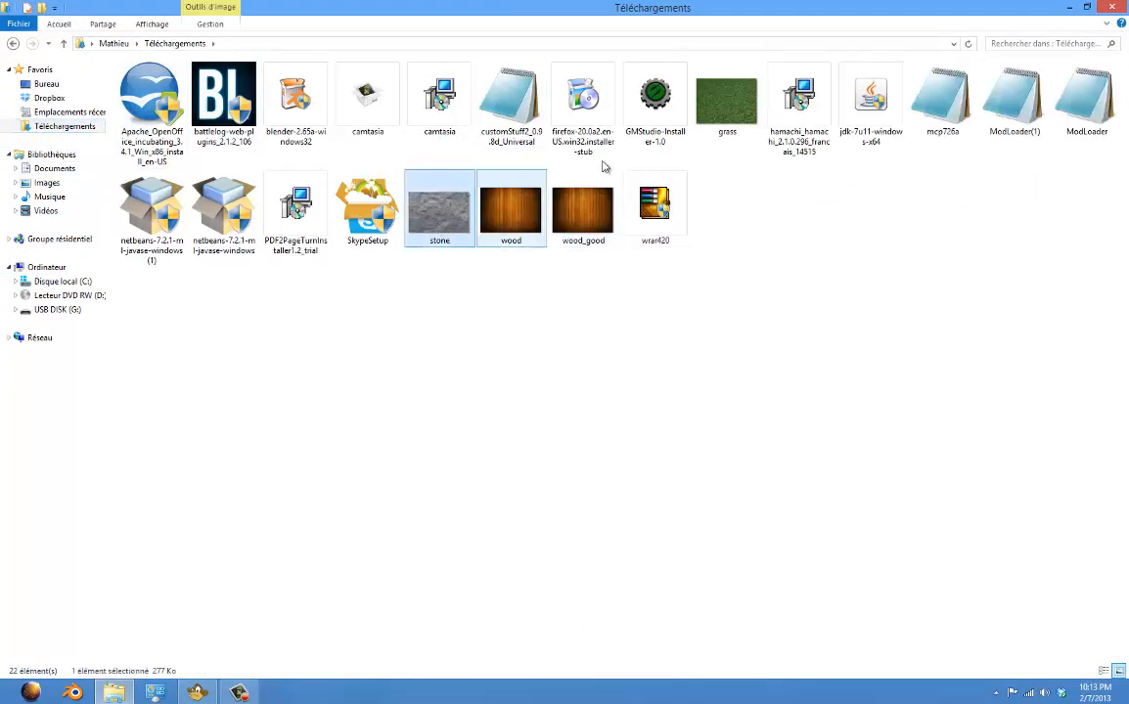
{"action": "left_click", "coordinate": [727, 99], "text": "ctrl"}
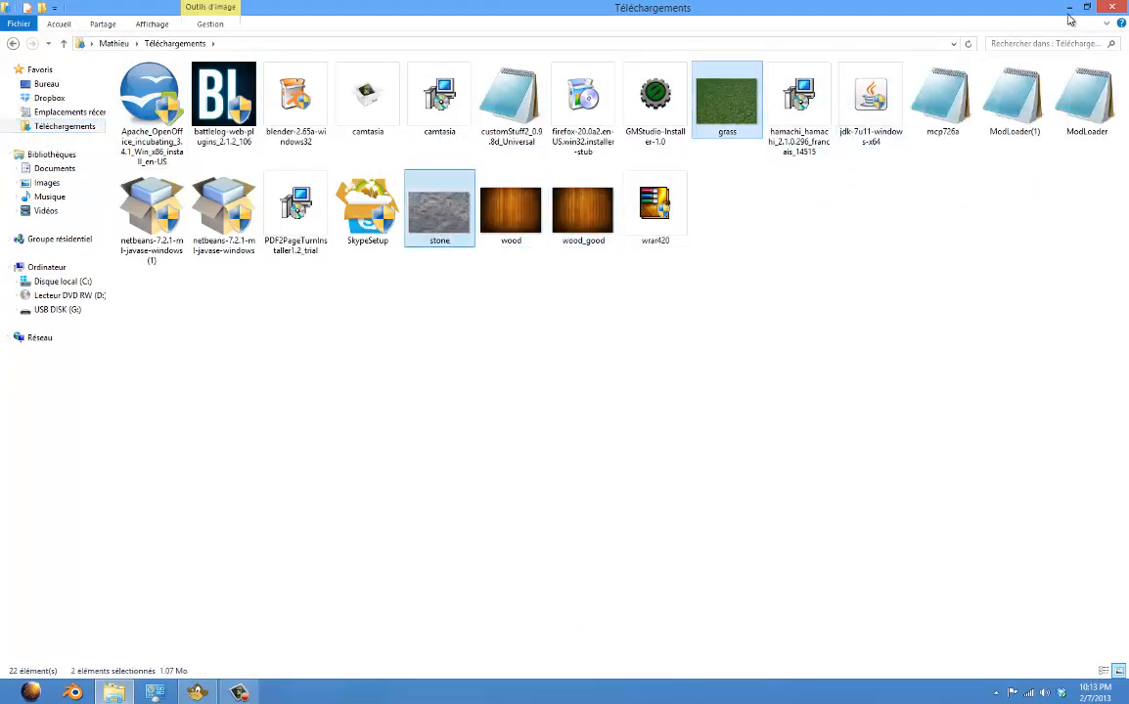
{"action": "left_click", "coordinate": [1069, 8]}
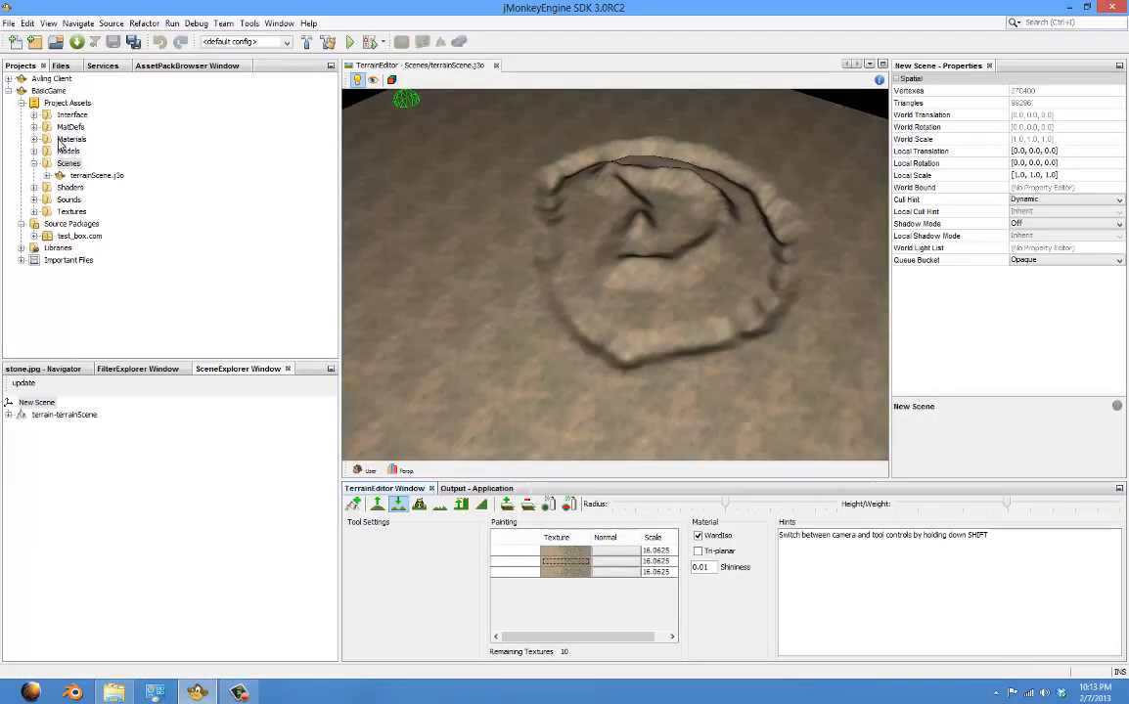
{"action": "double_click", "coordinate": [72, 211]}
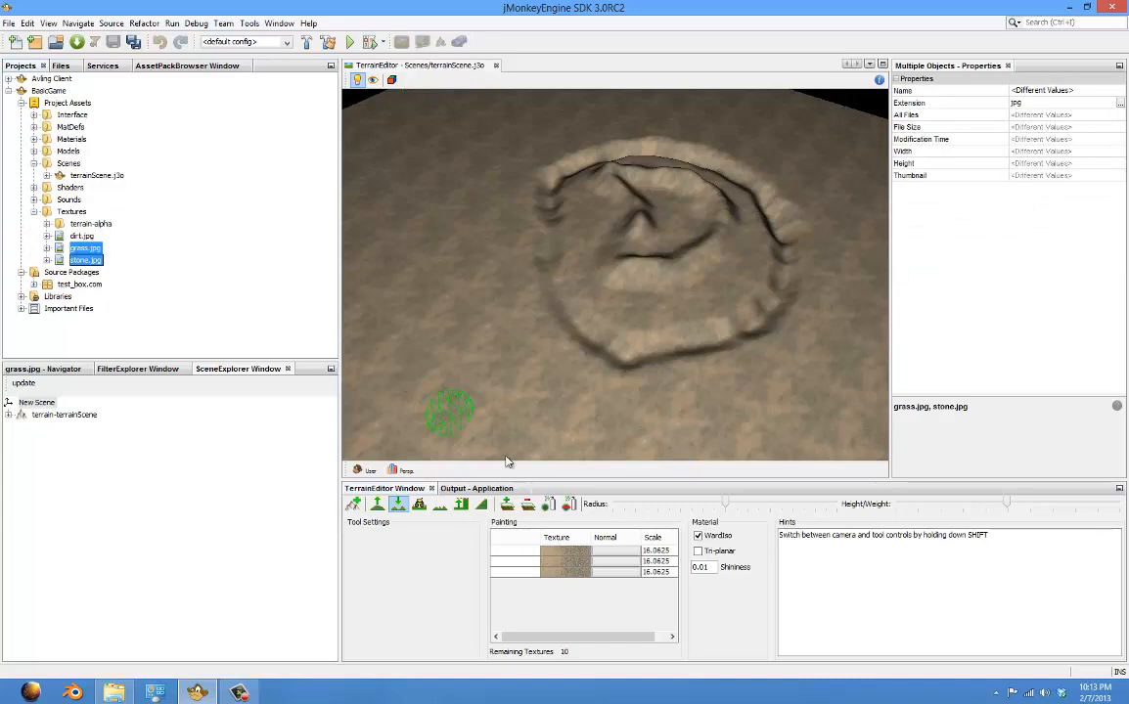
{"action": "left_click", "coordinate": [554, 565]}
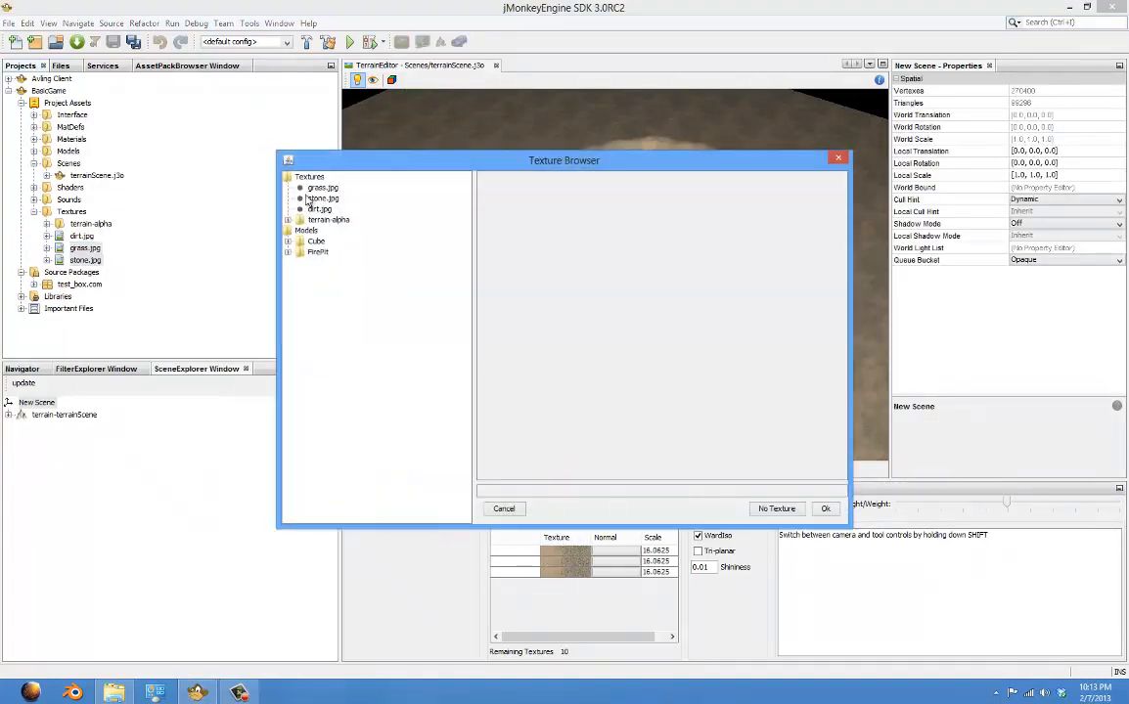
{"action": "left_click_drag", "start_coordinate": [382, 159], "coordinate": [665, 76]}
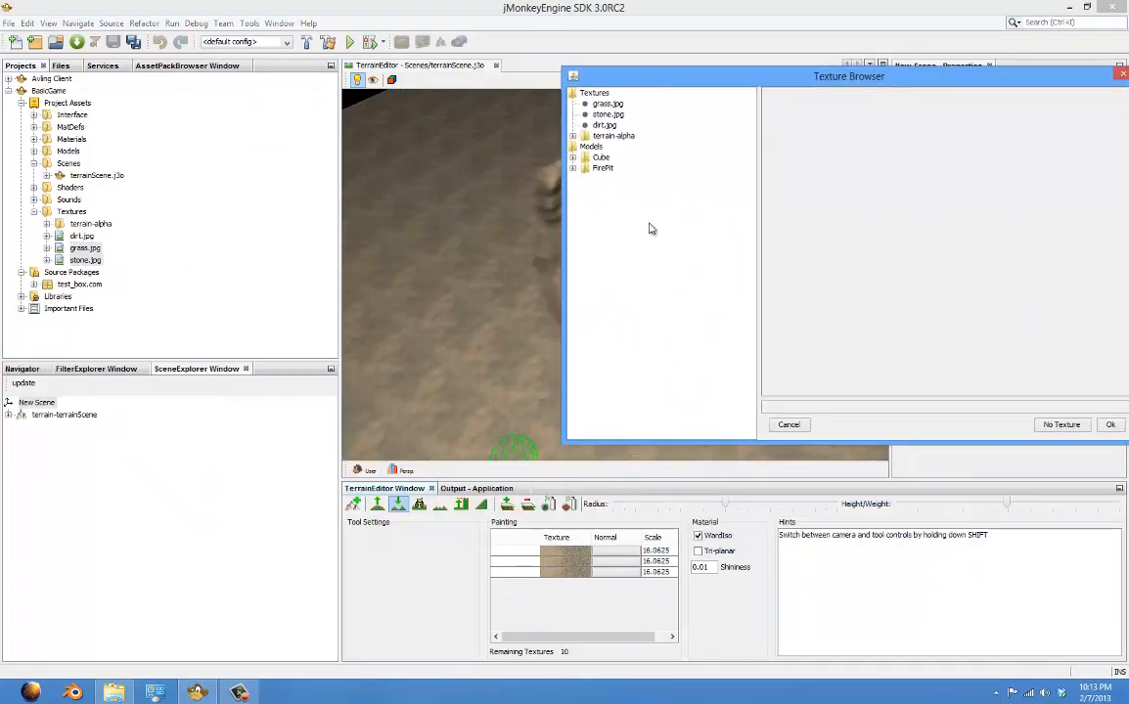
{"action": "left_click", "coordinate": [1122, 75]}
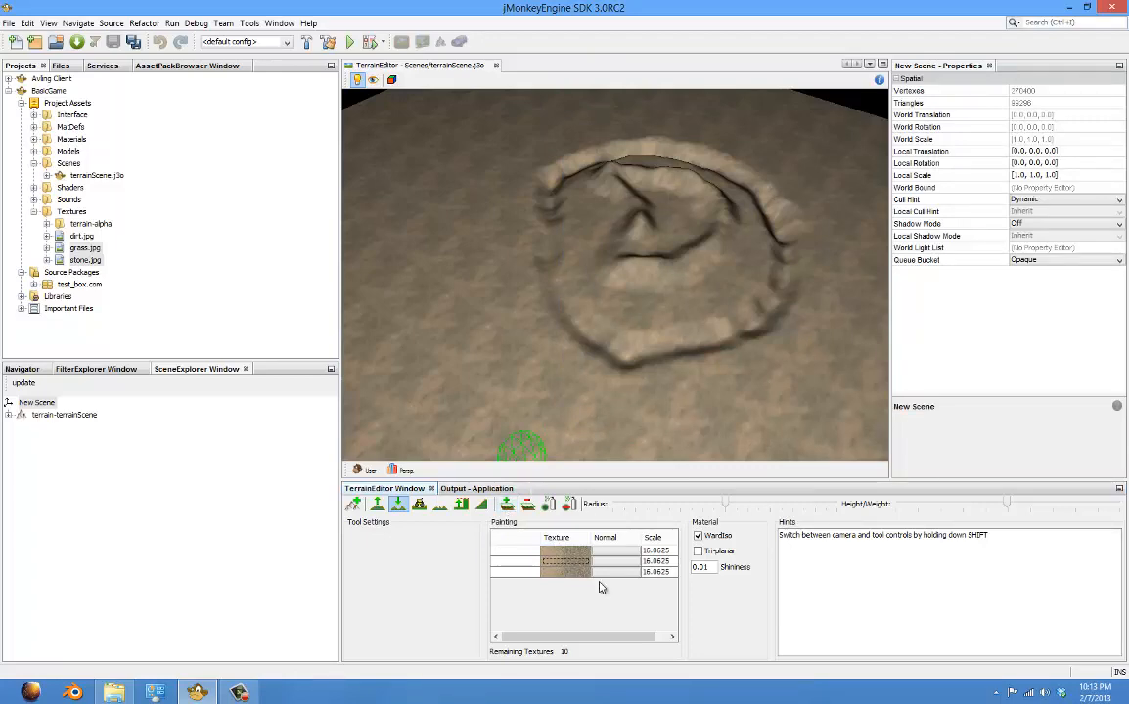
Step: Assign grass.jpg as the texture of the second layer in the terrain's painting list
{"action": "left_click", "coordinate": [564, 564]}
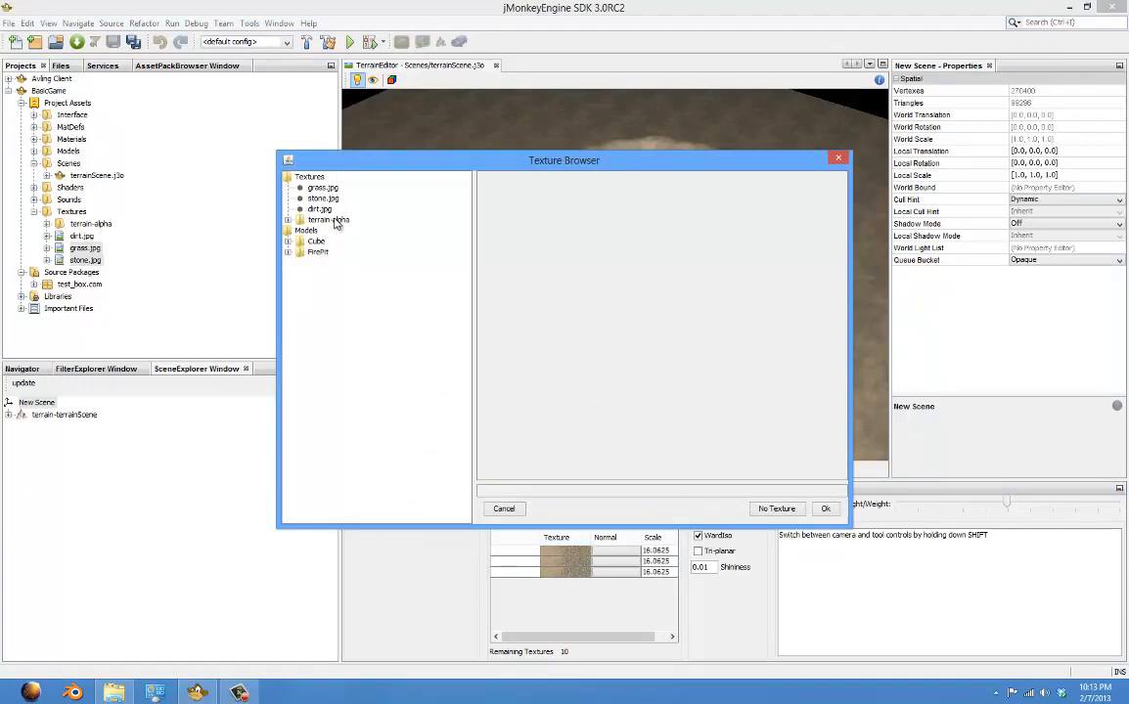
{"action": "left_click", "coordinate": [322, 188]}
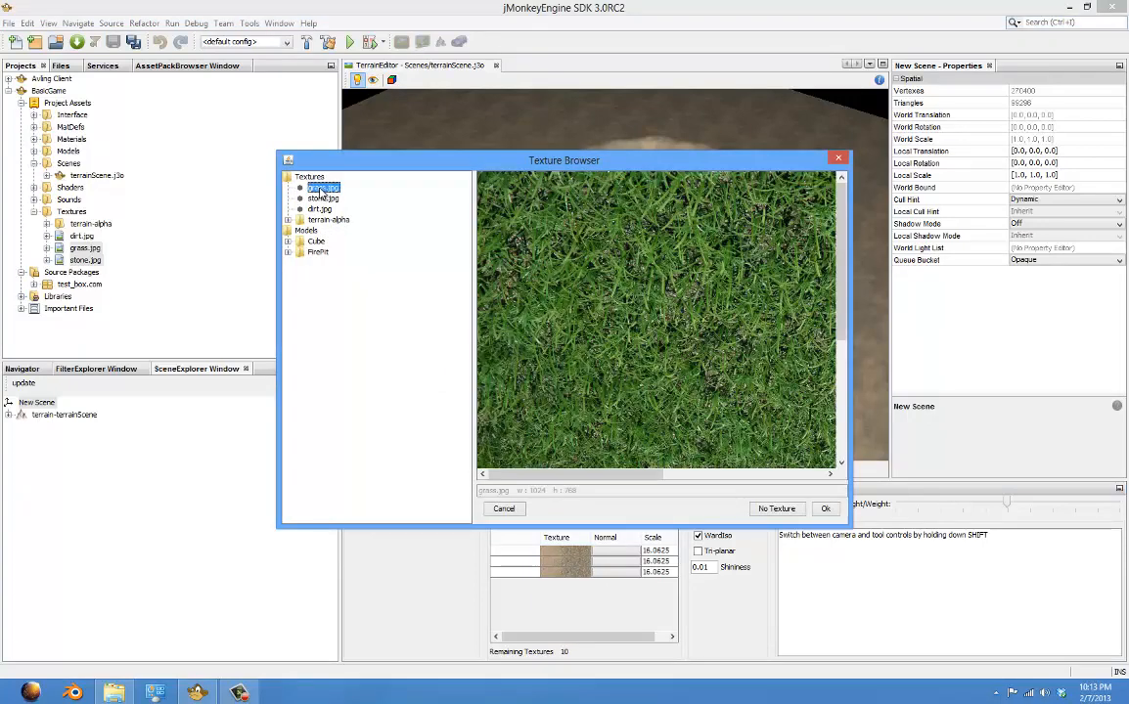
{"action": "double_click", "coordinate": [322, 189]}
{"action": "left_click", "coordinate": [562, 575]}
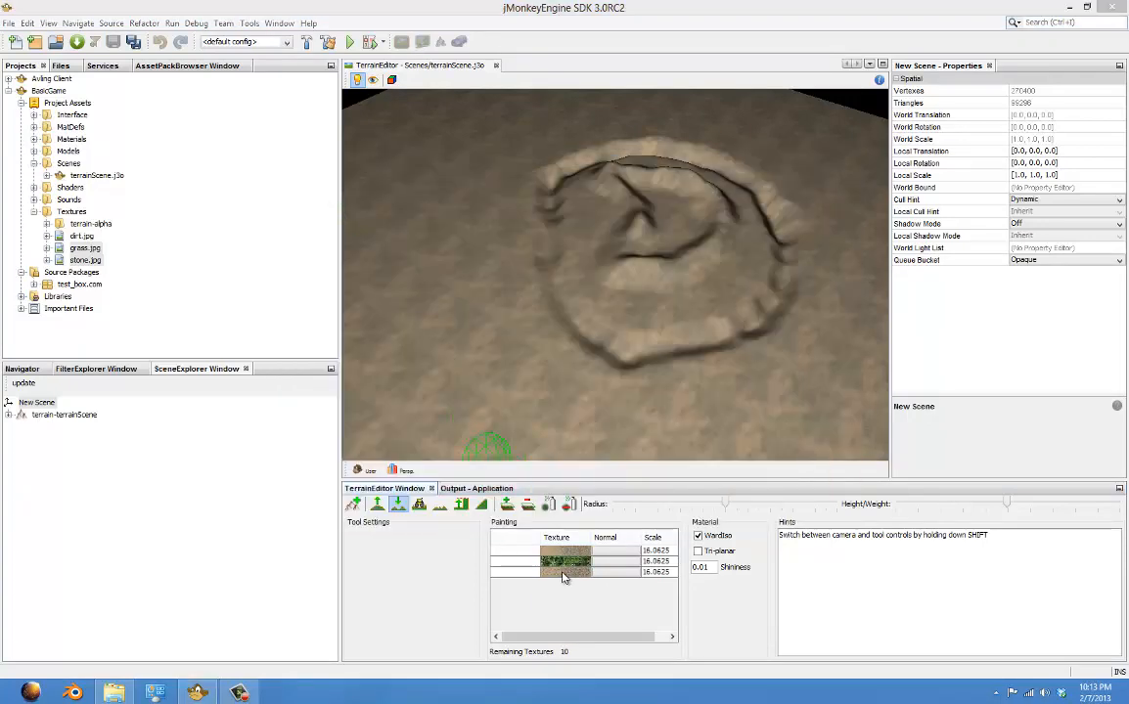
{"action": "left_click", "coordinate": [319, 210]}
{"action": "double_click", "coordinate": [319, 209]}
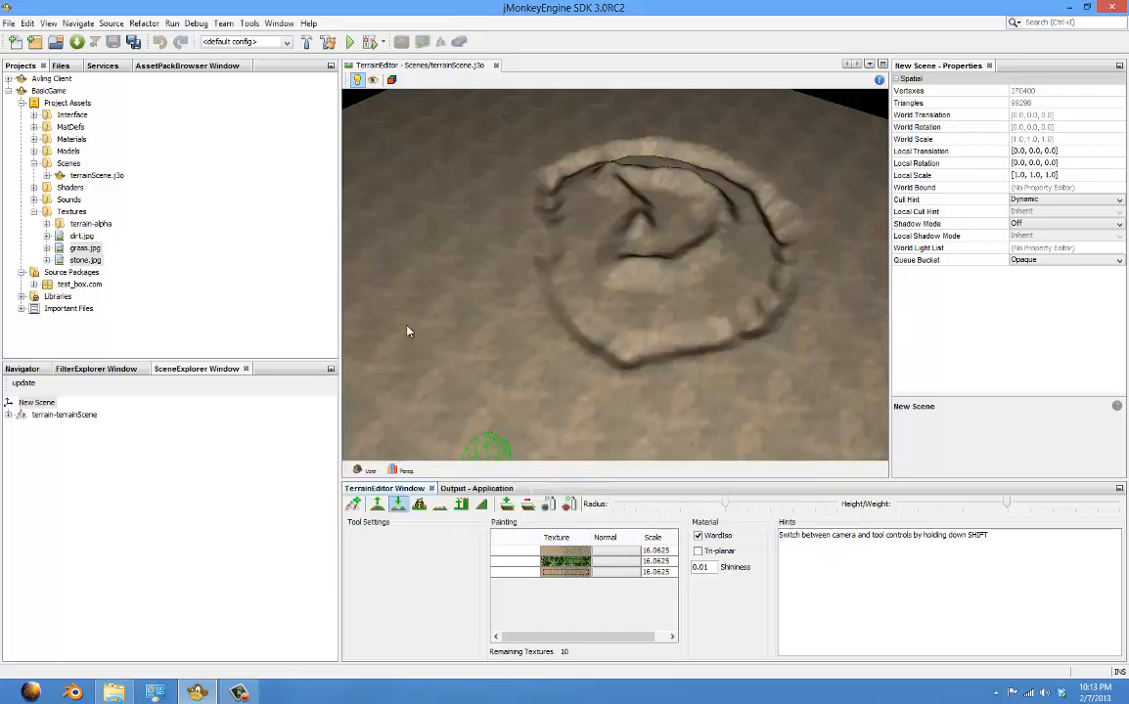
Step: Assign stone.jpg as the texture of the third layer in the terrain's painting list
{"action": "left_click", "coordinate": [567, 576]}
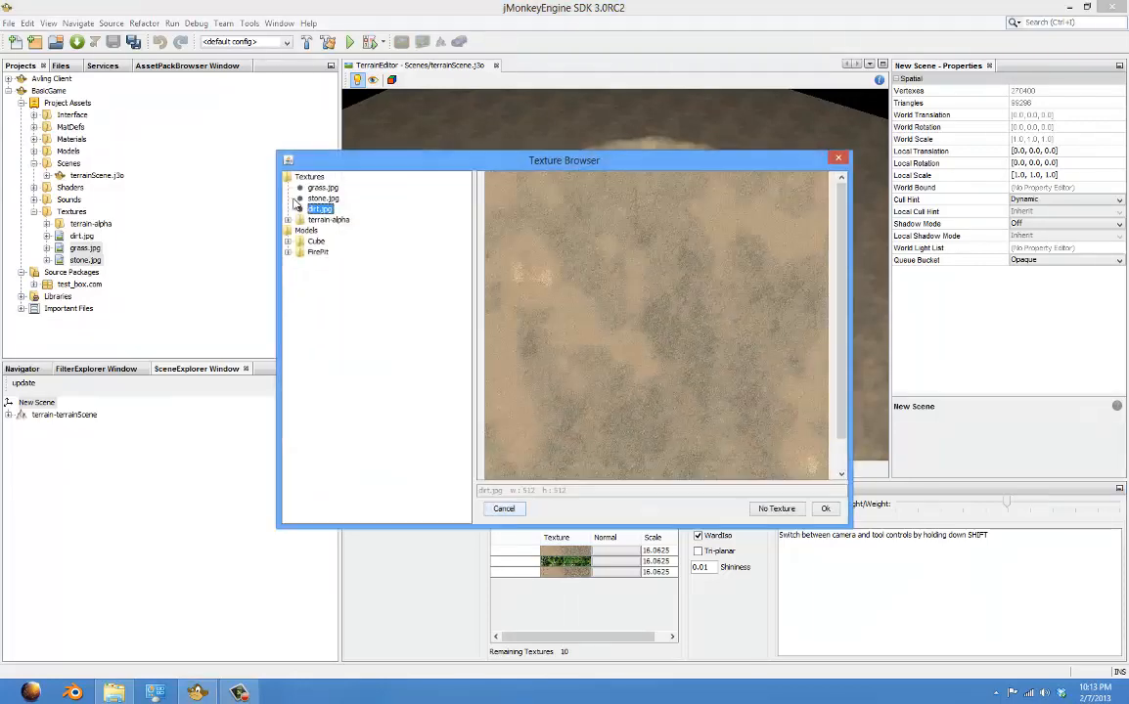
{"action": "left_click", "coordinate": [322, 198]}
{"action": "double_click", "coordinate": [322, 198]}
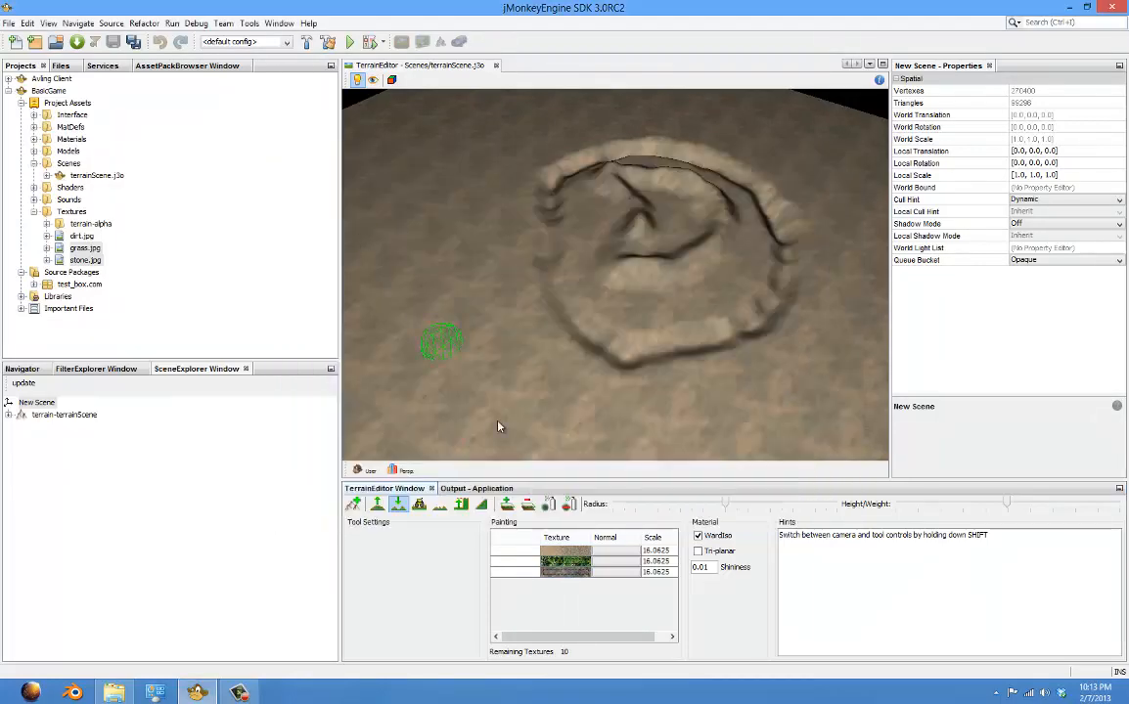
Step: Name the three texture layers Dirt, Grass and Stone in order
{"action": "left_click", "coordinate": [520, 554]}
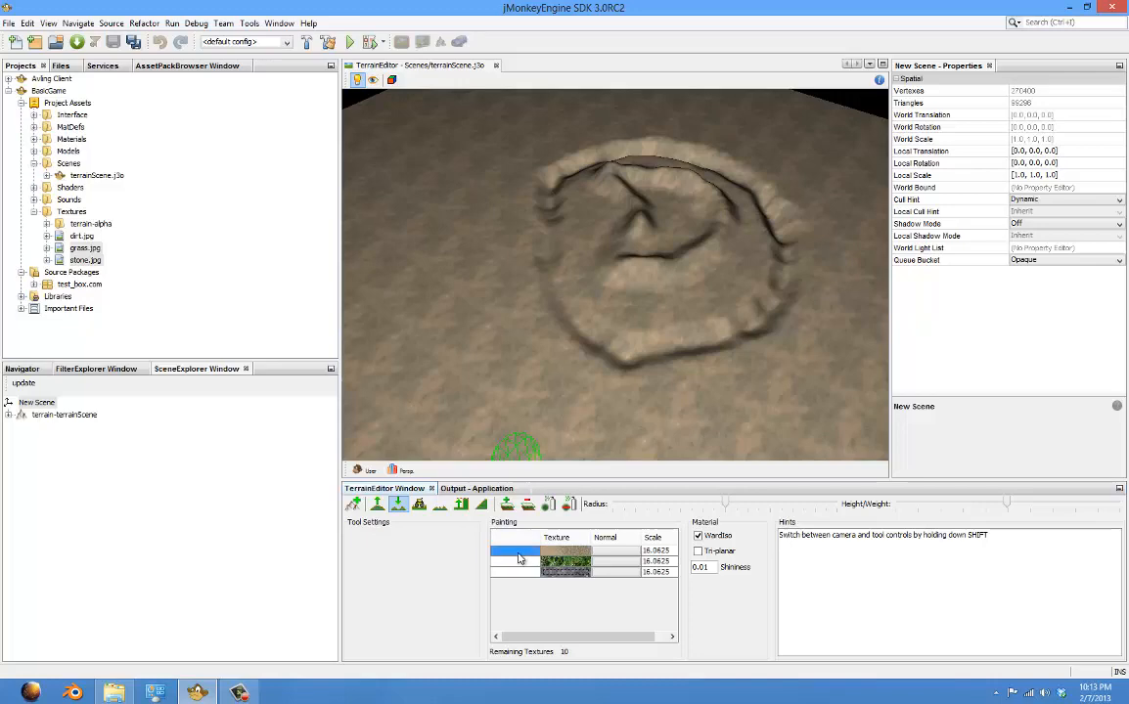
{"action": "double_click", "coordinate": [520, 554]}
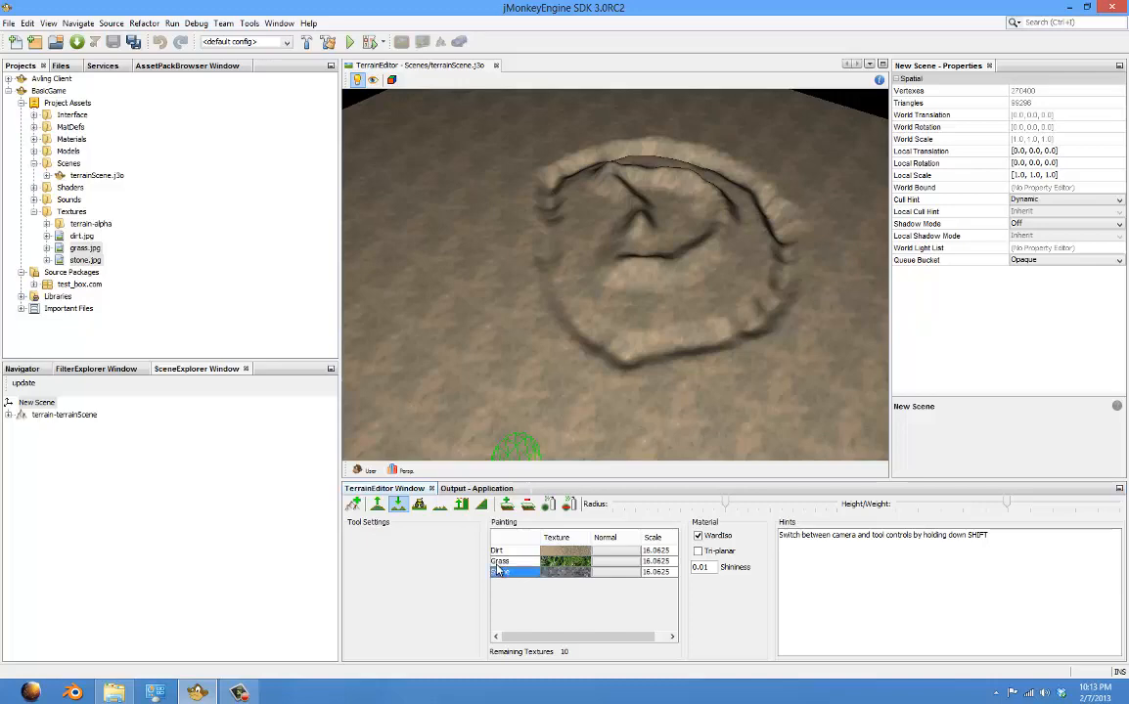
Step: Examine the sculpted terrain from near and far to judge where the Stone texture should go
{"action": "scroll", "coordinate": [614, 331], "scroll_direction": "down", "scroll_amount": 10}
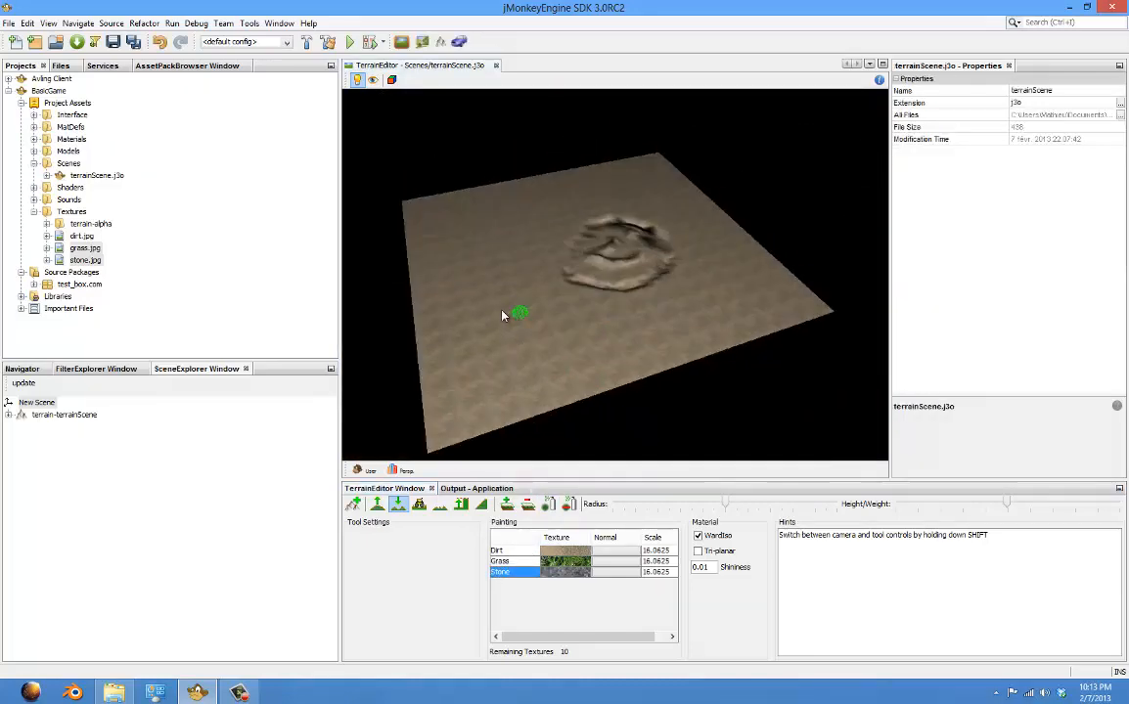
{"action": "scroll", "coordinate": [449, 264], "scroll_direction": "up", "scroll_amount": 10}
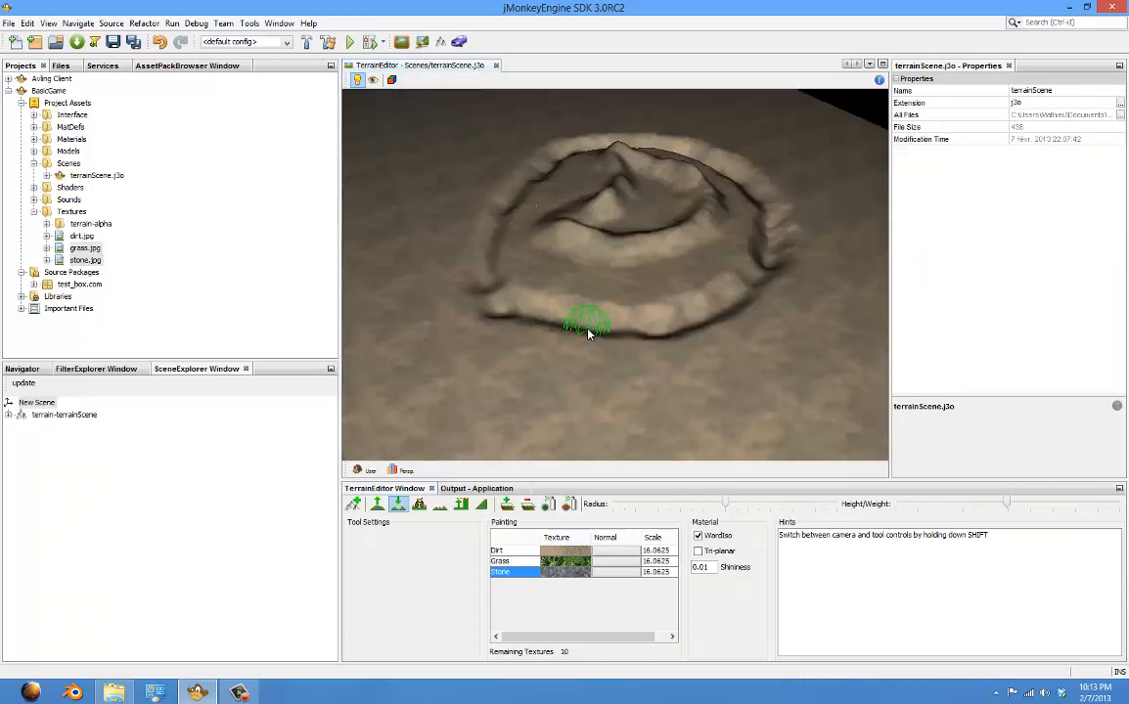
{"action": "mouse_move", "coordinate": [418, 333]}
{"action": "middle_mouse_down"}
{"action": "mouse_move", "coordinate": [540, 354]}
{"action": "mouse_move", "coordinate": [688, 343]}
{"action": "mouse_move", "coordinate": [547, 405]}
{"action": "mouse_move", "coordinate": [511, 384]}
{"action": "mouse_move", "coordinate": [528, 348]}
{"action": "mouse_move", "coordinate": [520, 278]}
{"action": "mouse_move", "coordinate": [490, 247]}
{"action": "mouse_move", "coordinate": [625, 436]}
{"action": "mouse_move", "coordinate": [521, 284]}
{"action": "mouse_move", "coordinate": [569, 345]}
{"action": "middle_mouse_up"}
{"action": "scroll", "coordinate": [511, 383], "scroll_direction": "down", "scroll_amount": 2}
{"action": "scroll", "coordinate": [491, 249], "scroll_direction": "up", "scroll_amount": 6}
{"action": "scroll", "coordinate": [626, 429], "scroll_direction": "down", "scroll_amount": 6}
{"action": "scroll", "coordinate": [521, 283], "scroll_direction": "up", "scroll_amount": 6}
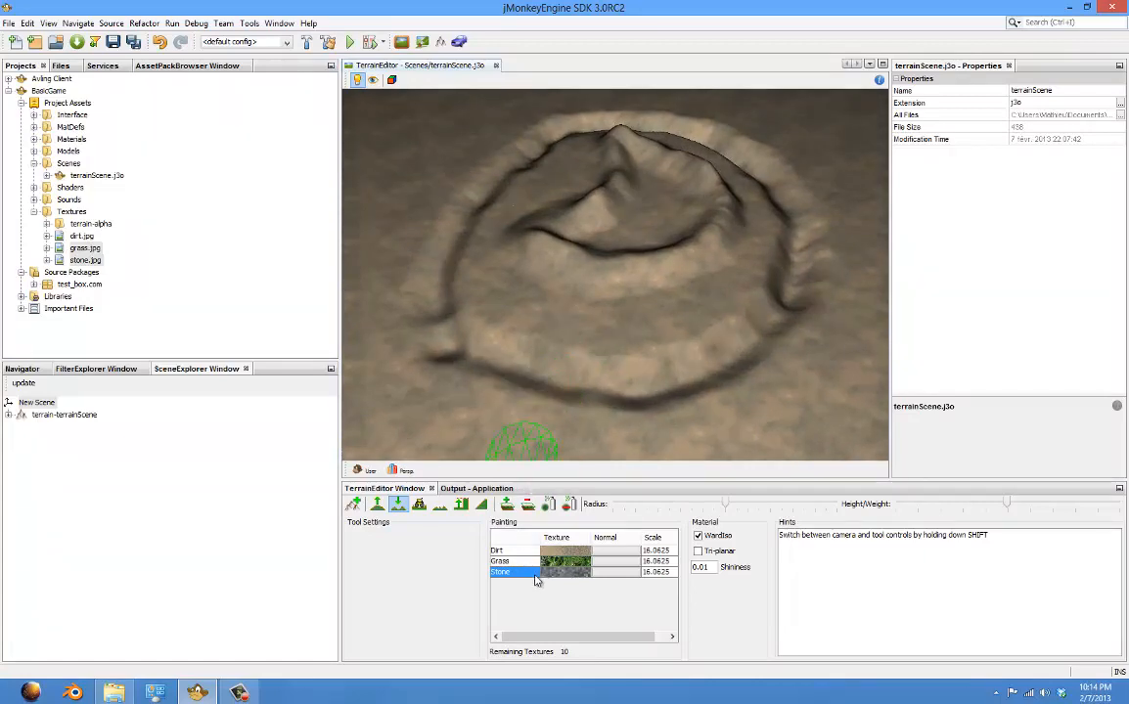
{"action": "mouse_move", "coordinate": [646, 404]}
{"action": "middle_mouse_down"}
{"action": "mouse_move", "coordinate": [560, 336]}
{"action": "mouse_move", "coordinate": [569, 358]}
{"action": "mouse_move", "coordinate": [647, 368]}
{"action": "mouse_move", "coordinate": [690, 359]}
{"action": "mouse_move", "coordinate": [635, 373]}
{"action": "middle_mouse_up"}
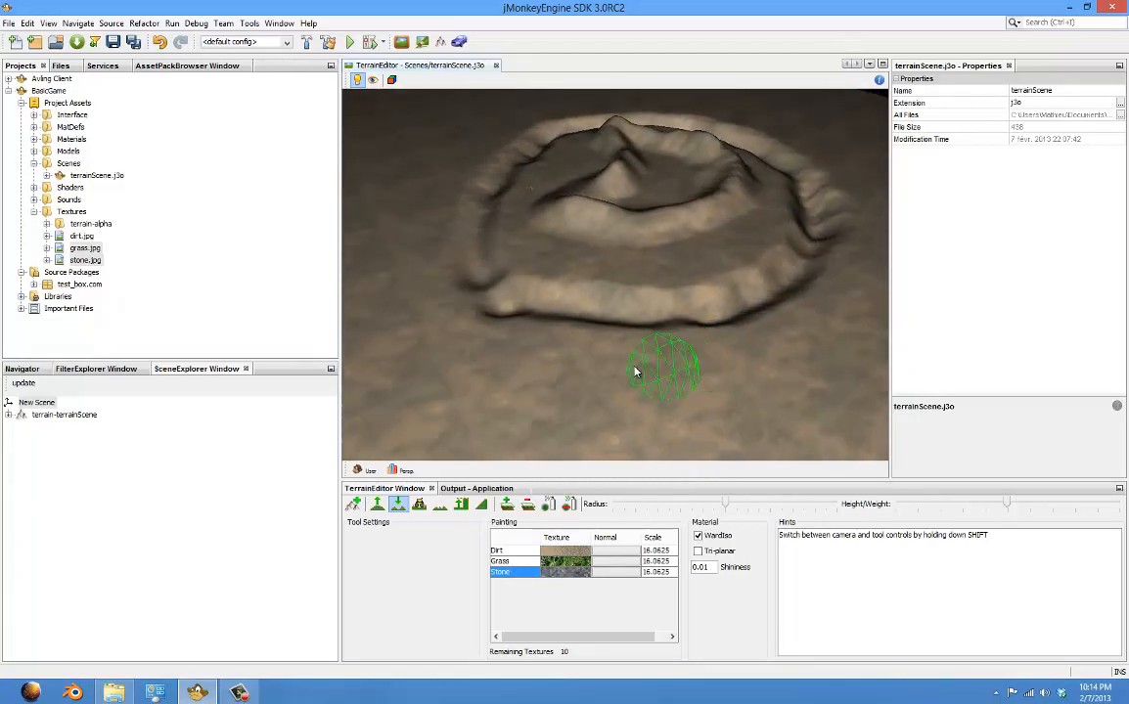
Step: Paint a short Stone stroke on the near slope of the inner ridge with a smaller brush radius
{"action": "left_click", "coordinate": [549, 506]}
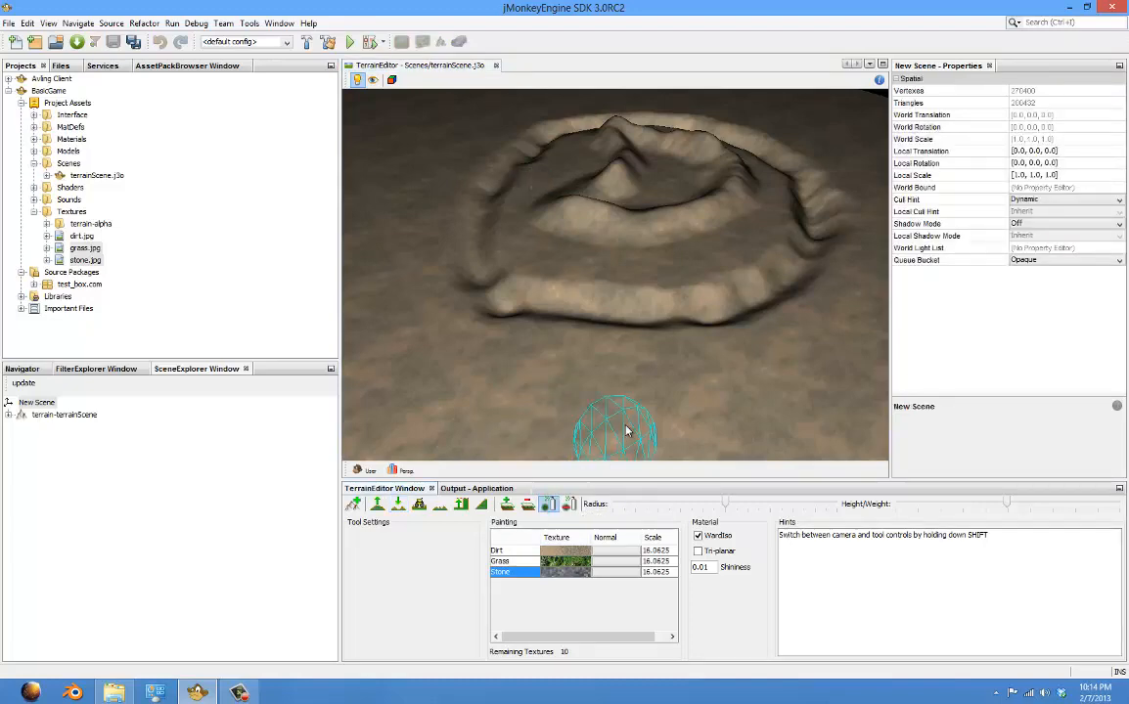
{"action": "scroll", "coordinate": [630, 401], "scroll_direction": "up", "scroll_amount": 10}
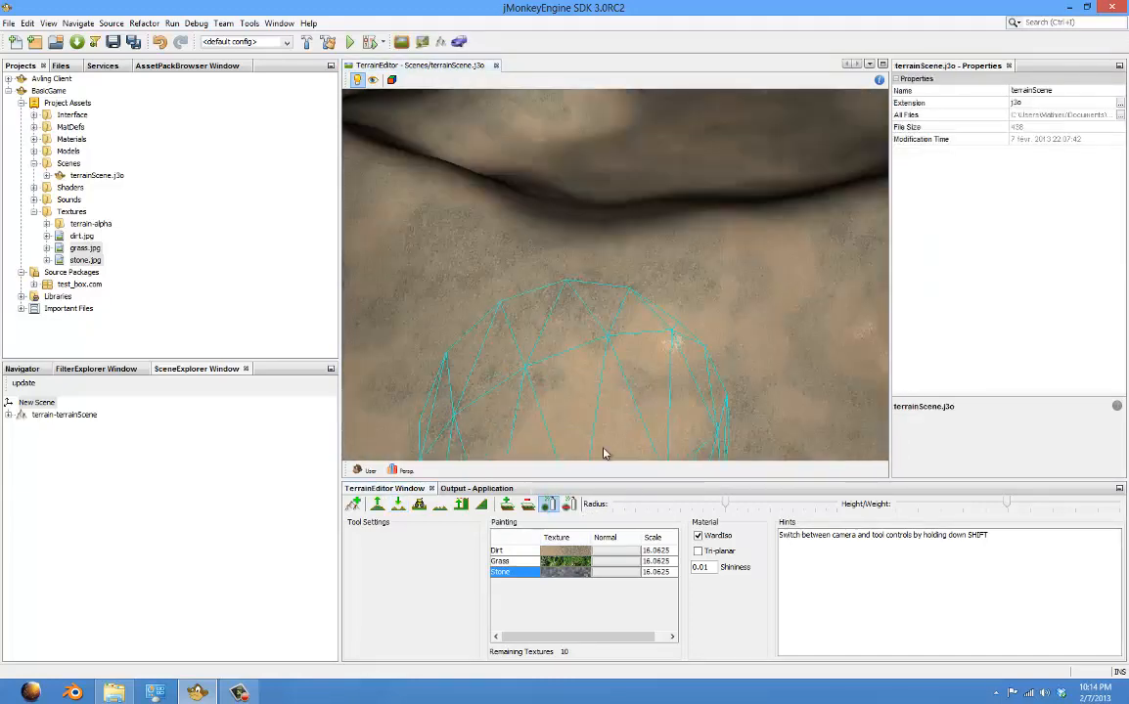
{"action": "left_click_drag", "start_coordinate": [725, 504], "coordinate": [683, 507]}
{"action": "scroll", "coordinate": [631, 404], "scroll_direction": "down", "scroll_amount": 5}
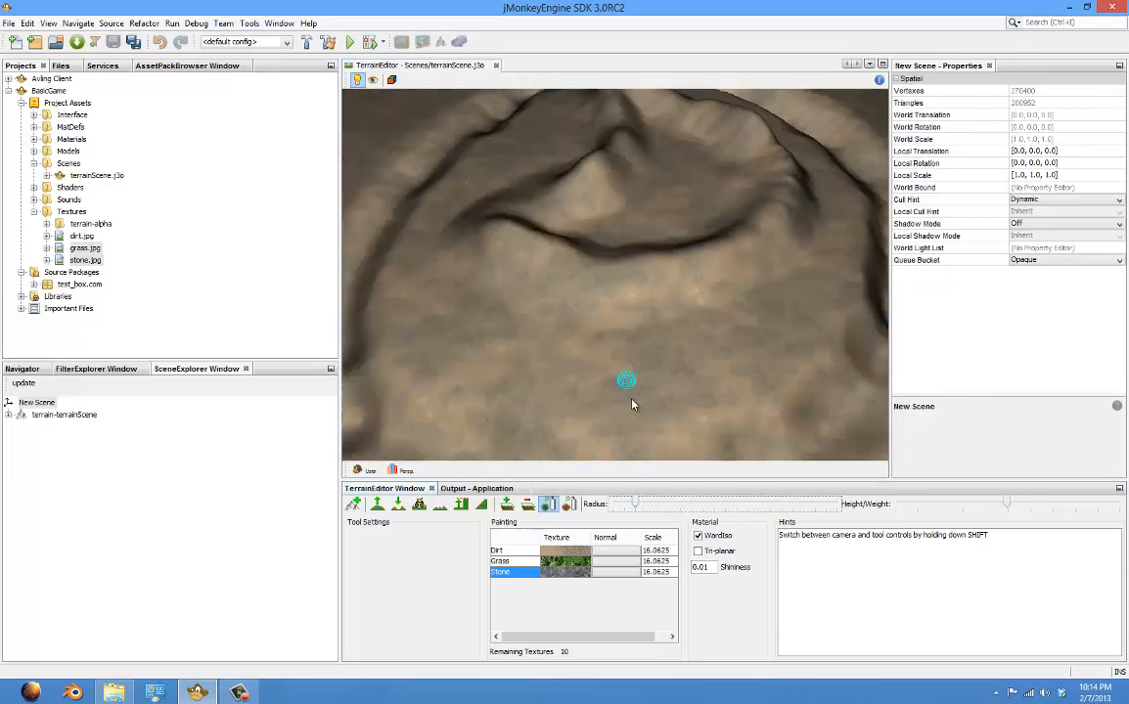
{"action": "left_click_drag", "start_coordinate": [636, 271], "coordinate": [667, 268]}
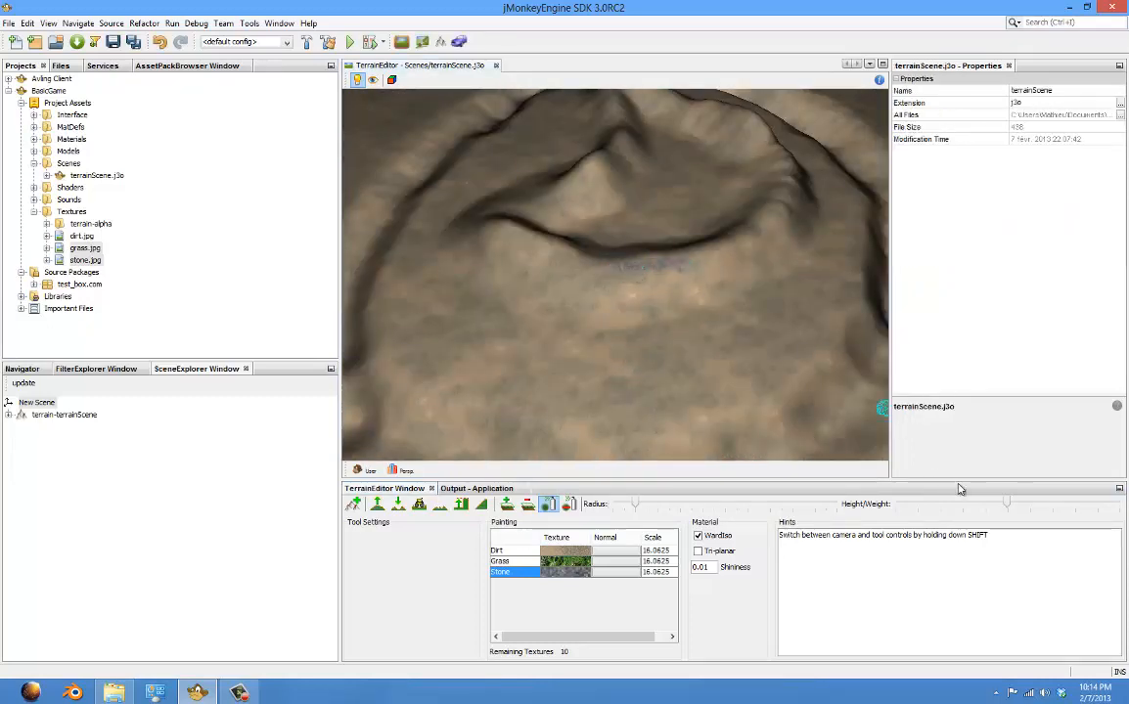
Step: Paint Stone along the near slope of the inner ridge with maximum weight and a slightly larger brush radius
{"action": "left_click_drag", "start_coordinate": [1008, 506], "coordinate": [1059, 502]}
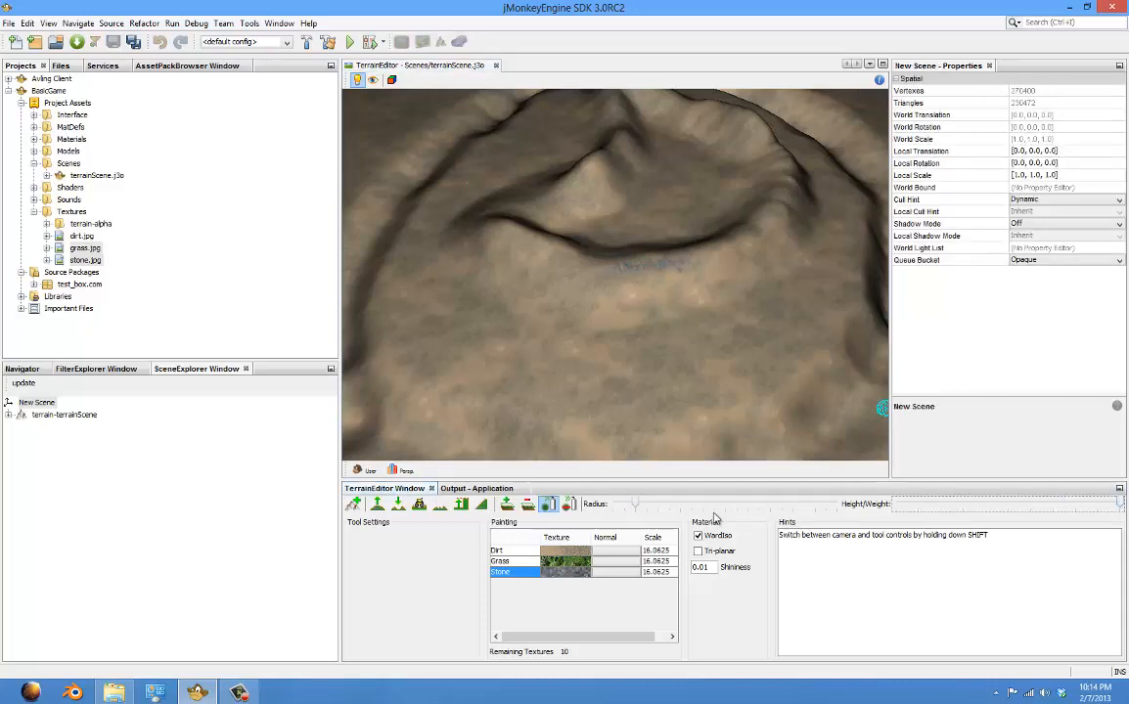
{"action": "left_click_drag", "start_coordinate": [632, 508], "coordinate": [646, 508]}
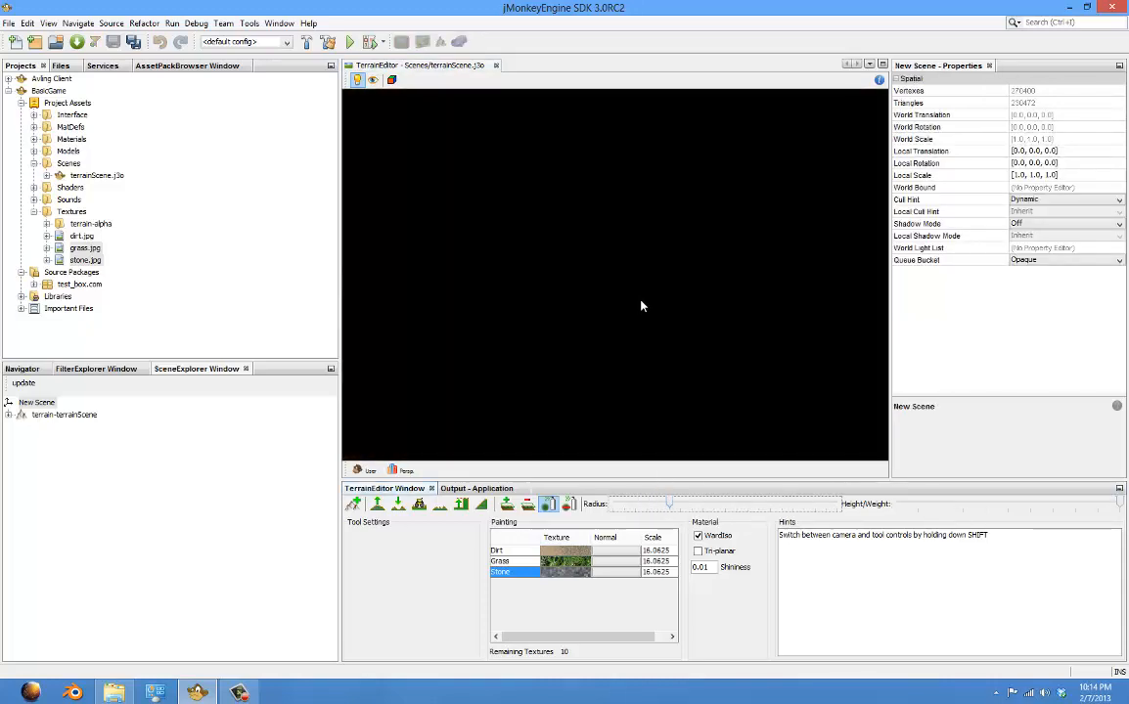
{"action": "mouse_move", "coordinate": [630, 270]}
{"action": "left_mouse_down"}
{"action": "mouse_move", "coordinate": [691, 265]}
{"action": "mouse_move", "coordinate": [544, 262]}
{"action": "mouse_move", "coordinate": [487, 235]}
{"action": "mouse_move", "coordinate": [565, 274]}
{"action": "mouse_move", "coordinate": [773, 256]}
{"action": "mouse_move", "coordinate": [786, 235]}
{"action": "mouse_move", "coordinate": [712, 264]}
{"action": "mouse_move", "coordinate": [732, 271]}
{"action": "mouse_move", "coordinate": [646, 299]}
{"action": "mouse_move", "coordinate": [573, 307]}
{"action": "mouse_move", "coordinate": [602, 306]}
{"action": "mouse_move", "coordinate": [530, 294]}
{"action": "mouse_move", "coordinate": [484, 256]}
{"action": "mouse_move", "coordinate": [513, 281]}
{"action": "left_mouse_up"}
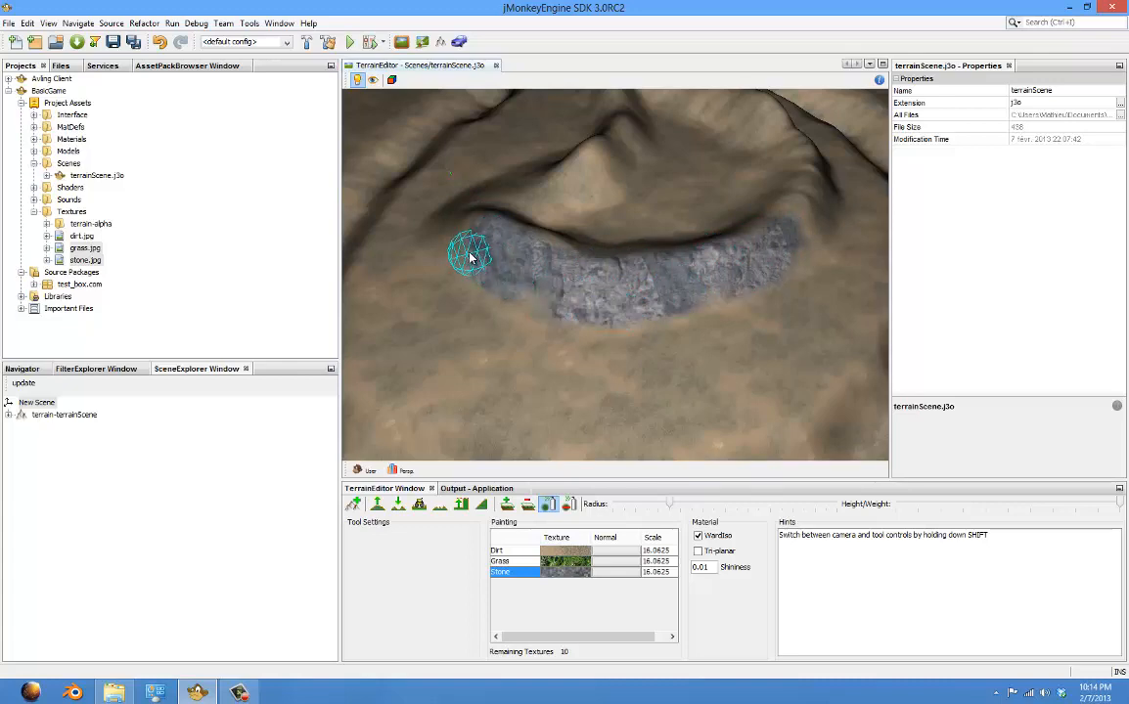
Step: Continue painting Stone around the remaining outer slopes of the inner ridge
{"action": "mouse_move", "coordinate": [451, 247]}
{"action": "left_mouse_down", "text": "shift"}
{"action": "mouse_move", "coordinate": [791, 259]}
{"action": "mouse_move", "coordinate": [634, 304]}
{"action": "left_mouse_up", "text": "shift"}
{"action": "left_click_drag", "start_coordinate": [558, 281], "coordinate": [635, 225], "text": "shift"}
{"action": "mouse_move", "coordinate": [713, 268]}
{"action": "left_mouse_down"}
{"action": "mouse_move", "coordinate": [755, 262]}
{"action": "mouse_move", "coordinate": [681, 259]}
{"action": "mouse_move", "coordinate": [615, 223]}
{"action": "mouse_move", "coordinate": [455, 235]}
{"action": "left_mouse_up"}
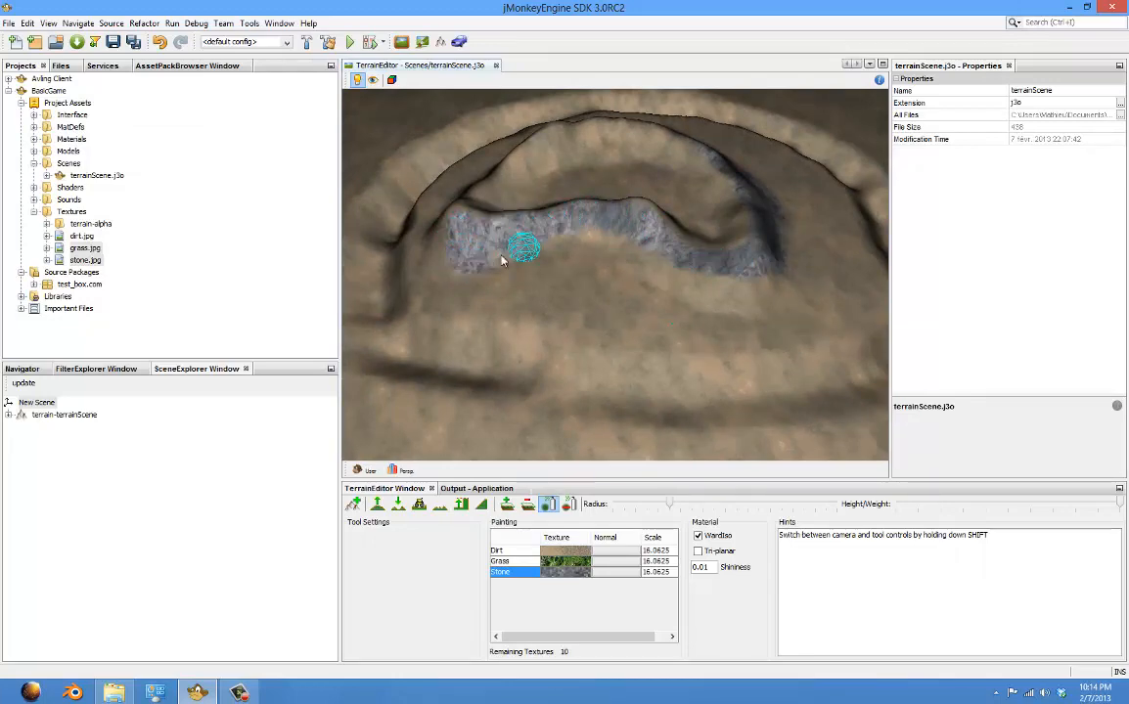
{"action": "mouse_move", "coordinate": [500, 260]}
{"action": "left_mouse_down"}
{"action": "mouse_move", "coordinate": [495, 254]}
{"action": "mouse_move", "coordinate": [588, 235]}
{"action": "mouse_move", "coordinate": [709, 296]}
{"action": "mouse_move", "coordinate": [688, 276]}
{"action": "left_mouse_up"}
{"action": "mouse_move", "coordinate": [760, 286]}
{"action": "left_mouse_down", "text": "shift"}
{"action": "mouse_move", "coordinate": [459, 268]}
{"action": "mouse_move", "coordinate": [517, 272]}
{"action": "mouse_move", "coordinate": [451, 265]}
{"action": "mouse_move", "coordinate": [496, 263]}
{"action": "mouse_move", "coordinate": [426, 235]}
{"action": "mouse_move", "coordinate": [484, 235]}
{"action": "mouse_move", "coordinate": [457, 200]}
{"action": "left_mouse_up", "text": "shift"}
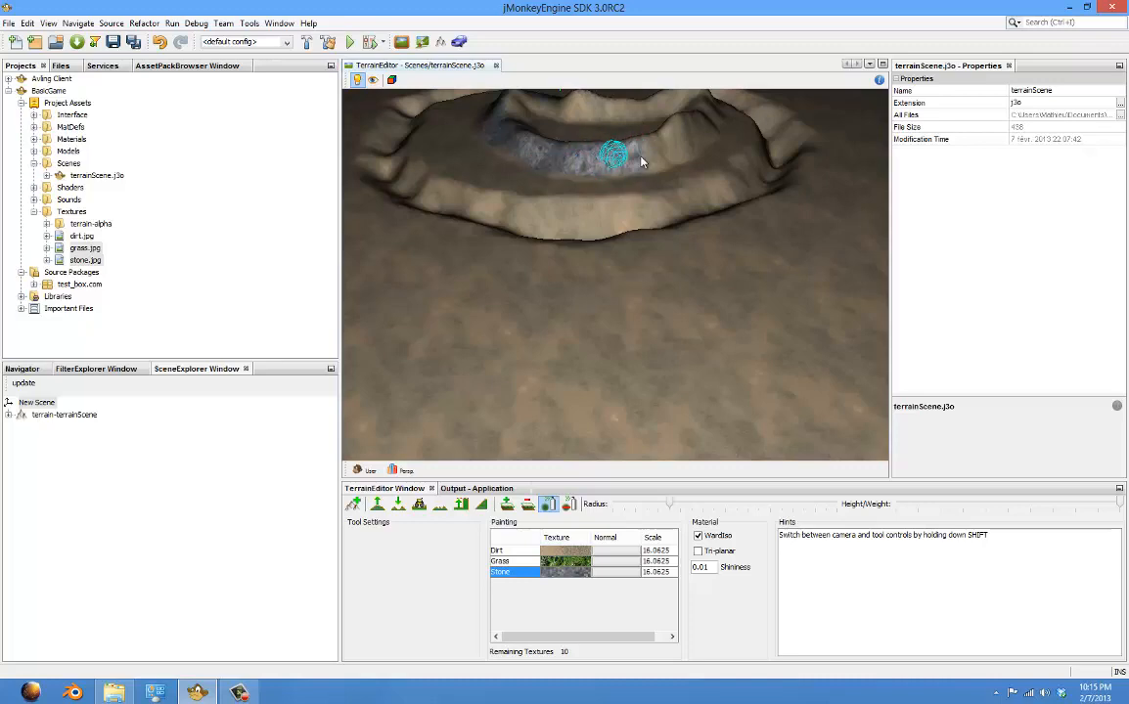
{"action": "mouse_move", "coordinate": [633, 155]}
{"action": "left_mouse_down", "text": "shift"}
{"action": "mouse_move", "coordinate": [551, 148]}
{"action": "mouse_move", "coordinate": [443, 207]}
{"action": "mouse_move", "coordinate": [661, 217]}
{"action": "mouse_move", "coordinate": [642, 288]}
{"action": "mouse_move", "coordinate": [590, 227]}
{"action": "mouse_move", "coordinate": [668, 201]}
{"action": "mouse_move", "coordinate": [695, 224]}
{"action": "mouse_move", "coordinate": [635, 240]}
{"action": "mouse_move", "coordinate": [626, 272]}
{"action": "mouse_move", "coordinate": [635, 260]}
{"action": "mouse_move", "coordinate": [518, 210]}
{"action": "mouse_move", "coordinate": [729, 260]}
{"action": "mouse_move", "coordinate": [608, 247]}
{"action": "left_mouse_up", "text": "shift"}
{"action": "scroll", "coordinate": [638, 254], "scroll_direction": "down", "scroll_amount": 5}
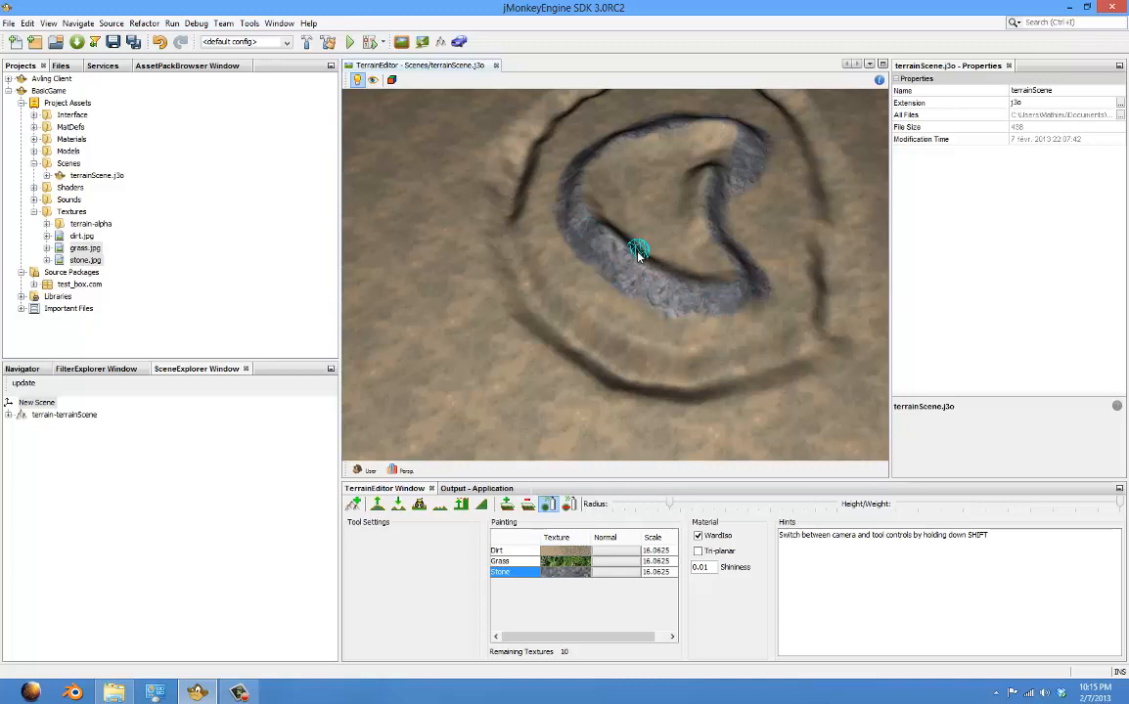
Step: Paint Stone over the inward-facing slopes and crests of the inner ridge, leaving the enclosed floor as dirt
{"action": "mouse_move", "coordinate": [669, 292]}
{"action": "left_mouse_down", "text": "shift"}
{"action": "mouse_move", "coordinate": [485, 235]}
{"action": "mouse_move", "coordinate": [552, 205]}
{"action": "mouse_move", "coordinate": [527, 239]}
{"action": "mouse_move", "coordinate": [553, 172]}
{"action": "left_mouse_up", "text": "shift"}
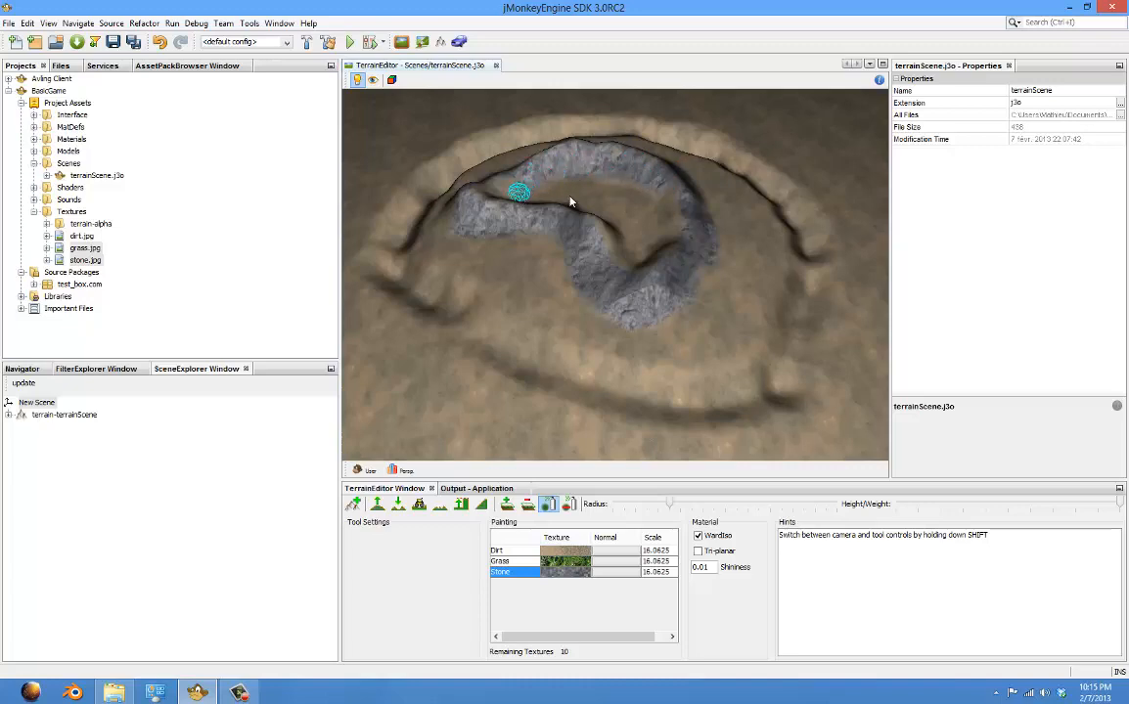
{"action": "mouse_move", "coordinate": [571, 201]}
{"action": "left_mouse_down", "text": "shift"}
{"action": "mouse_move", "coordinate": [468, 186]}
{"action": "mouse_move", "coordinate": [492, 165]}
{"action": "left_mouse_up", "text": "shift"}
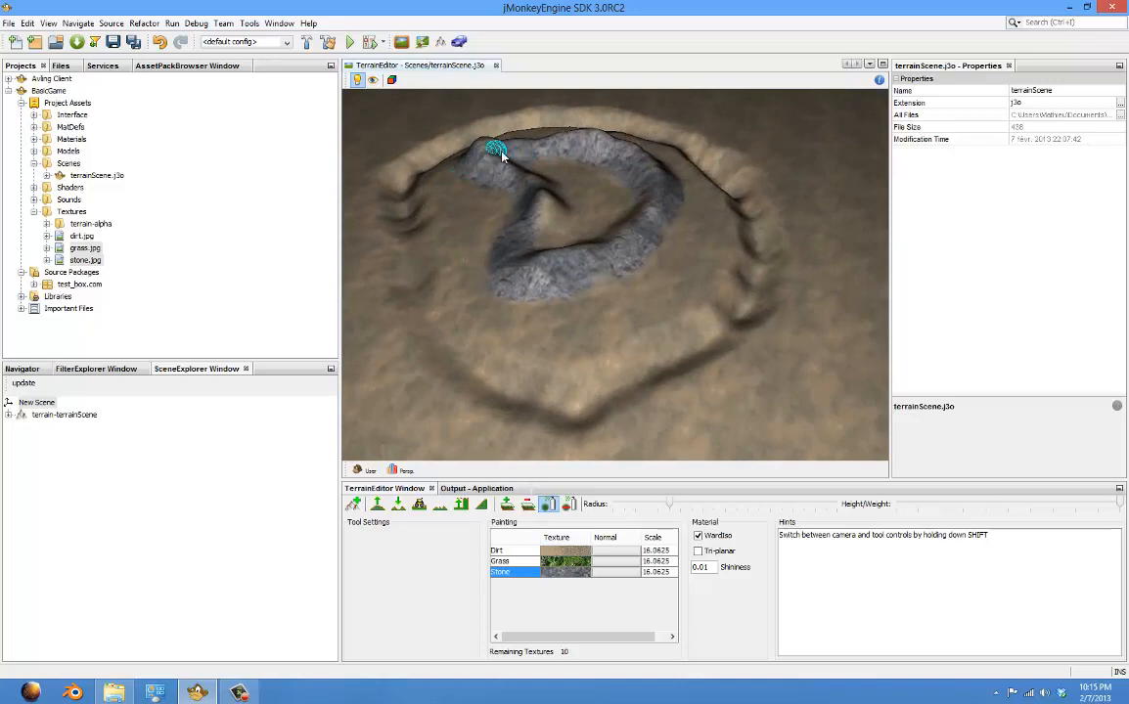
{"action": "mouse_move", "coordinate": [562, 166]}
{"action": "left_mouse_down", "text": "shift"}
{"action": "mouse_move", "coordinate": [391, 166]}
{"action": "mouse_move", "coordinate": [575, 157]}
{"action": "left_mouse_up", "text": "shift"}
{"action": "right_click_drag", "start_coordinate": [575, 157], "coordinate": [581, 243], "text": "shift"}
{"action": "scroll", "coordinate": [583, 250], "scroll_direction": "up", "scroll_amount": 5}
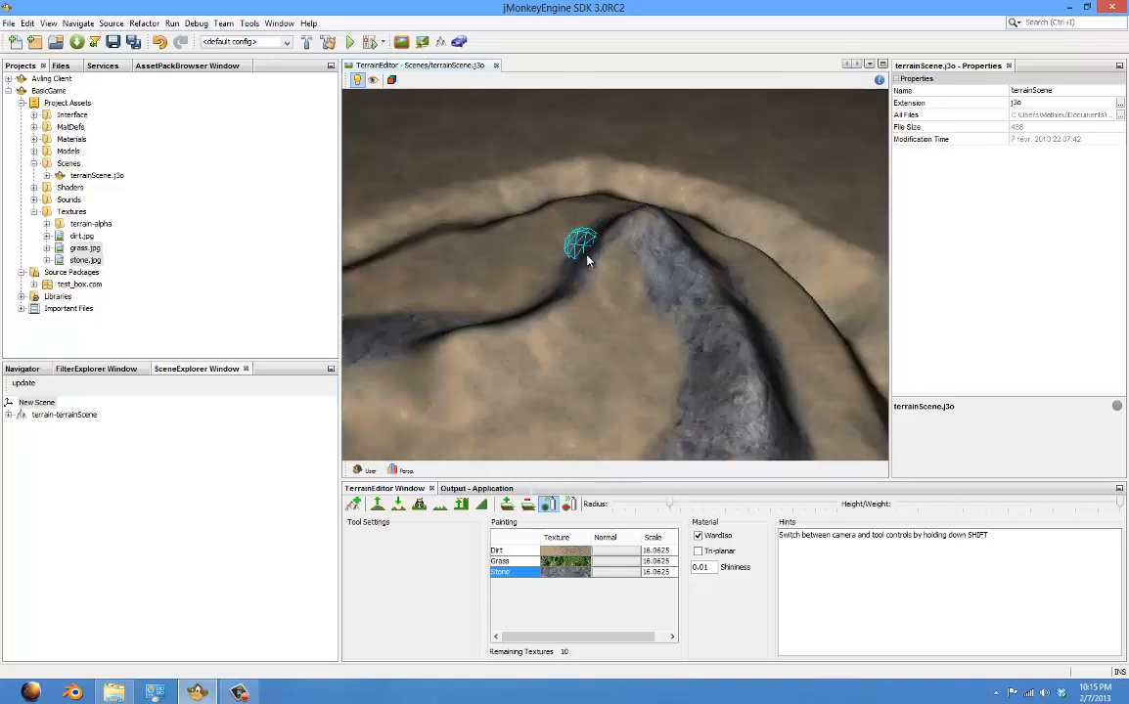
{"action": "mouse_move", "coordinate": [620, 297]}
{"action": "left_mouse_down"}
{"action": "mouse_move", "coordinate": [616, 265]}
{"action": "mouse_move", "coordinate": [574, 302]}
{"action": "mouse_move", "coordinate": [638, 272]}
{"action": "mouse_move", "coordinate": [633, 290]}
{"action": "mouse_move", "coordinate": [521, 288]}
{"action": "left_mouse_up"}
{"action": "scroll", "coordinate": [631, 292], "scroll_direction": "down", "scroll_amount": 4}
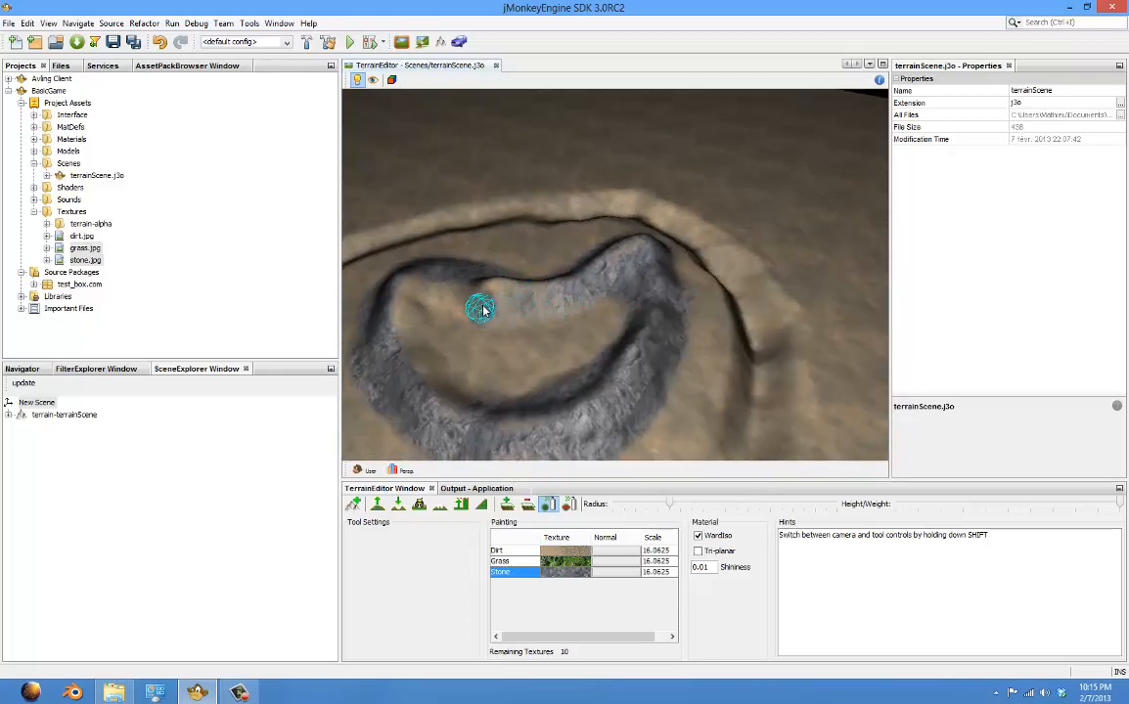
{"action": "left_click_drag", "start_coordinate": [494, 298], "coordinate": [525, 297]}
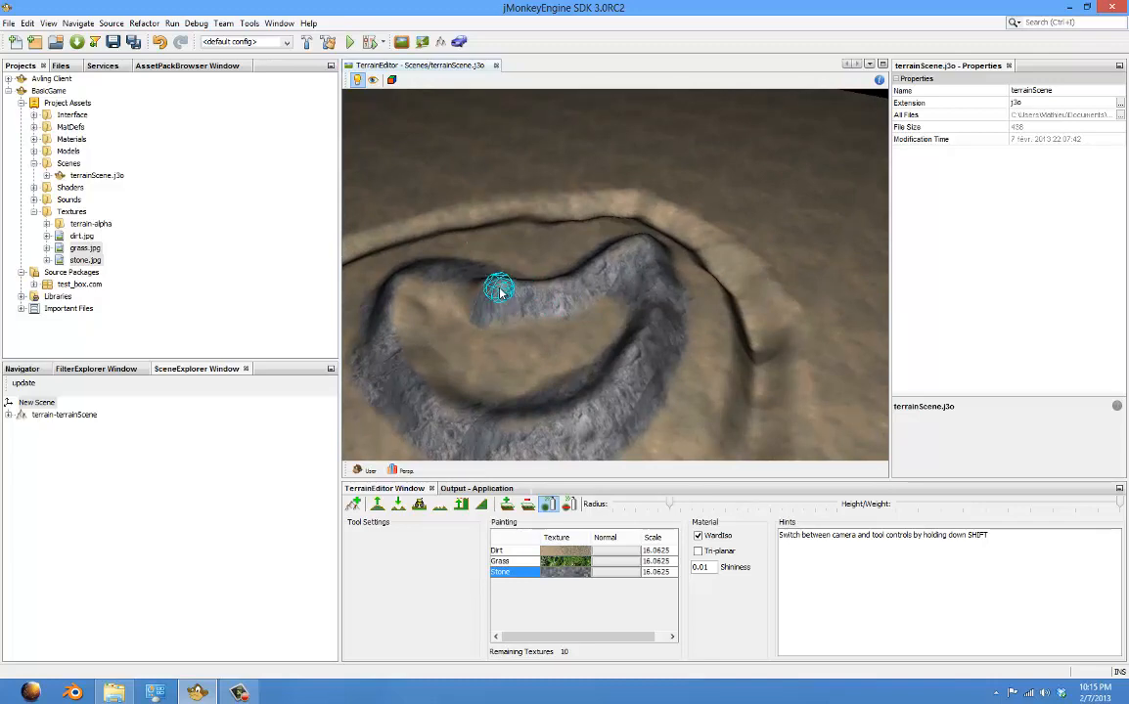
{"action": "mouse_move", "coordinate": [415, 293]}
{"action": "left_mouse_down"}
{"action": "mouse_move", "coordinate": [475, 311]}
{"action": "mouse_move", "coordinate": [427, 311]}
{"action": "left_mouse_up"}
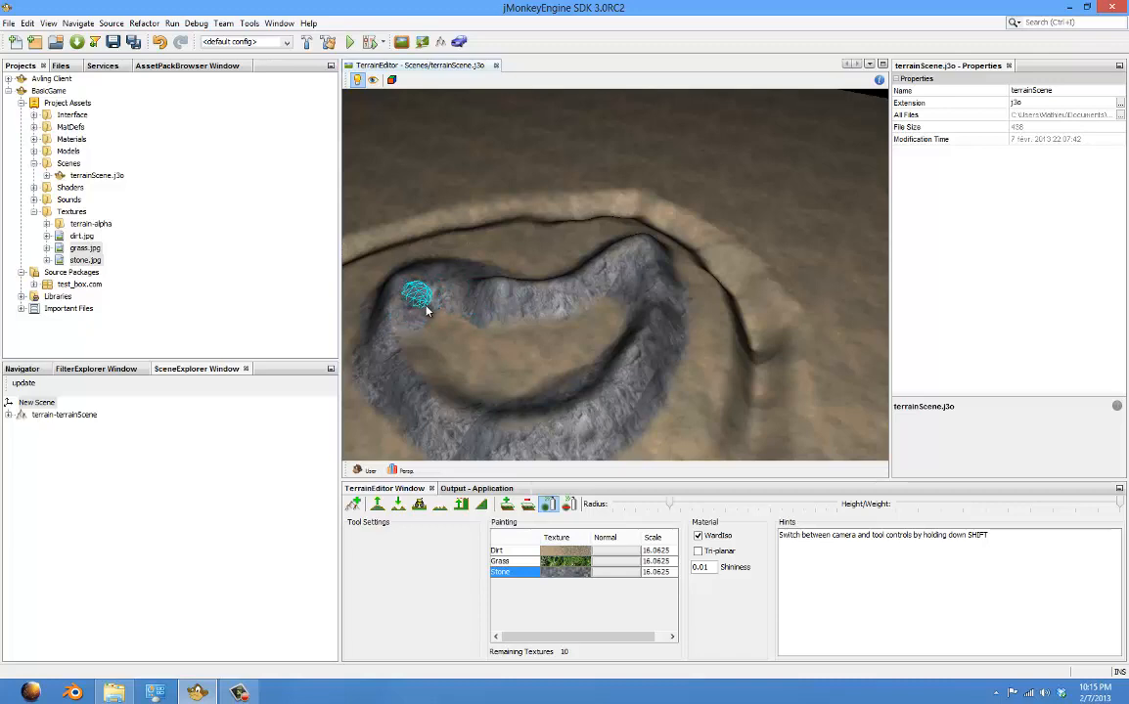
Step: Examine the stone-painted ridge from several angles and compare the texture's look at near and far distances
{"action": "left_click_drag", "start_coordinate": [591, 299], "coordinate": [364, 278], "text": "shift"}
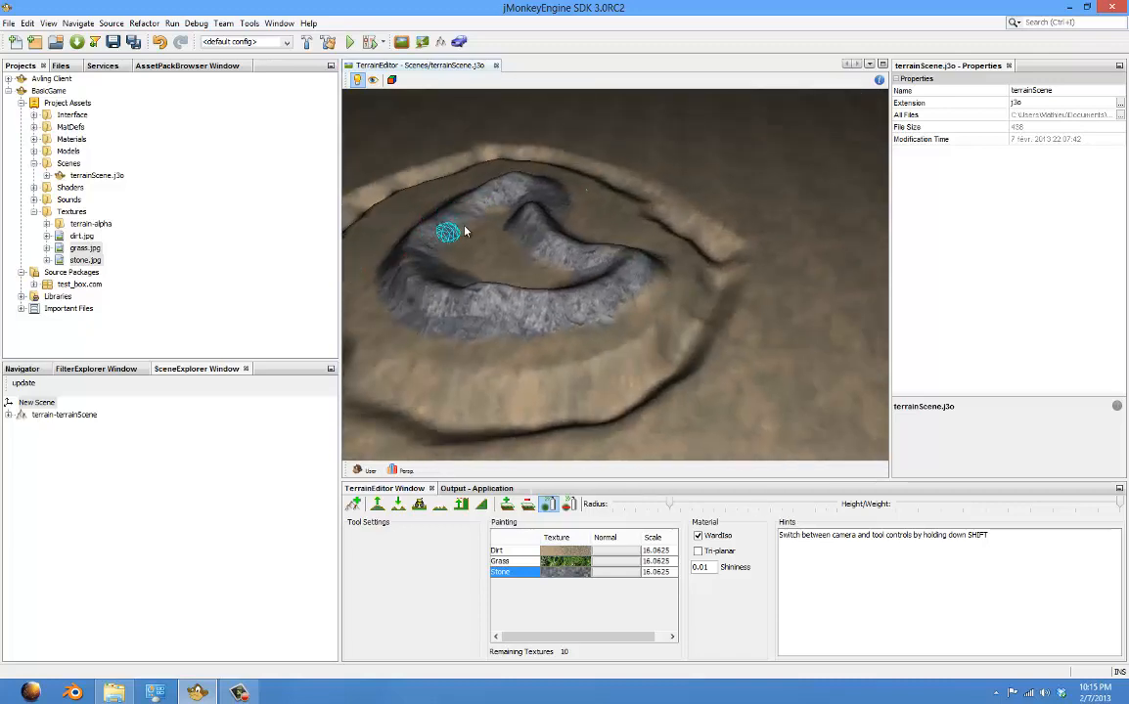
{"action": "mouse_move", "coordinate": [476, 198]}
{"action": "left_mouse_down", "text": "shift"}
{"action": "mouse_move", "coordinate": [486, 220]}
{"action": "mouse_move", "coordinate": [690, 286]}
{"action": "mouse_move", "coordinate": [704, 306]}
{"action": "mouse_move", "coordinate": [671, 361]}
{"action": "left_mouse_up", "text": "shift"}
{"action": "scroll", "coordinate": [596, 345], "scroll_direction": "down", "scroll_amount": 6}
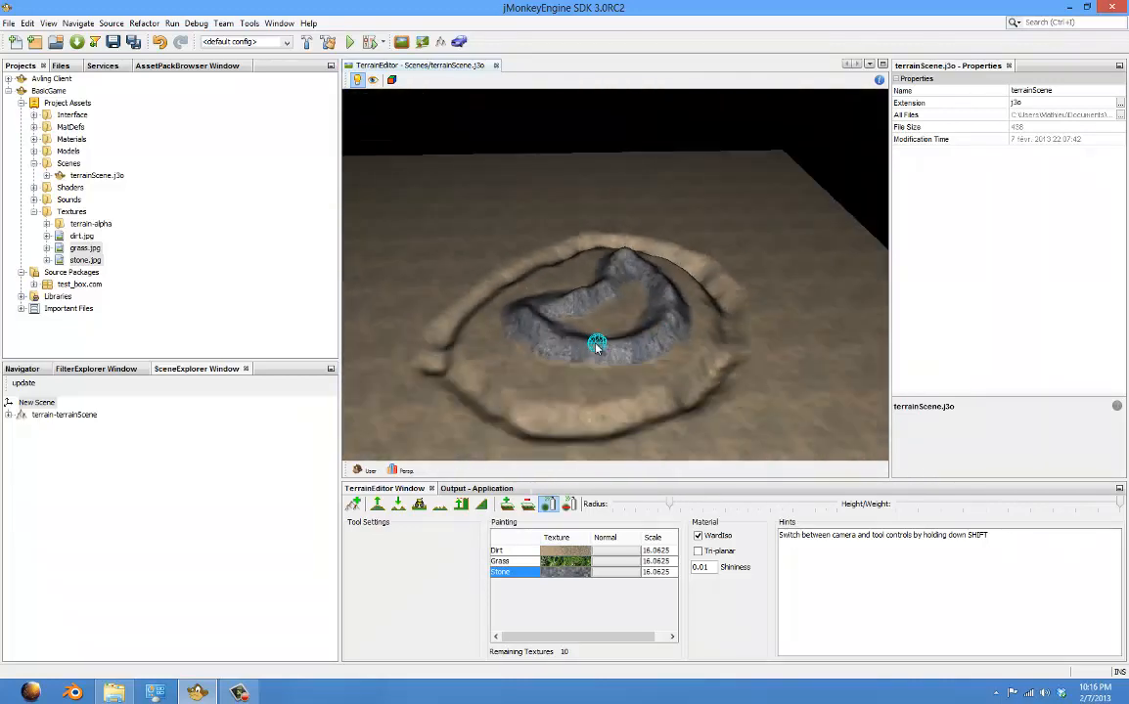
{"action": "scroll", "coordinate": [581, 333], "scroll_direction": "up", "scroll_amount": 5}
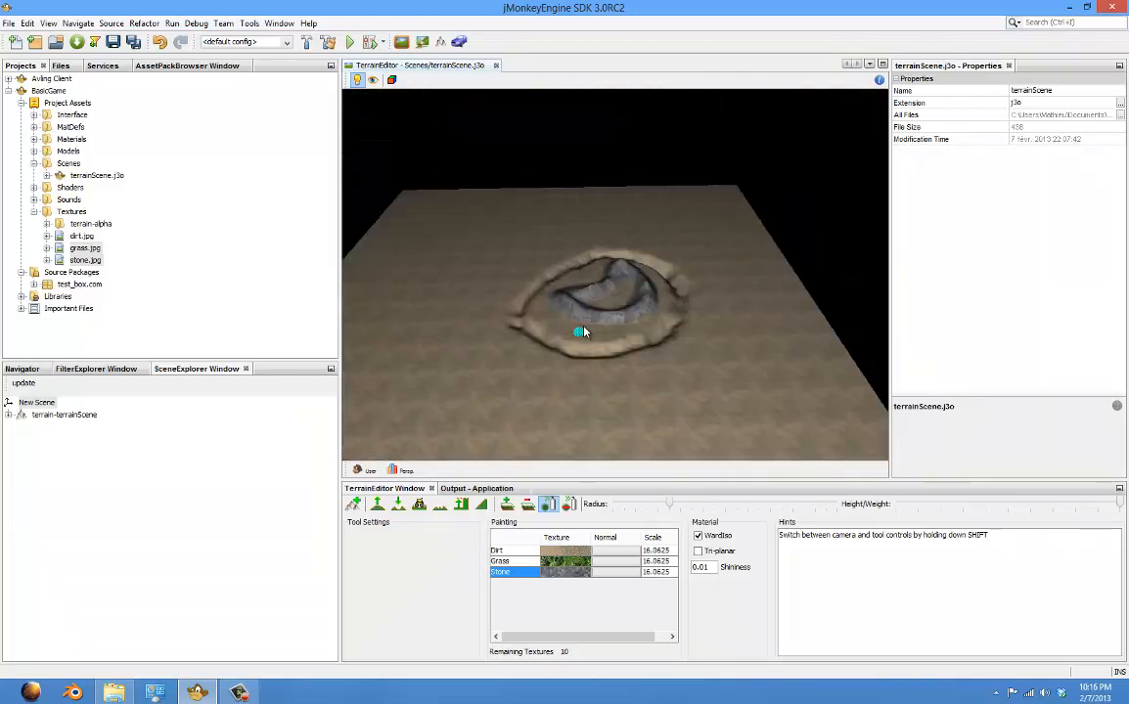
{"action": "scroll", "coordinate": [581, 333], "scroll_direction": "up", "scroll_amount": 4}
{"action": "scroll", "coordinate": [581, 332], "scroll_direction": "down", "scroll_amount": 4}
{"action": "scroll", "coordinate": [582, 332], "scroll_direction": "up", "scroll_amount": 5}
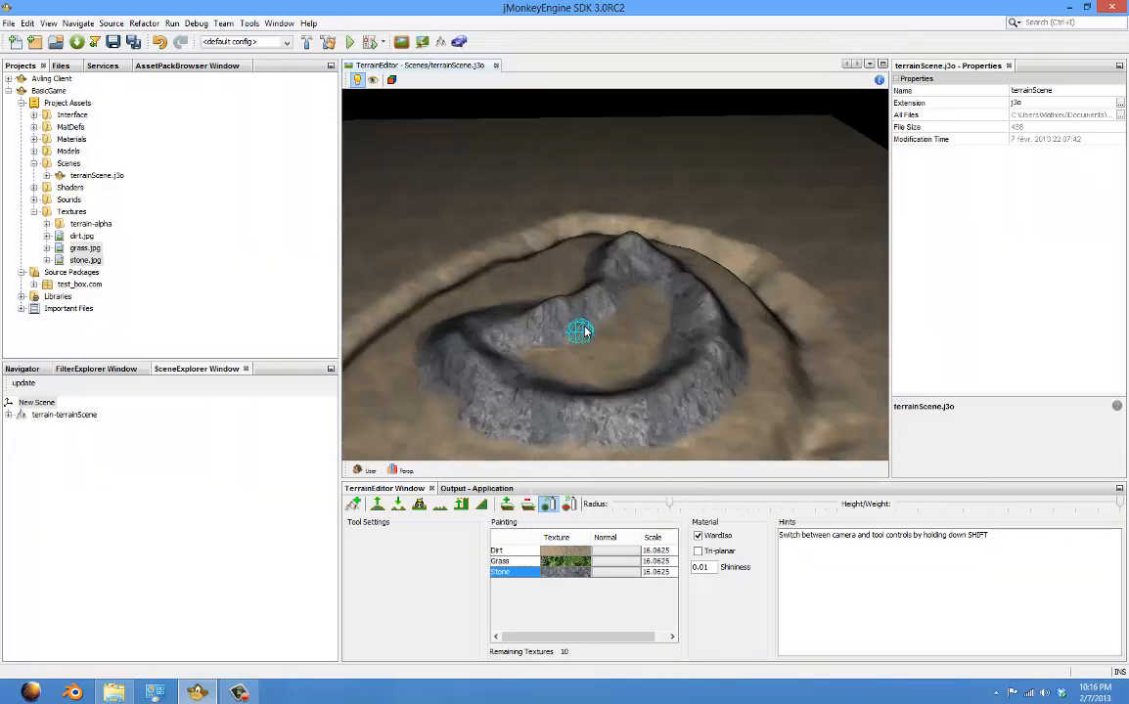
{"action": "scroll", "coordinate": [585, 333], "scroll_direction": "up", "scroll_amount": 3}
{"action": "scroll", "coordinate": [585, 330], "scroll_direction": "down", "scroll_amount": 3}
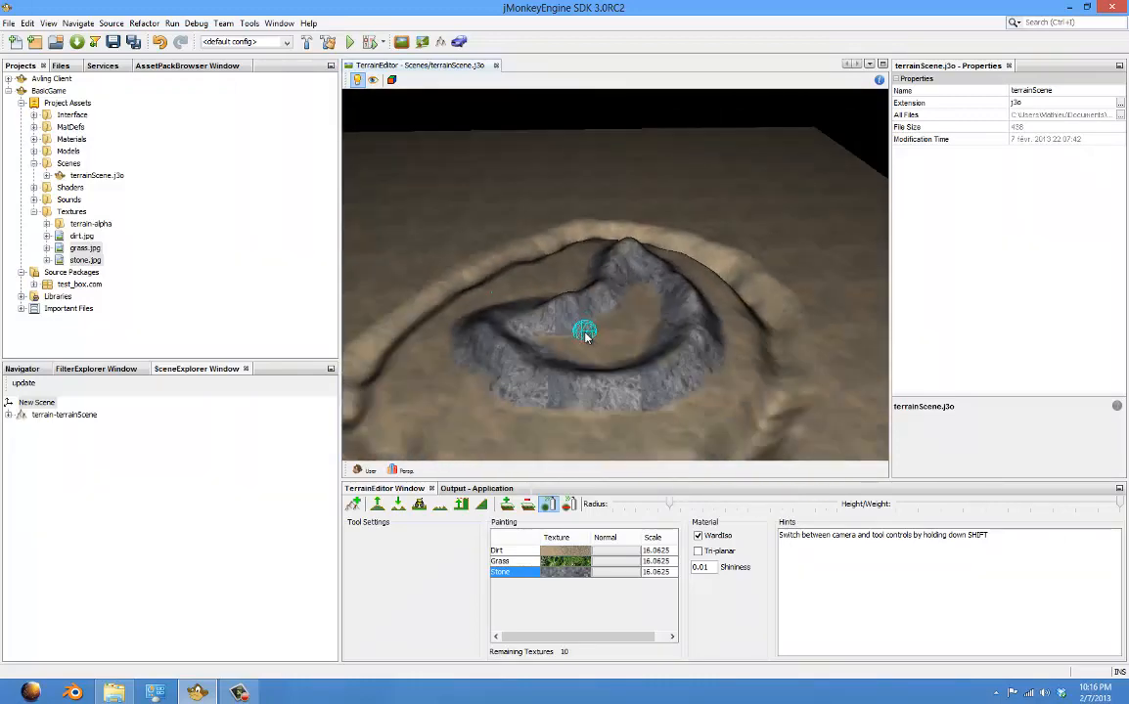
{"action": "scroll", "coordinate": [585, 331], "scroll_direction": "up", "scroll_amount": 4}
{"action": "scroll", "coordinate": [586, 335], "scroll_direction": "down", "scroll_amount": 4}
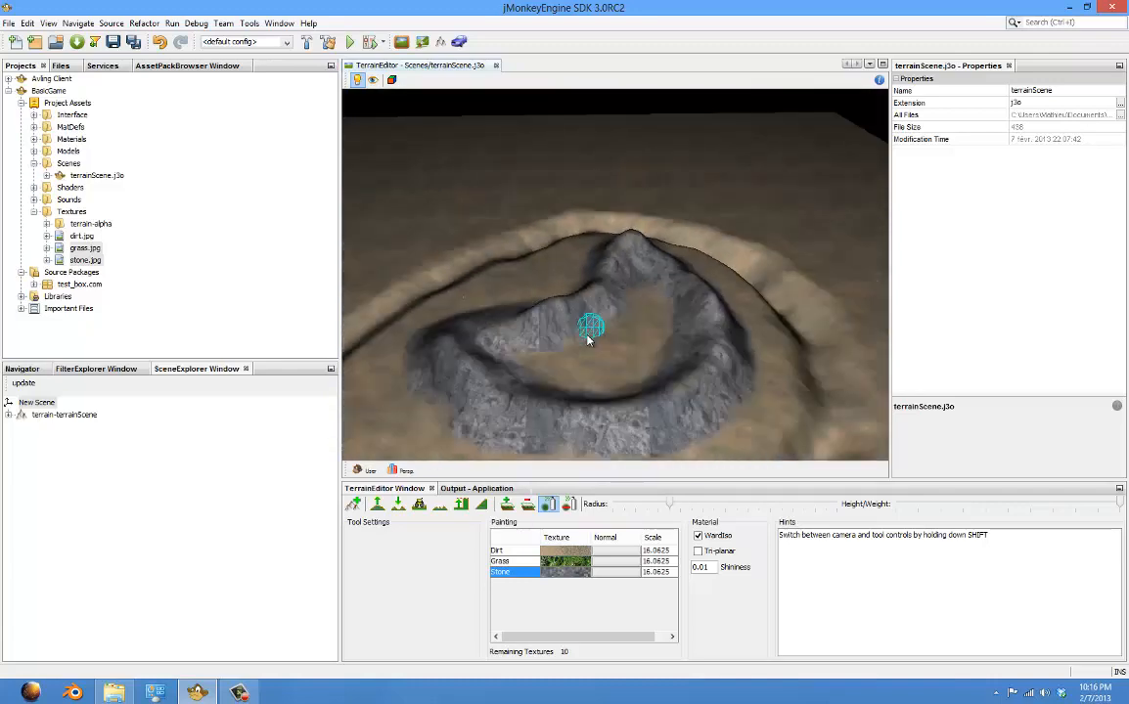
{"action": "scroll", "coordinate": [685, 362], "scroll_direction": "down", "scroll_amount": 3}
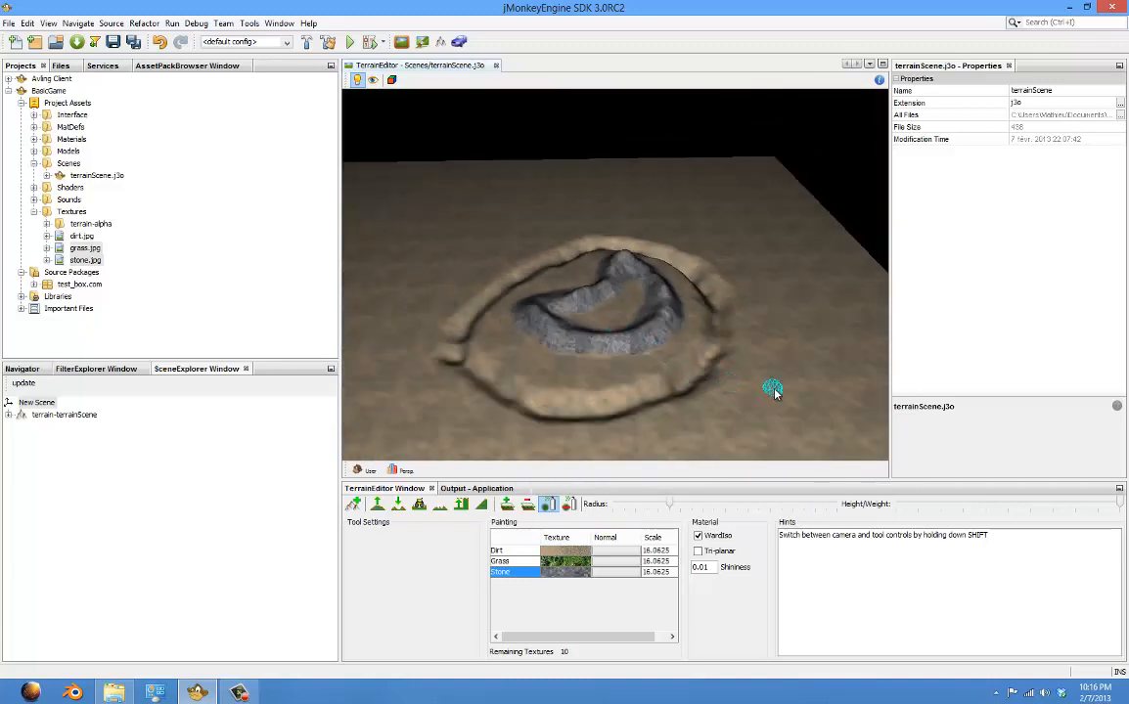
Step: Paint Grass with a larger brush radius over the ground beside the inner ridge, starting in its outer notch
{"action": "left_click_drag", "start_coordinate": [773, 391], "coordinate": [818, 383], "text": "shift"}
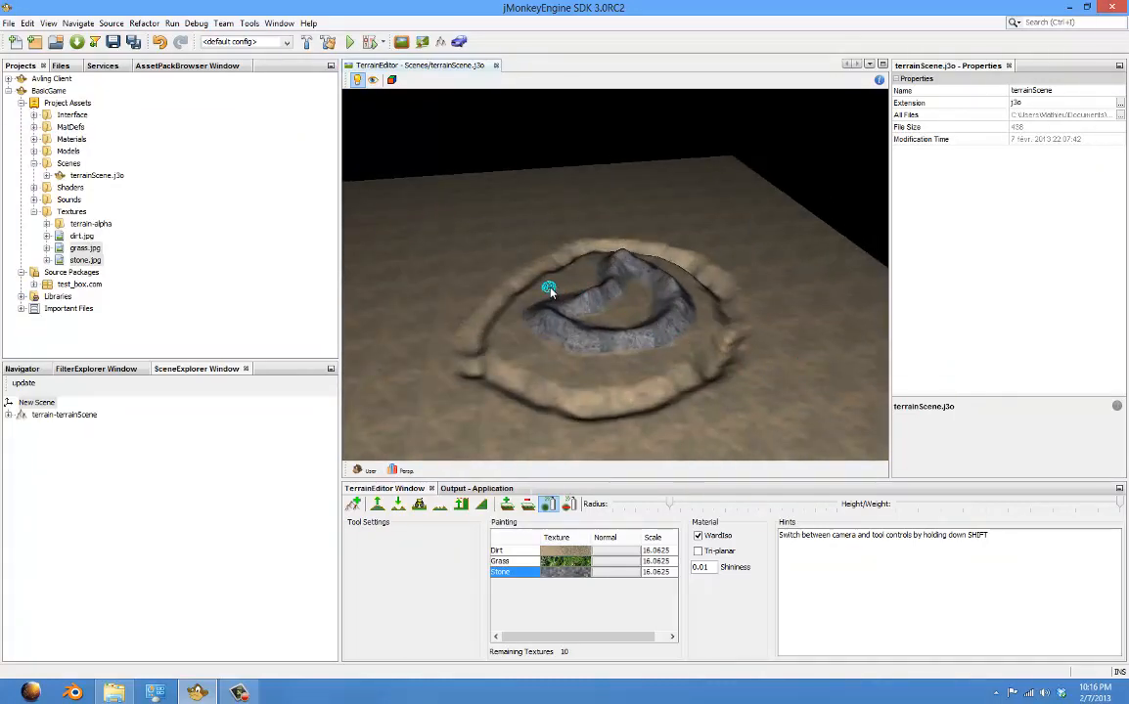
{"action": "left_click_drag", "start_coordinate": [553, 284], "coordinate": [646, 197], "text": "shift"}
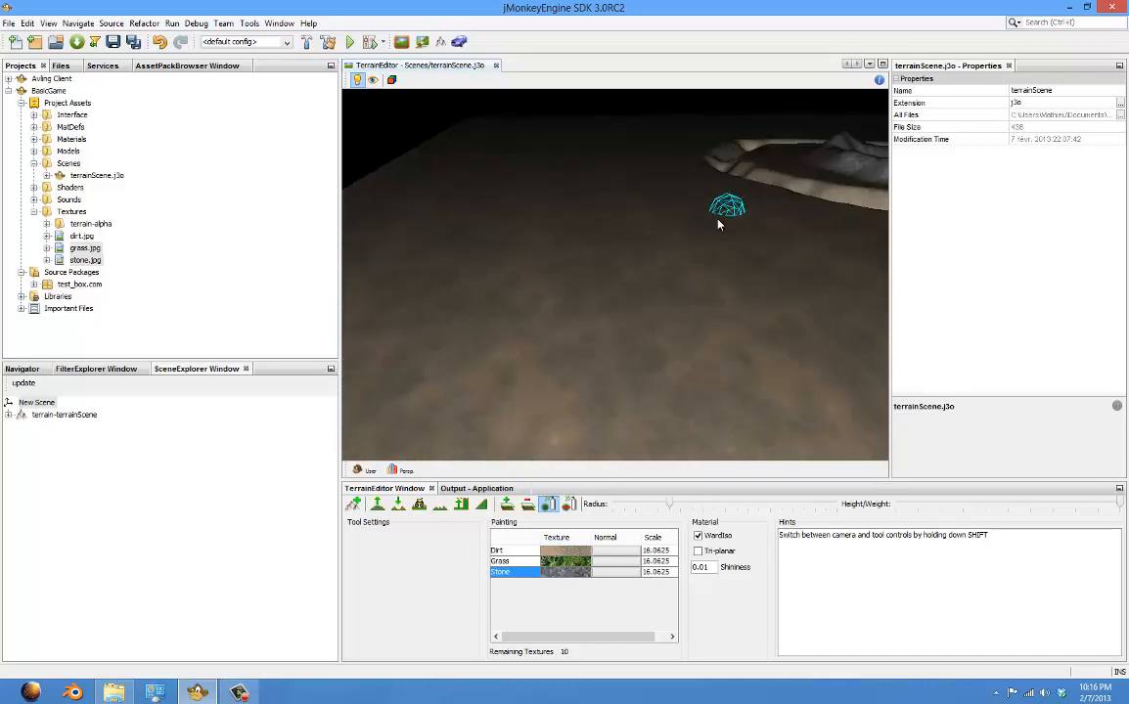
{"action": "mouse_move", "coordinate": [647, 267]}
{"action": "left_mouse_down", "text": "shift"}
{"action": "mouse_move", "coordinate": [383, 294]}
{"action": "mouse_move", "coordinate": [465, 289]}
{"action": "mouse_move", "coordinate": [227, 292]}
{"action": "mouse_move", "coordinate": [508, 280]}
{"action": "mouse_move", "coordinate": [605, 335]}
{"action": "mouse_move", "coordinate": [612, 318]}
{"action": "mouse_move", "coordinate": [534, 353]}
{"action": "mouse_move", "coordinate": [641, 356]}
{"action": "mouse_move", "coordinate": [548, 350]}
{"action": "mouse_move", "coordinate": [727, 323]}
{"action": "mouse_move", "coordinate": [738, 305]}
{"action": "mouse_move", "coordinate": [563, 281]}
{"action": "mouse_move", "coordinate": [660, 262]}
{"action": "mouse_move", "coordinate": [408, 270]}
{"action": "mouse_move", "coordinate": [521, 202]}
{"action": "mouse_move", "coordinate": [534, 231]}
{"action": "mouse_move", "coordinate": [383, 189]}
{"action": "mouse_move", "coordinate": [605, 297]}
{"action": "mouse_move", "coordinate": [621, 301]}
{"action": "mouse_move", "coordinate": [560, 230]}
{"action": "mouse_move", "coordinate": [560, 196]}
{"action": "mouse_move", "coordinate": [630, 239]}
{"action": "mouse_move", "coordinate": [539, 360]}
{"action": "mouse_move", "coordinate": [447, 418]}
{"action": "mouse_move", "coordinate": [459, 393]}
{"action": "left_mouse_up", "text": "shift"}
{"action": "scroll", "coordinate": [459, 394], "scroll_direction": "down", "scroll_amount": 5, "text": "shift"}
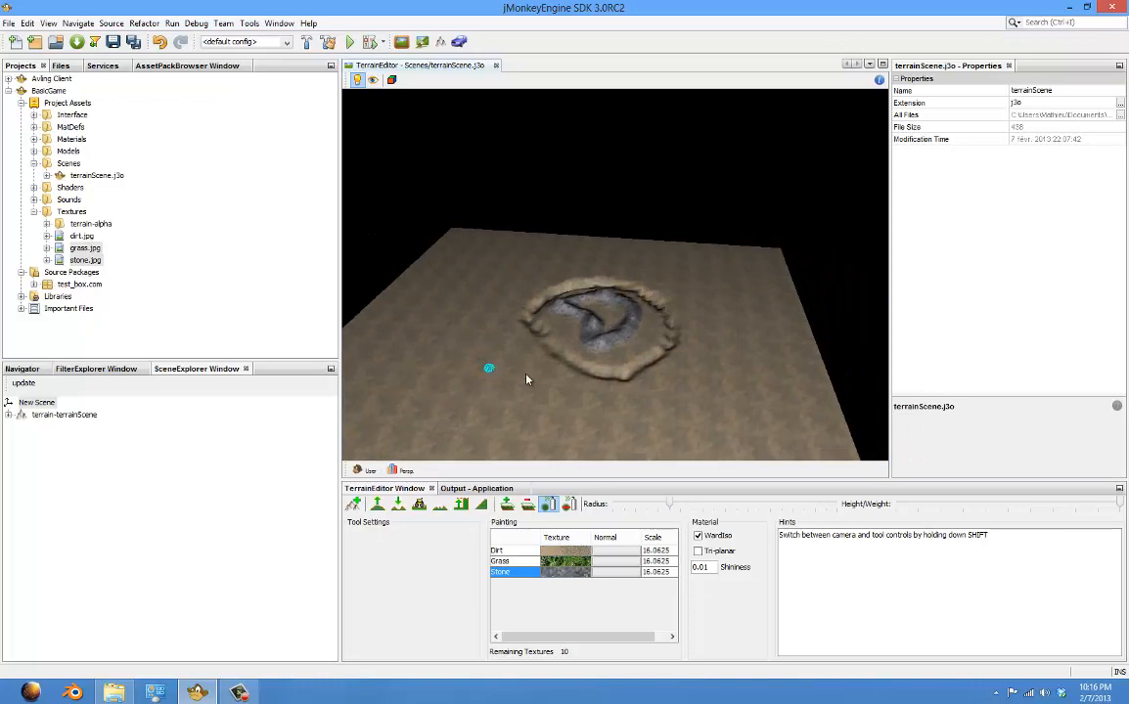
{"action": "left_click", "coordinate": [509, 562]}
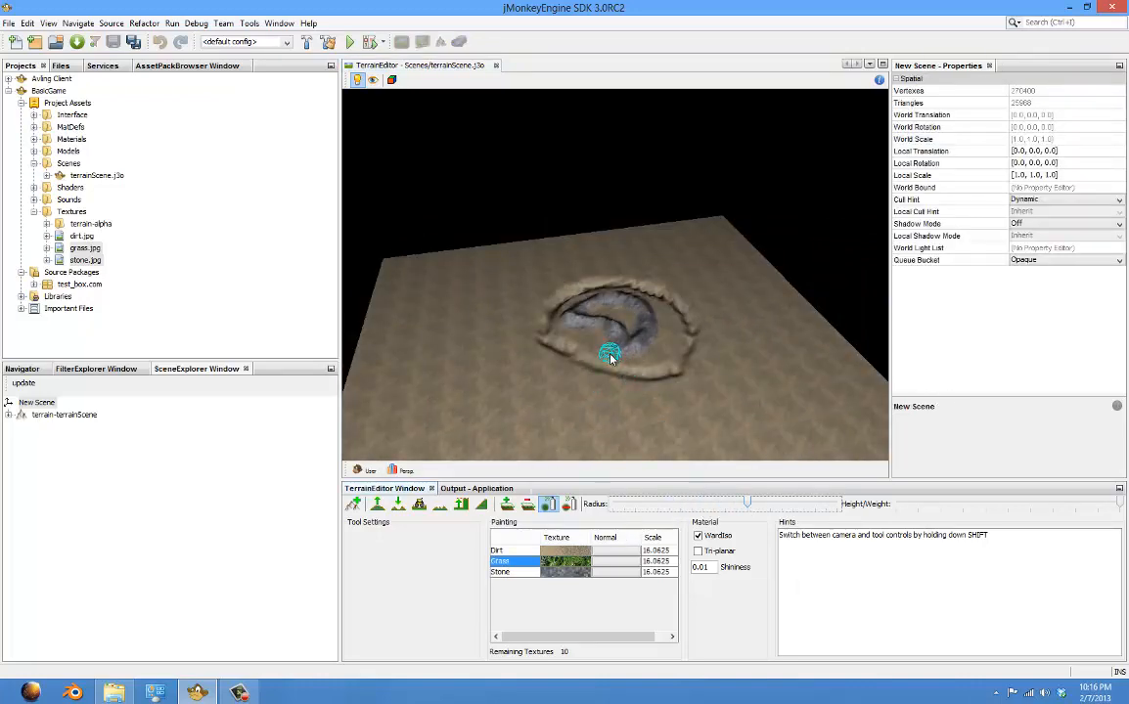
{"action": "scroll", "coordinate": [605, 360], "scroll_direction": "up", "scroll_amount": 8}
{"action": "mouse_move", "coordinate": [597, 348]}
{"action": "left_mouse_down", "text": "shift"}
{"action": "mouse_move", "coordinate": [620, 228]}
{"action": "mouse_move", "coordinate": [554, 355]}
{"action": "left_mouse_up", "text": "shift"}
{"action": "scroll", "coordinate": [573, 354], "scroll_direction": "up", "scroll_amount": 3, "text": "shift"}
{"action": "right_click_drag", "start_coordinate": [595, 350], "coordinate": [631, 293], "text": "shift"}
{"action": "mouse_move", "coordinate": [537, 299]}
{"action": "left_mouse_down"}
{"action": "mouse_move", "coordinate": [653, 305]}
{"action": "mouse_move", "coordinate": [661, 295]}
{"action": "mouse_move", "coordinate": [692, 370]}
{"action": "mouse_move", "coordinate": [627, 269]}
{"action": "mouse_move", "coordinate": [607, 317]}
{"action": "left_mouse_up"}
{"action": "scroll", "coordinate": [612, 317], "scroll_direction": "down", "scroll_amount": 4}
{"action": "mouse_move", "coordinate": [729, 318]}
{"action": "left_mouse_down", "text": "shift"}
{"action": "mouse_move", "coordinate": [436, 267]}
{"action": "mouse_move", "coordinate": [496, 376]}
{"action": "mouse_move", "coordinate": [563, 360]}
{"action": "left_mouse_up", "text": "shift"}
{"action": "scroll", "coordinate": [626, 337], "scroll_direction": "up", "scroll_amount": 2, "text": "shift"}
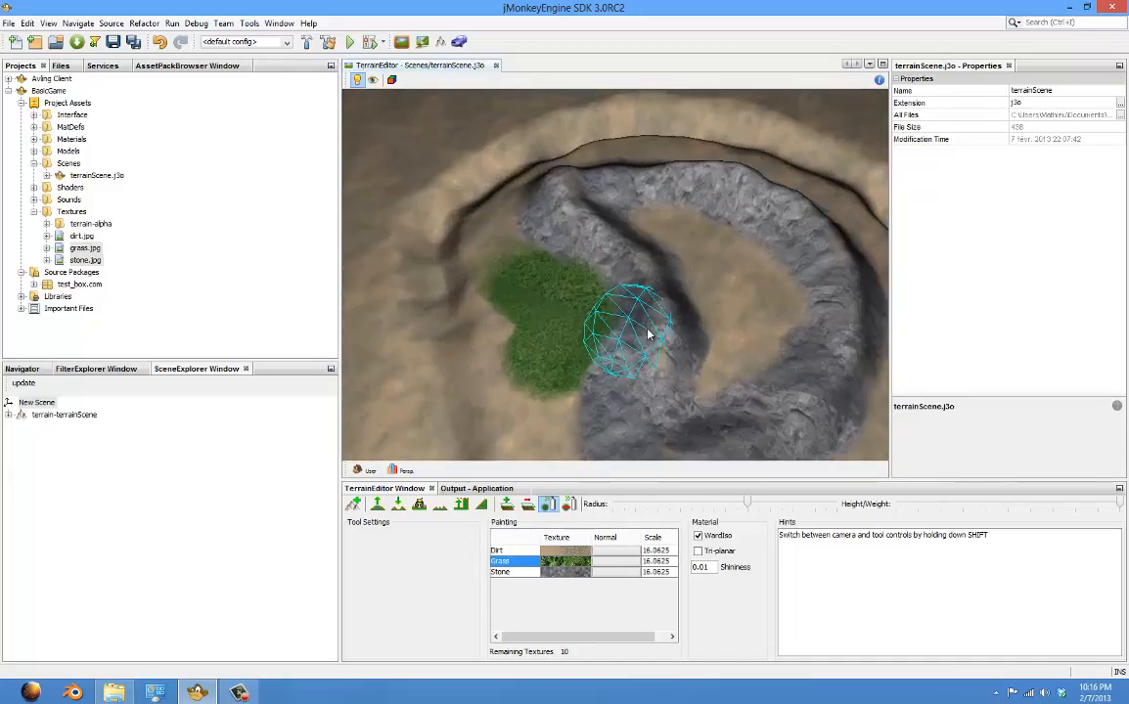
Step: Paint Grass over the floor enclosed by the stone ridge and part of the ground outside it
{"action": "mouse_move", "coordinate": [648, 334]}
{"action": "left_mouse_down"}
{"action": "mouse_move", "coordinate": [616, 352]}
{"action": "mouse_move", "coordinate": [621, 387]}
{"action": "mouse_move", "coordinate": [606, 401]}
{"action": "mouse_move", "coordinate": [667, 295]}
{"action": "left_mouse_up"}
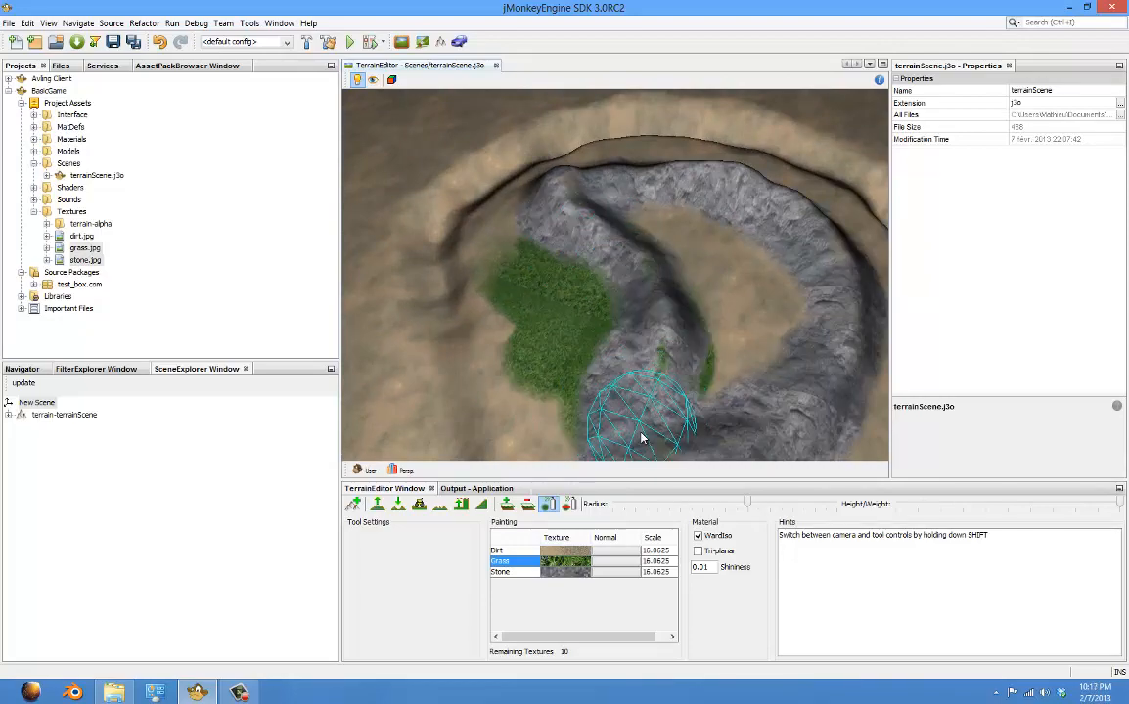
{"action": "mouse_move", "coordinate": [763, 305]}
{"action": "left_mouse_down", "text": "shift"}
{"action": "mouse_move", "coordinate": [442, 245]}
{"action": "mouse_move", "coordinate": [525, 271]}
{"action": "mouse_move", "coordinate": [544, 318]}
{"action": "mouse_move", "coordinate": [579, 332]}
{"action": "left_mouse_up", "text": "shift"}
{"action": "scroll", "coordinate": [587, 259], "scroll_direction": "down", "scroll_amount": 3}
{"action": "mouse_move", "coordinate": [629, 282]}
{"action": "left_mouse_down"}
{"action": "mouse_move", "coordinate": [618, 252]}
{"action": "mouse_move", "coordinate": [587, 323]}
{"action": "mouse_move", "coordinate": [643, 259]}
{"action": "mouse_move", "coordinate": [595, 342]}
{"action": "mouse_move", "coordinate": [554, 345]}
{"action": "mouse_move", "coordinate": [571, 348]}
{"action": "mouse_move", "coordinate": [561, 361]}
{"action": "mouse_move", "coordinate": [524, 332]}
{"action": "mouse_move", "coordinate": [528, 344]}
{"action": "mouse_move", "coordinate": [499, 299]}
{"action": "left_mouse_up"}
{"action": "scroll", "coordinate": [559, 341], "scroll_direction": "down", "scroll_amount": 4}
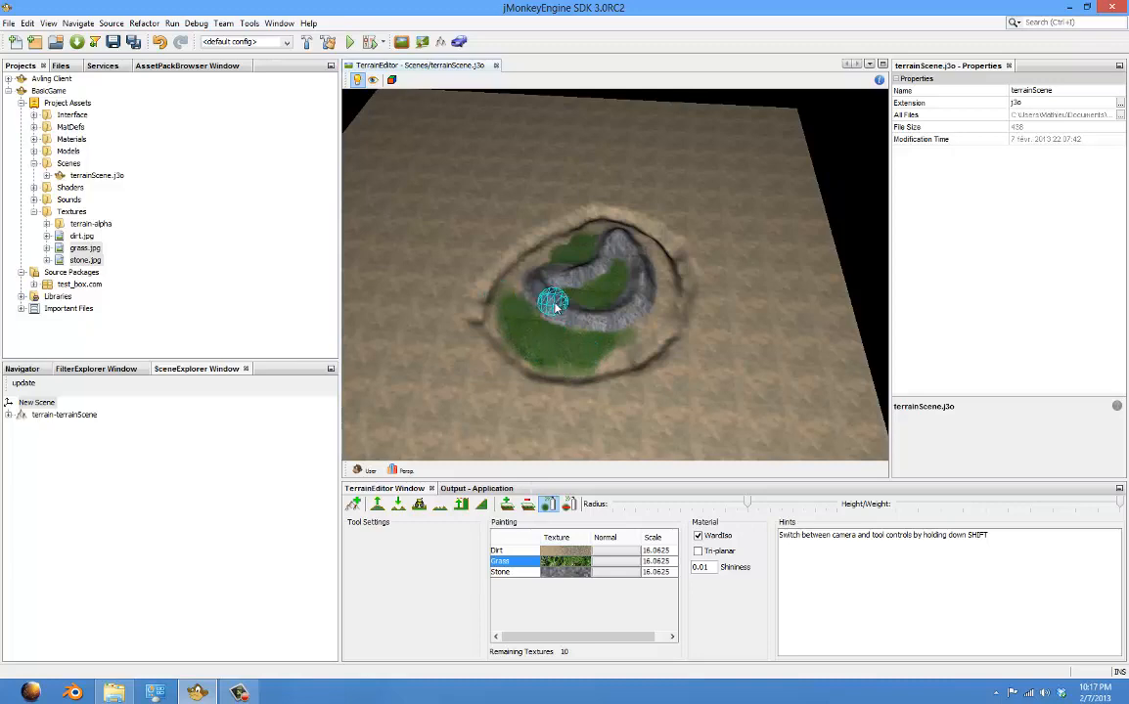
{"action": "middle_click_drag", "start_coordinate": [555, 308], "coordinate": [814, 305]}
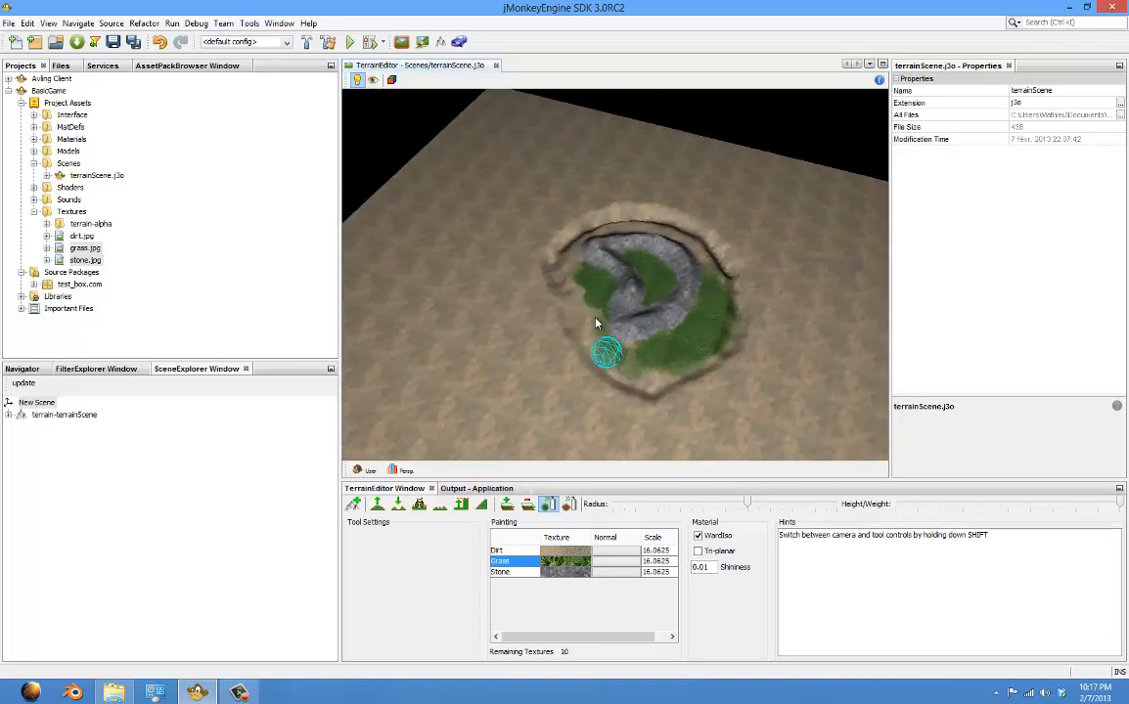
Step: Continue painting Grass along the outer foot of the stone ridge on the notched side
{"action": "mouse_move", "coordinate": [596, 324]}
{"action": "left_mouse_down"}
{"action": "mouse_move", "coordinate": [587, 331]}
{"action": "mouse_move", "coordinate": [648, 309]}
{"action": "left_mouse_up"}
{"action": "scroll", "coordinate": [636, 293], "scroll_direction": "up", "scroll_amount": 5}
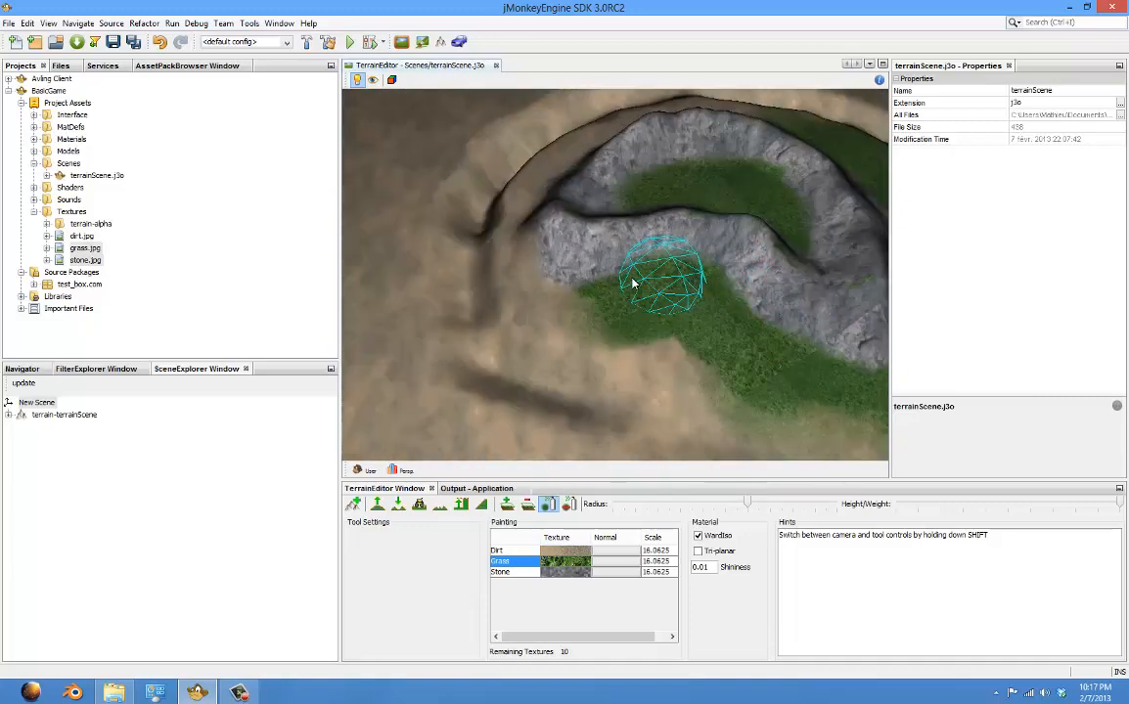
{"action": "middle_click_drag", "start_coordinate": [632, 283], "coordinate": [811, 257]}
{"action": "mouse_move", "coordinate": [520, 259]}
{"action": "left_mouse_down"}
{"action": "mouse_move", "coordinate": [705, 306]}
{"action": "mouse_move", "coordinate": [582, 319]}
{"action": "mouse_move", "coordinate": [630, 275]}
{"action": "mouse_move", "coordinate": [550, 260]}
{"action": "left_mouse_up"}
{"action": "scroll", "coordinate": [636, 274], "scroll_direction": "down", "scroll_amount": 3}
{"action": "left_click_drag", "start_coordinate": [736, 285], "coordinate": [814, 281], "text": "shift"}
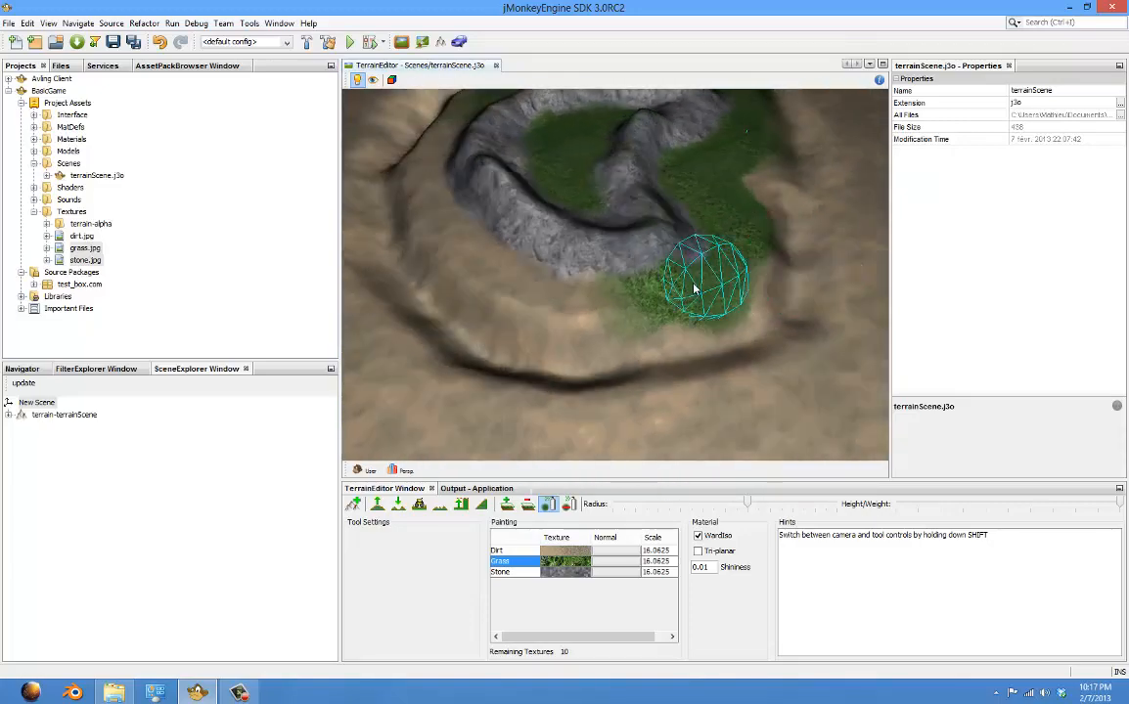
Step: Paint Grass over the remaining dirt ground between the stone ridge and the outer rim
{"action": "mouse_move", "coordinate": [694, 289]}
{"action": "left_mouse_down"}
{"action": "mouse_move", "coordinate": [513, 277]}
{"action": "mouse_move", "coordinate": [583, 302]}
{"action": "mouse_move", "coordinate": [504, 278]}
{"action": "left_mouse_up"}
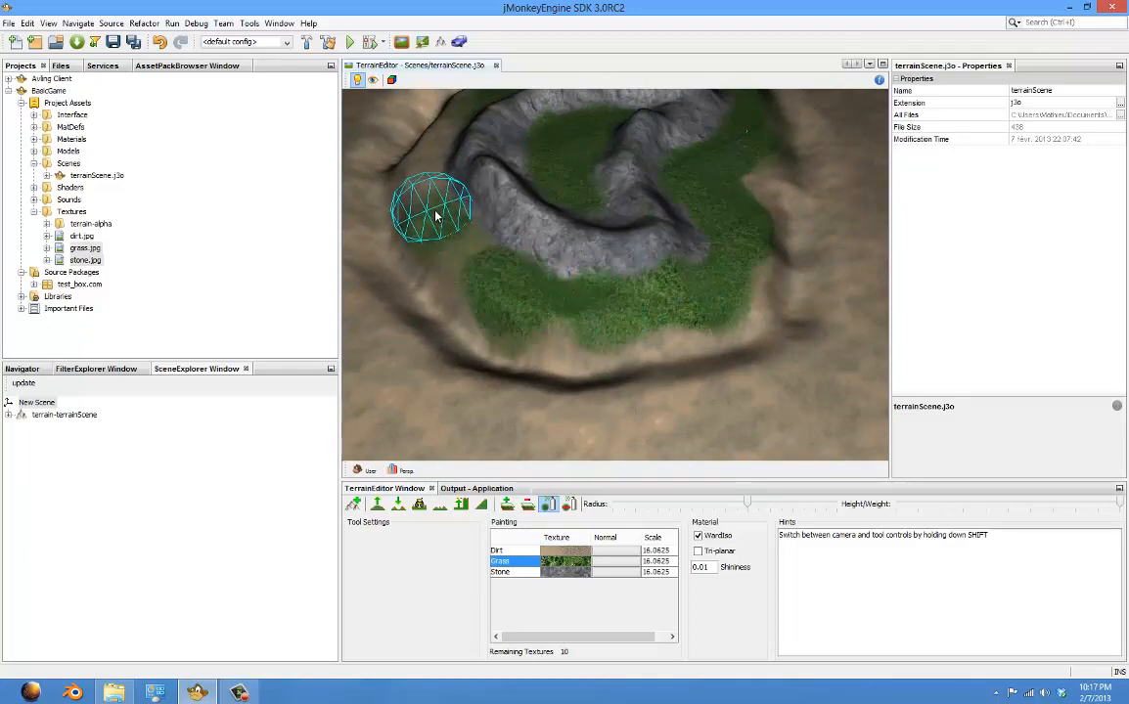
{"action": "mouse_move", "coordinate": [436, 216]}
{"action": "left_mouse_down"}
{"action": "mouse_move", "coordinate": [484, 289]}
{"action": "mouse_move", "coordinate": [446, 211]}
{"action": "left_mouse_up"}
{"action": "left_click_drag", "start_coordinate": [558, 221], "coordinate": [763, 217], "text": "shift"}
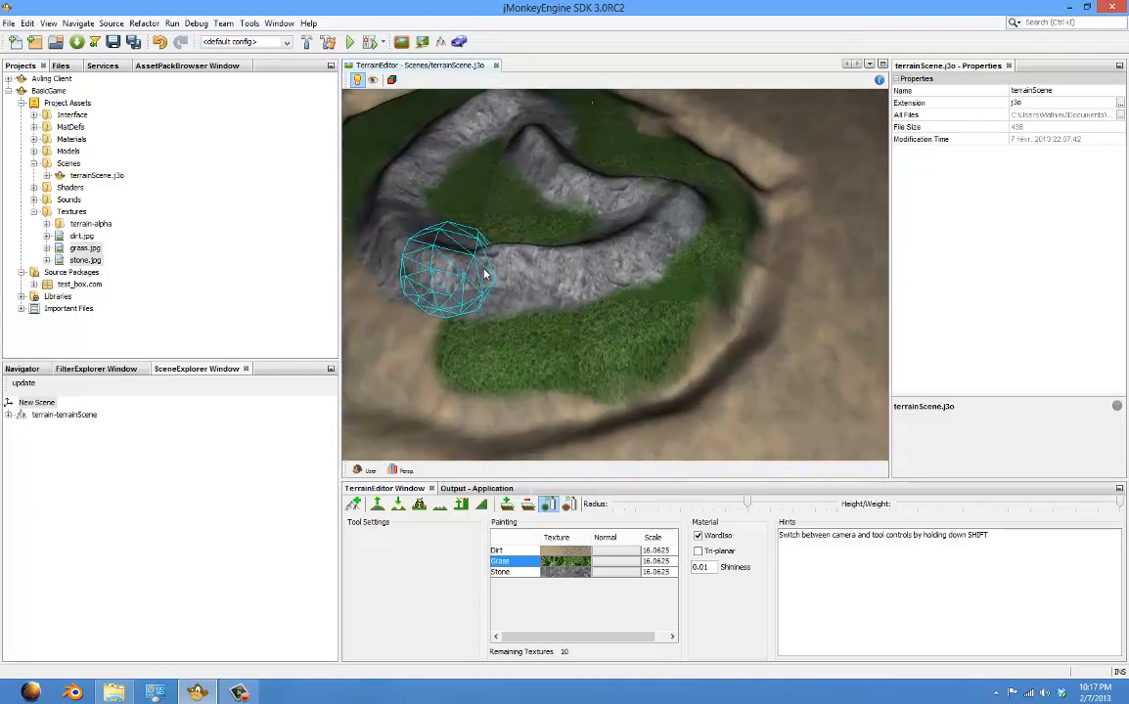
{"action": "left_click_drag", "start_coordinate": [486, 275], "coordinate": [585, 285], "text": "shift"}
{"action": "scroll", "coordinate": [579, 325], "scroll_direction": "down", "scroll_amount": 3}
{"action": "mouse_move", "coordinate": [609, 337]}
{"action": "left_mouse_down"}
{"action": "mouse_move", "coordinate": [497, 364]}
{"action": "mouse_move", "coordinate": [599, 384]}
{"action": "mouse_move", "coordinate": [422, 396]}
{"action": "mouse_move", "coordinate": [563, 415]}
{"action": "mouse_move", "coordinate": [429, 390]}
{"action": "left_mouse_up"}
{"action": "scroll", "coordinate": [618, 322], "scroll_direction": "down", "scroll_amount": 5}
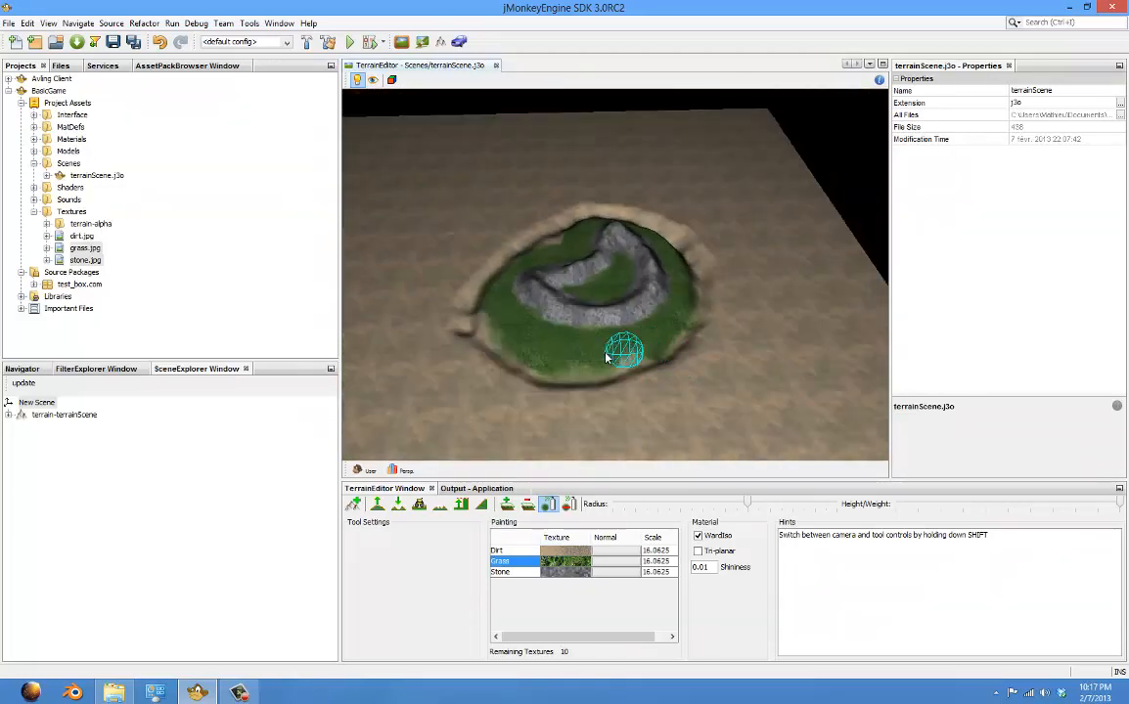
Step: Extend the Grass outward onto the inner slopes and edges of the outer rim
{"action": "mouse_move", "coordinate": [606, 358]}
{"action": "left_mouse_down"}
{"action": "mouse_move", "coordinate": [578, 373]}
{"action": "mouse_move", "coordinate": [514, 355]}
{"action": "mouse_move", "coordinate": [486, 324]}
{"action": "mouse_move", "coordinate": [491, 340]}
{"action": "mouse_move", "coordinate": [849, 323]}
{"action": "left_mouse_up"}
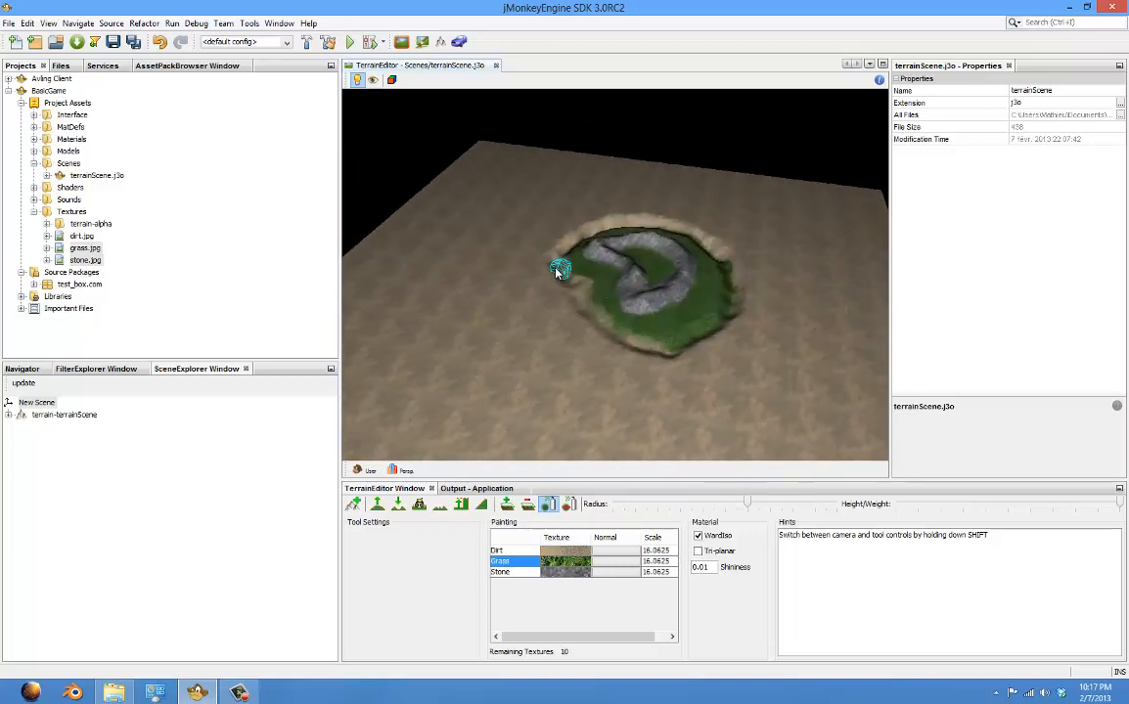
{"action": "left_click_drag", "start_coordinate": [588, 304], "coordinate": [575, 281]}
{"action": "scroll", "coordinate": [575, 281], "scroll_direction": "up", "scroll_amount": 5}
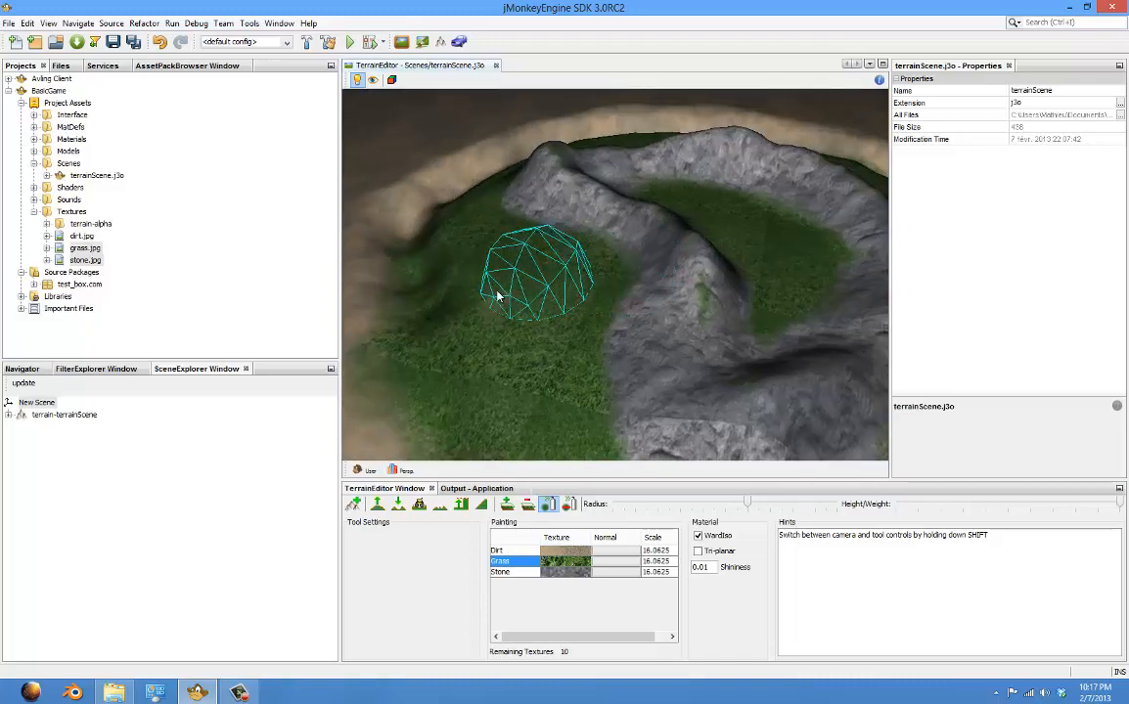
{"action": "mouse_move", "coordinate": [715, 292]}
{"action": "left_mouse_down", "text": "shift"}
{"action": "mouse_move", "coordinate": [434, 265]}
{"action": "mouse_move", "coordinate": [434, 172]}
{"action": "mouse_move", "coordinate": [412, 215]}
{"action": "mouse_move", "coordinate": [600, 397]}
{"action": "left_mouse_up", "text": "shift"}
{"action": "mouse_move", "coordinate": [719, 308]}
{"action": "left_mouse_down", "text": "shift"}
{"action": "mouse_move", "coordinate": [478, 434]}
{"action": "mouse_move", "coordinate": [338, 300]}
{"action": "mouse_move", "coordinate": [386, 267]}
{"action": "mouse_move", "coordinate": [719, 293]}
{"action": "mouse_move", "coordinate": [644, 311]}
{"action": "left_mouse_up", "text": "shift"}
{"action": "mouse_move", "coordinate": [508, 279]}
{"action": "left_mouse_down", "text": "shift"}
{"action": "mouse_move", "coordinate": [653, 233]}
{"action": "mouse_move", "coordinate": [792, 284]}
{"action": "mouse_move", "coordinate": [616, 340]}
{"action": "mouse_move", "coordinate": [574, 302]}
{"action": "mouse_move", "coordinate": [779, 308]}
{"action": "left_mouse_up", "text": "shift"}
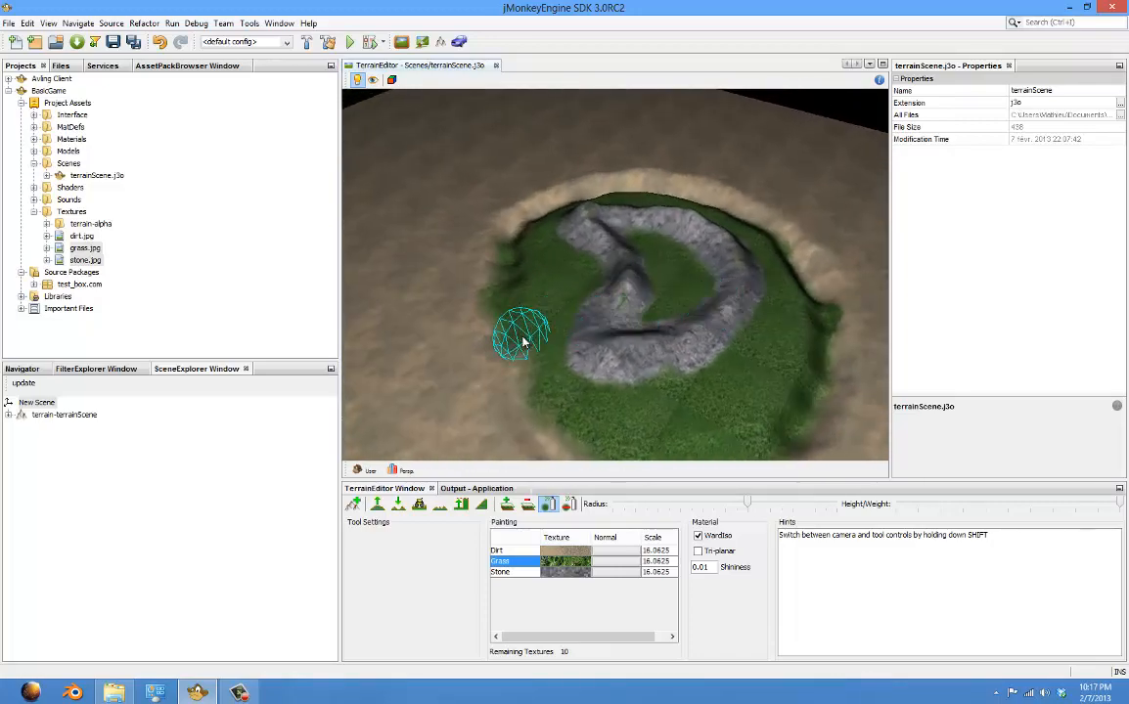
{"action": "left_click_drag", "start_coordinate": [499, 389], "coordinate": [585, 397], "text": "shift"}
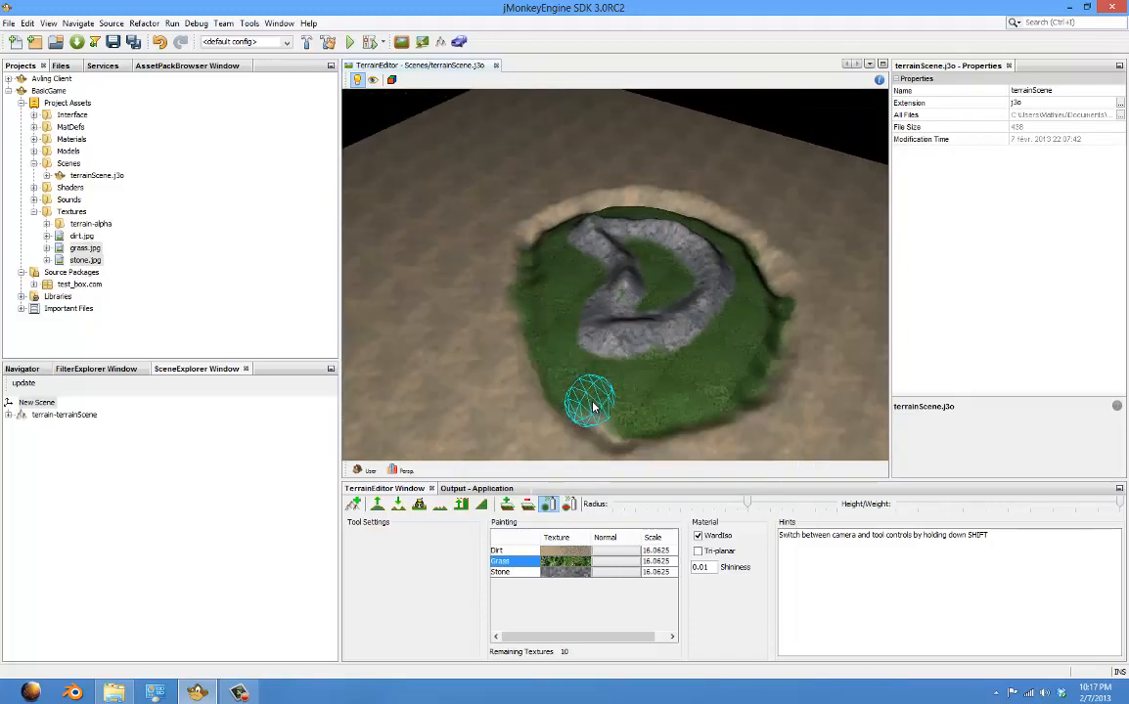
Step: Examine the grass and stone textures on the painted terrain from close up and from far away
{"action": "scroll", "coordinate": [714, 370], "scroll_direction": "up", "scroll_amount": 5}
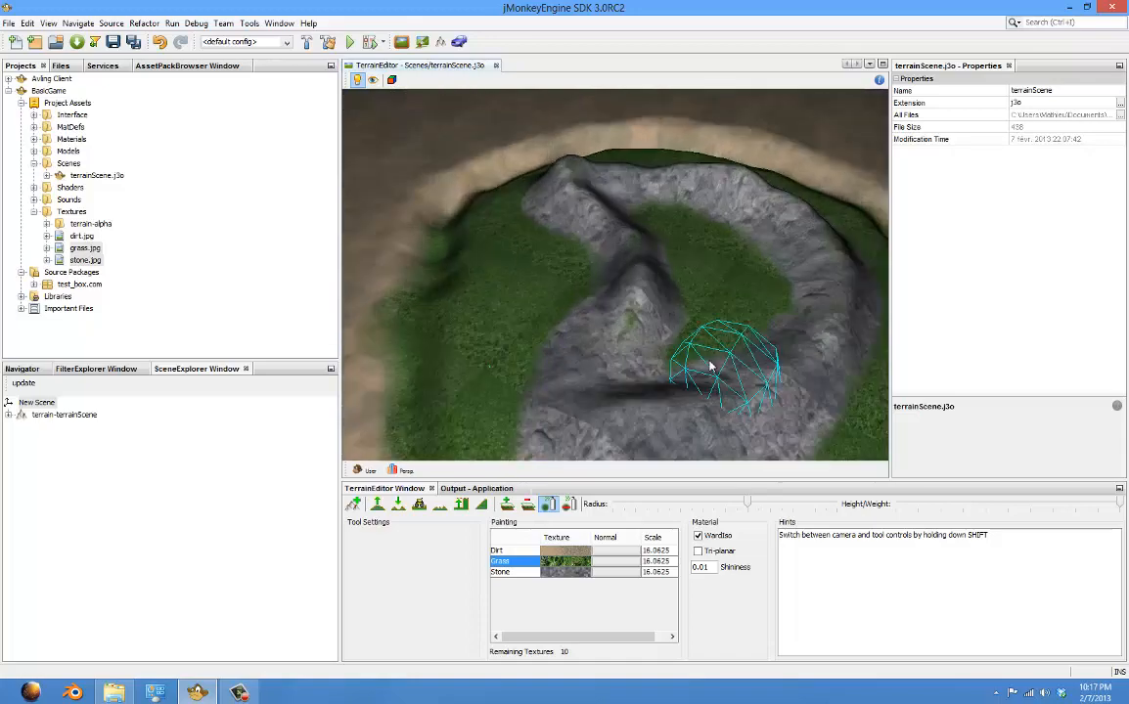
{"action": "scroll", "coordinate": [709, 365], "scroll_direction": "up", "scroll_amount": 6}
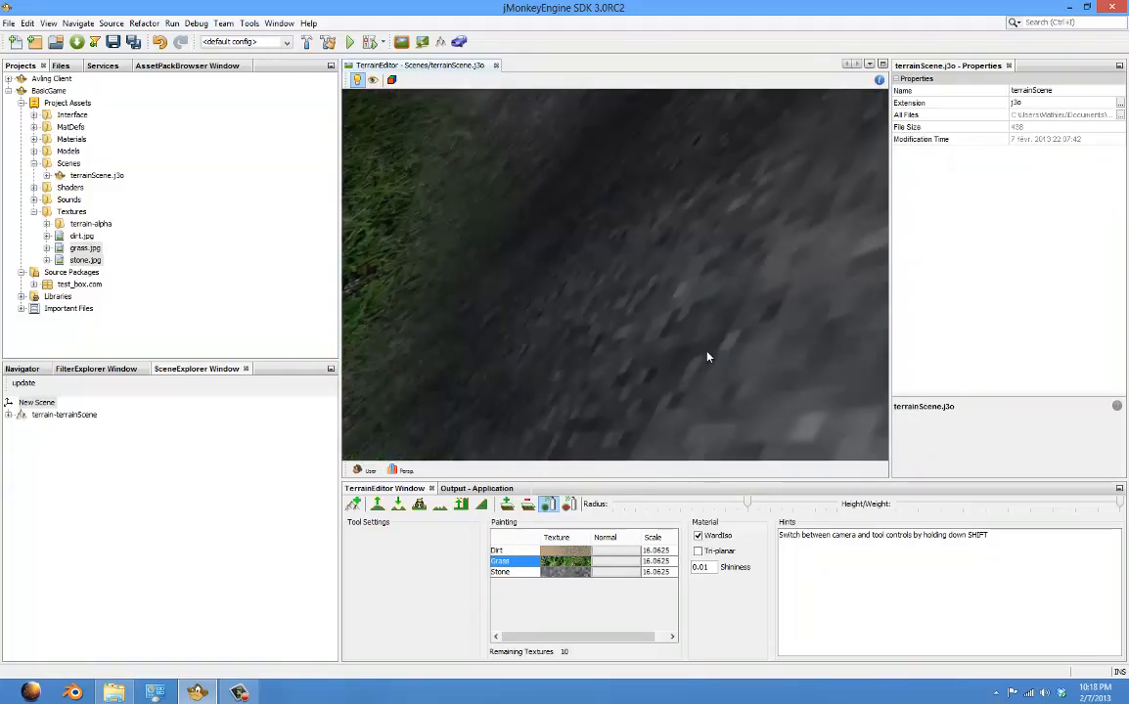
{"action": "scroll", "coordinate": [743, 323], "scroll_direction": "down", "scroll_amount": 8}
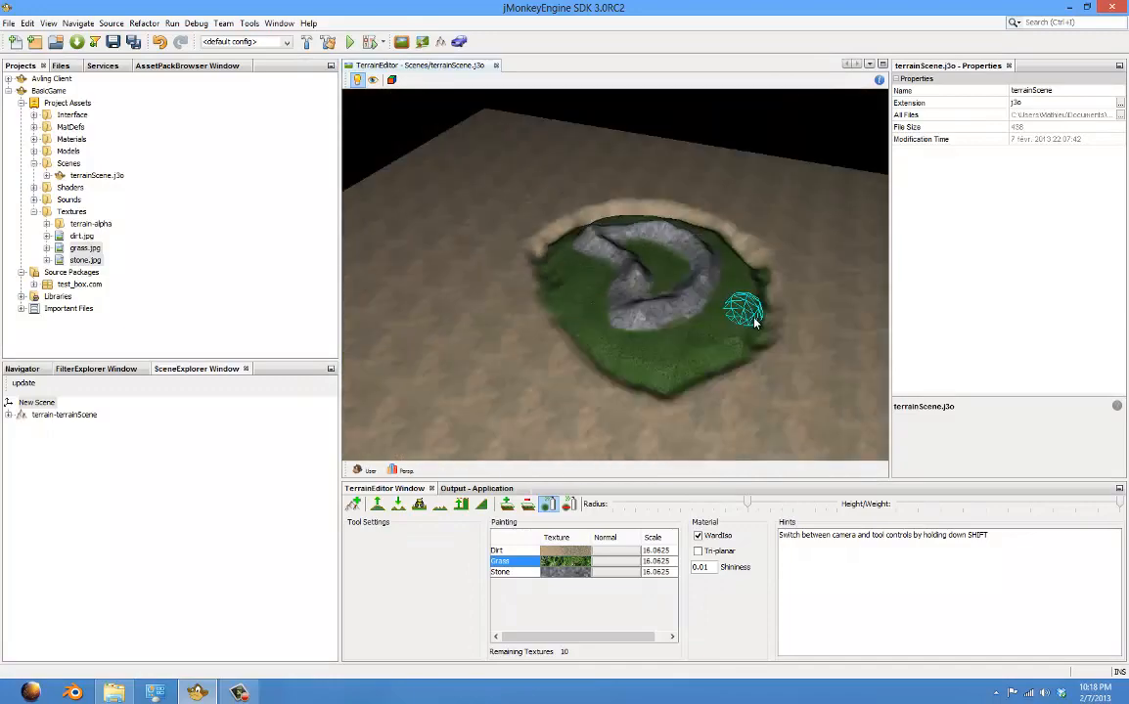
{"action": "left_click_drag", "start_coordinate": [480, 283], "coordinate": [579, 347], "text": "shift"}
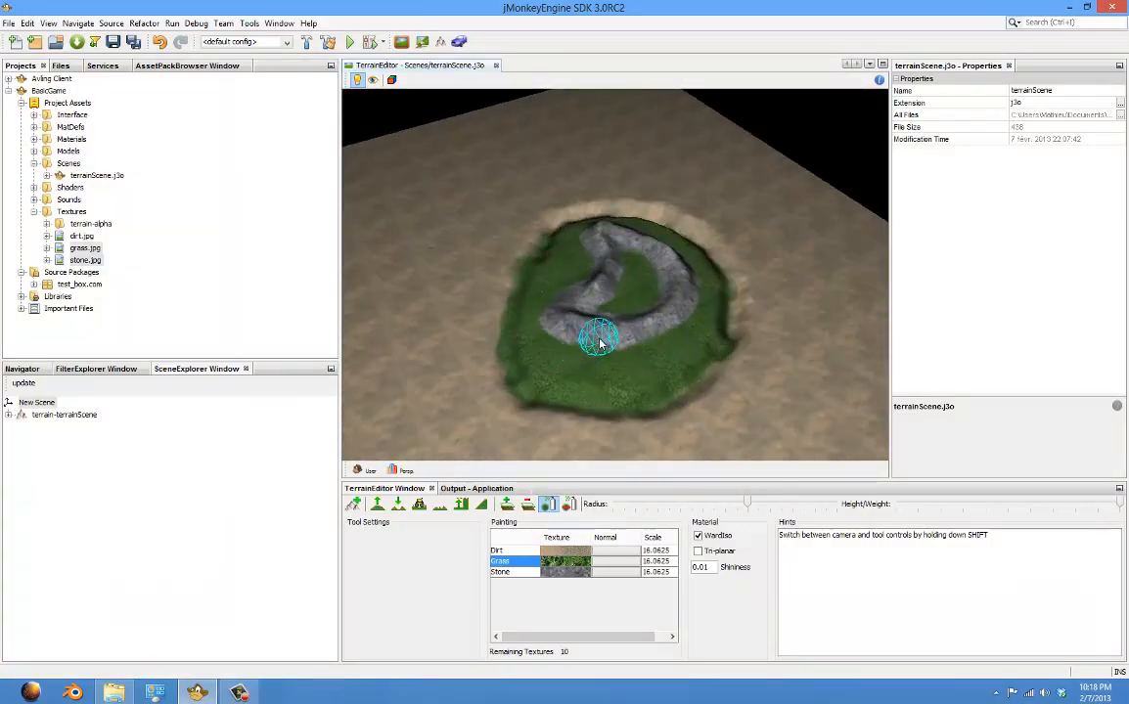
{"action": "scroll", "coordinate": [599, 340], "scroll_direction": "down", "scroll_amount": 3}
{"action": "scroll", "coordinate": [600, 340], "scroll_direction": "up", "scroll_amount": 5}
{"action": "scroll", "coordinate": [600, 341], "scroll_direction": "down", "scroll_amount": 5}
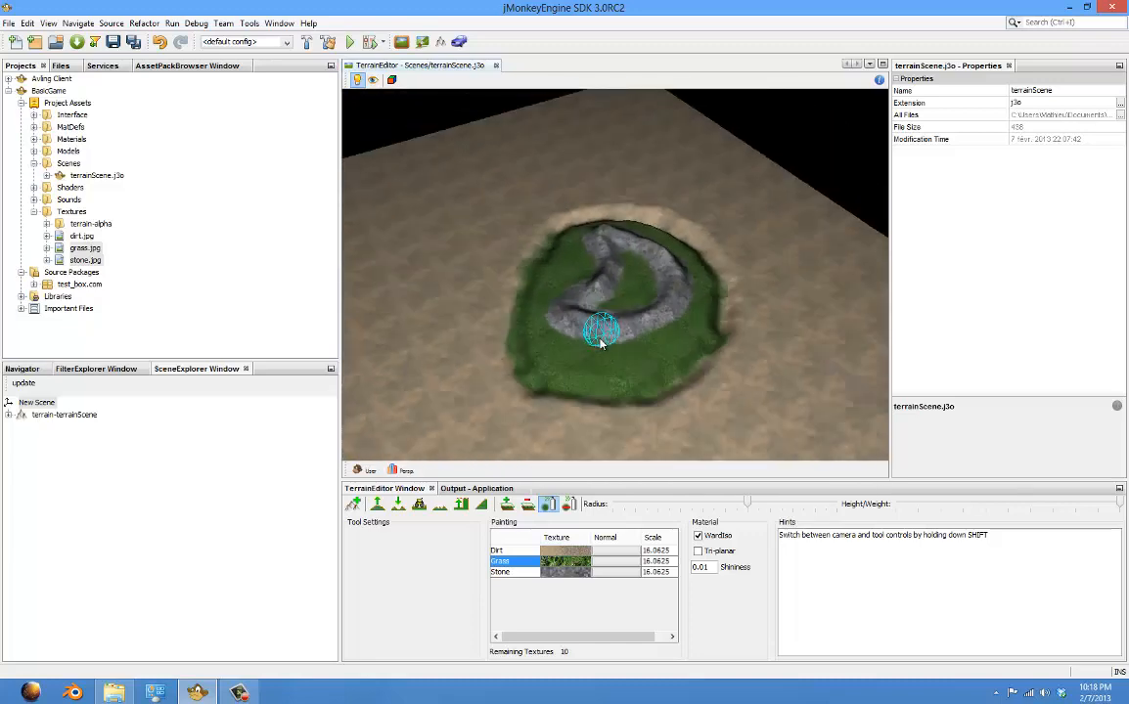
{"action": "scroll", "coordinate": [600, 340], "scroll_direction": "up", "scroll_amount": 5}
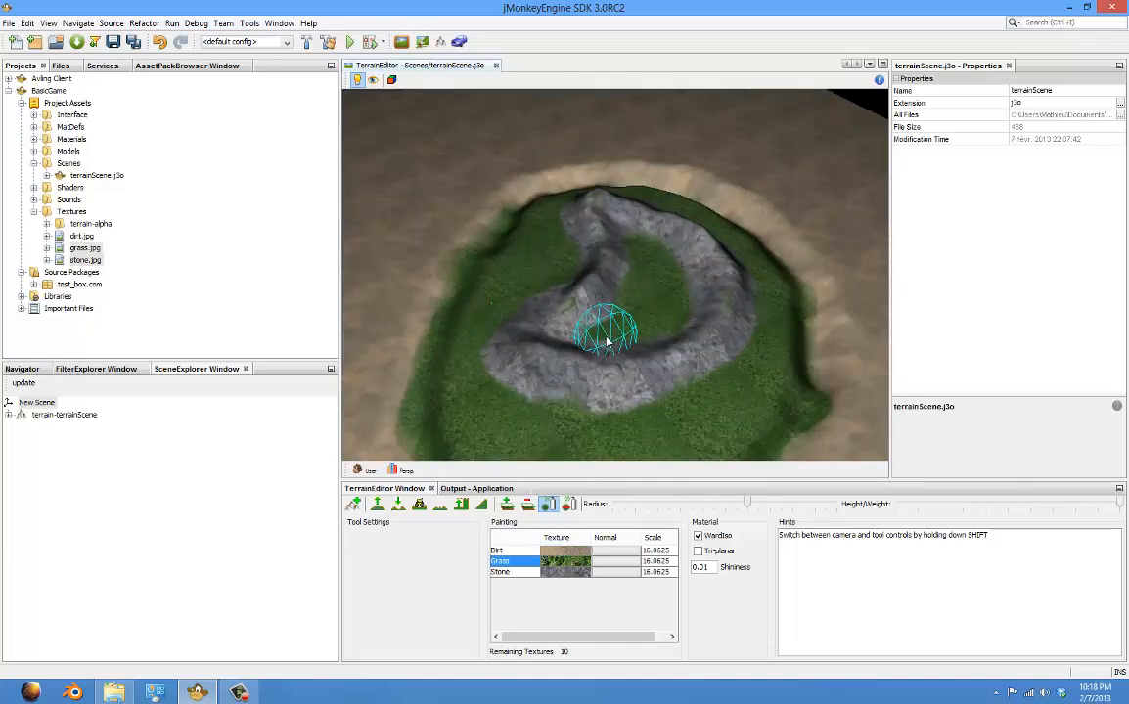
Step: Save the terrain scene and close its editor
{"action": "key", "text": "ctrl+s"}
{"action": "left_click", "coordinate": [495, 67]}
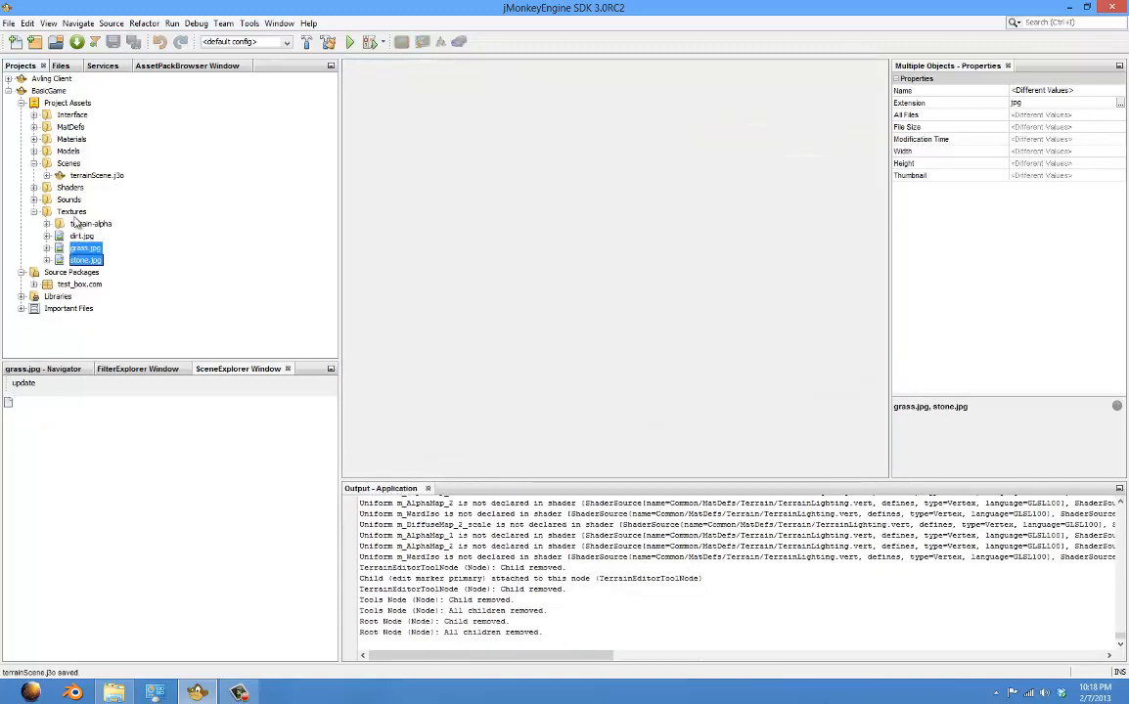
Step: Open Main.java from the test_box.com source package of BasicGame
{"action": "double_click", "coordinate": [74, 214]}
{"action": "double_click", "coordinate": [78, 237]}
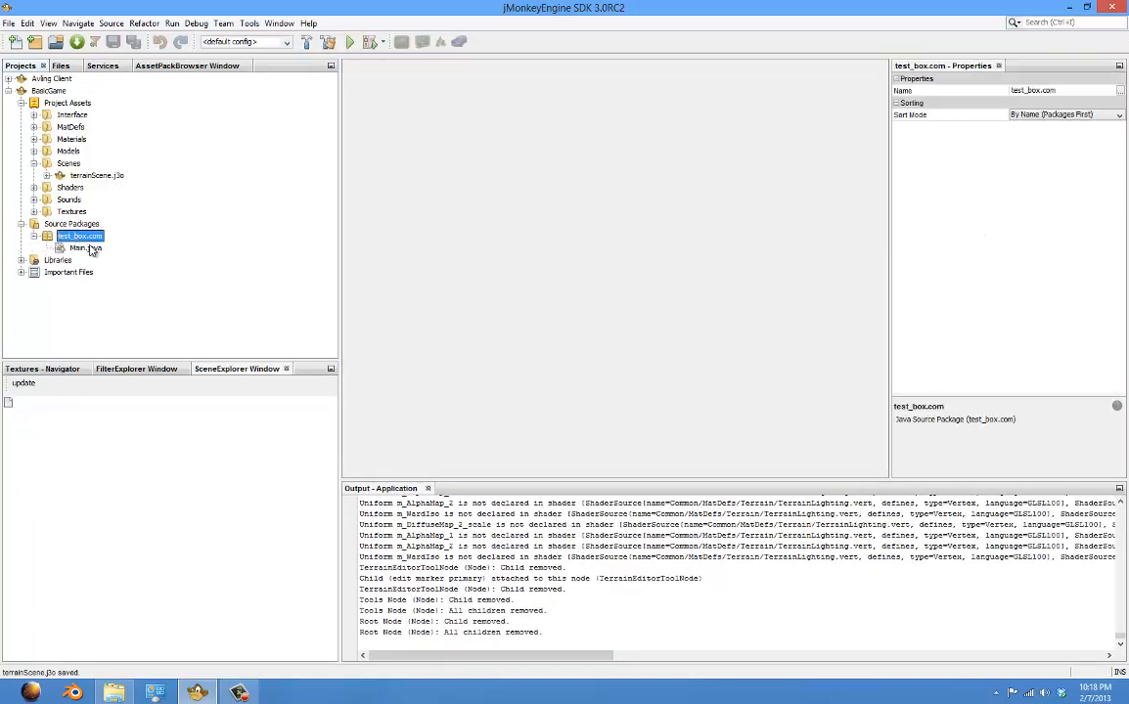
{"action": "left_click", "coordinate": [86, 248]}
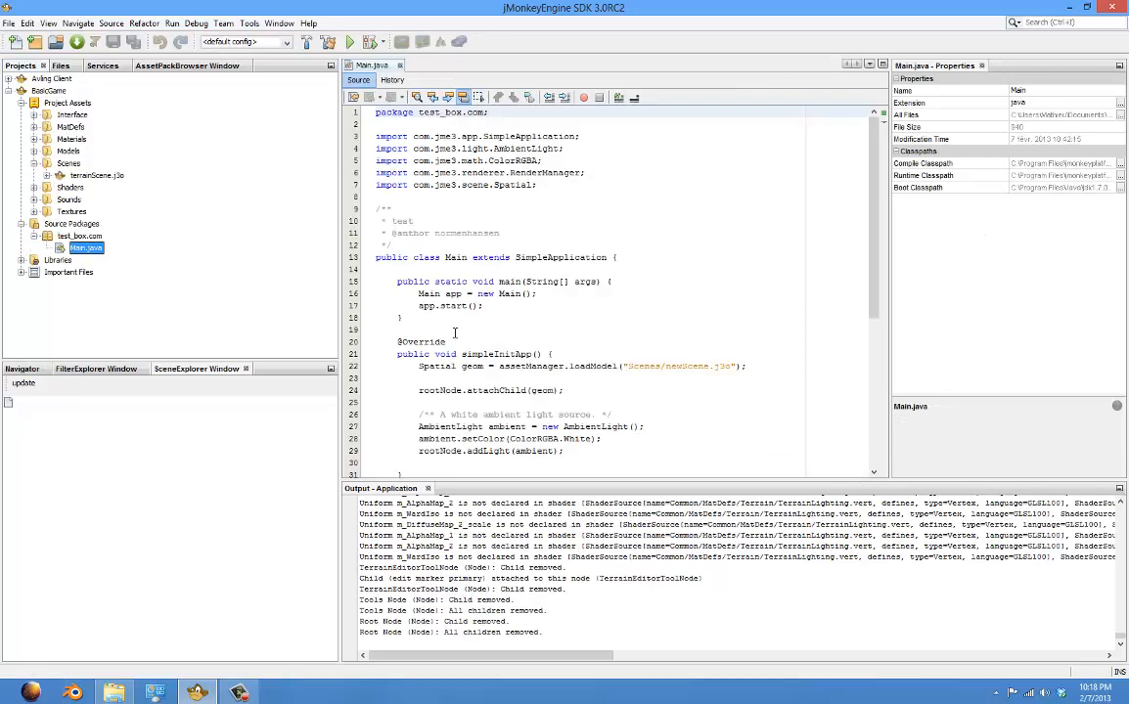
Step: Change the scene path in the loadModel call of simpleInitApp to "Scenes/terrainScene.j3o"
{"action": "scroll", "coordinate": [455, 336], "scroll_direction": "down", "scroll_amount": 4}
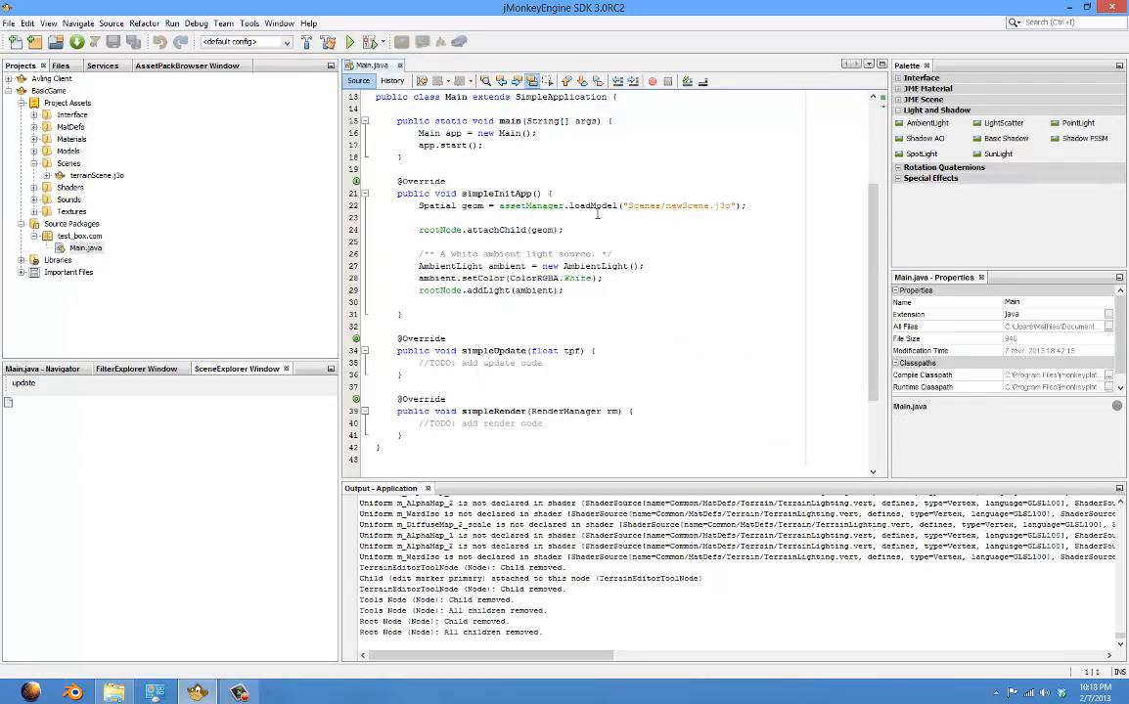
{"action": "left_click_drag", "start_coordinate": [627, 206], "coordinate": [733, 206]}
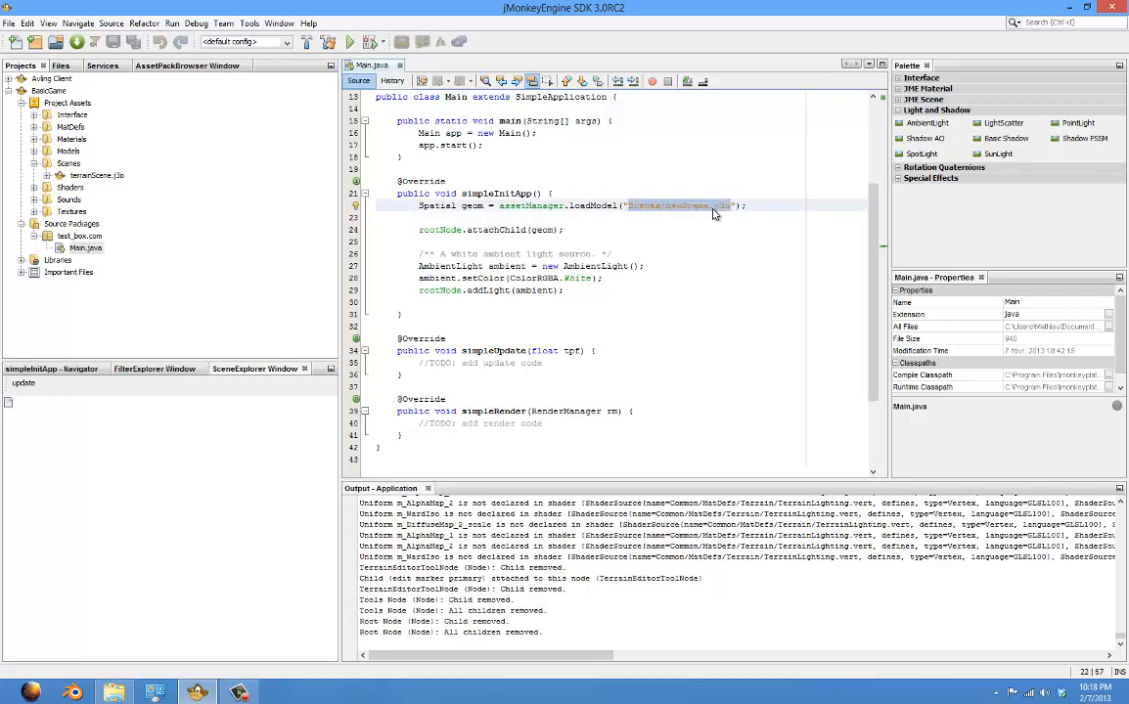
{"action": "type", "text": "Sce"}
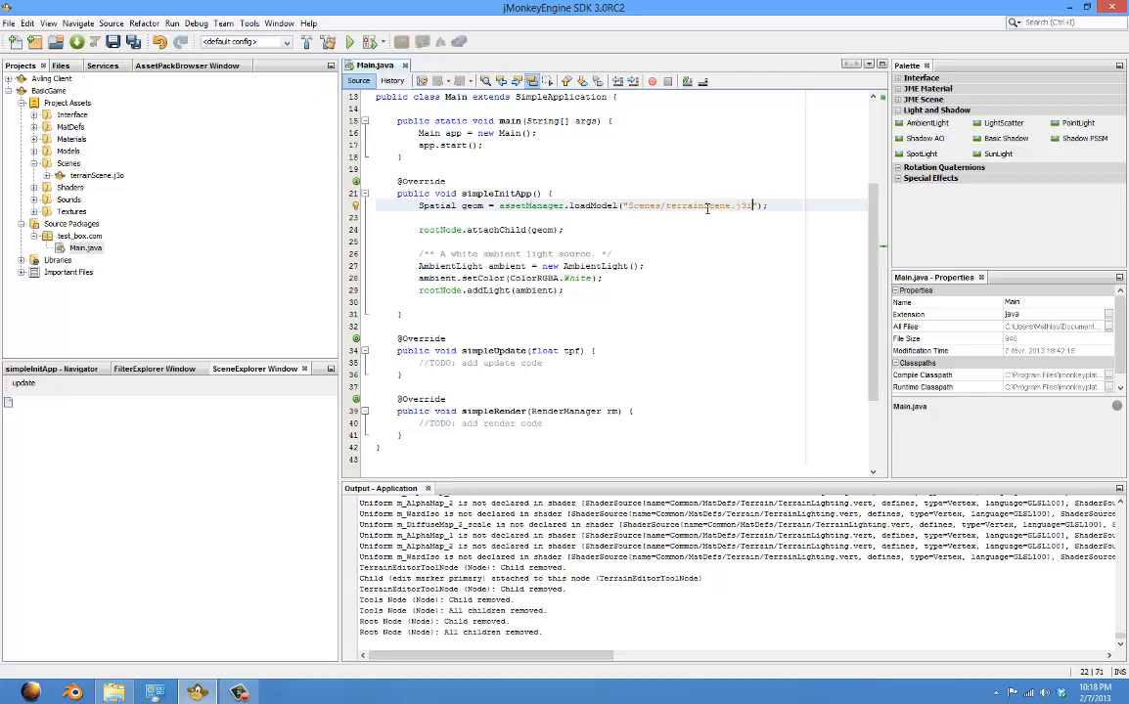
{"action": "double_click", "coordinate": [699, 206]}
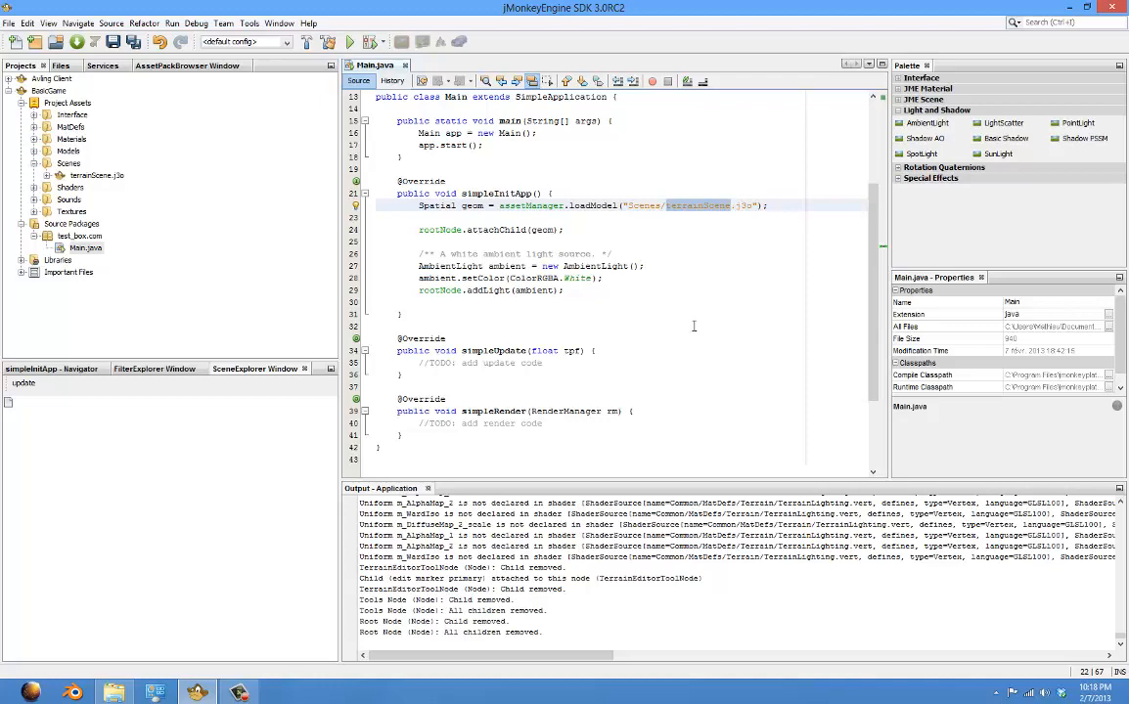
{"action": "scroll", "coordinate": [693, 326], "scroll_direction": "up", "scroll_amount": 4}
{"action": "scroll", "coordinate": [693, 326], "scroll_direction": "down", "scroll_amount": 5}
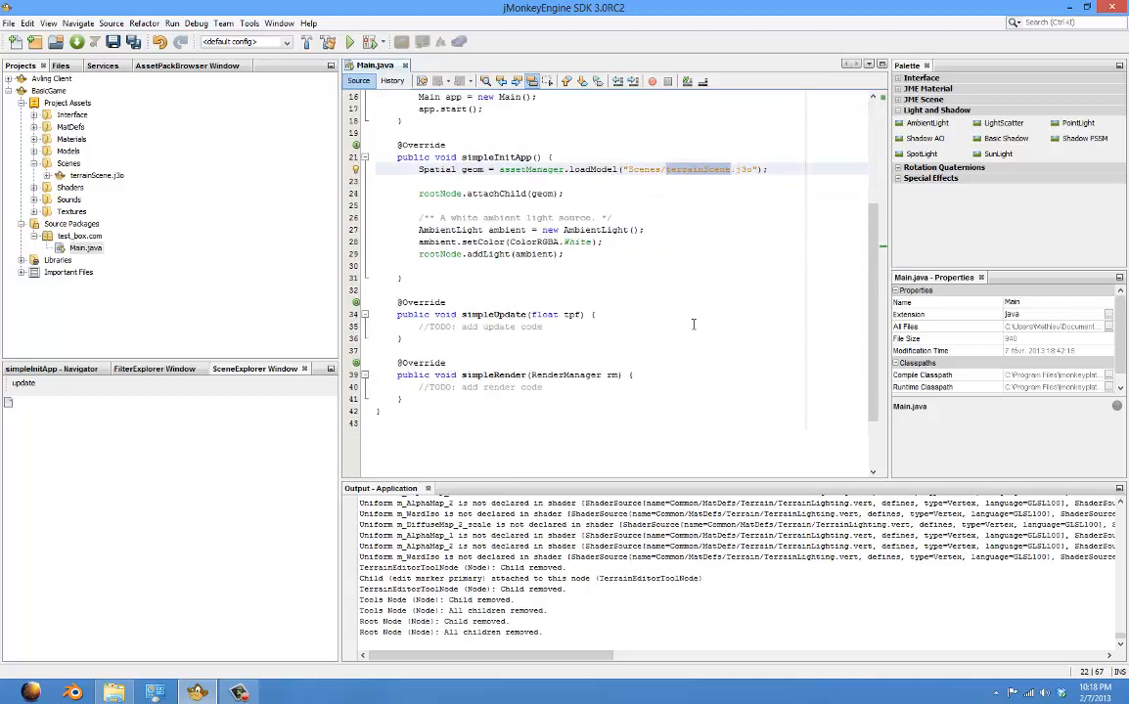
{"action": "scroll", "coordinate": [693, 326], "scroll_direction": "up", "scroll_amount": 5}
{"action": "left_click", "coordinate": [644, 322]}
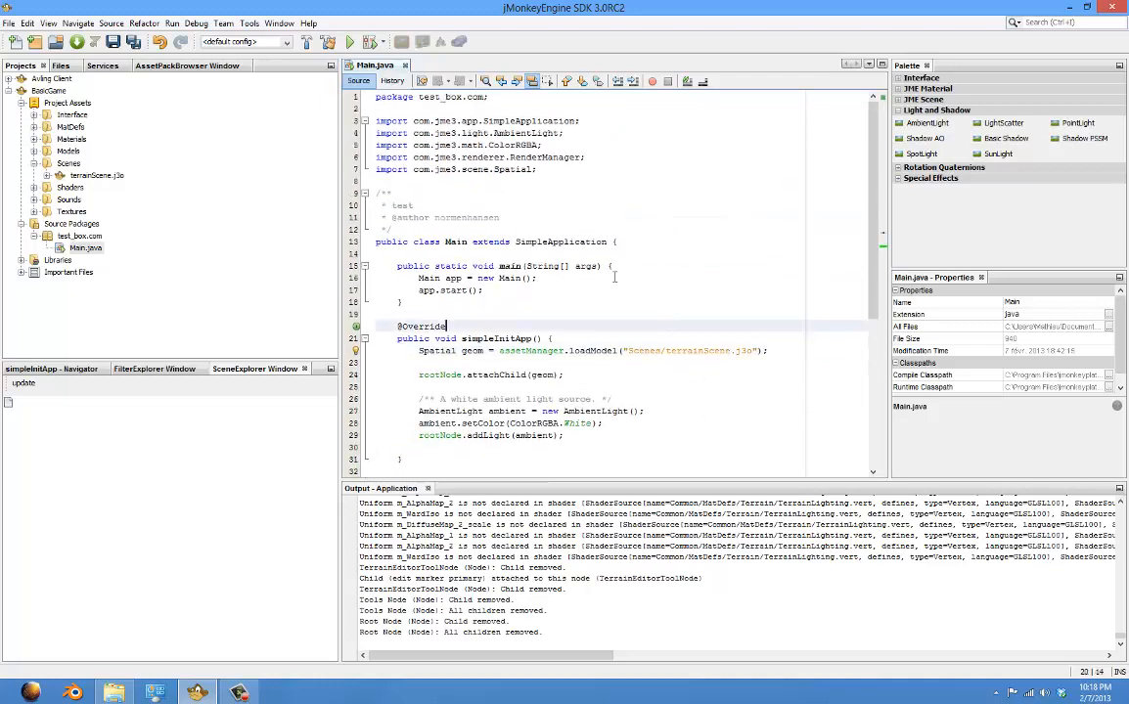
Step: Run BasicGame with the offered display settings to view the terrain in the game, and quit it
{"action": "left_click", "coordinate": [348, 44]}
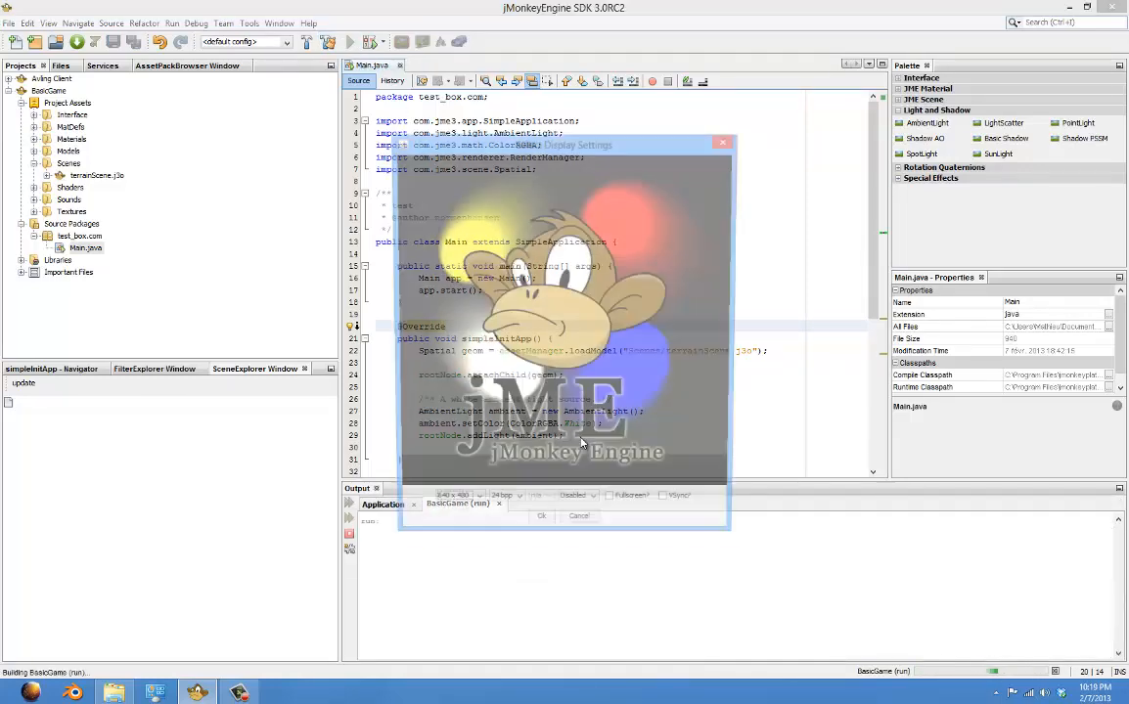
{"action": "left_click", "coordinate": [540, 530]}
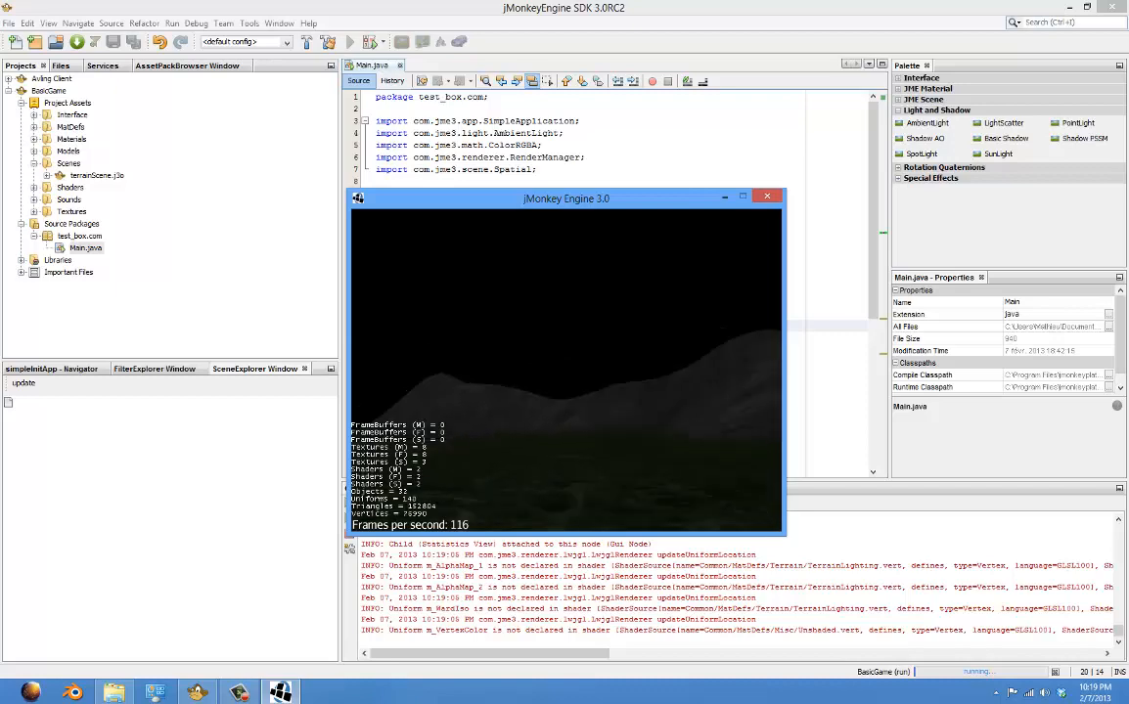
{"action": "key", "text": "Escape"}
{"action": "scroll", "coordinate": [446, 365], "scroll_direction": "down", "scroll_amount": 7}
{"action": "scroll", "coordinate": [447, 365], "scroll_direction": "up", "scroll_amount": 4}
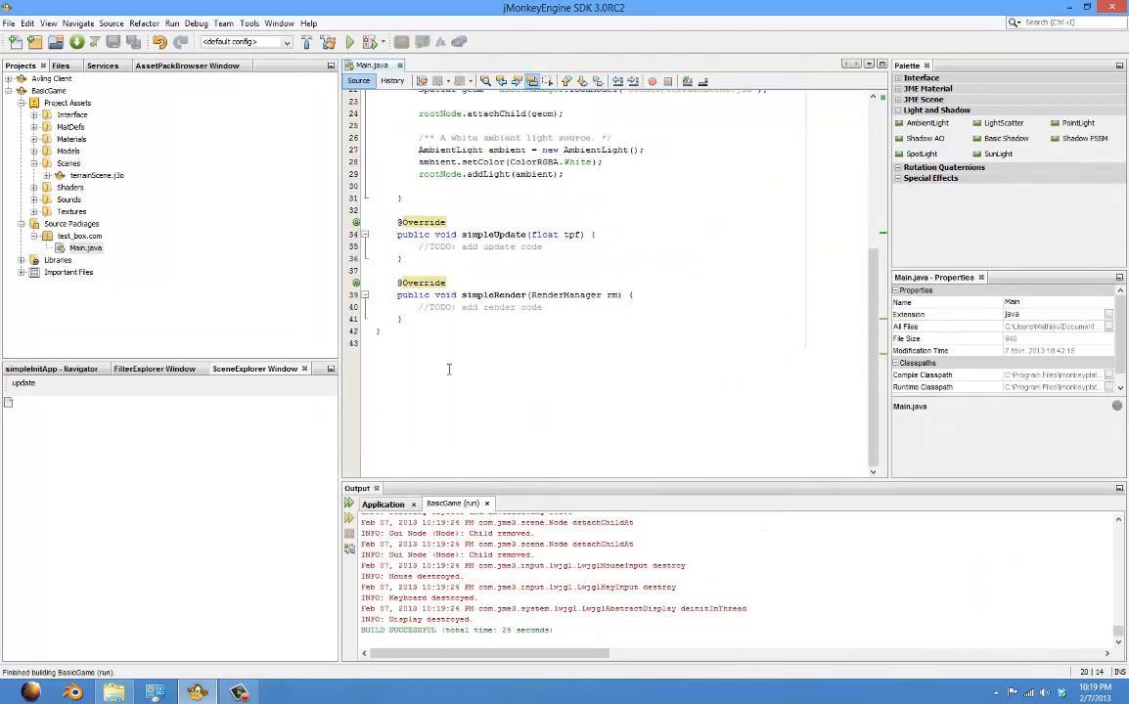
Step: Delete the white ambient light code from simpleInitApp in Main.java, save the file and close it
{"action": "left_click_drag", "start_coordinate": [621, 321], "coordinate": [355, 266]}
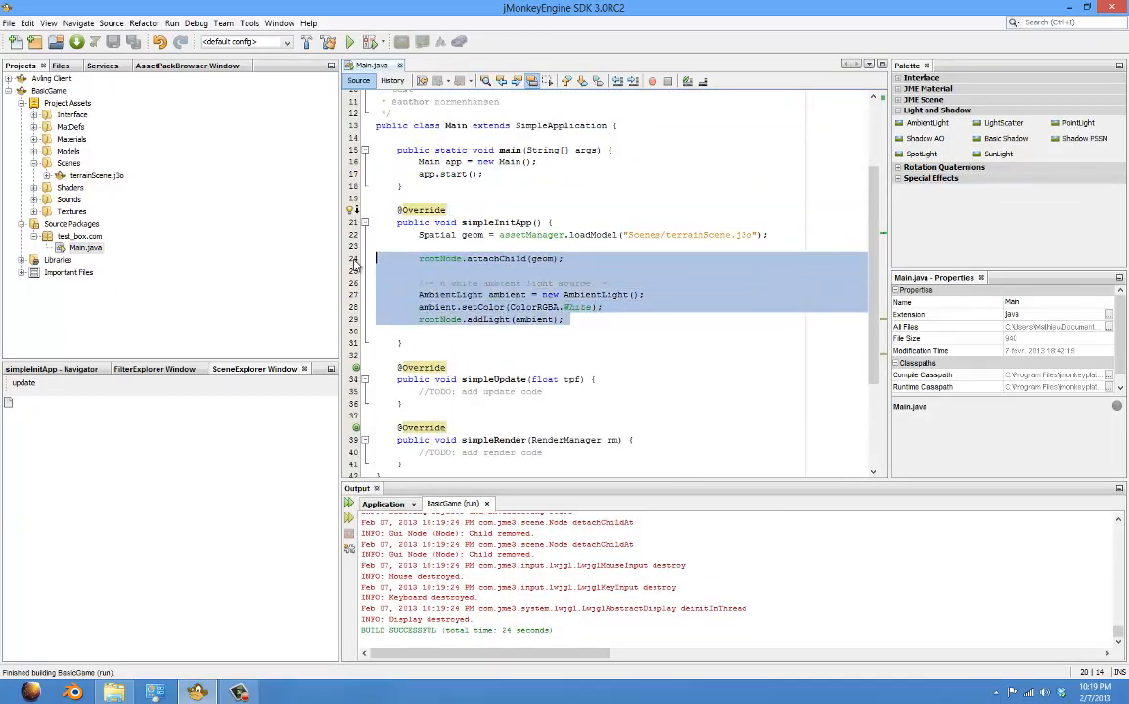
{"action": "key", "text": "Delete"}
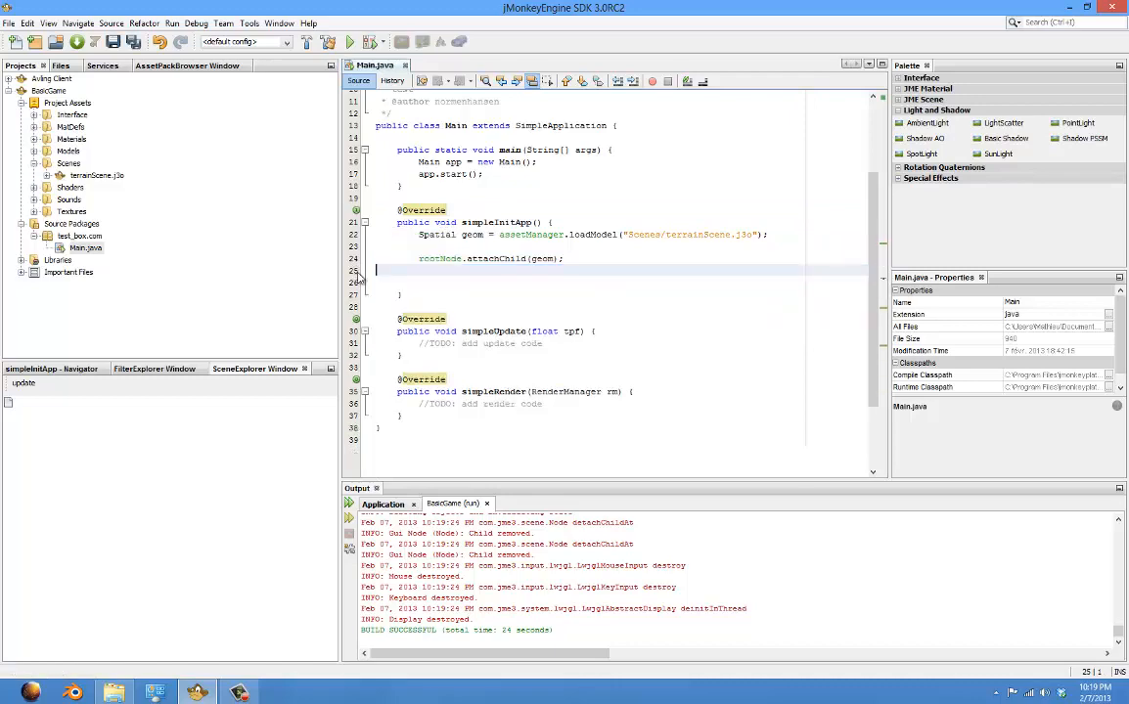
{"action": "key", "text": "ctrl+s"}
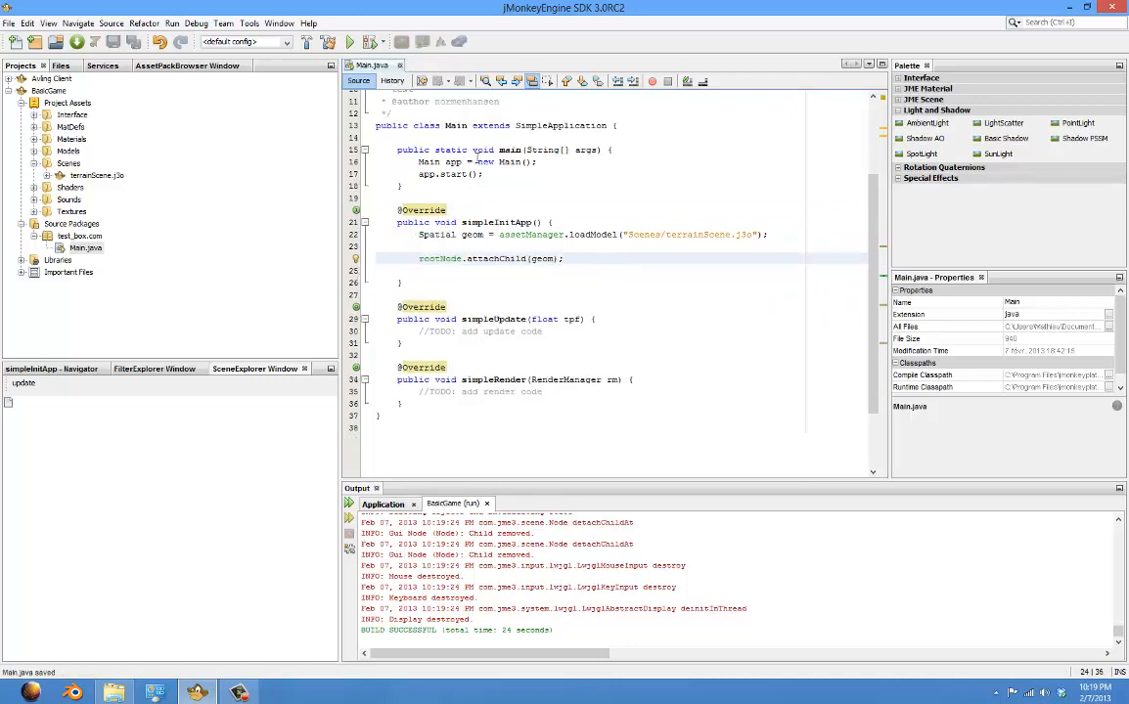
{"action": "left_click", "coordinate": [399, 66]}
Step: Open terrainScene.j3o in the SceneComposer and switch off the editor's own light in the viewport
{"action": "double_click", "coordinate": [97, 176]}
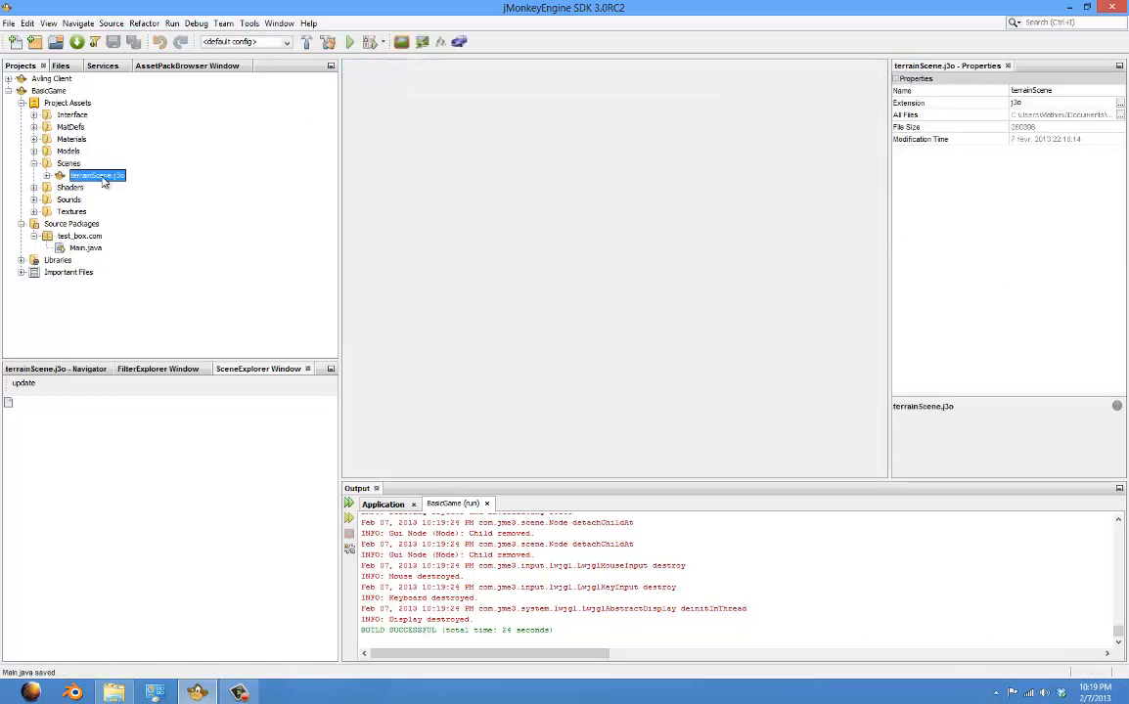
{"action": "scroll", "coordinate": [436, 397], "scroll_direction": "down", "scroll_amount": 5}
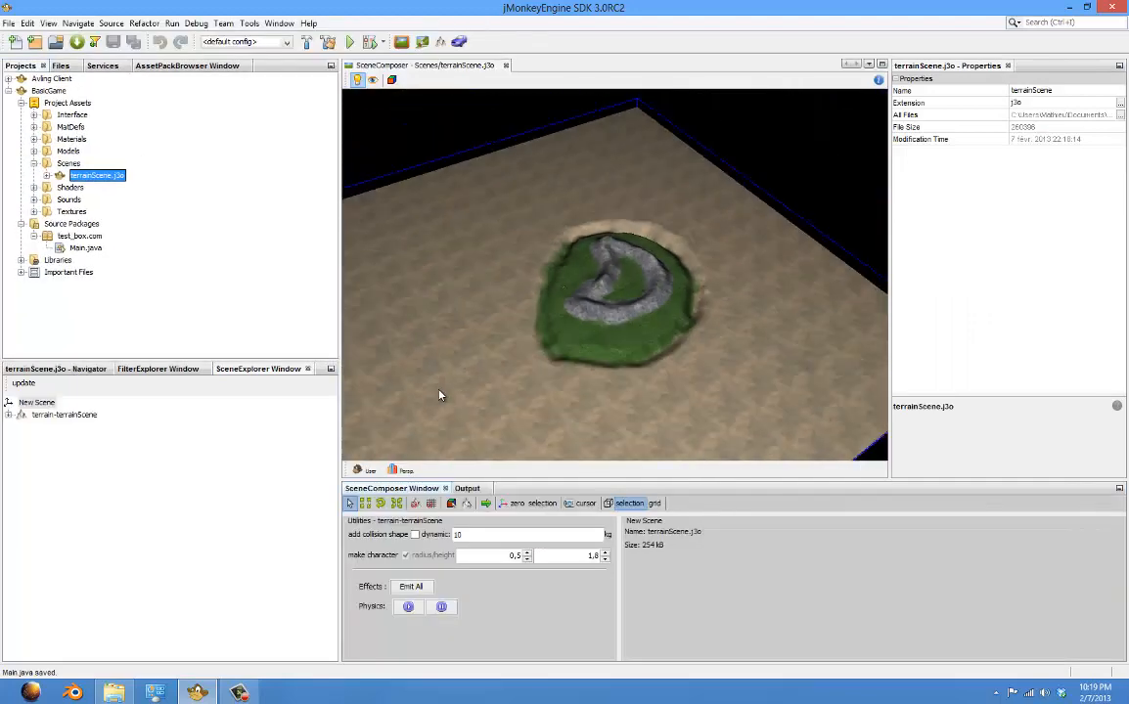
{"action": "left_click", "coordinate": [358, 81]}
{"action": "left_click_drag", "start_coordinate": [517, 331], "coordinate": [484, 358]}
Step: Add a Spot Light to the New Scene node and select it
{"action": "right_click", "coordinate": [49, 407]}
{"action": "mouse_move", "coordinate": [66, 415]}
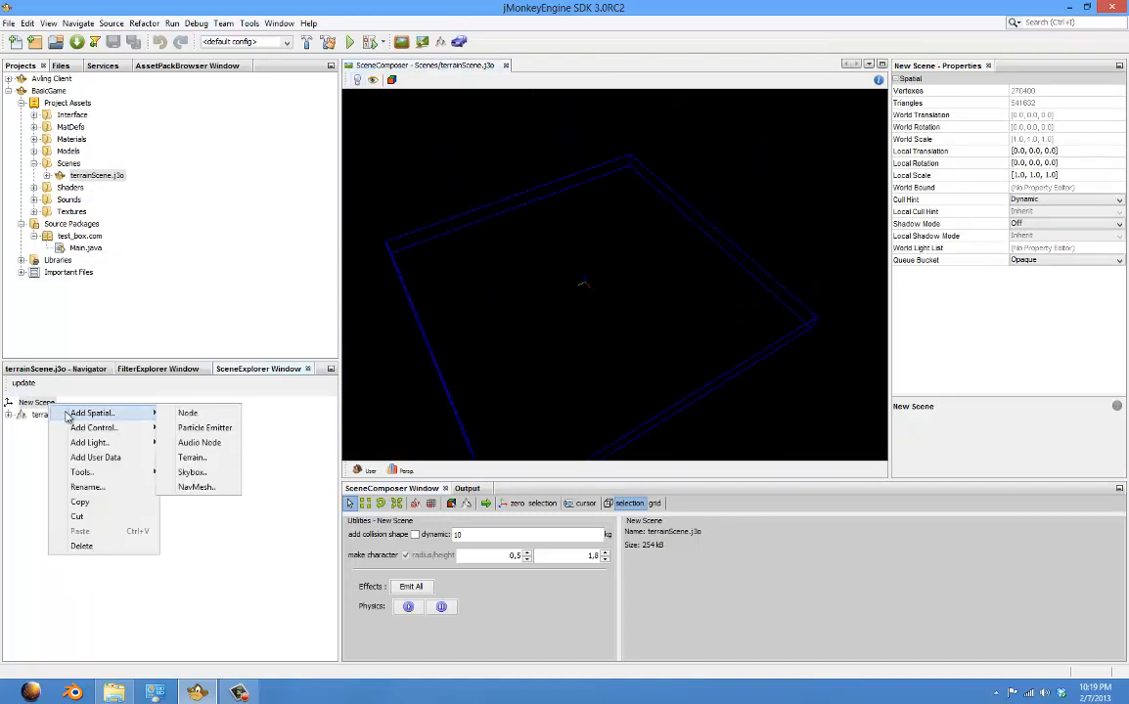
{"action": "mouse_move", "coordinate": [84, 445]}
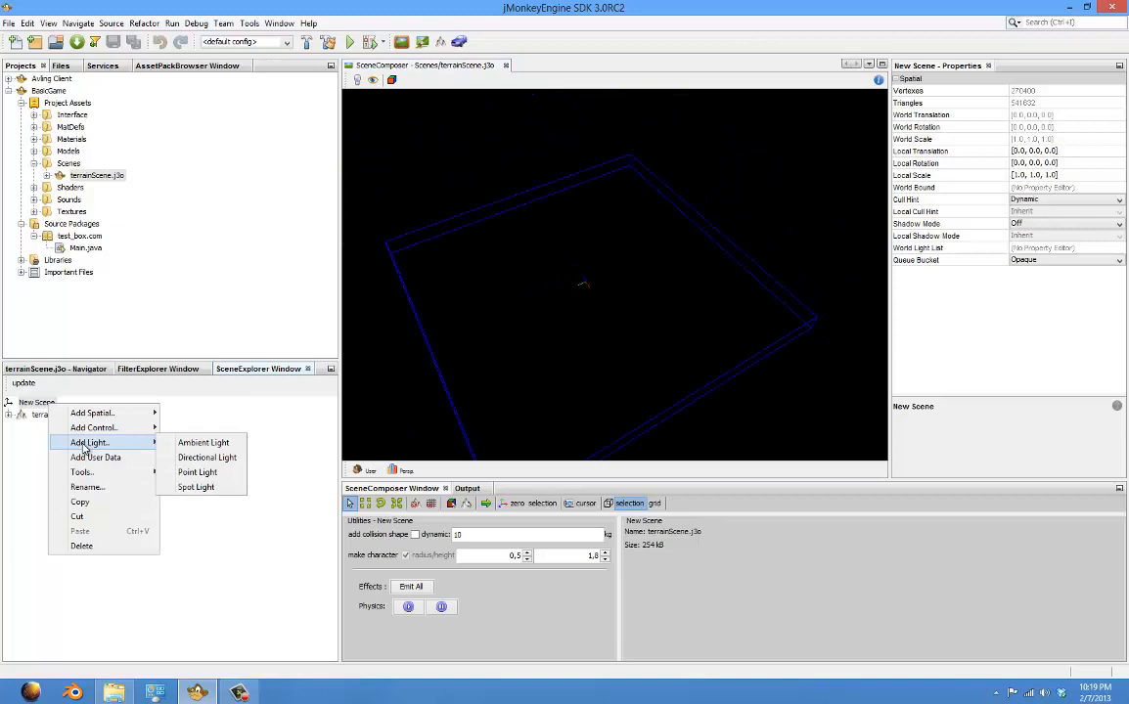
{"action": "left_click", "coordinate": [217, 488]}
{"action": "left_click", "coordinate": [46, 427]}
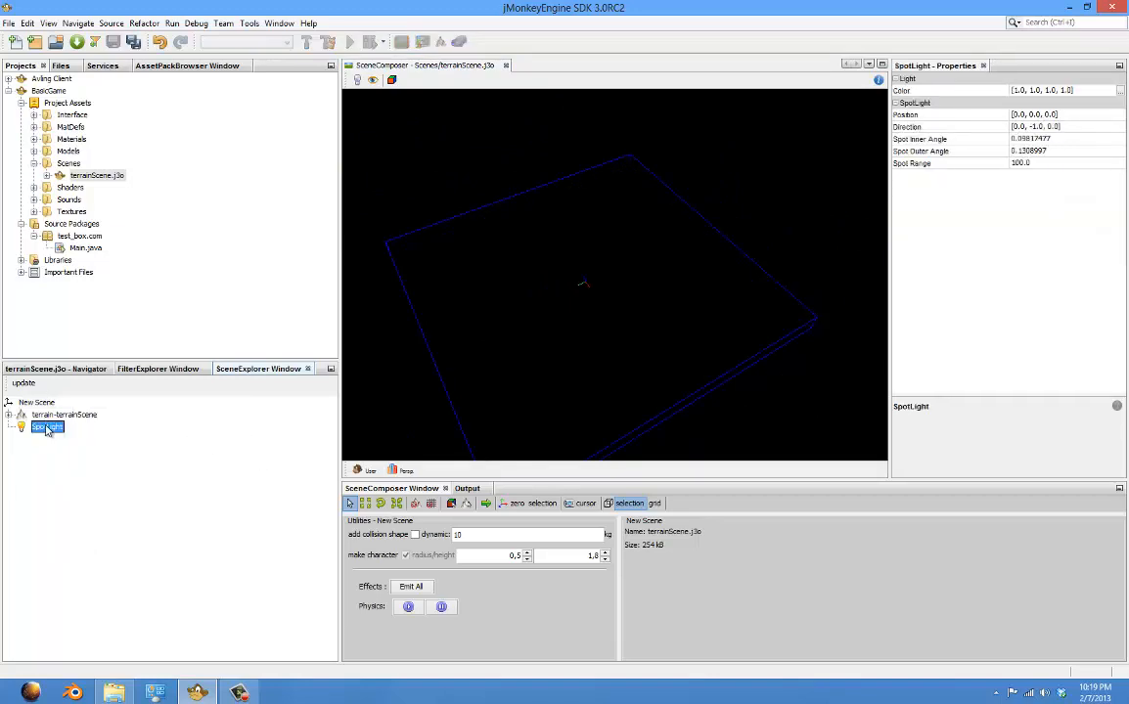
Step: Try raising the whole scene by setting New Scene's local translation to [0.0, 20.0, 0.0]
{"action": "scroll", "coordinate": [560, 347], "scroll_direction": "up", "scroll_amount": 4}
{"action": "scroll", "coordinate": [557, 348], "scroll_direction": "down", "scroll_amount": 12}
{"action": "left_click_drag", "start_coordinate": [673, 358], "coordinate": [713, 313]}
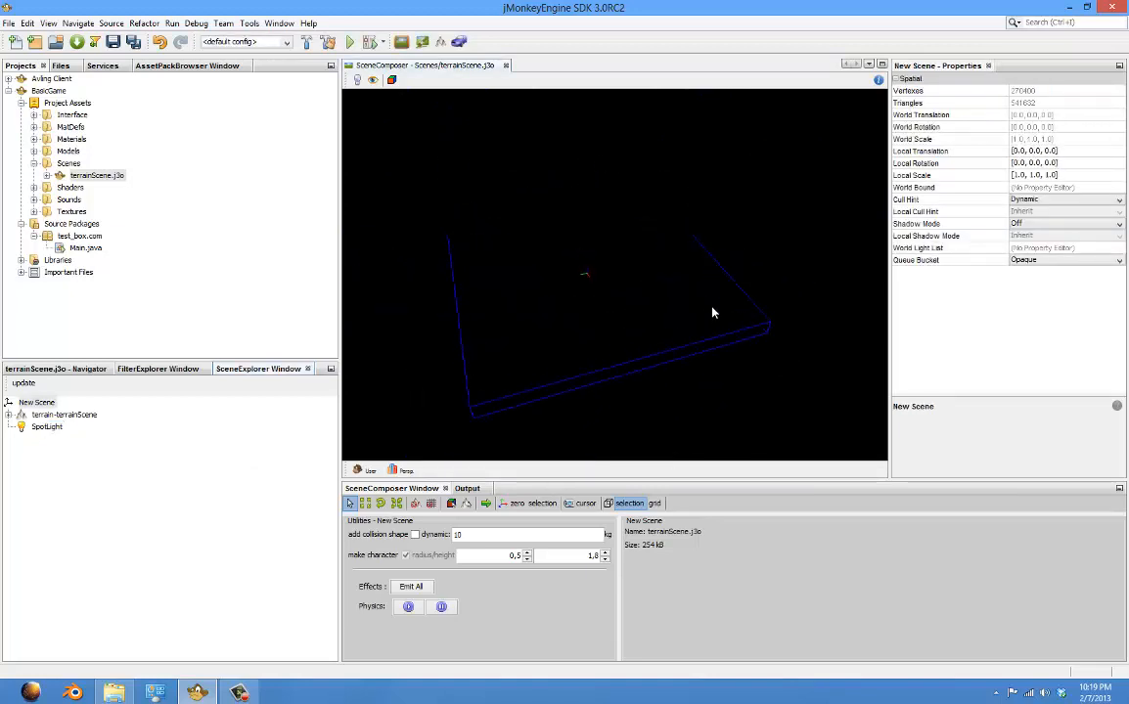
{"action": "left_click", "coordinate": [1036, 153]}
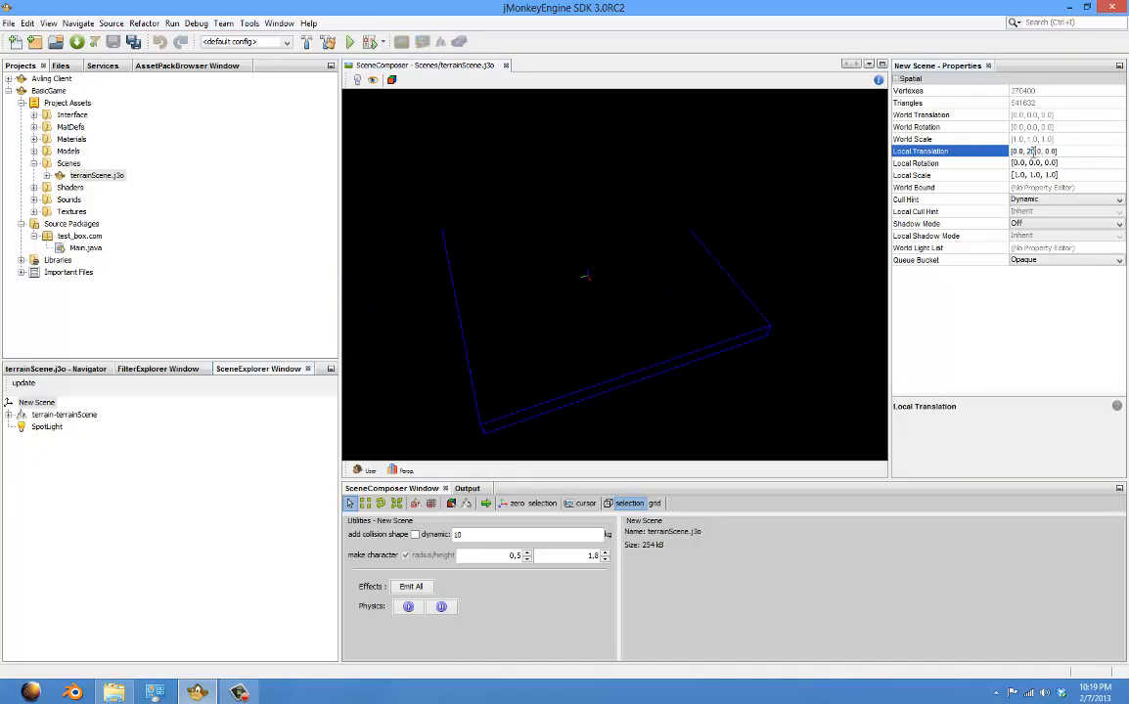
{"action": "type", "text": "2"}
{"action": "key", "text": "Return"}
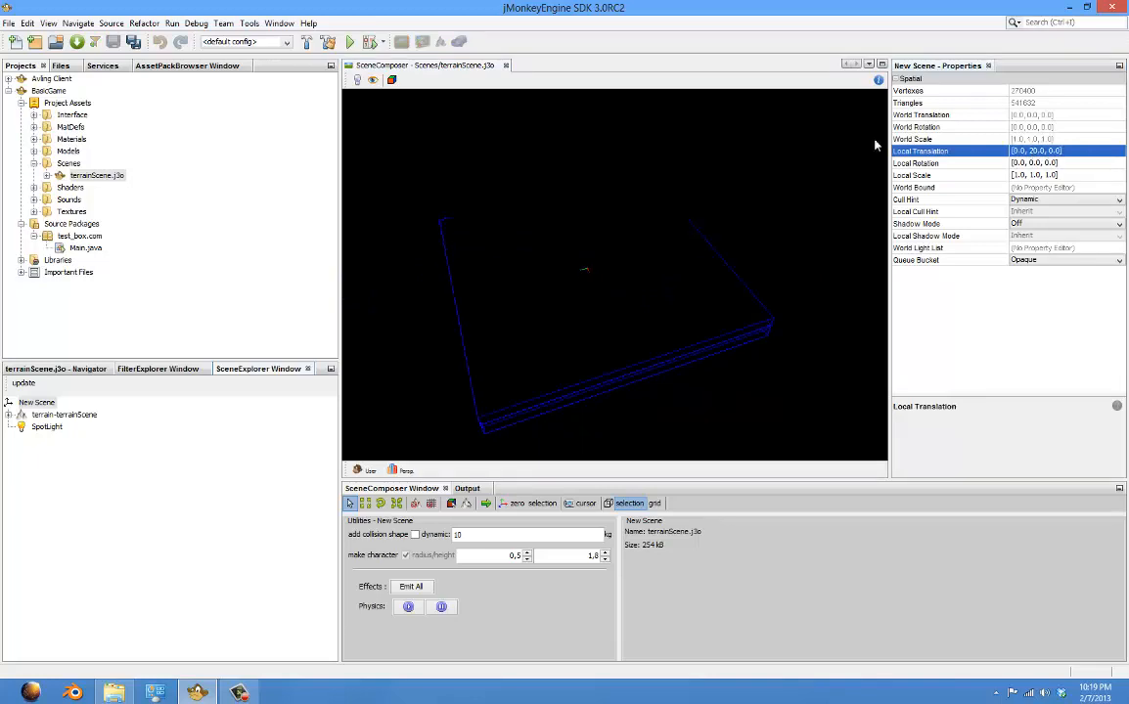
Step: Turn the editor light on and check where the terrain sits relative to the origin
{"action": "scroll", "coordinate": [774, 384], "scroll_direction": "up", "scroll_amount": 4}
{"action": "left_click_drag", "start_coordinate": [773, 386], "coordinate": [808, 250]}
{"action": "left_click", "coordinate": [357, 79]}
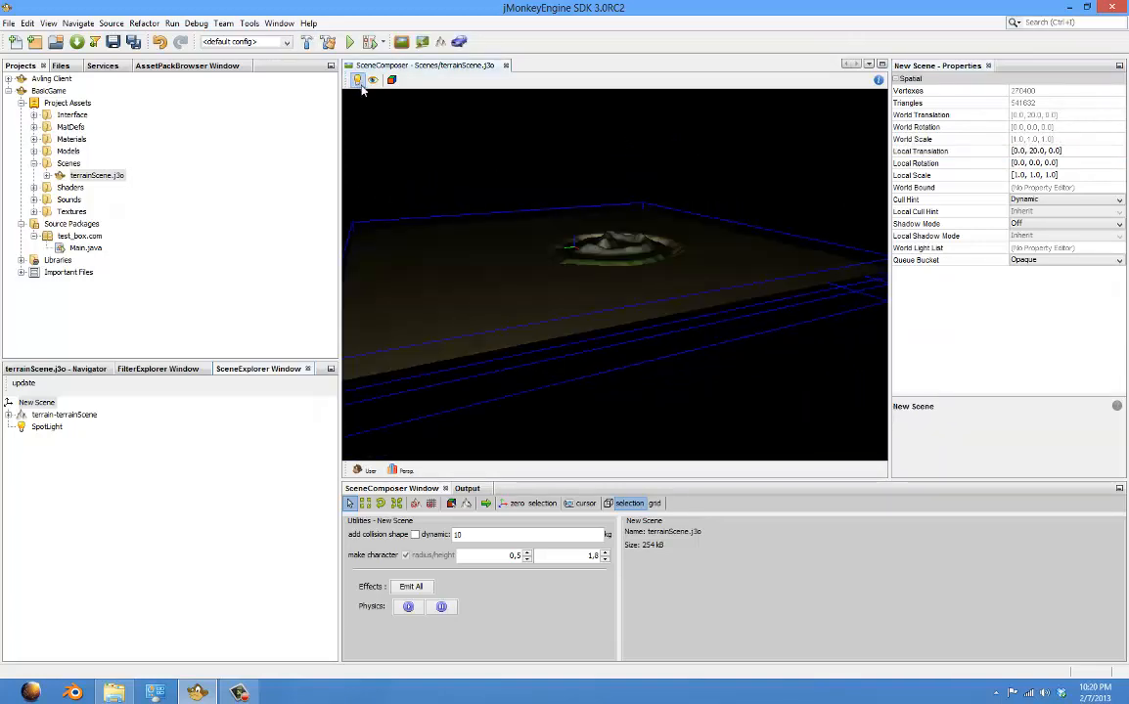
{"action": "left_click_drag", "start_coordinate": [555, 215], "coordinate": [673, 322]}
{"action": "scroll", "coordinate": [672, 322], "scroll_direction": "up", "scroll_amount": 2}
{"action": "scroll", "coordinate": [673, 322], "scroll_direction": "down", "scroll_amount": 10}
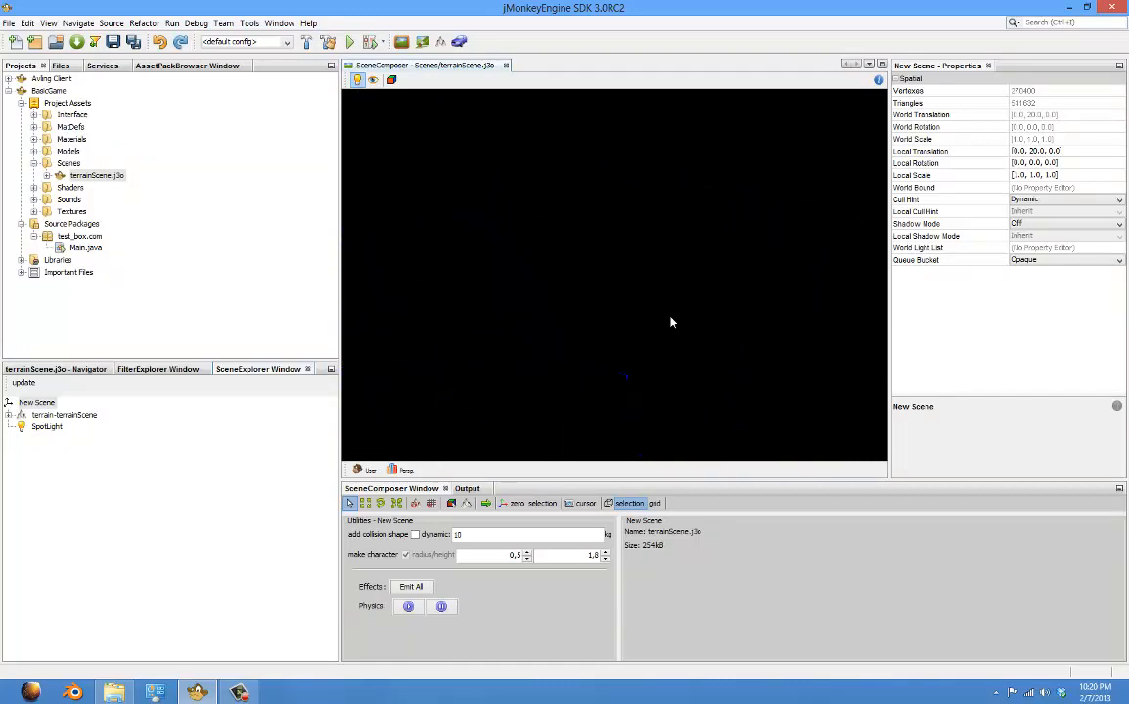
{"action": "scroll", "coordinate": [672, 321], "scroll_direction": "up", "scroll_amount": 10}
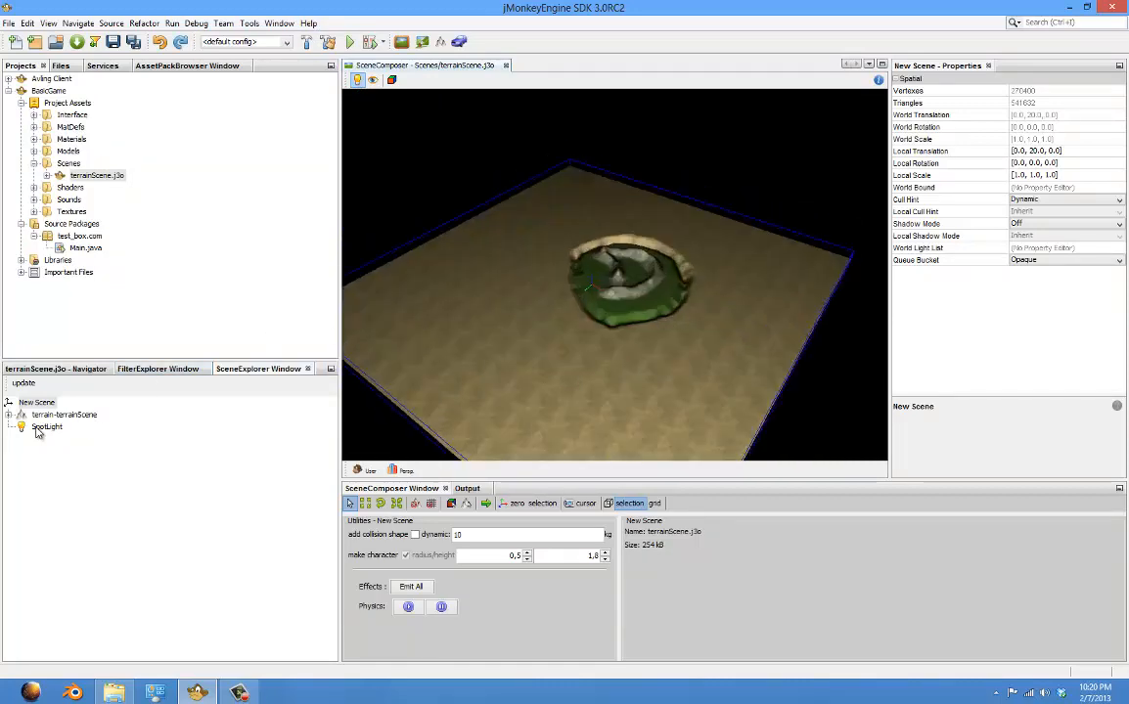
Step: Set the SpotLight's position to [0.0, 20.0, 0.0]
{"action": "left_click", "coordinate": [46, 427]}
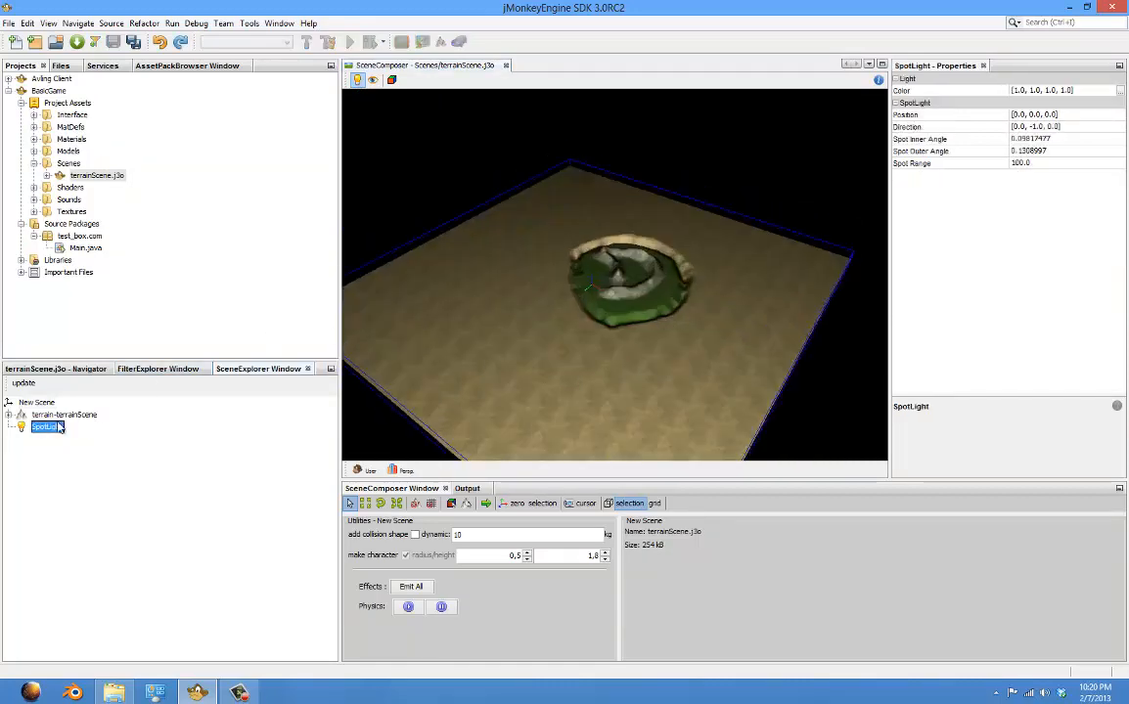
{"action": "left_click", "coordinate": [1039, 115]}
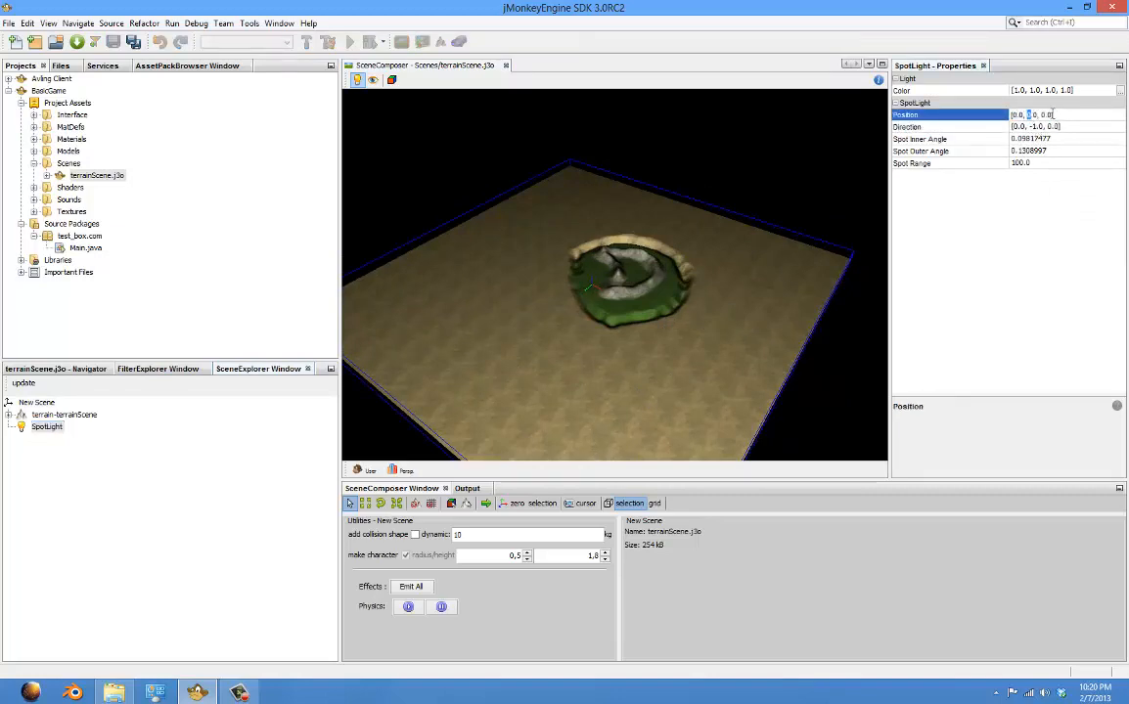
{"action": "type", "text": "20"}
{"action": "key", "text": "Return"}
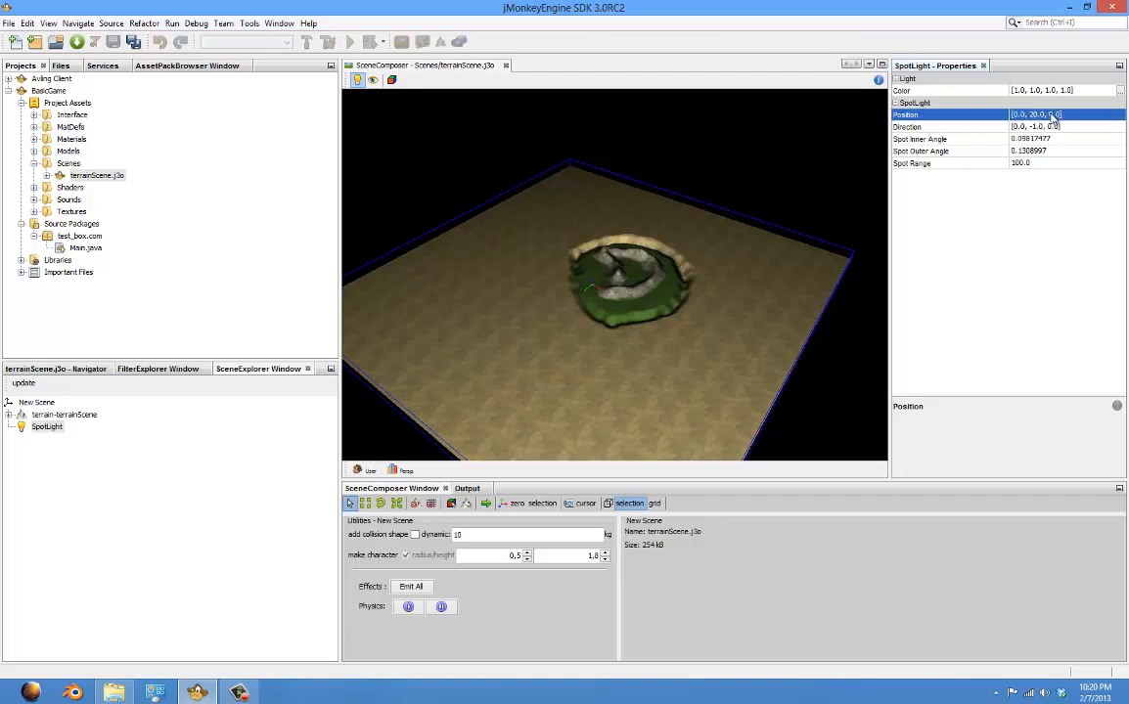
Step: Turn the editor light off and examine the area of terrain the spotlight illuminates
{"action": "scroll", "coordinate": [645, 228], "scroll_direction": "up", "scroll_amount": 5}
{"action": "left_click", "coordinate": [357, 81]}
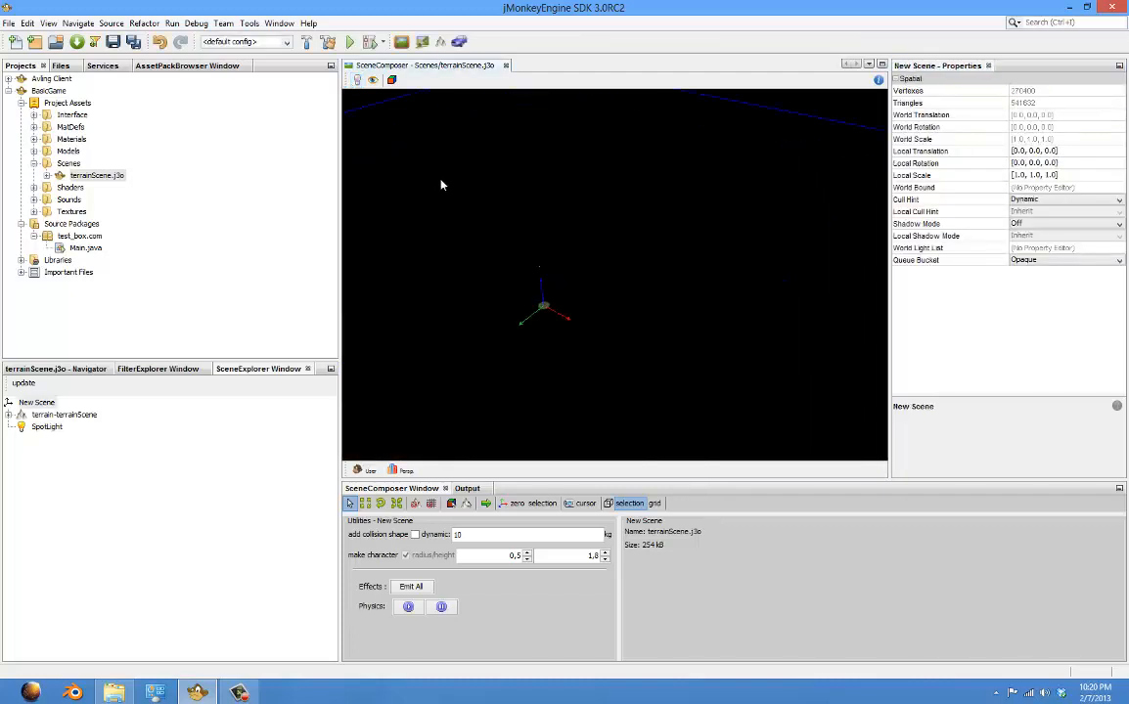
{"action": "left_click_drag", "start_coordinate": [279, 280], "coordinate": [503, 277]}
{"action": "right_click_drag", "start_coordinate": [531, 373], "coordinate": [564, 325]}
{"action": "scroll", "coordinate": [669, 299], "scroll_direction": "up", "scroll_amount": 4}
{"action": "scroll", "coordinate": [574, 332], "scroll_direction": "up", "scroll_amount": 3}
{"action": "scroll", "coordinate": [563, 325], "scroll_direction": "up", "scroll_amount": 3}
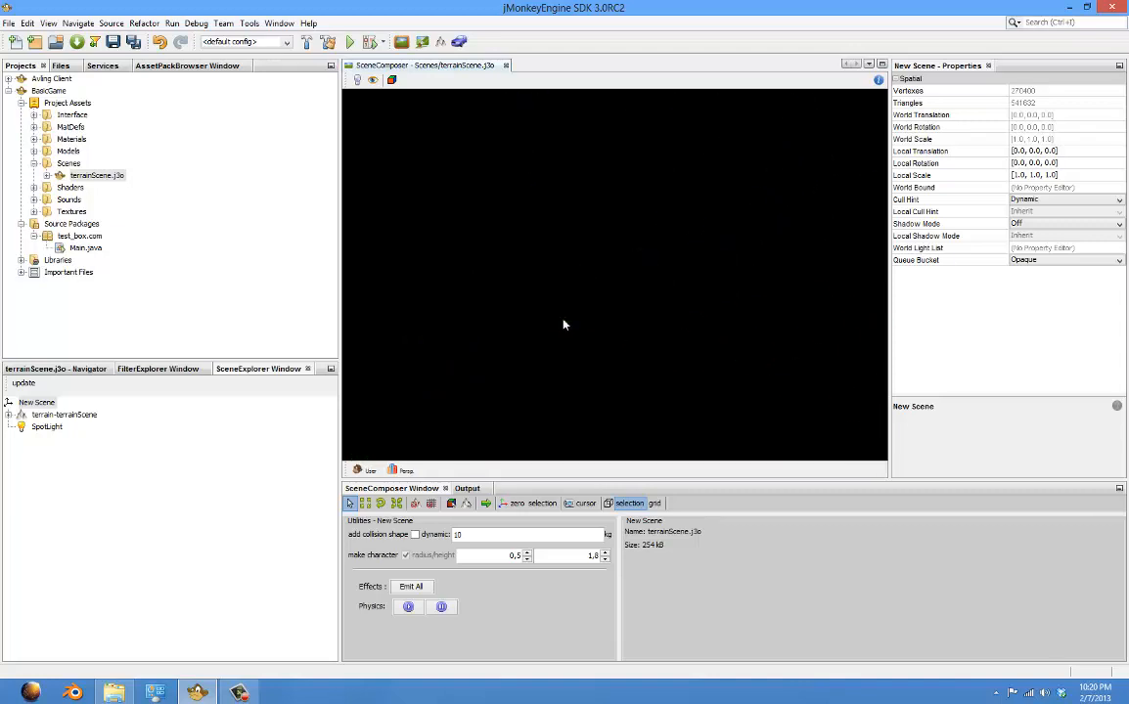
{"action": "scroll", "coordinate": [560, 320], "scroll_direction": "down", "scroll_amount": 3}
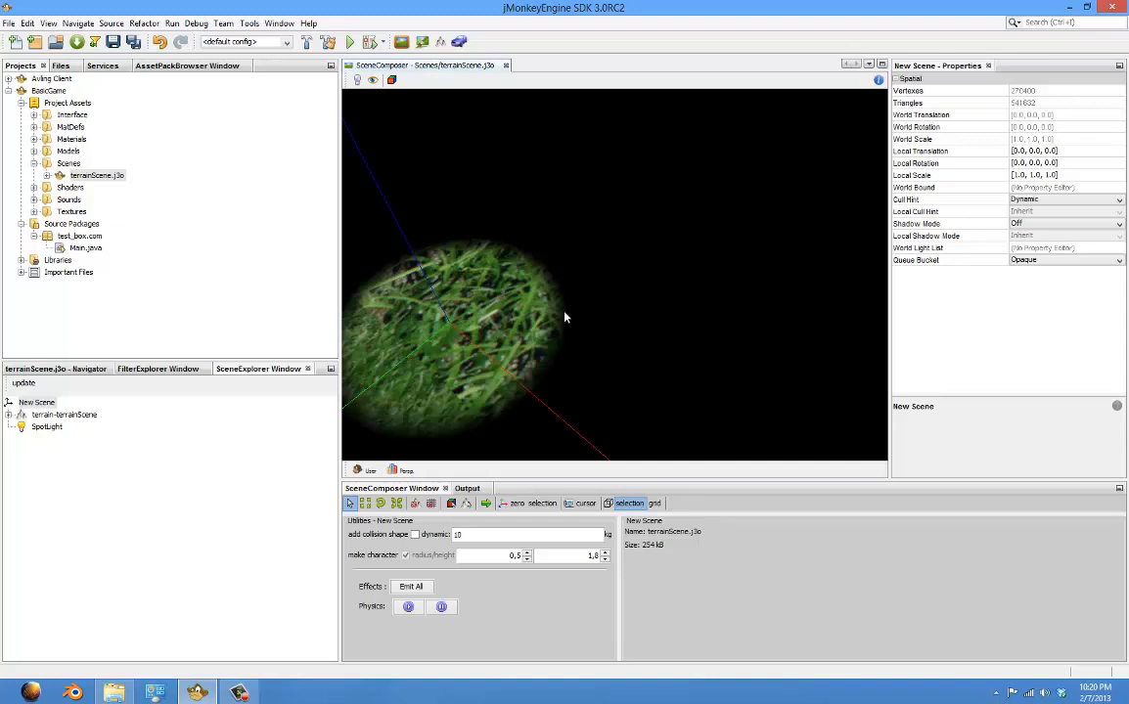
{"action": "mouse_move", "coordinate": [565, 313]}
{"action": "right_mouse_down"}
{"action": "mouse_move", "coordinate": [578, 305]}
{"action": "mouse_move", "coordinate": [569, 319]}
{"action": "right_mouse_up"}
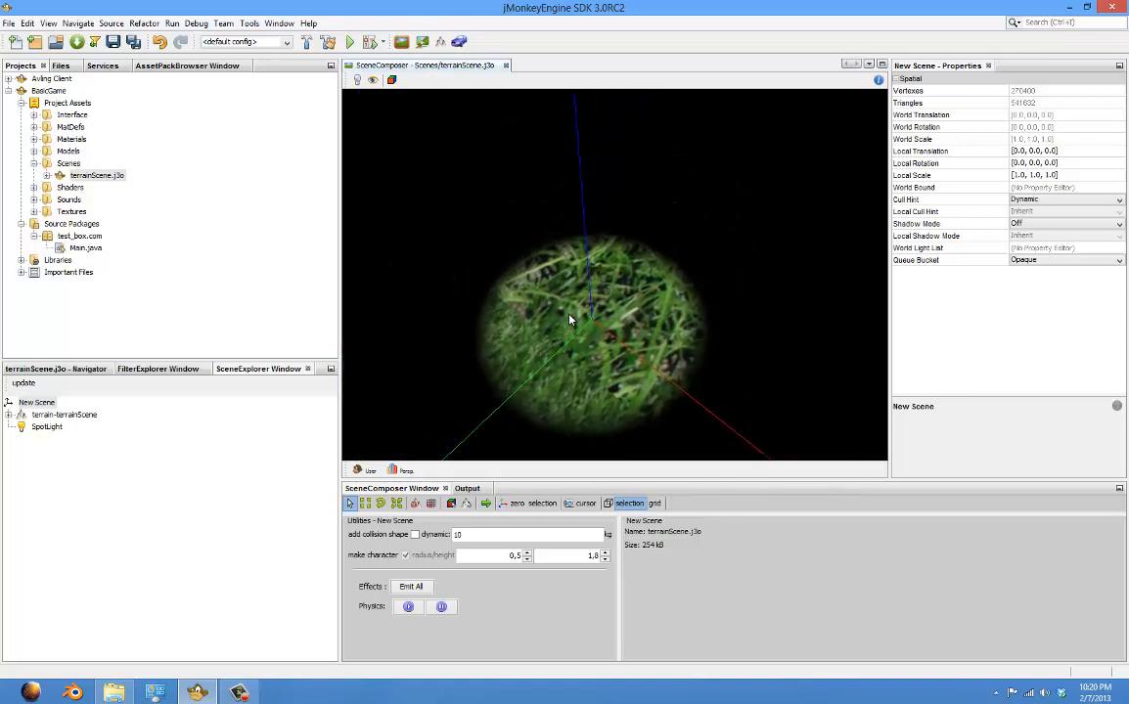
{"action": "scroll", "coordinate": [570, 318], "scroll_direction": "down", "scroll_amount": 6}
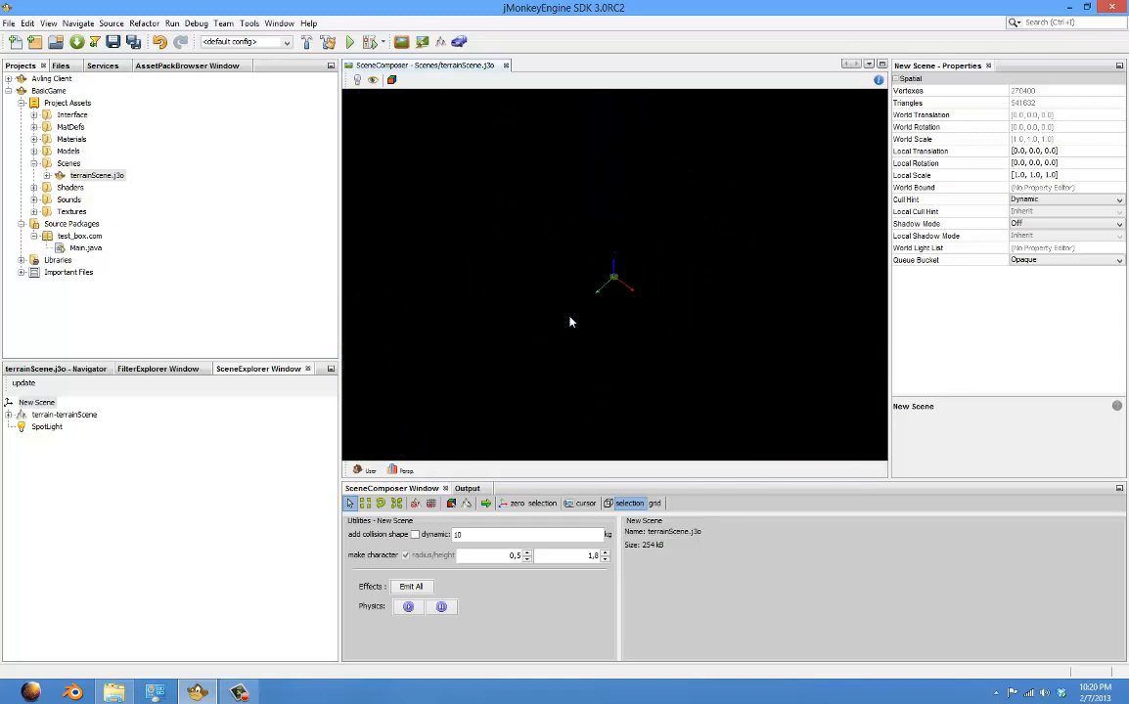
{"action": "scroll", "coordinate": [569, 323], "scroll_direction": "up", "scroll_amount": 2}
{"action": "scroll", "coordinate": [557, 324], "scroll_direction": "down", "scroll_amount": 3}
{"action": "scroll", "coordinate": [555, 324], "scroll_direction": "up", "scroll_amount": 3}
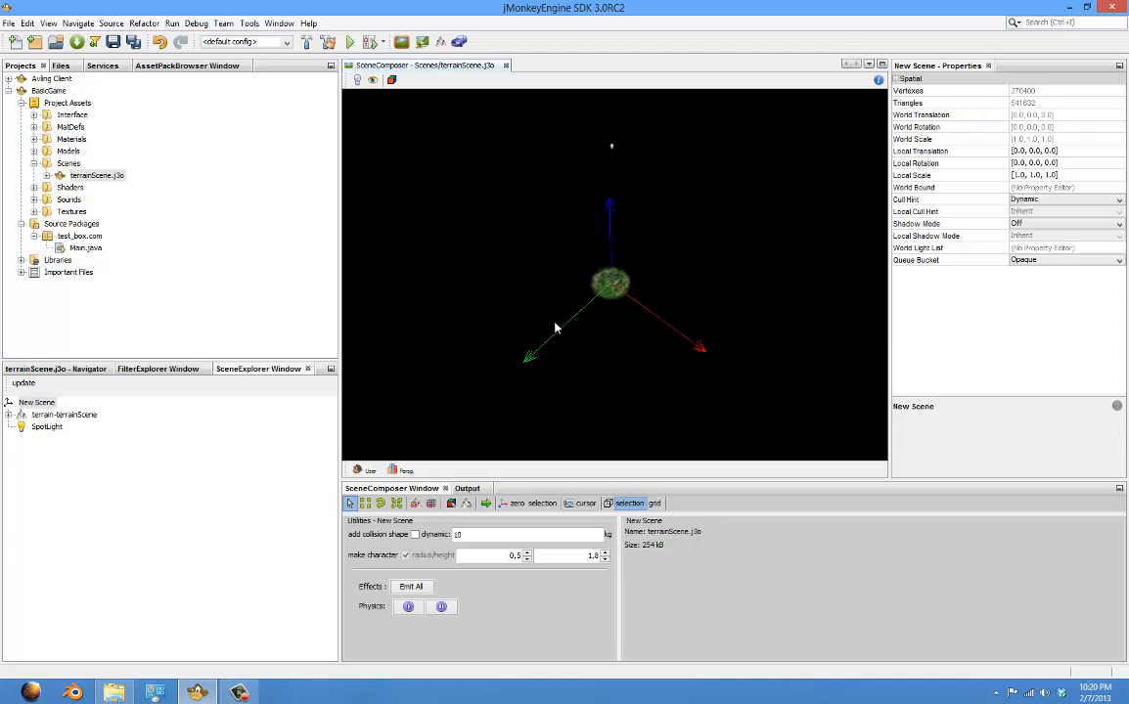
{"action": "scroll", "coordinate": [554, 323], "scroll_direction": "down", "scroll_amount": 3}
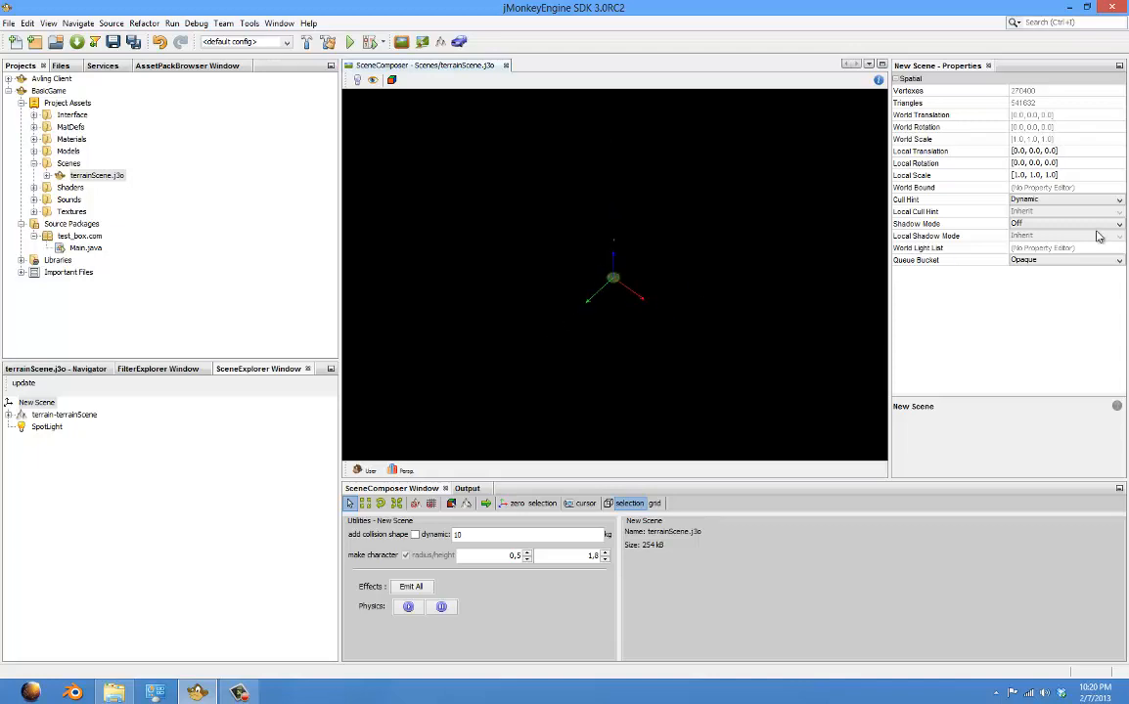
Step: Set the SpotLight's outer angle to 500
{"action": "left_click", "coordinate": [46, 427]}
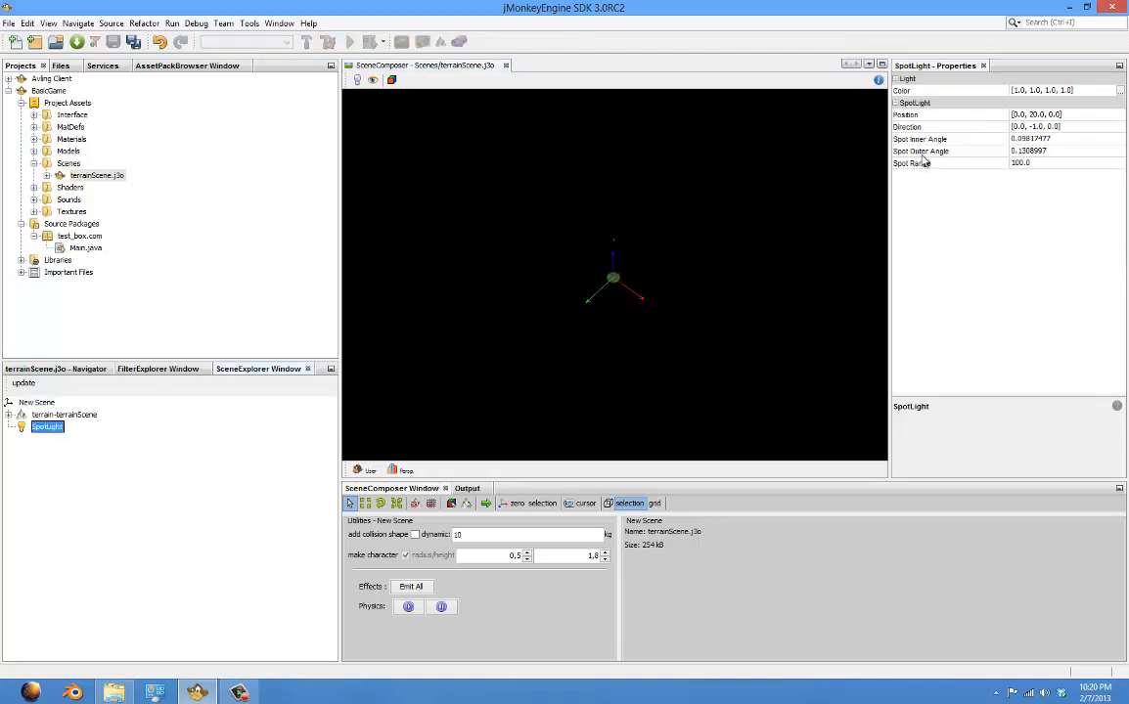
{"action": "left_click", "coordinate": [1032, 152]}
{"action": "type", "text": "5"}
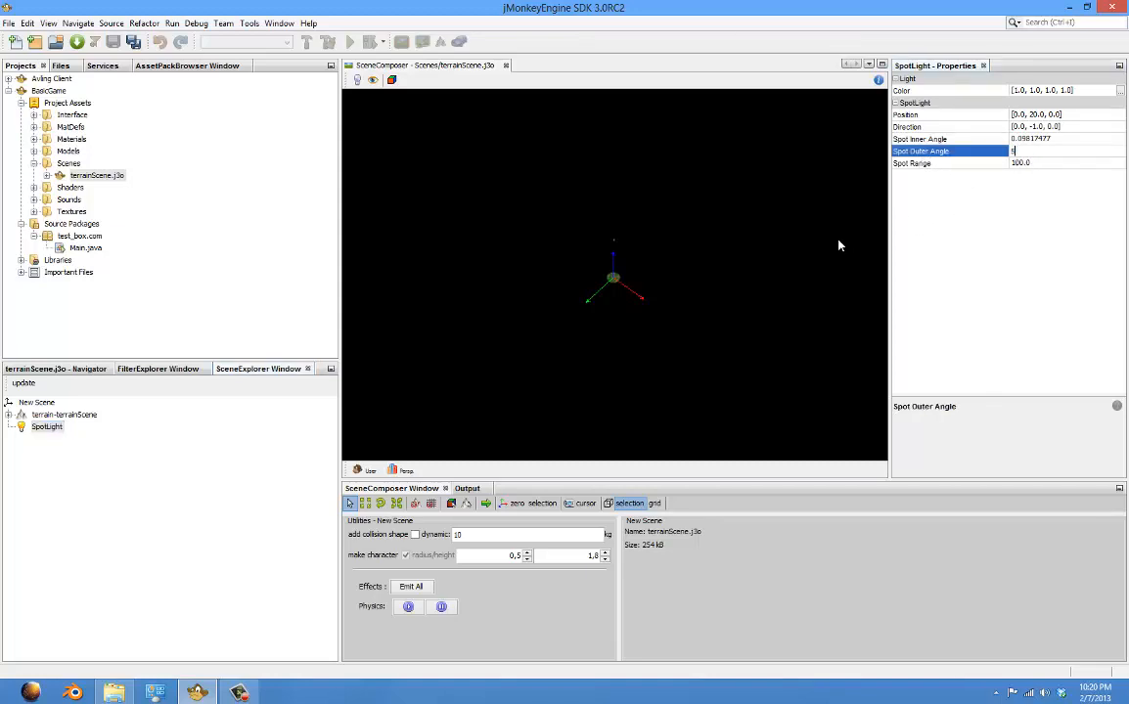
{"action": "type", "text": "00"}
{"action": "key", "text": "Return"}
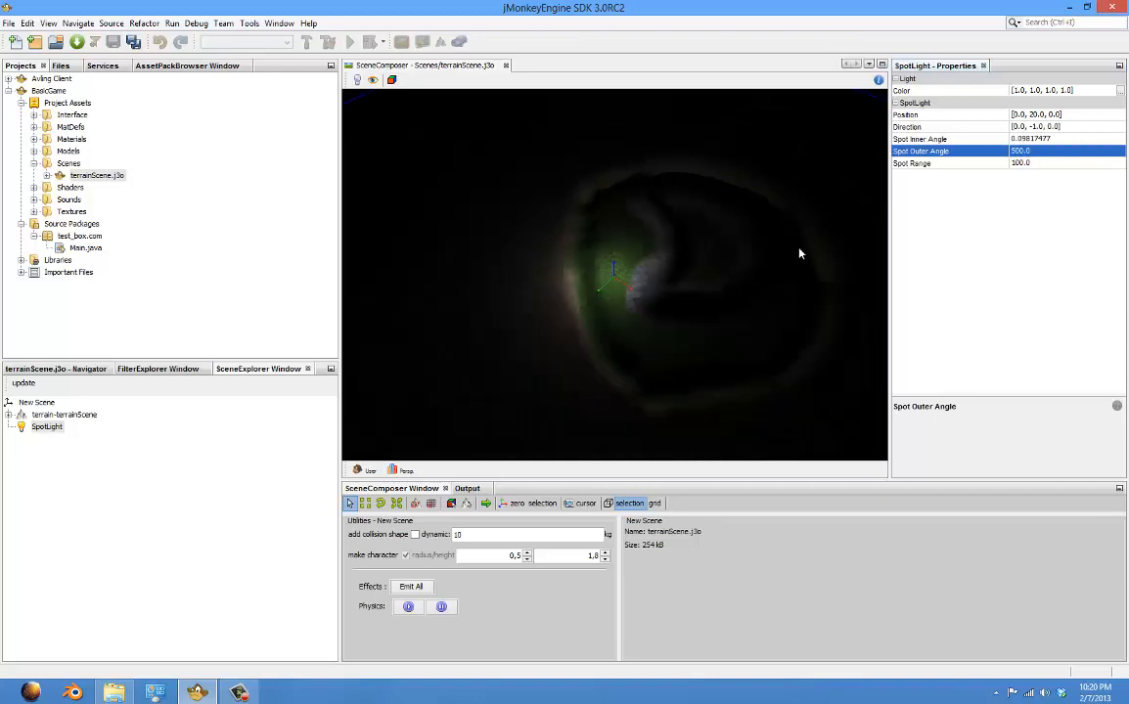
Step: Set the SpotLight's inner angle to 1
{"action": "scroll", "coordinate": [807, 264], "scroll_direction": "down", "scroll_amount": 3}
{"action": "left_click_drag", "start_coordinate": [617, 248], "coordinate": [752, 233]}
{"action": "scroll", "coordinate": [755, 264], "scroll_direction": "up", "scroll_amount": 10}
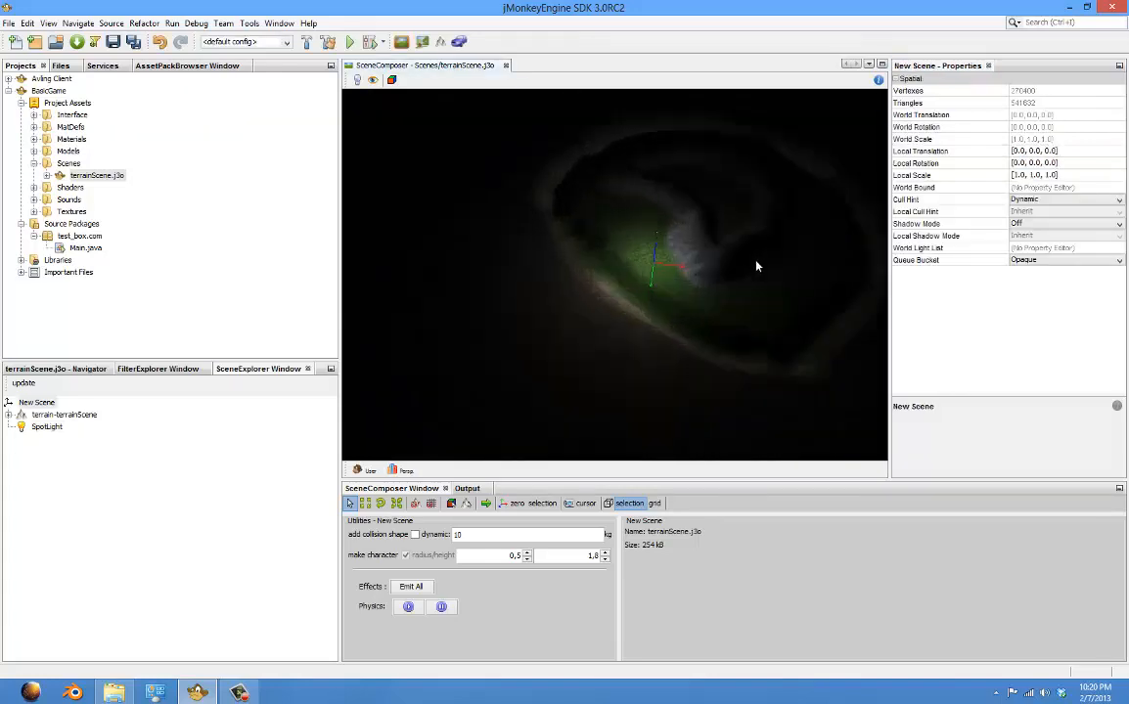
{"action": "left_click", "coordinate": [46, 427]}
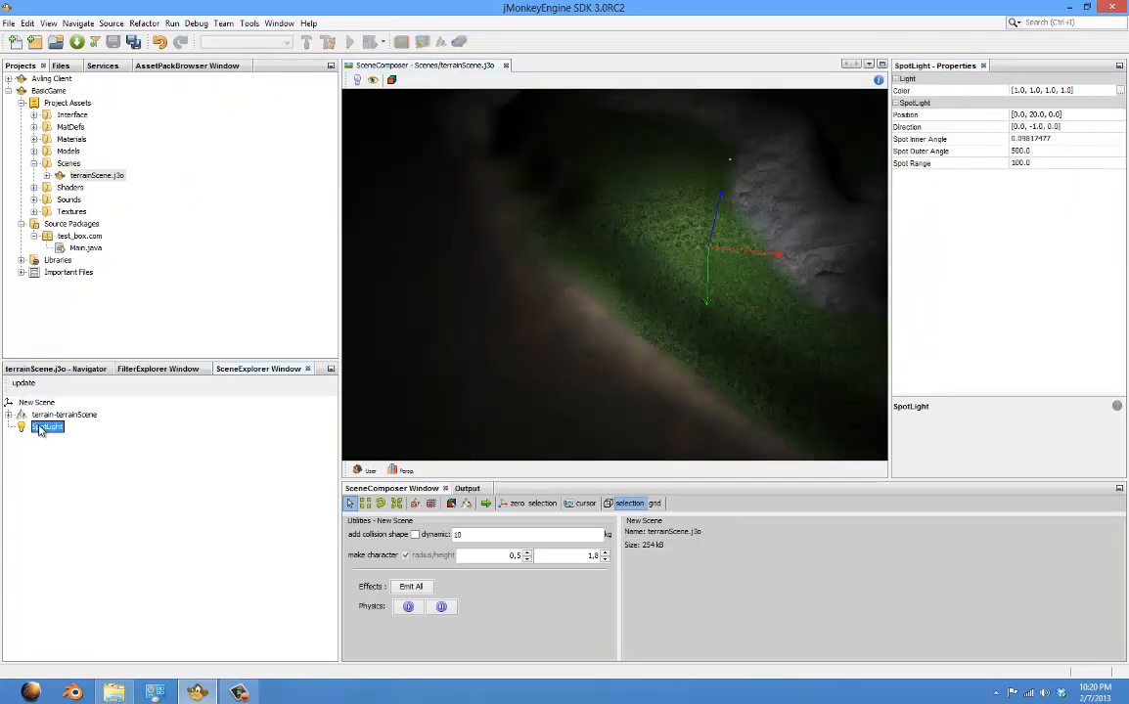
{"action": "left_click", "coordinate": [922, 139]}
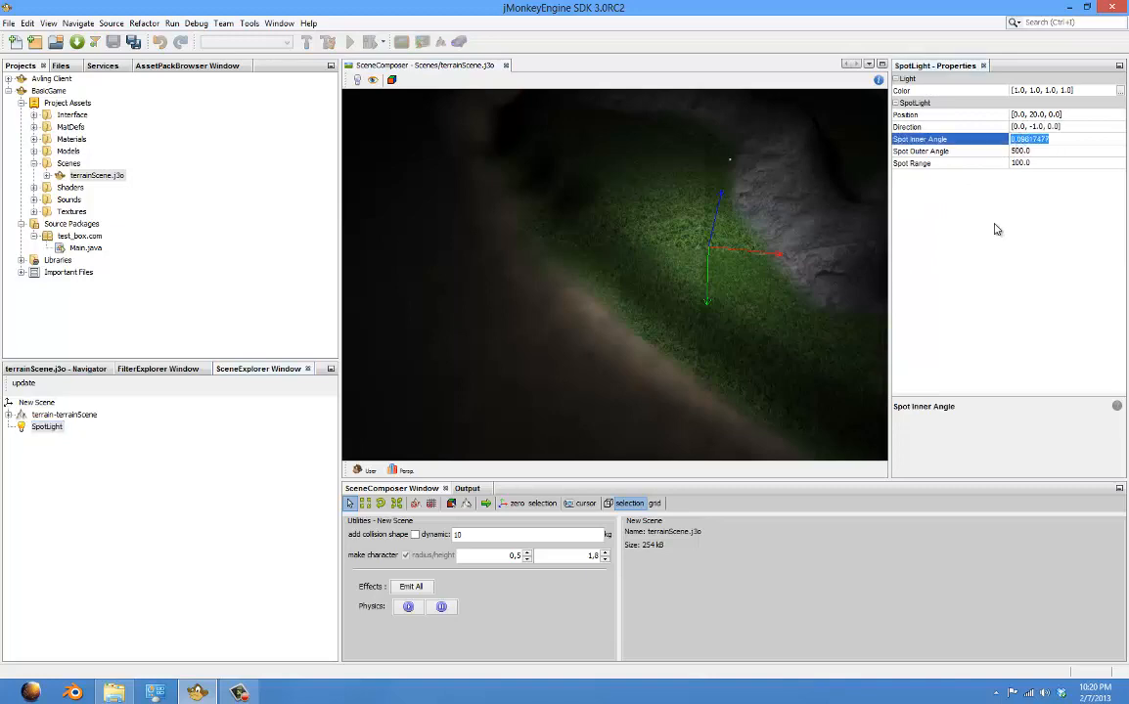
{"action": "type", "text": "1"}
{"action": "key", "text": "Return"}
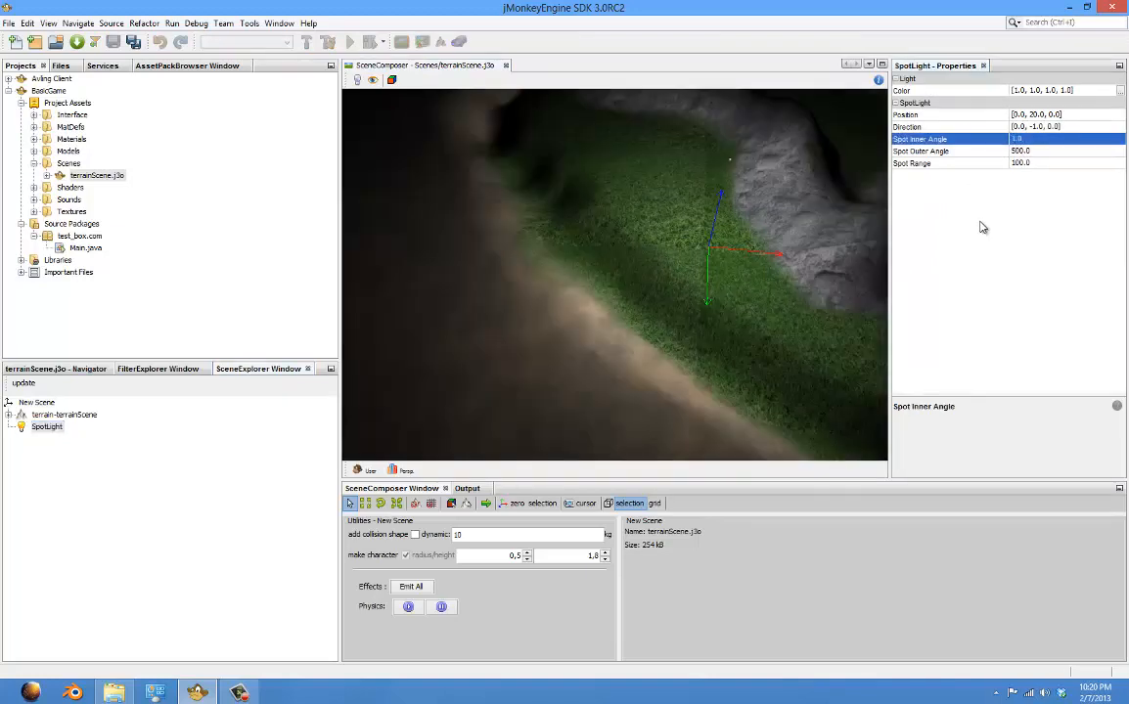
Step: Set the SpotLight's range to 250 and check the lighting on the terrain
{"action": "left_click", "coordinate": [1019, 165]}
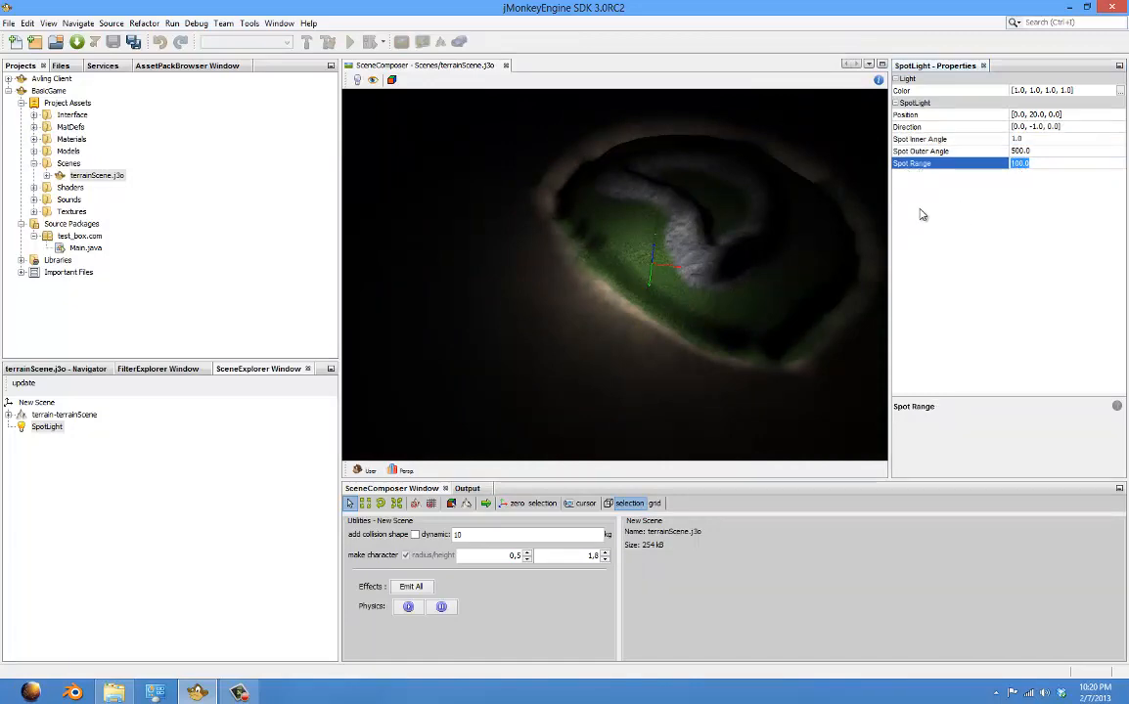
{"action": "type", "text": "250"}
{"action": "key", "text": "Return"}
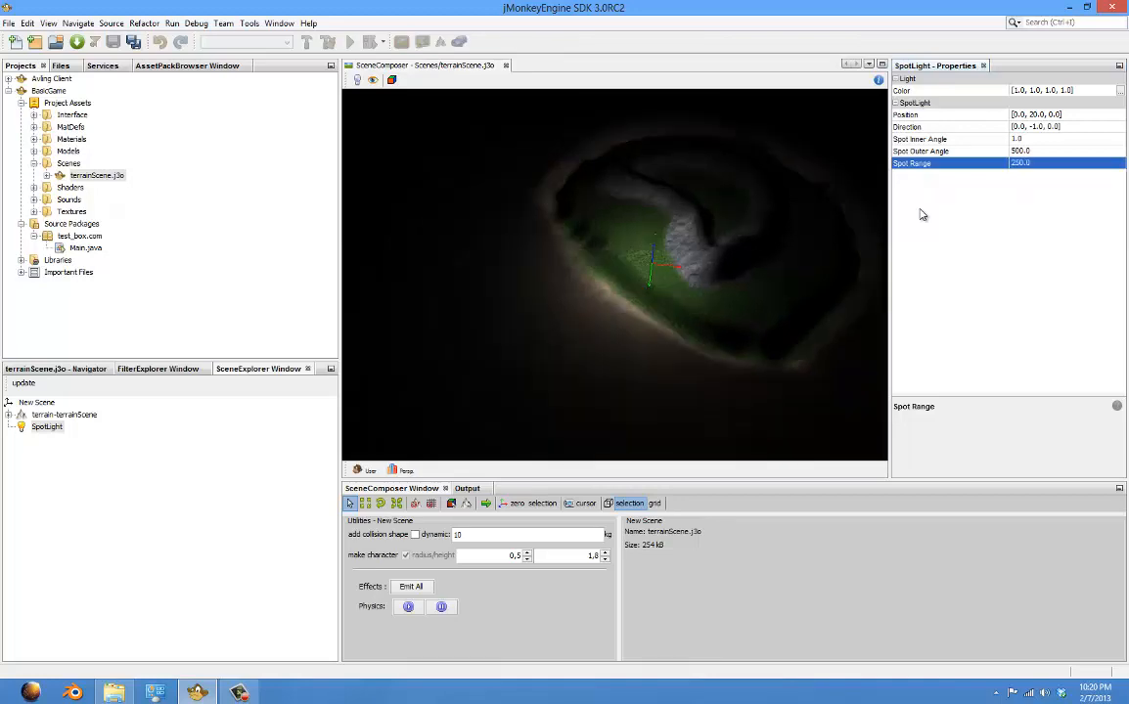
{"action": "scroll", "coordinate": [786, 264], "scroll_direction": "up", "scroll_amount": 5}
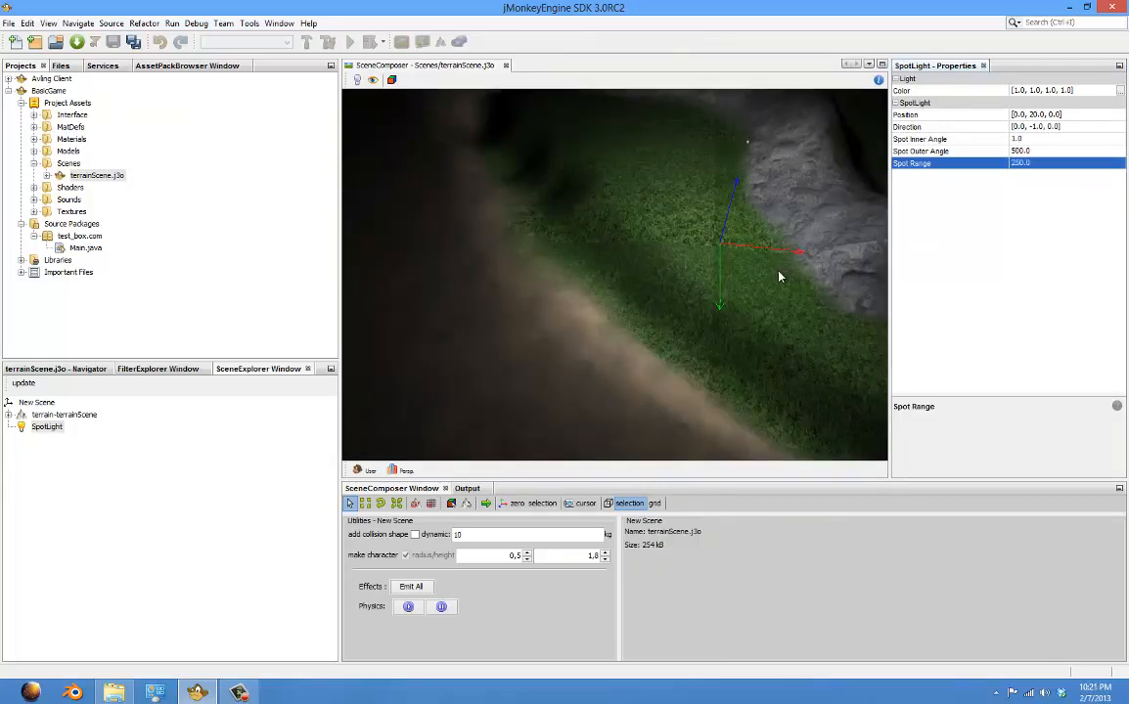
{"action": "left_click_drag", "start_coordinate": [778, 272], "coordinate": [704, 274]}
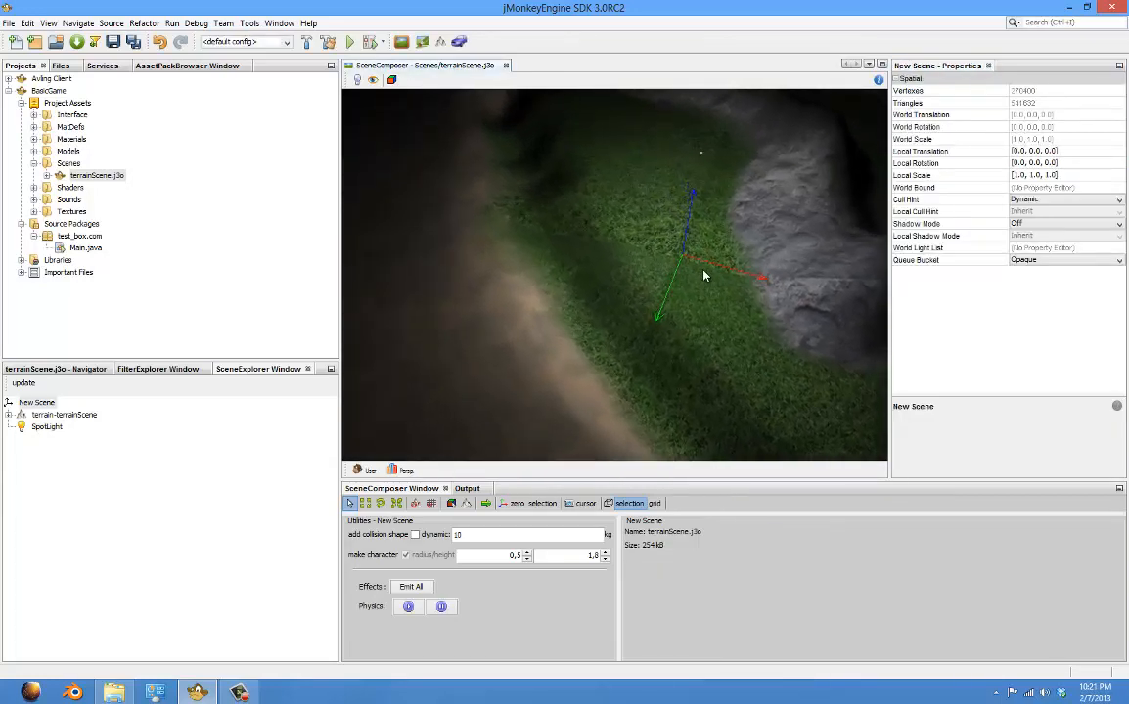
Step: Set the SpotLight's X and Z position to 20, making its position 20, 20, 20
{"action": "scroll", "coordinate": [706, 269], "scroll_direction": "down", "scroll_amount": 5}
{"action": "scroll", "coordinate": [711, 262], "scroll_direction": "up", "scroll_amount": 5}
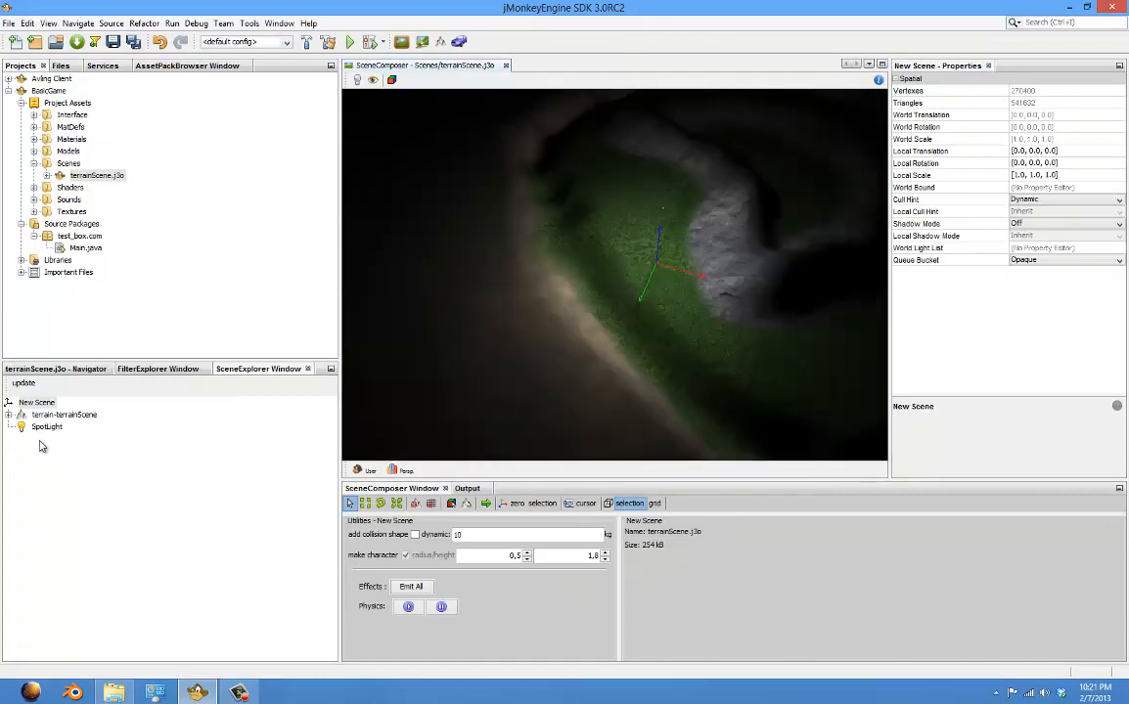
{"action": "left_click", "coordinate": [46, 426]}
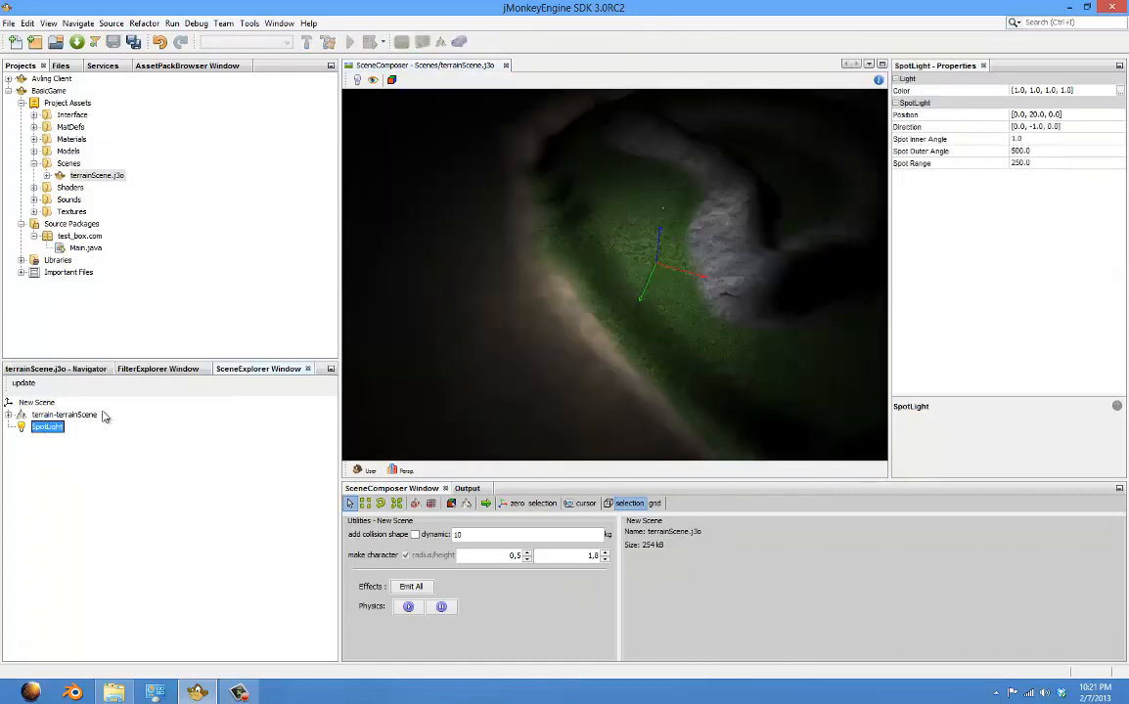
{"action": "left_click", "coordinate": [1016, 114]}
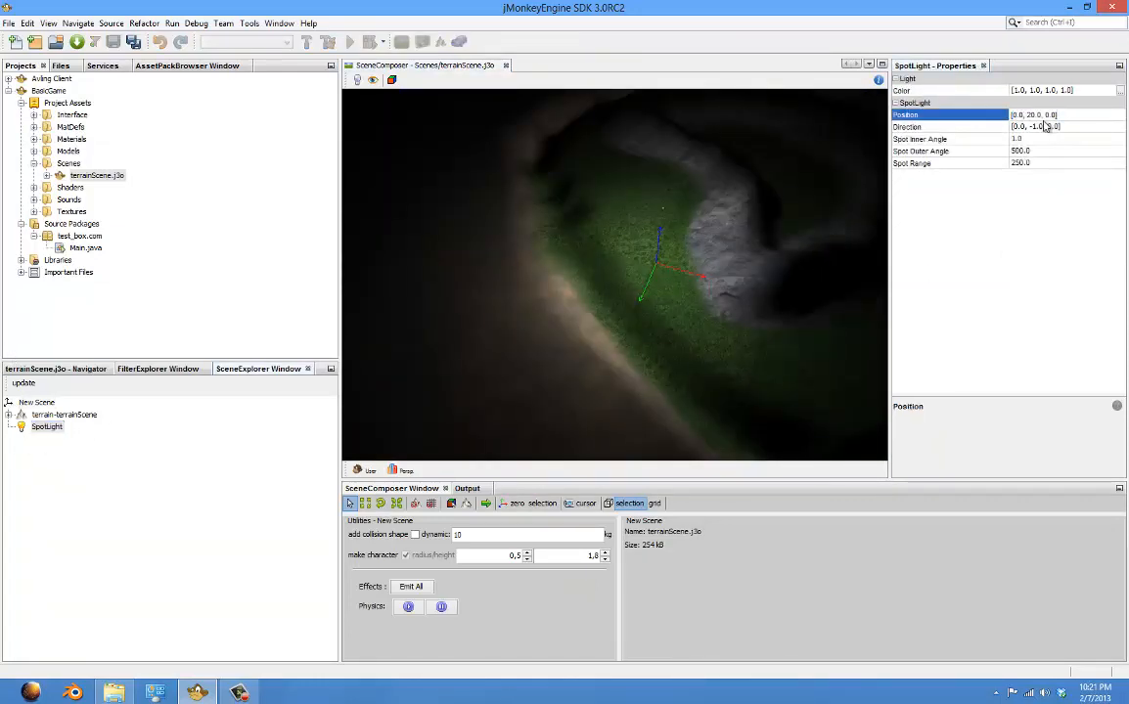
{"action": "type", "text": "2"}
{"action": "key", "text": "Return"}
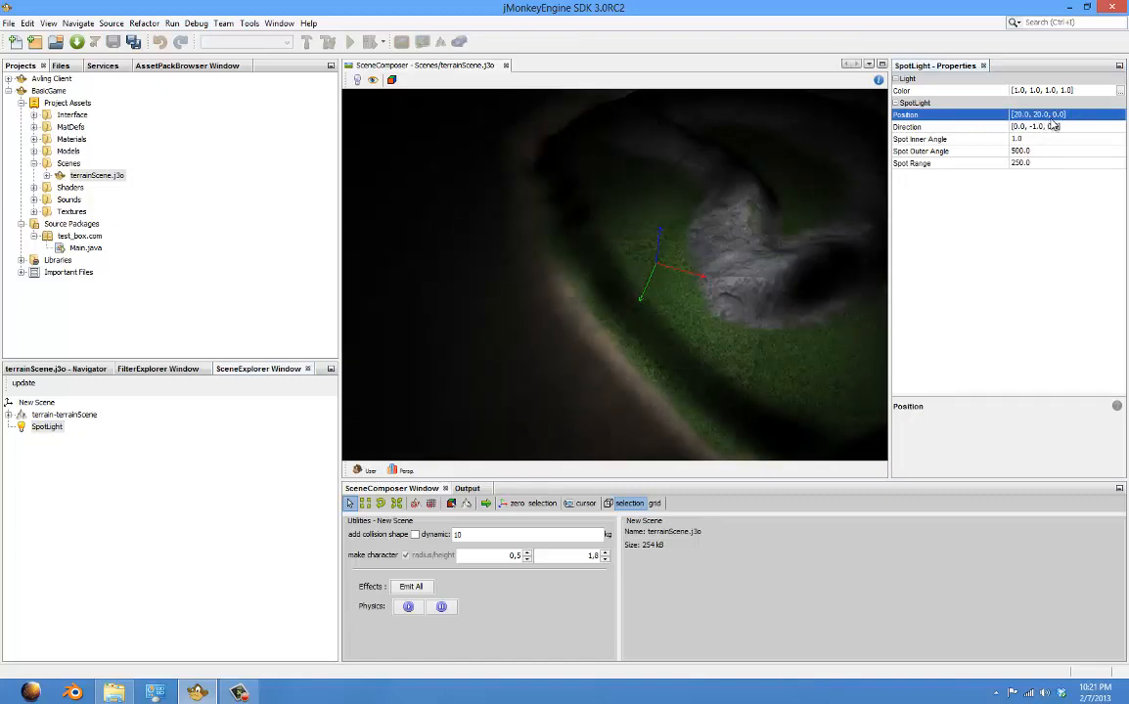
{"action": "double_click", "coordinate": [1053, 115]}
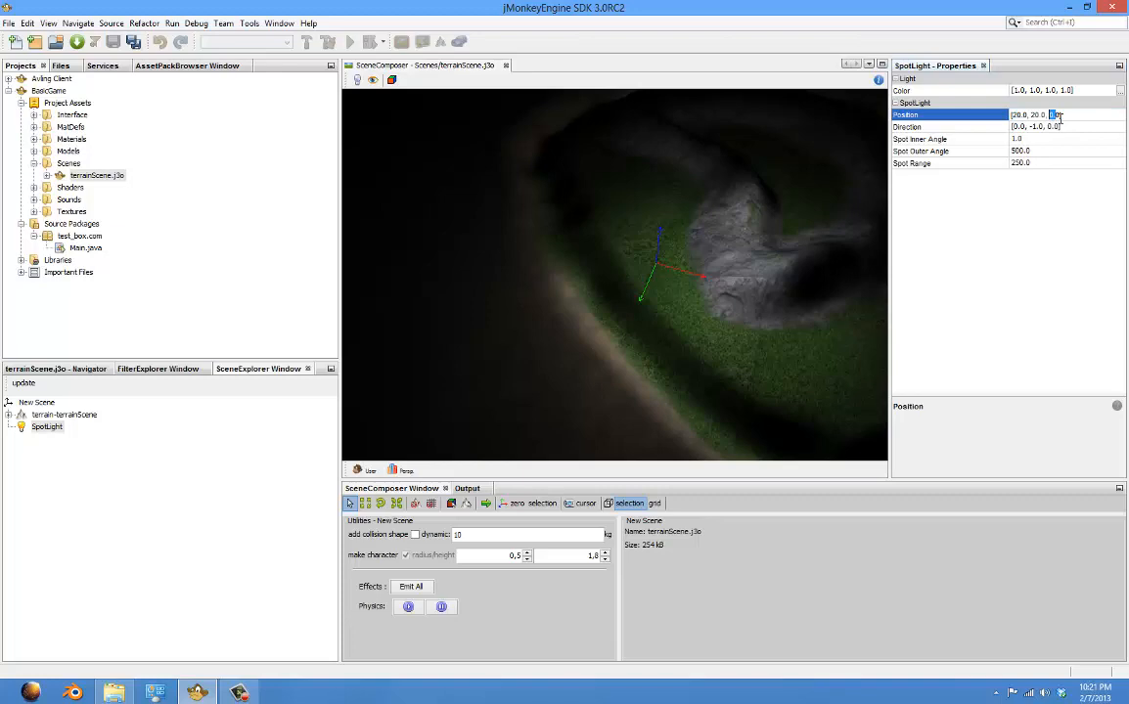
{"action": "type", "text": "2"}
{"action": "key", "text": "Return"}
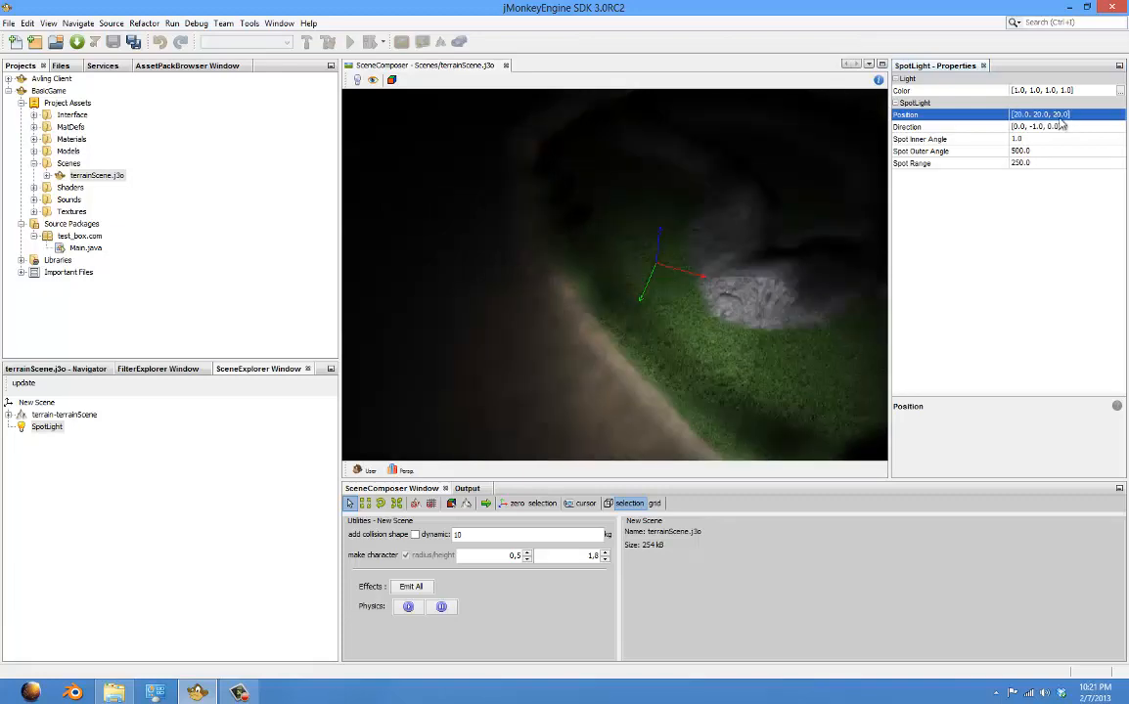
Step: Set the SpotLight's Z position to -20 and check the illuminated area of the terrain
{"action": "left_click", "coordinate": [1051, 115]}
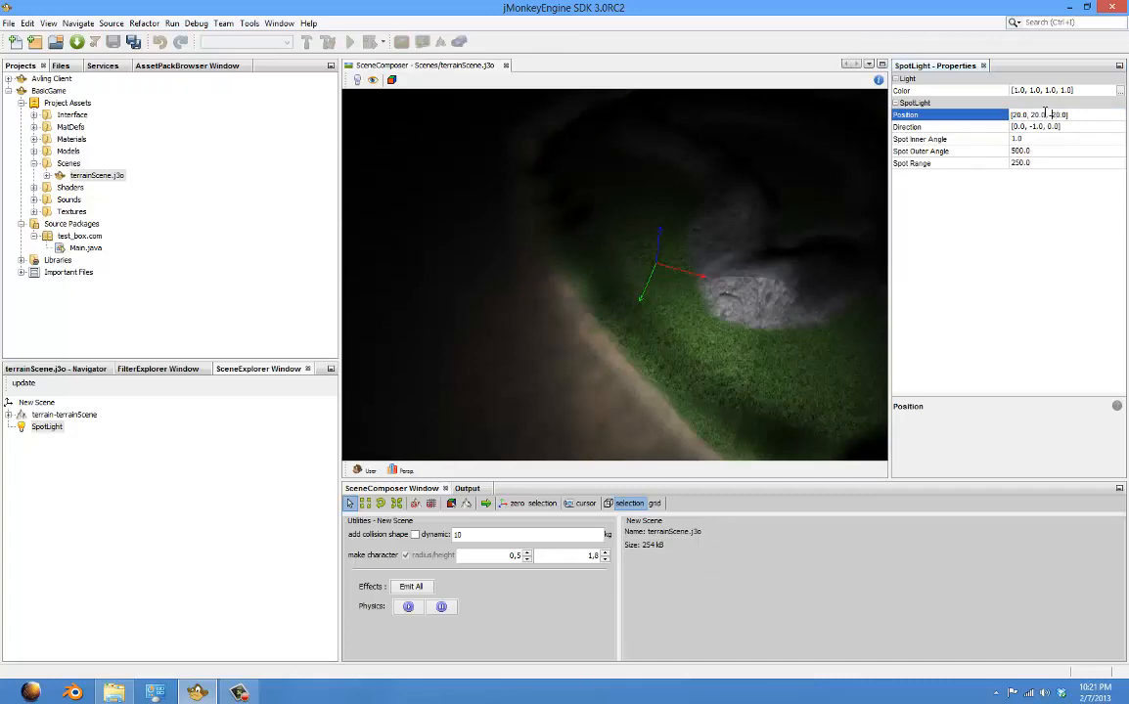
{"action": "key", "text": "Return"}
{"action": "scroll", "coordinate": [811, 145], "scroll_direction": "down", "scroll_amount": 5}
{"action": "left_click_drag", "start_coordinate": [811, 146], "coordinate": [585, 147]}
Step: Set the SpotLight's X position to 30
{"action": "left_click", "coordinate": [47, 426]}
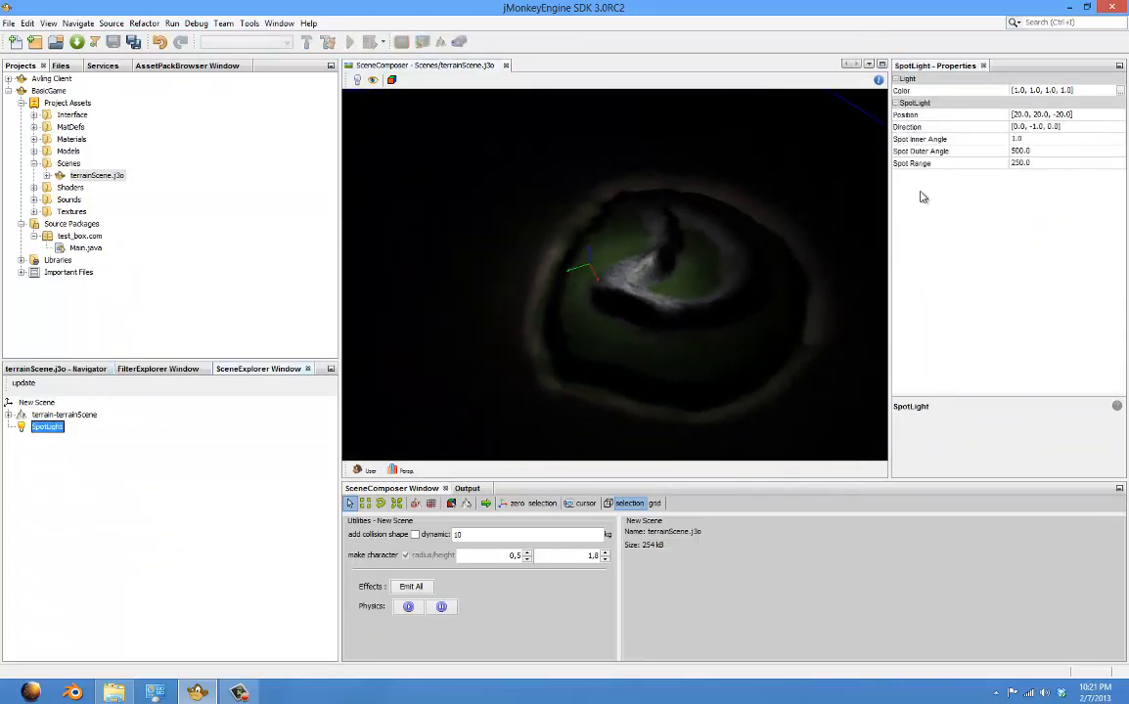
{"action": "left_click", "coordinate": [1018, 114]}
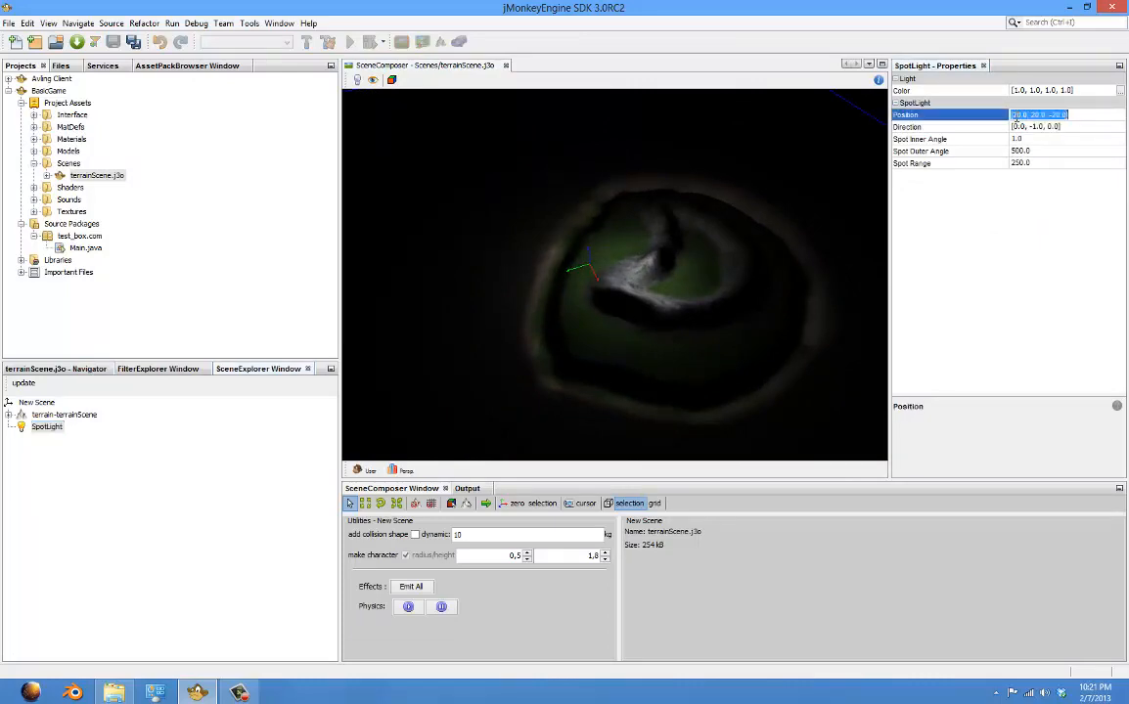
{"action": "key", "text": "BackSpace"}
{"action": "type", "text": "3"}
{"action": "key", "text": "Return"}
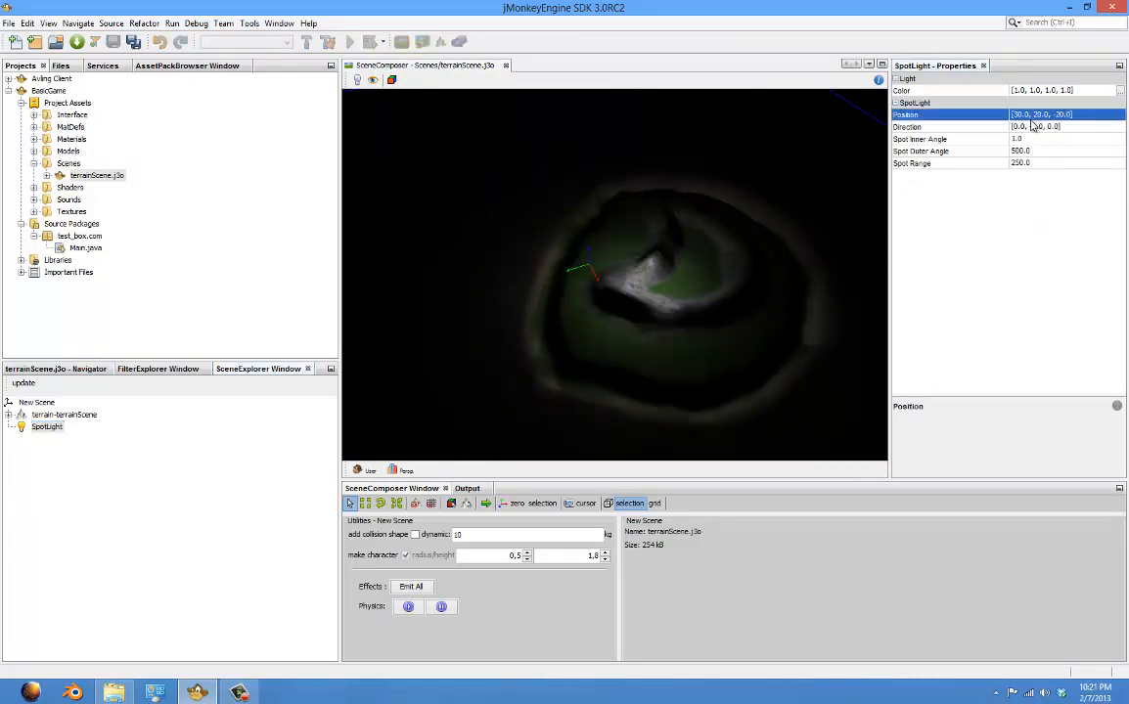
Step: Set the SpotLight's Z position to -50
{"action": "left_click", "coordinate": [1045, 114]}
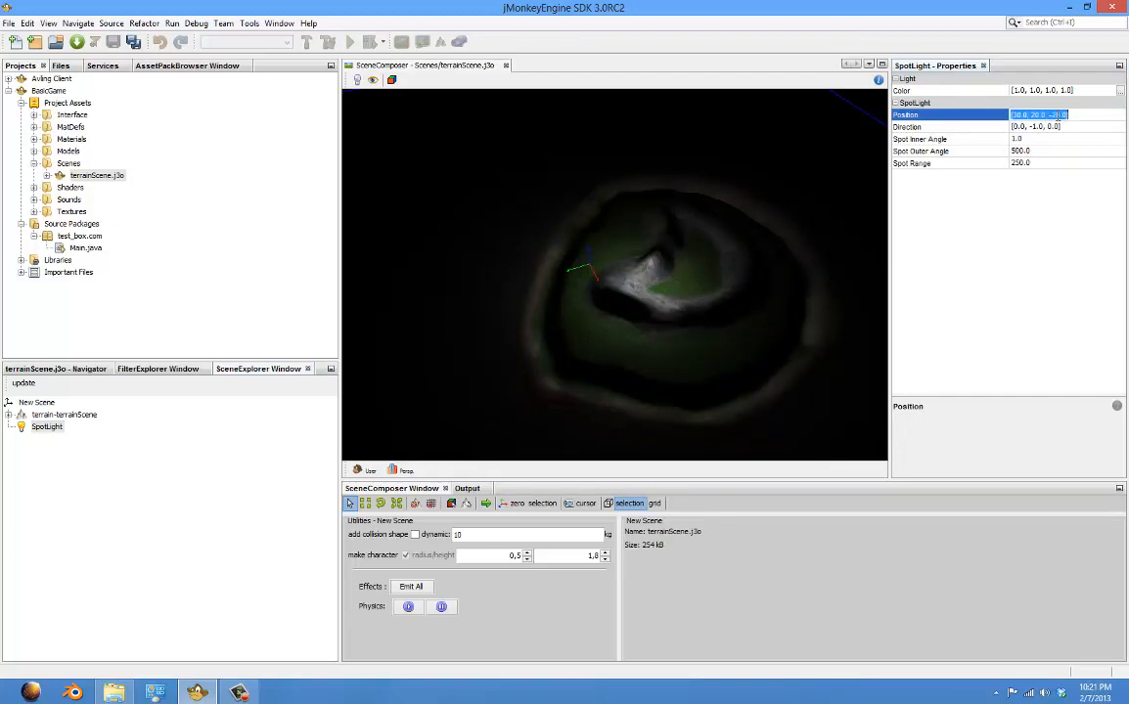
{"action": "type", "text": "5"}
{"action": "key", "text": "Return"}
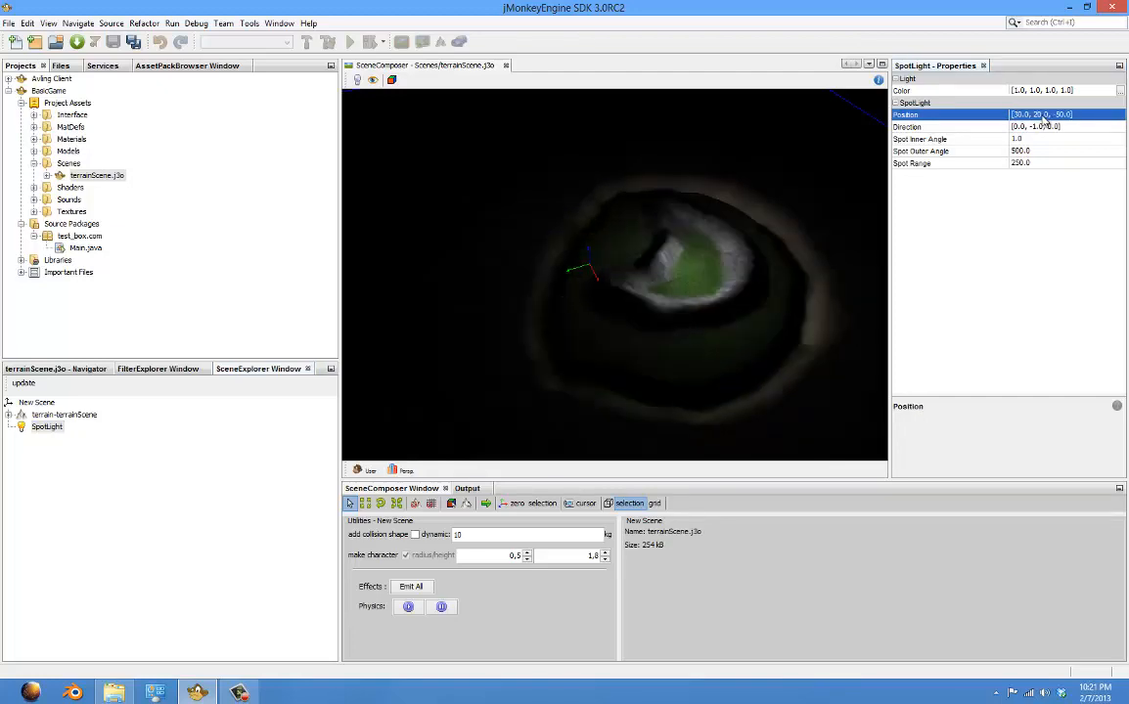
Step: Set the SpotLight's Z position to -40 and check the light over the crater
{"action": "left_click", "coordinate": [1053, 114]}
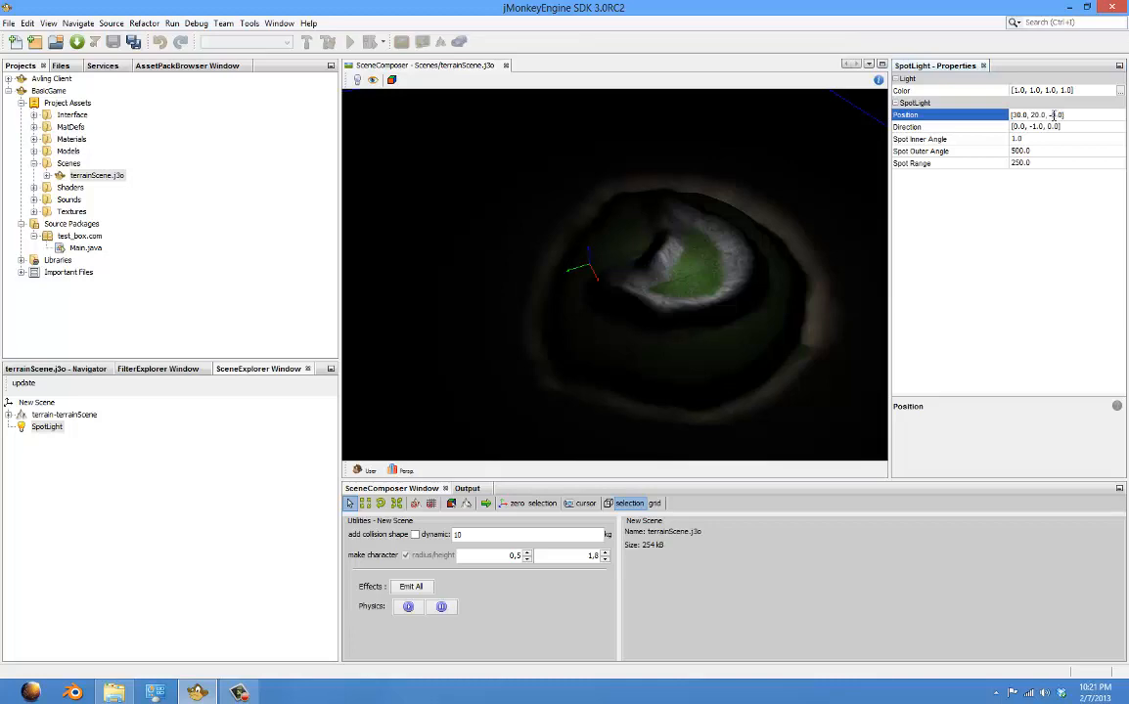
{"action": "type", "text": "4"}
{"action": "key", "text": "Return"}
{"action": "scroll", "coordinate": [788, 197], "scroll_direction": "up", "scroll_amount": 5}
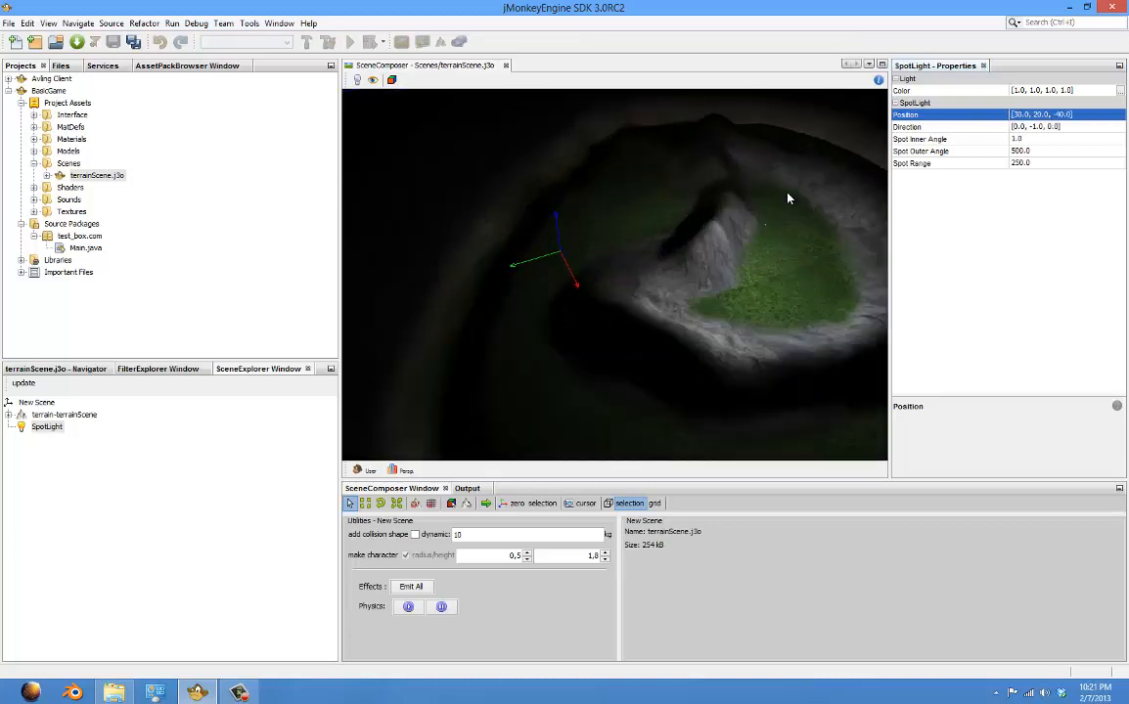
{"action": "left_click_drag", "start_coordinate": [788, 197], "coordinate": [739, 189]}
{"action": "scroll", "coordinate": [789, 206], "scroll_direction": "down", "scroll_amount": 3}
Step: Set the SpotLight's outer angle to 550
{"action": "left_click", "coordinate": [49, 426]}
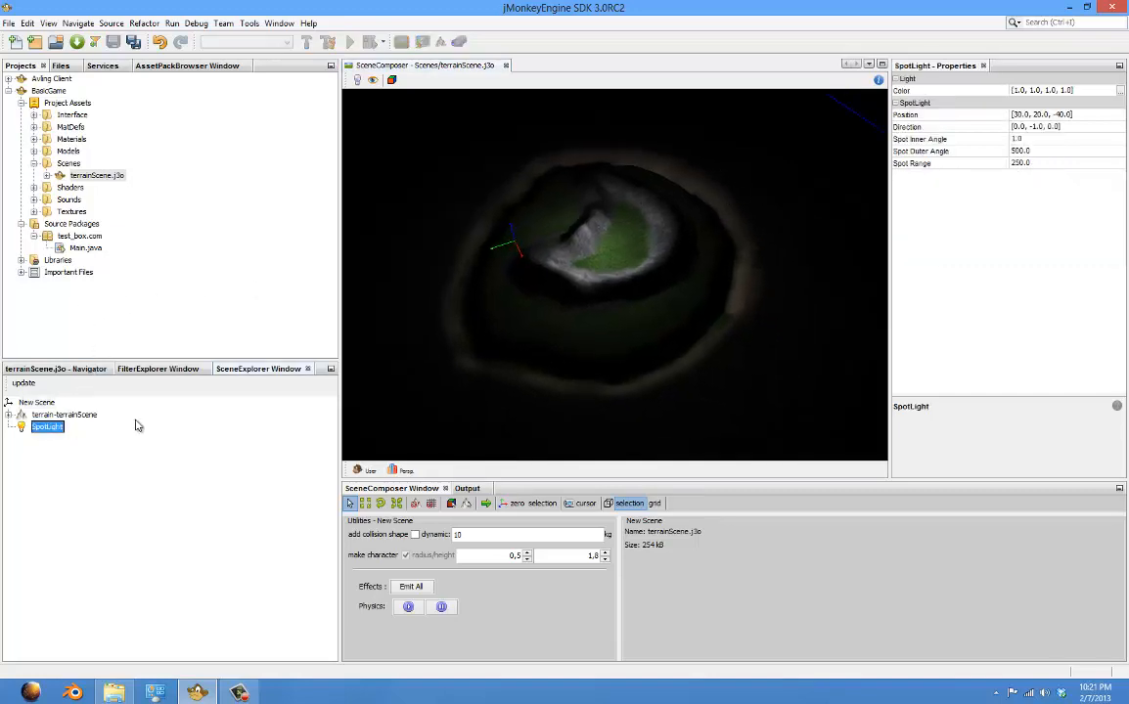
{"action": "left_click", "coordinate": [1043, 150]}
{"action": "type", "text": "6"}
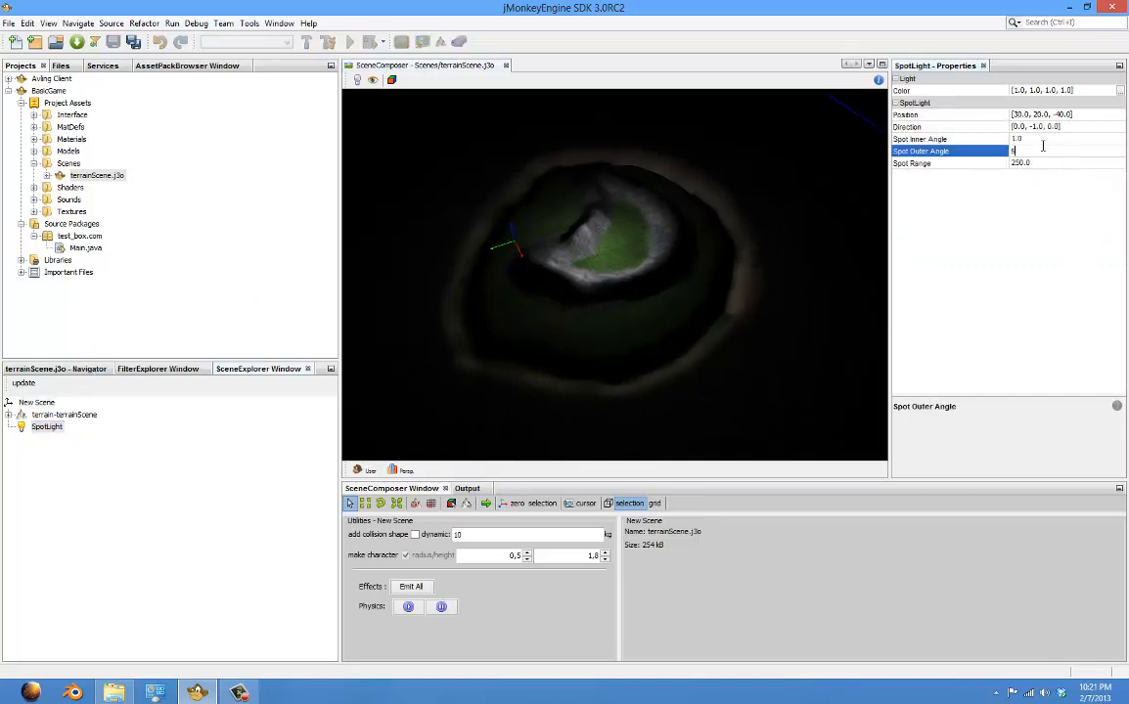
{"action": "type", "text": "50"}
Step: Set the SpotLight's range to 200
{"action": "left_click", "coordinate": [1017, 162]}
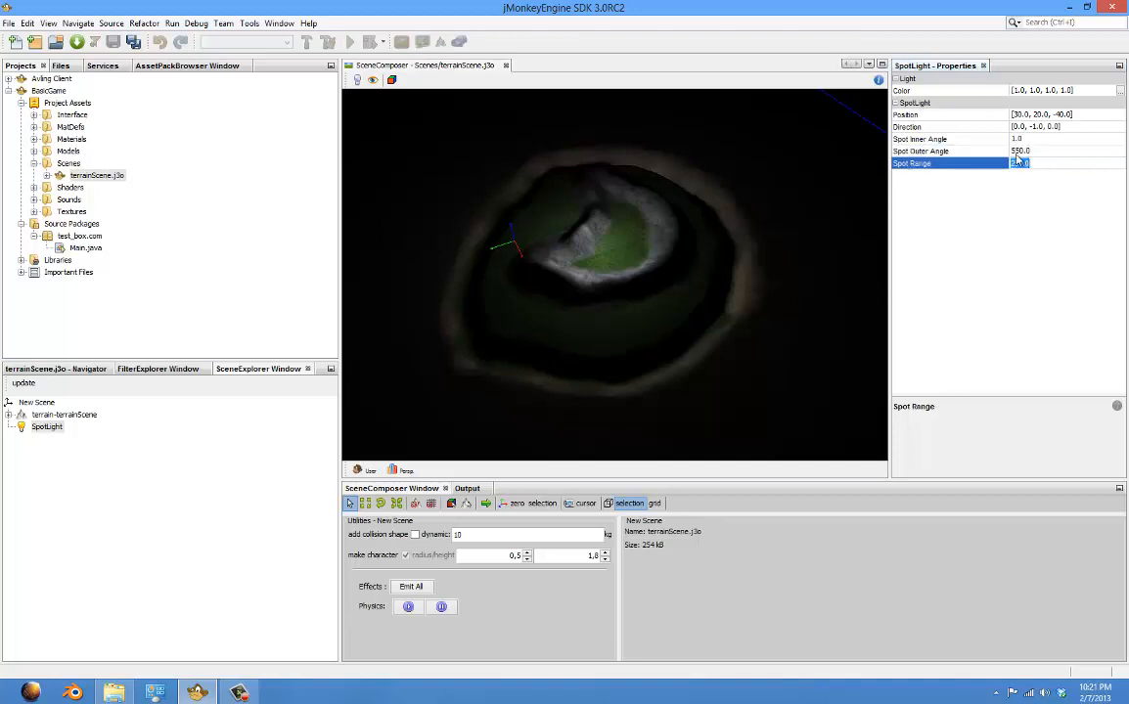
{"action": "type", "text": "200"}
{"action": "key", "text": "Return"}
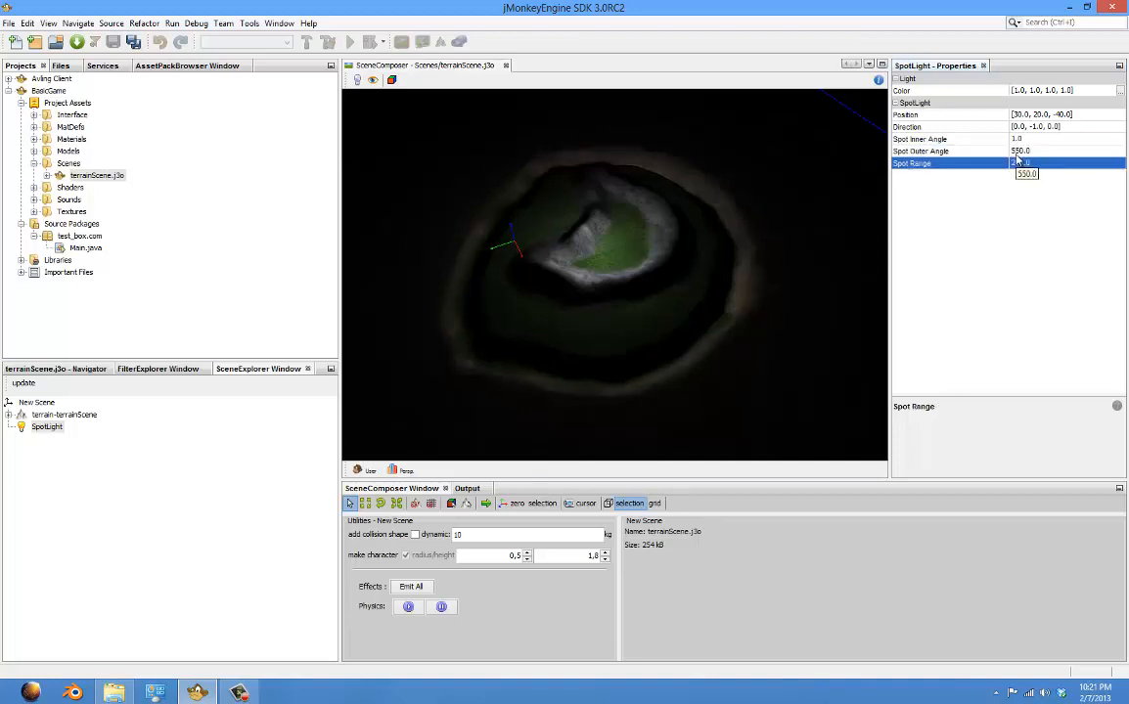
Step: Set the SpotLight's range to 300 and inspect the lit terrain up close and from afar
{"action": "left_click", "coordinate": [1027, 163]}
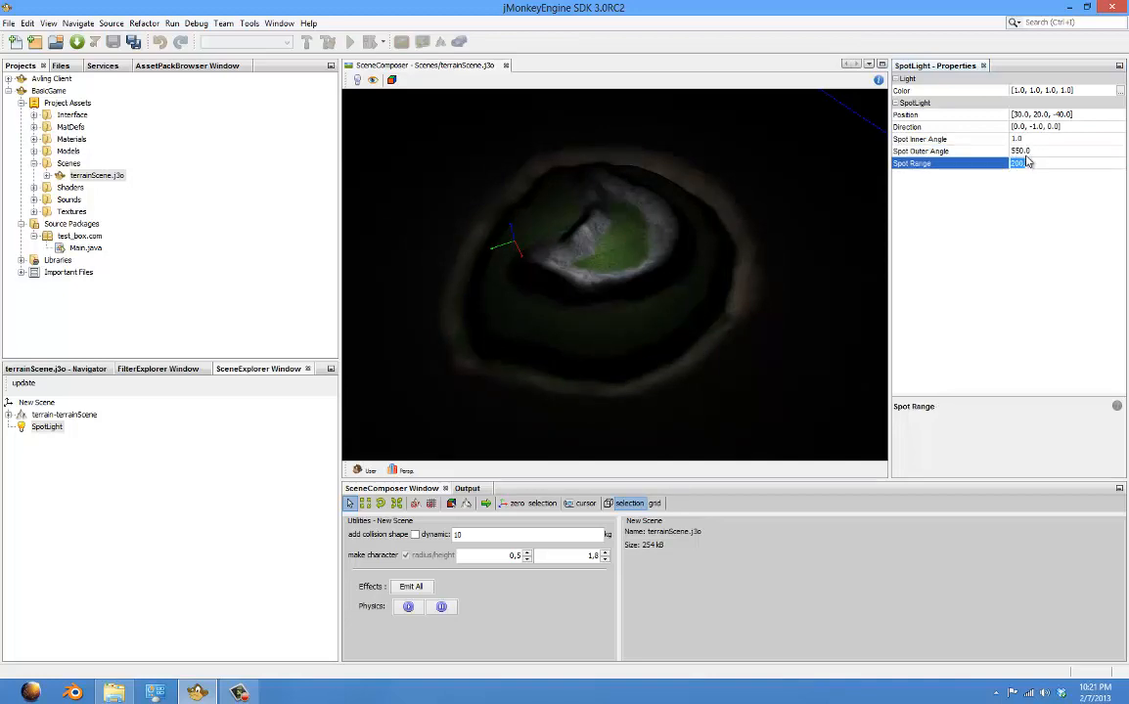
{"action": "type", "text": "300"}
{"action": "key", "text": "Return"}
{"action": "scroll", "coordinate": [722, 237], "scroll_direction": "up", "scroll_amount": 10}
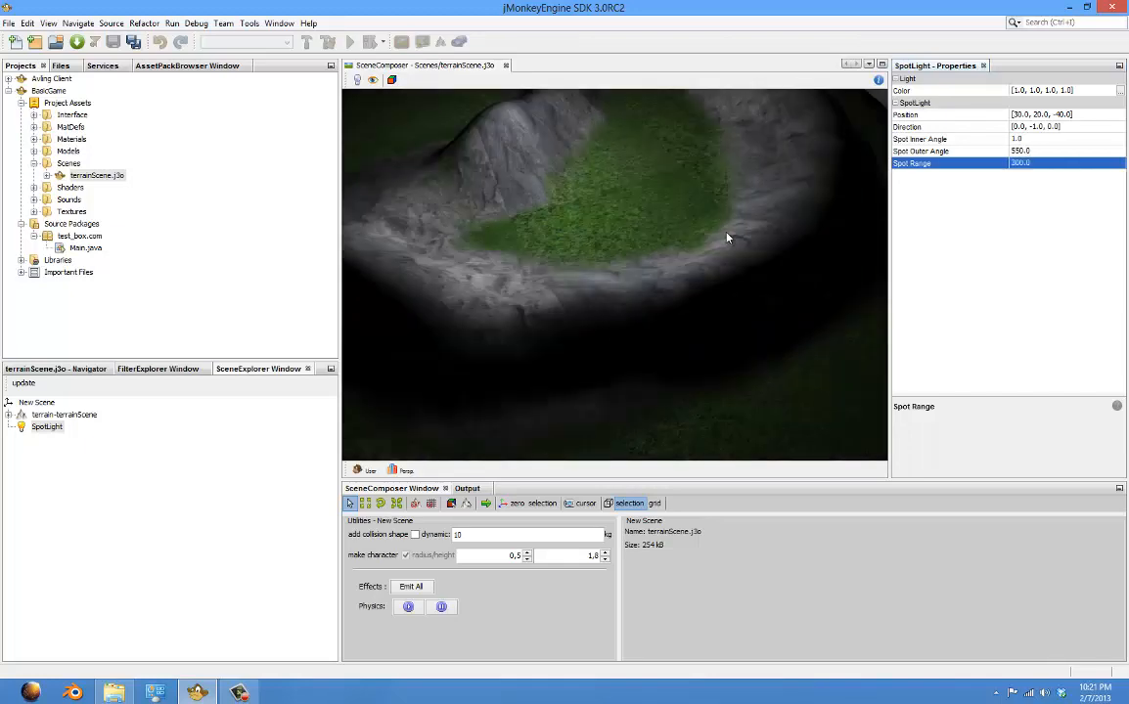
{"action": "scroll", "coordinate": [727, 235], "scroll_direction": "down", "scroll_amount": 7}
{"action": "left_click_drag", "start_coordinate": [724, 222], "coordinate": [882, 234]}
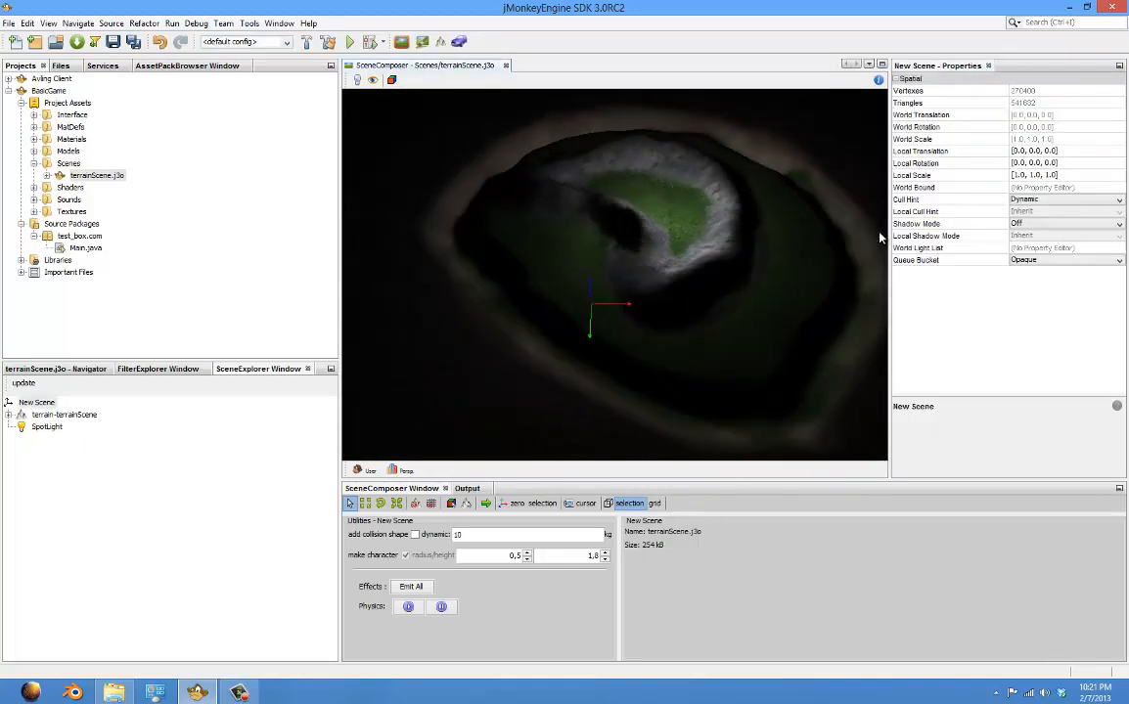
Step: Run BasicGame with the current display settings, view the spotlit terrain in the game, and quit it
{"action": "left_click", "coordinate": [349, 42]}
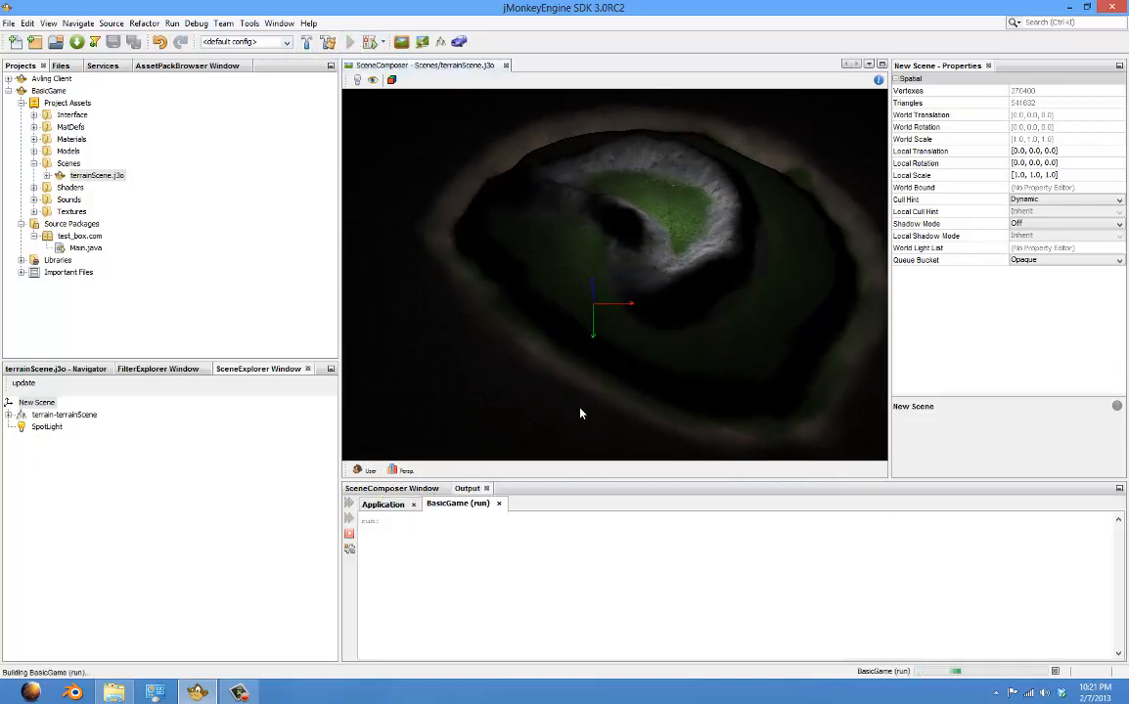
{"action": "left_click", "coordinate": [541, 531]}
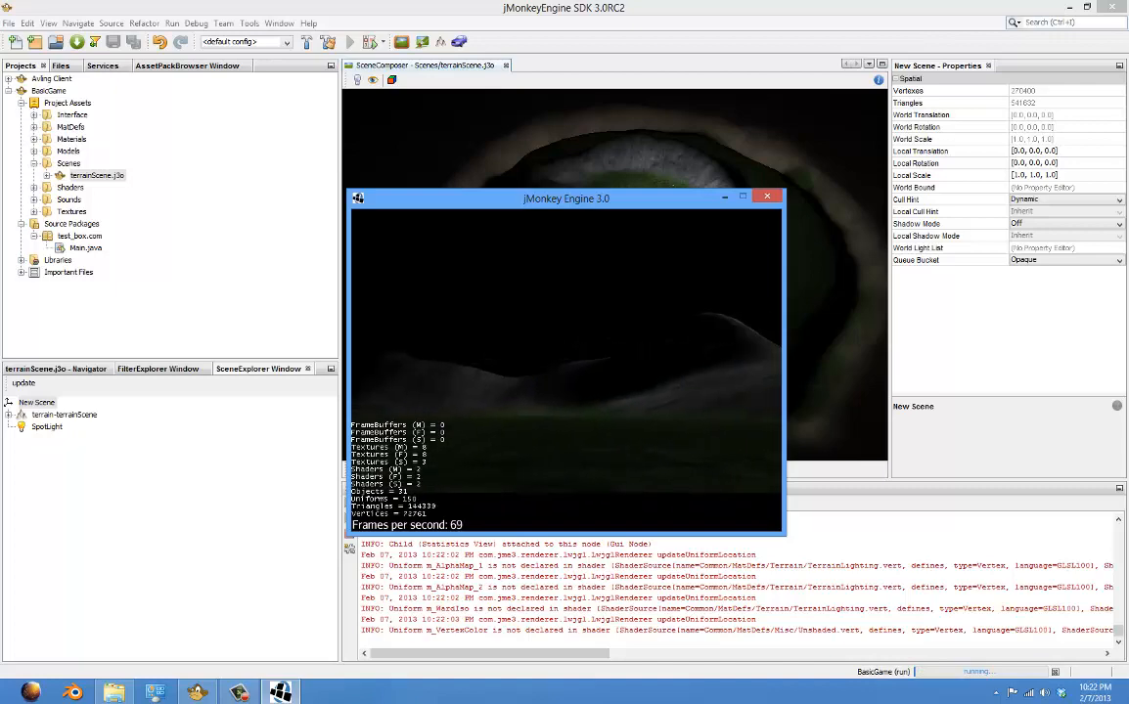
{"action": "key", "text": "Escape"}
Step: In Main.java, add flyCam.setMoveSpeed(50f); below the rootNode.attachChild(geom) line in simpleInitApp and save the file
{"action": "double_click", "coordinate": [85, 247]}
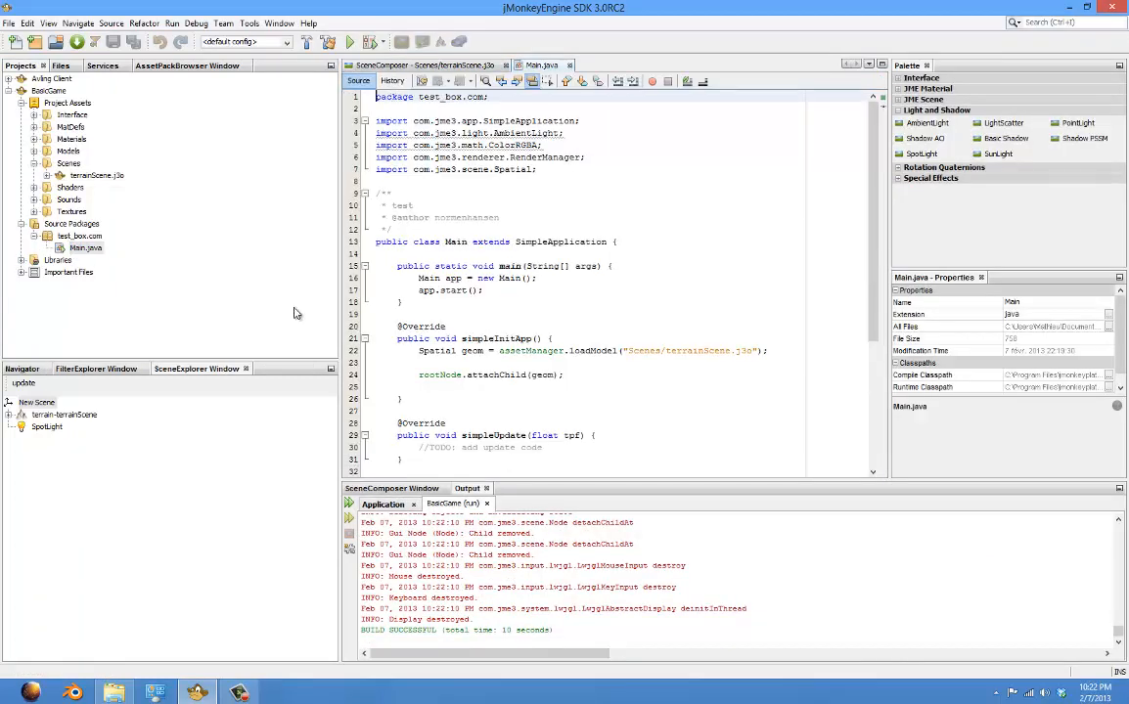
{"action": "left_click", "coordinate": [568, 380]}
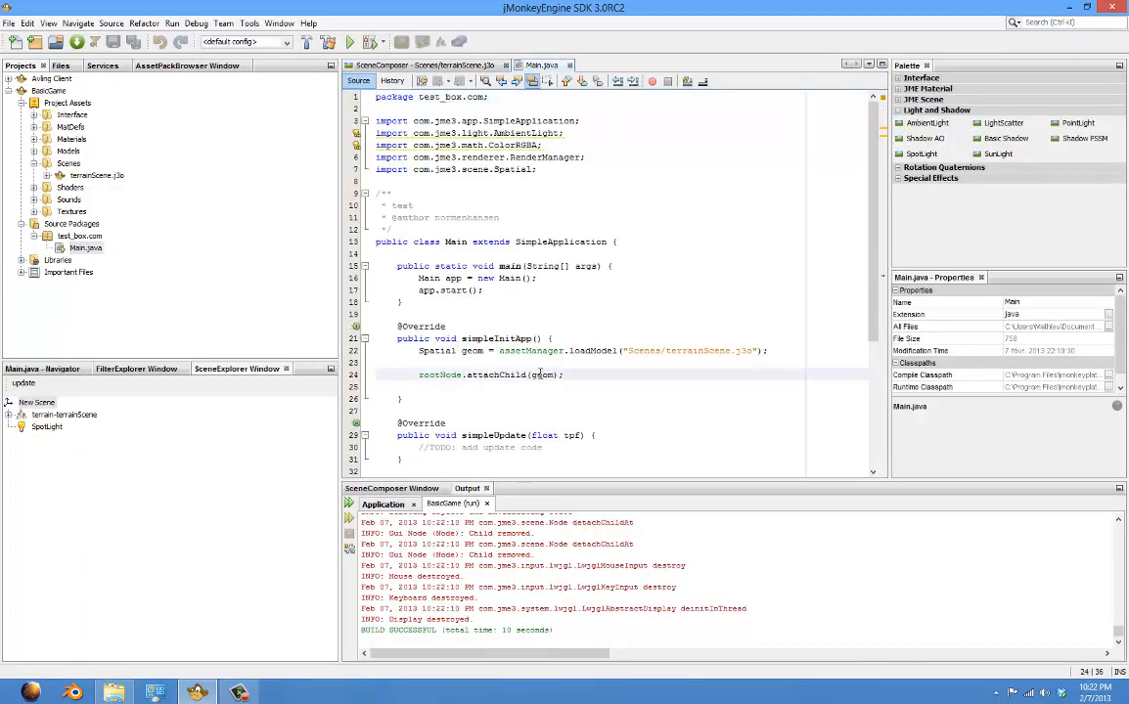
{"action": "key", "text": "Return"}
{"action": "key", "text": "Return"}
{"action": "type", "text": "fl"}
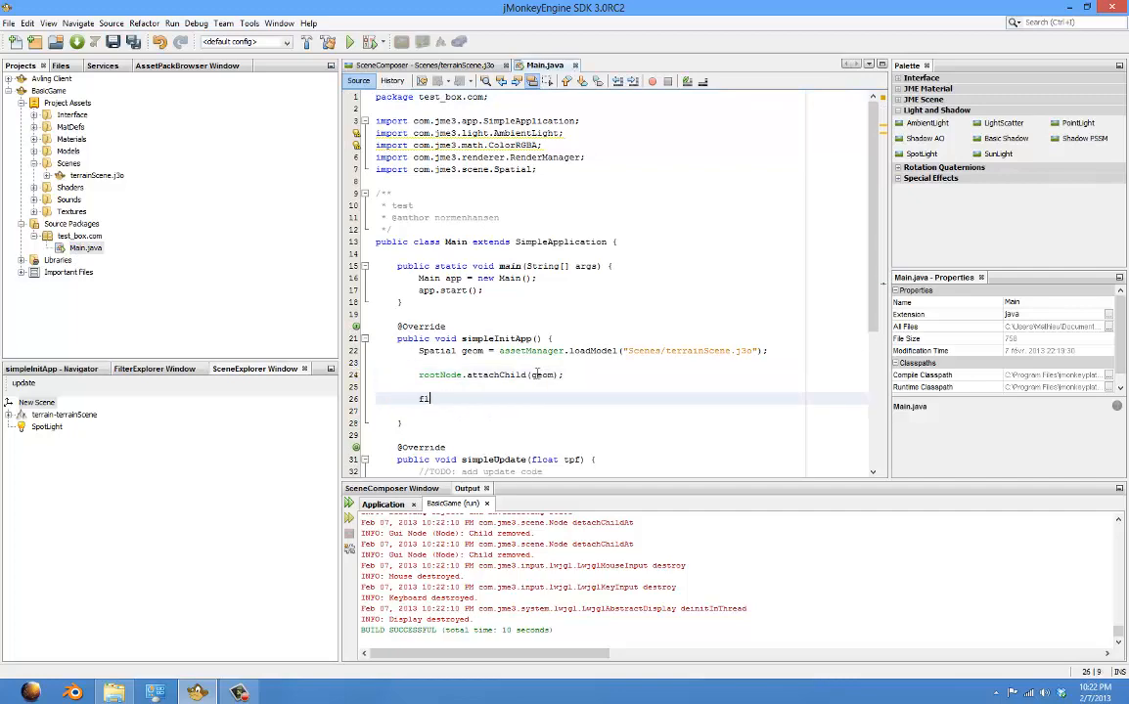
{"action": "type", "text": "yCam.s"}
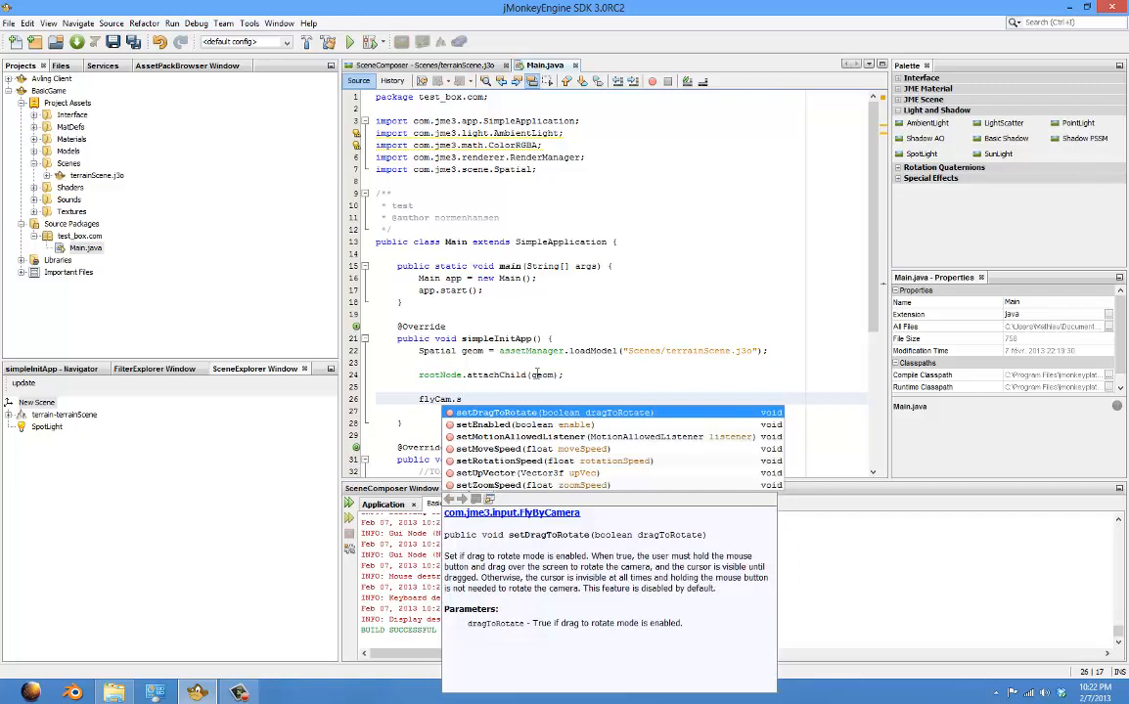
{"action": "key", "text": "Down"}
{"action": "key", "text": "Down"}
{"action": "key", "text": "Down"}
{"action": "key", "text": "Escape"}
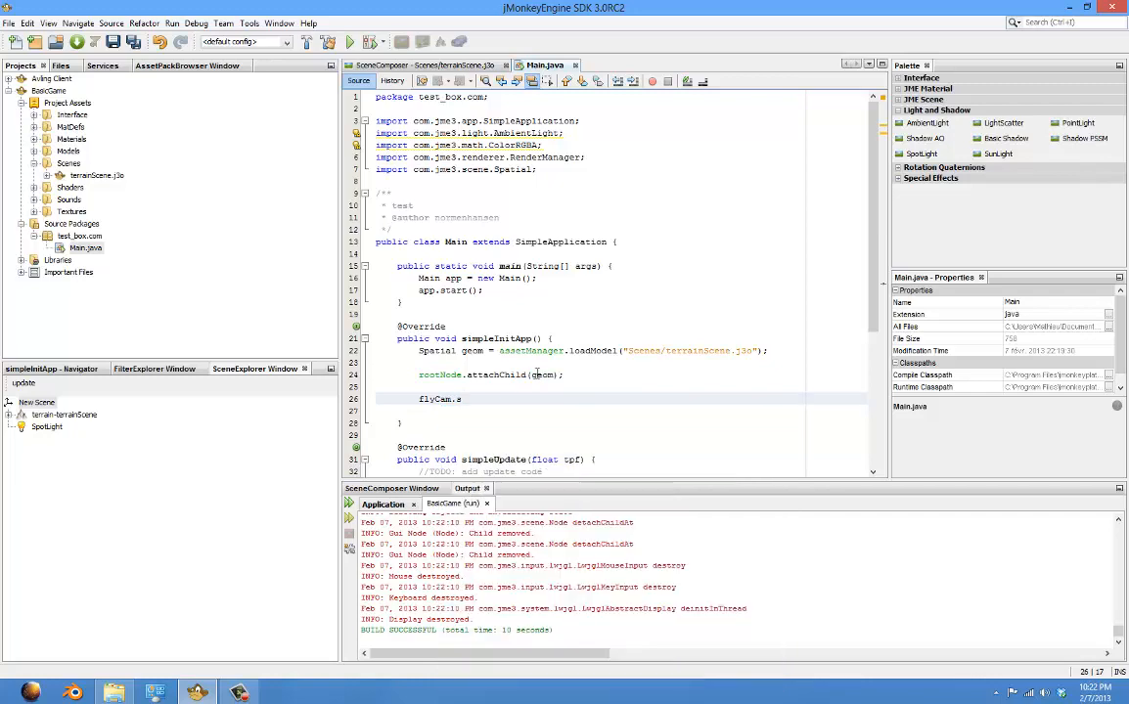
{"action": "key", "text": "Return"}
{"action": "type", "text": "50f);"}
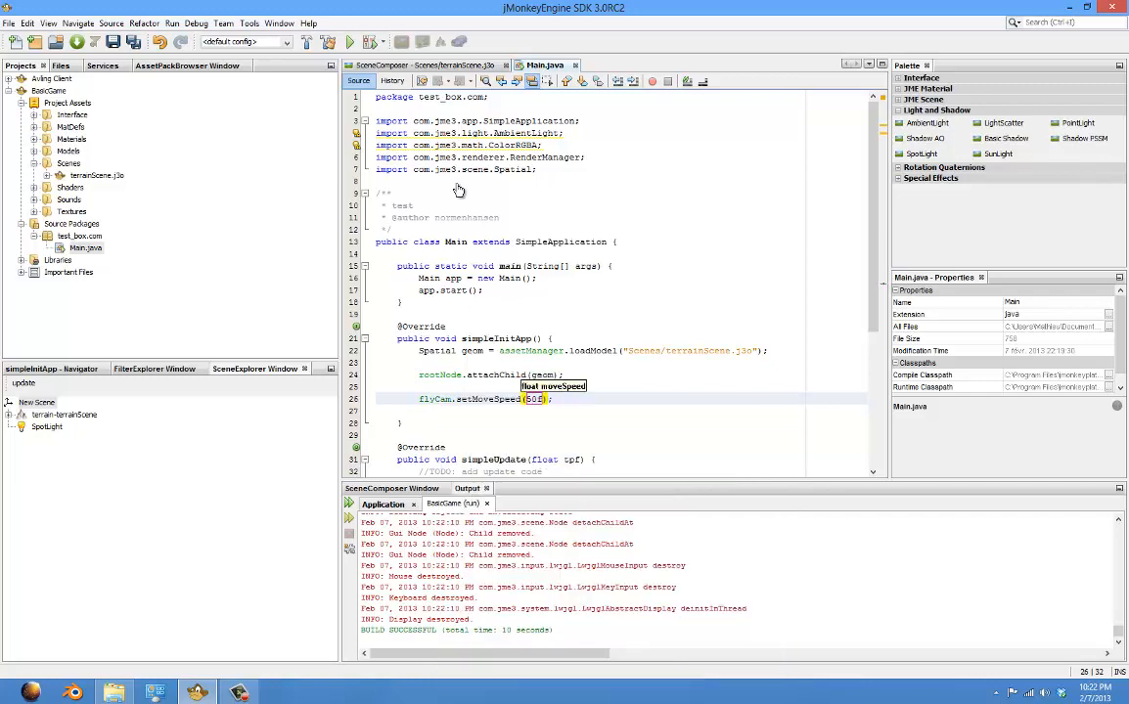
{"action": "key", "text": "ctrl+s"}
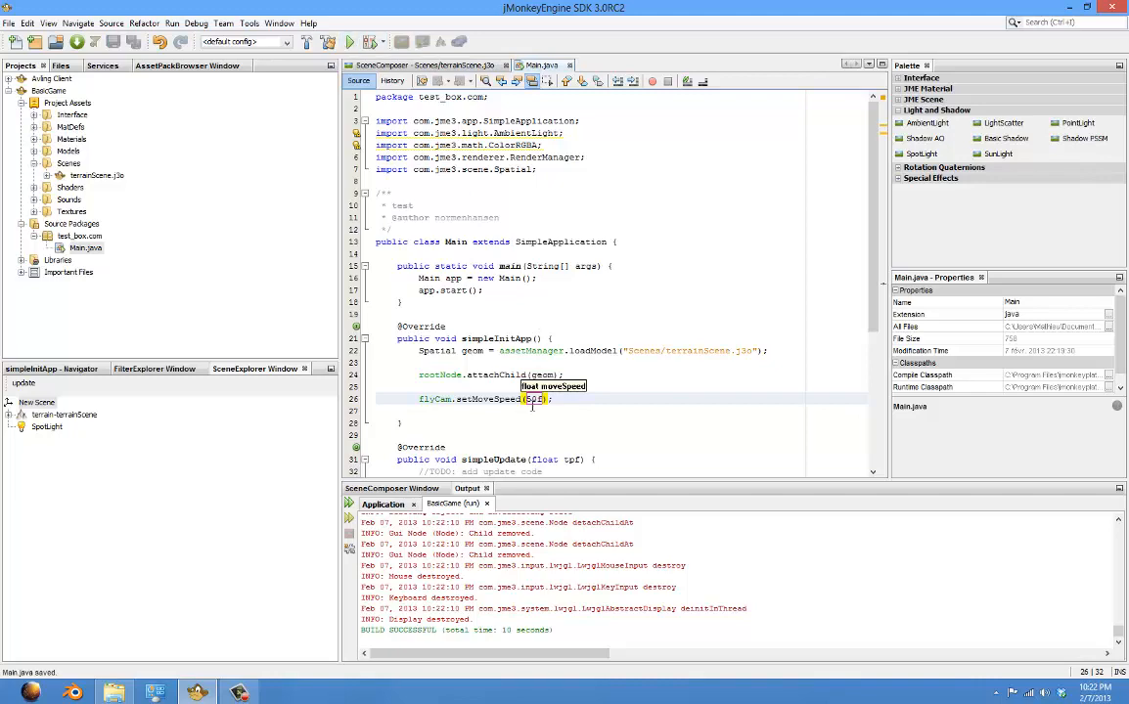
{"action": "left_click_drag", "start_coordinate": [557, 399], "coordinate": [419, 400]}
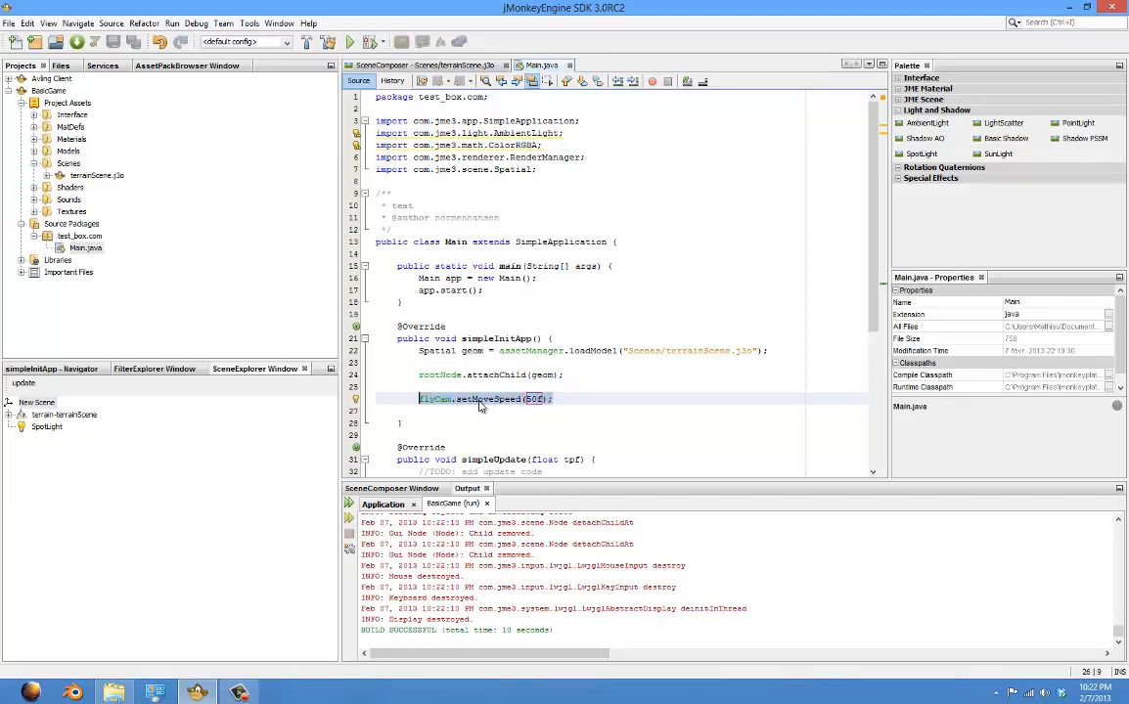
{"action": "scroll", "coordinate": [715, 254], "scroll_direction": "down", "scroll_amount": 2}
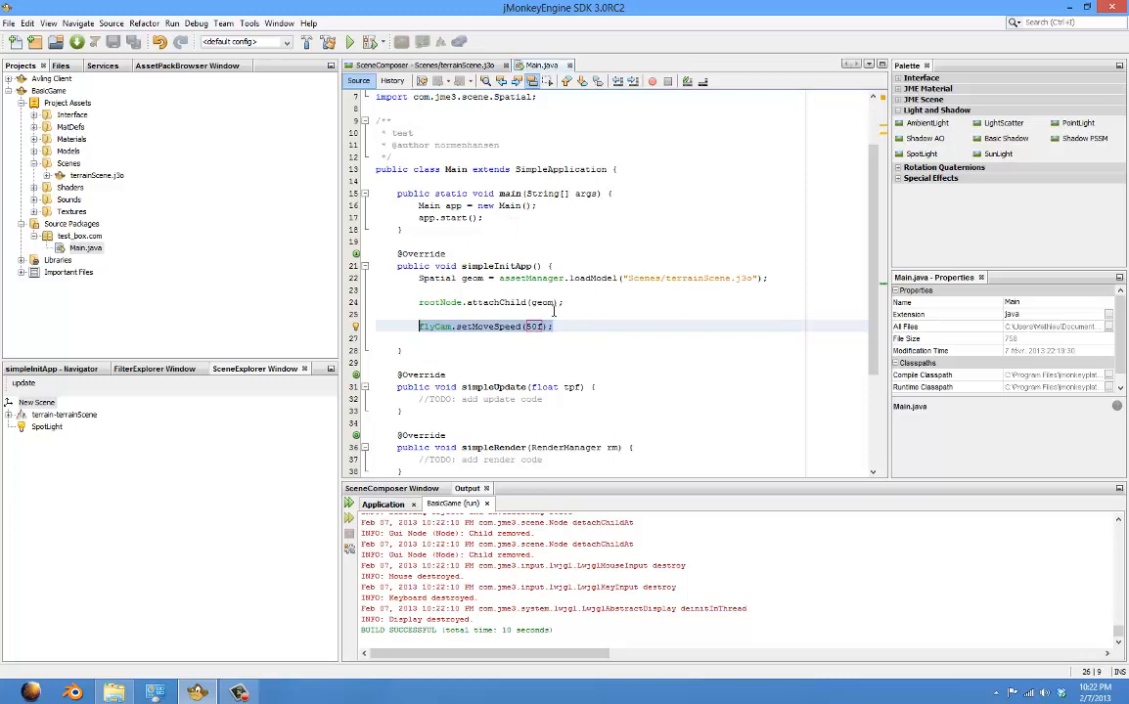
{"action": "double_click", "coordinate": [534, 326]}
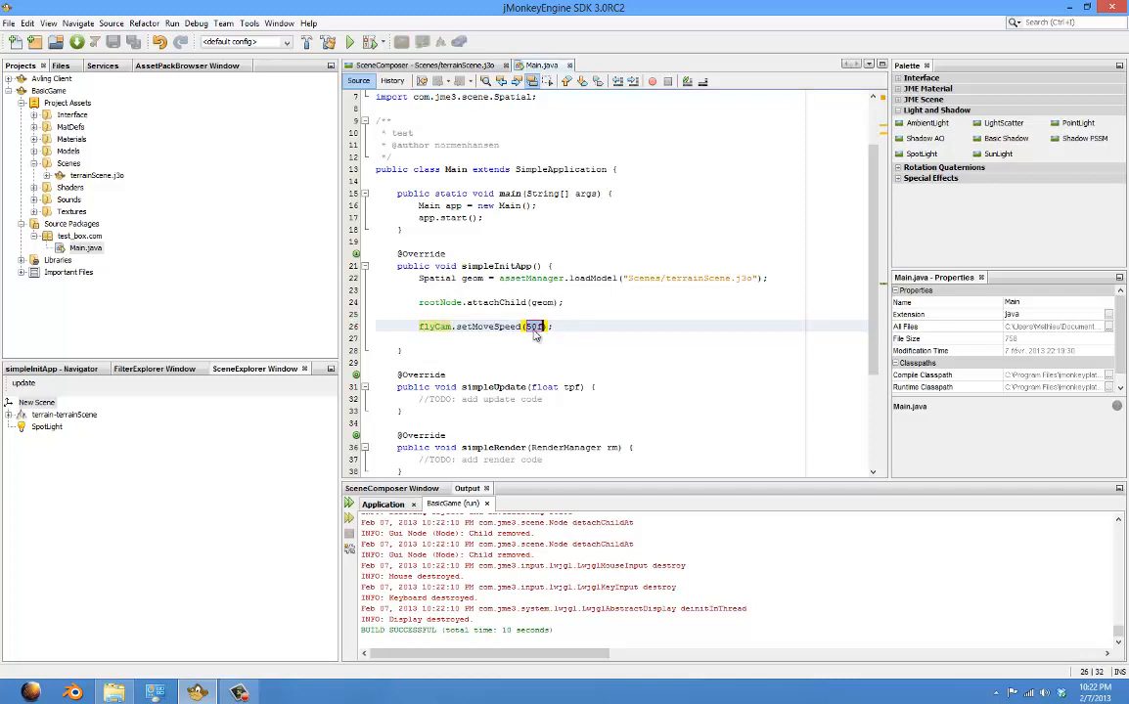
{"action": "left_click", "coordinate": [560, 327]}
Step: Run BasicGame again to fly over the terrain at the new camera speed
{"action": "left_click", "coordinate": [350, 42]}
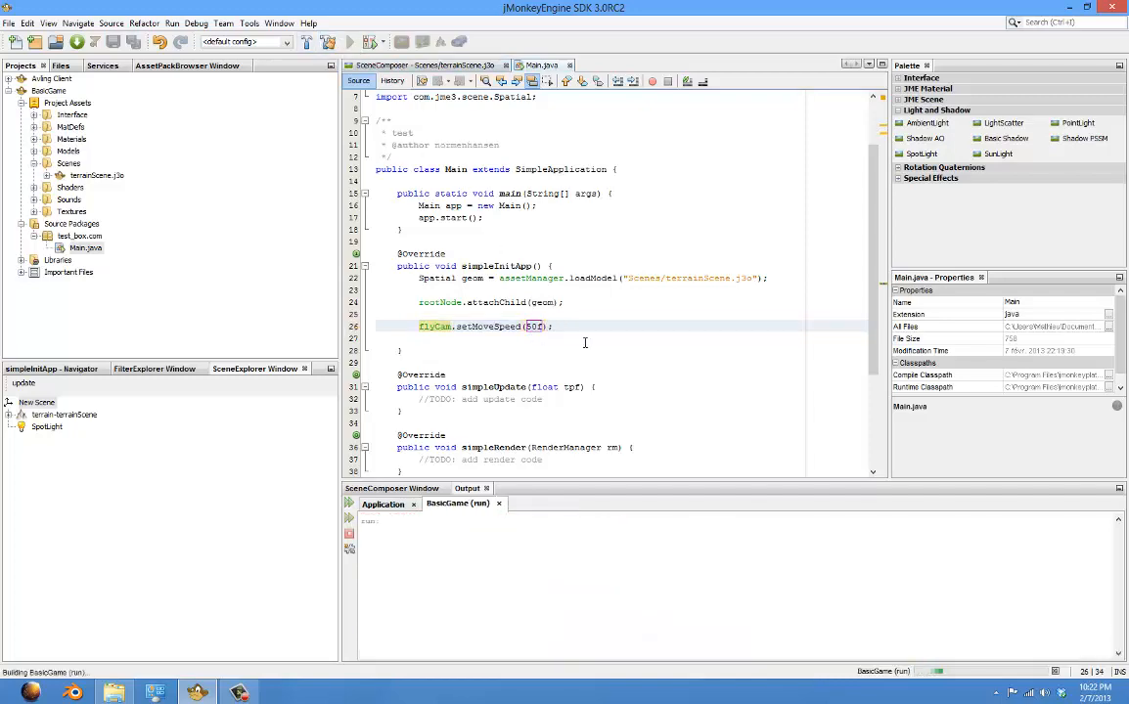
{"action": "left_click", "coordinate": [537, 531]}
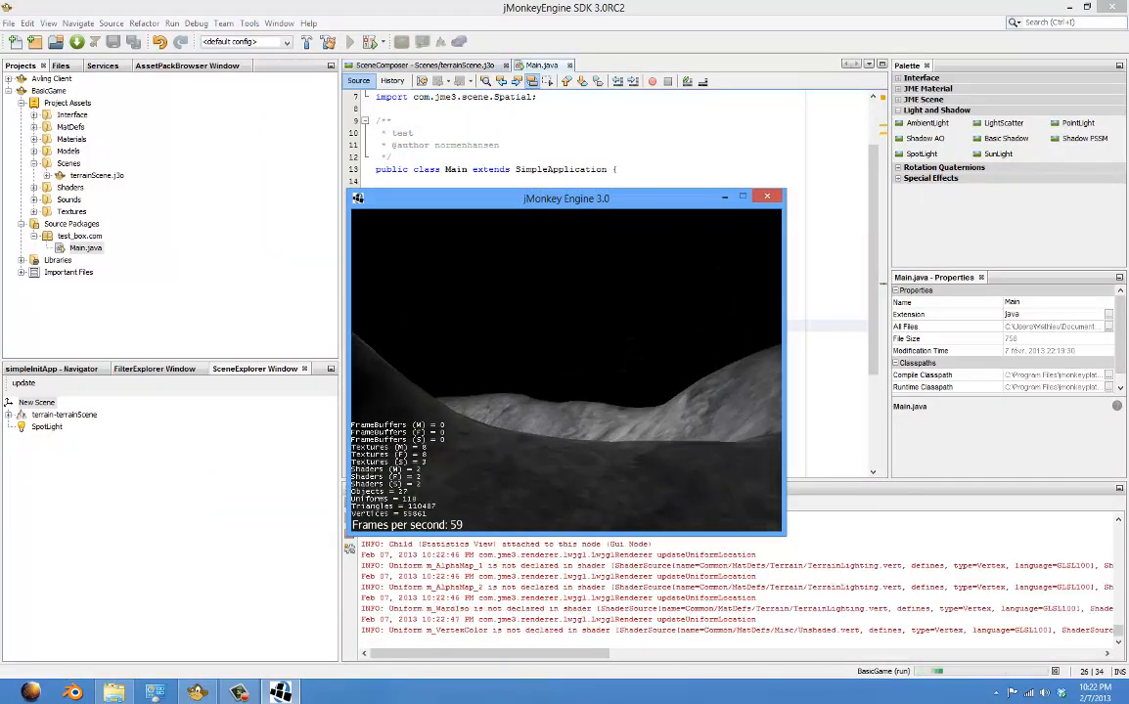
Step: Fly around the mountains and grassy basin in the running game to inspect the spotlit terrain, and quit the game
{"action": "key", "text": "w"}
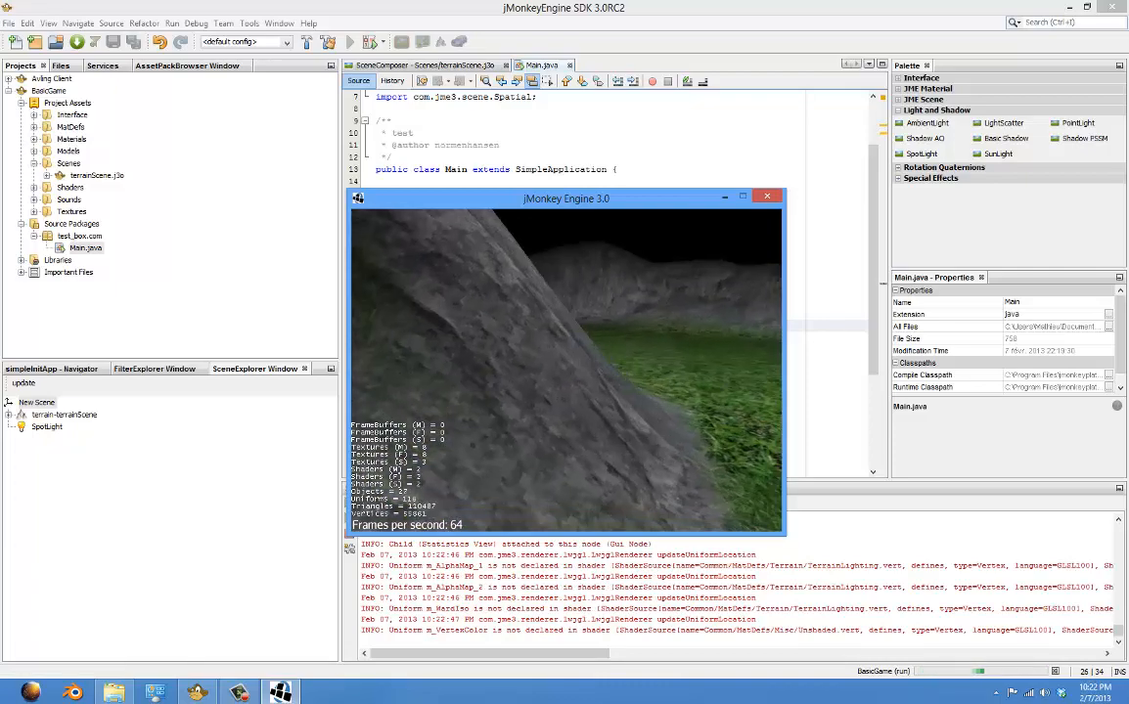
{"action": "key", "text": "w"}
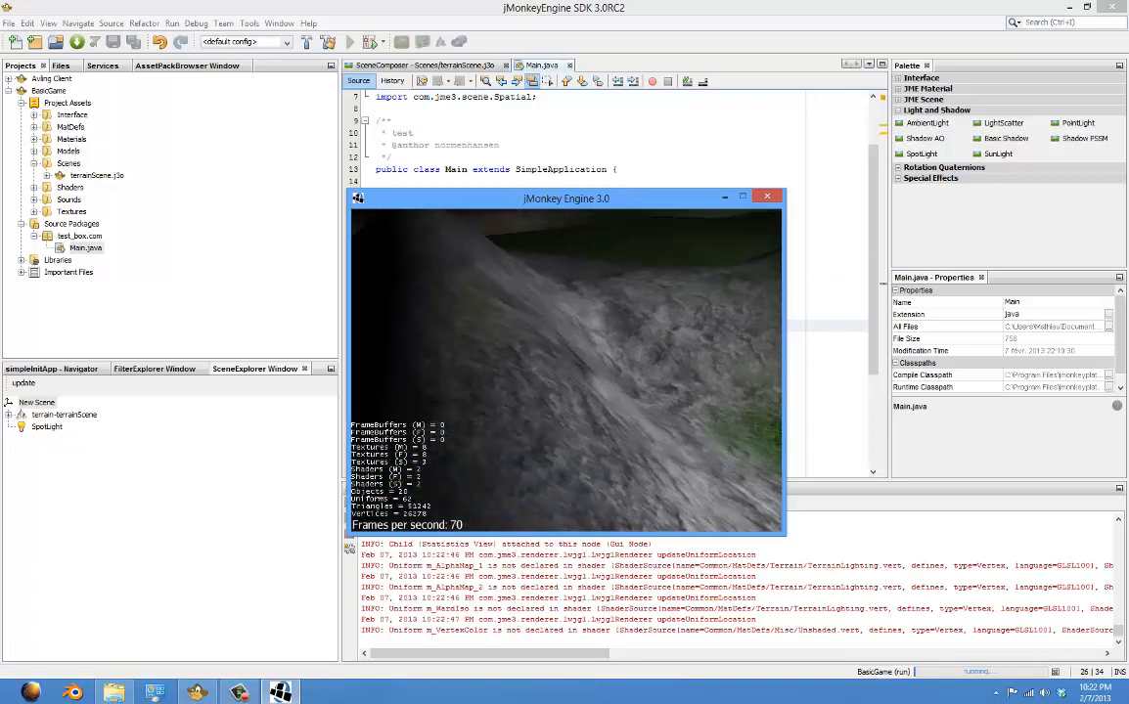
{"action": "key", "text": "w"}
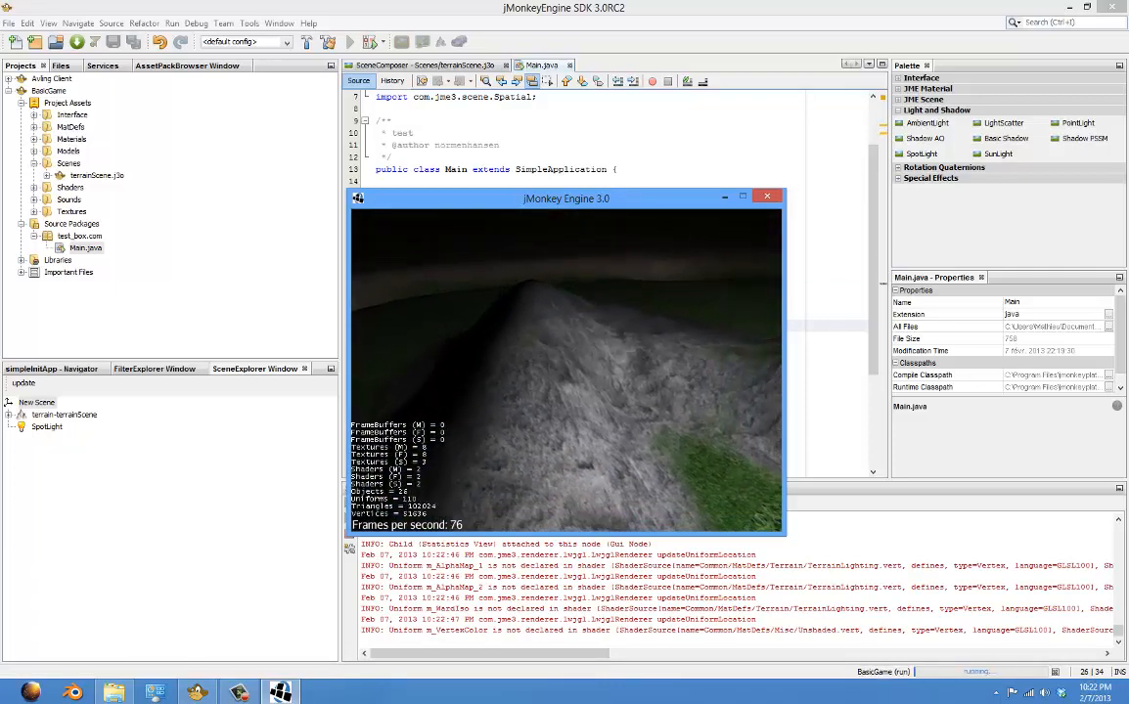
{"action": "key", "text": "w"}
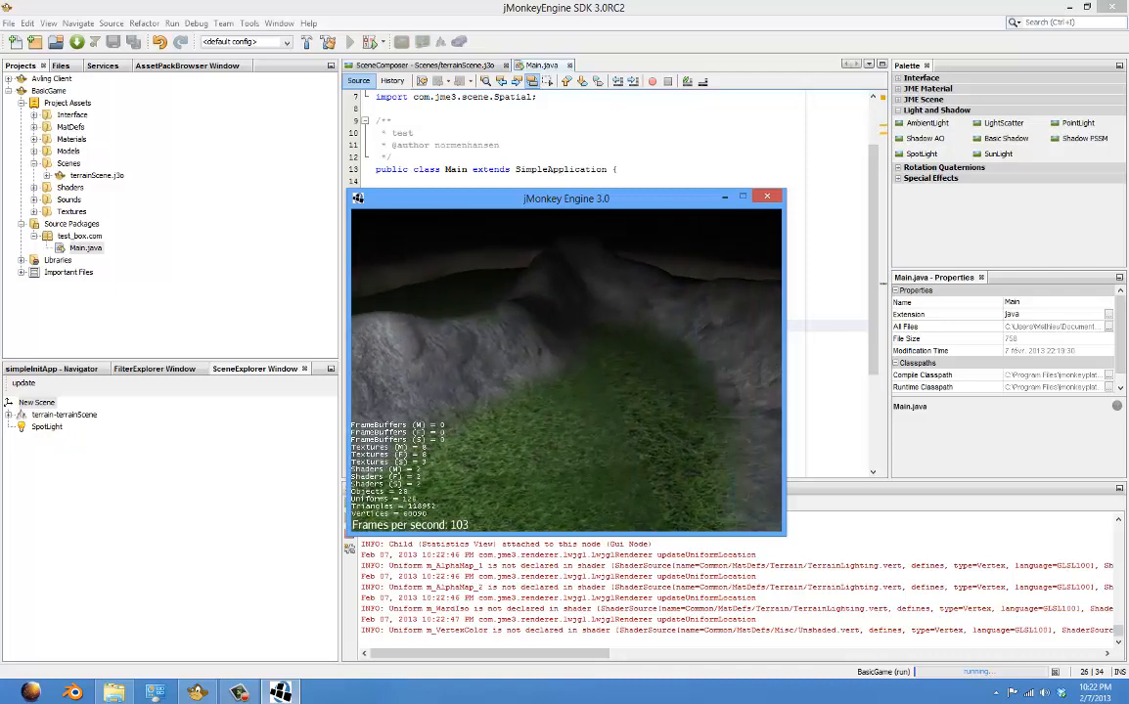
{"action": "key", "text": "w"}
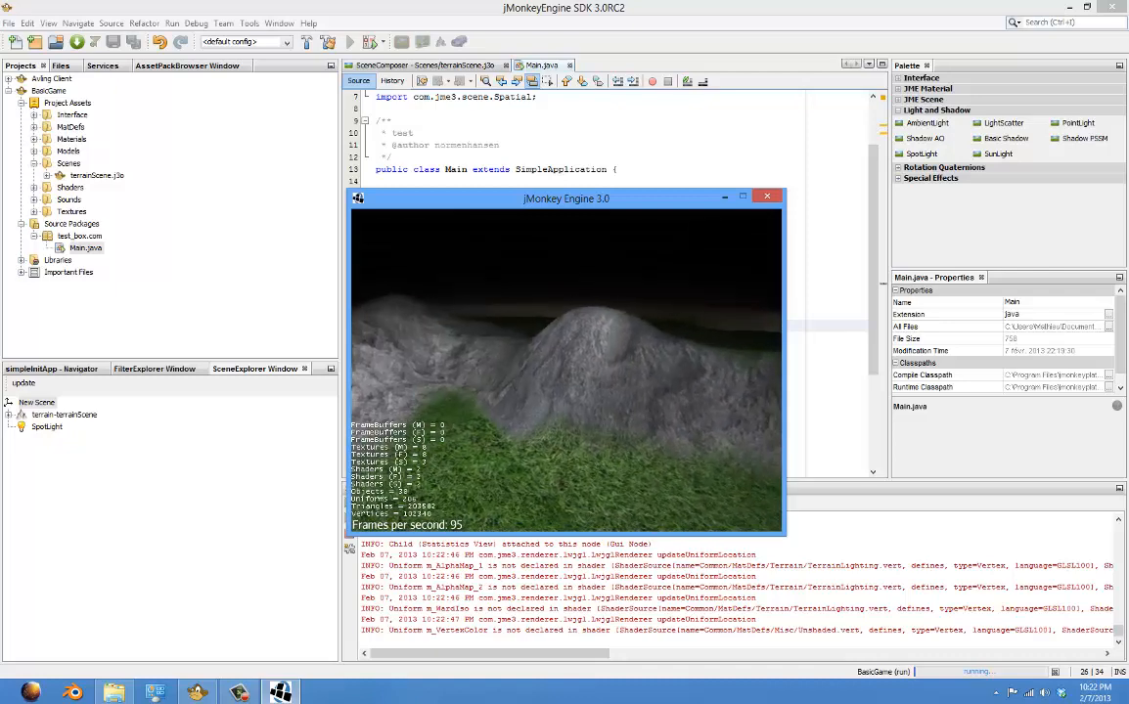
{"action": "key", "text": "w"}
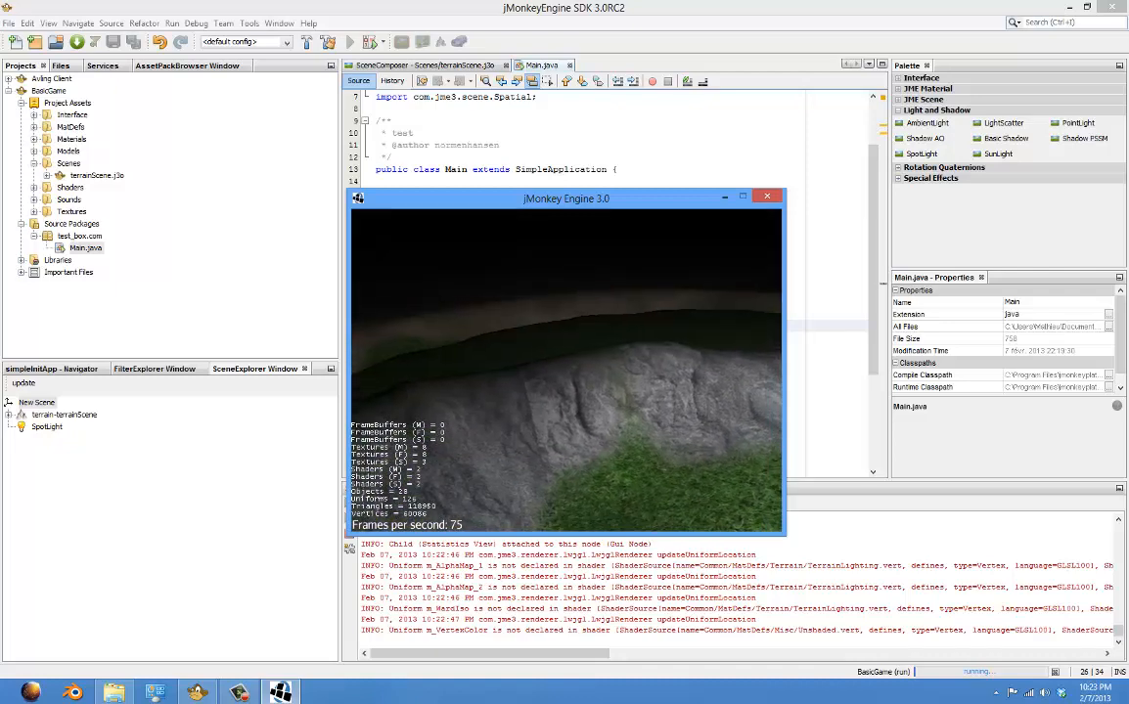
{"action": "key", "text": "s"}
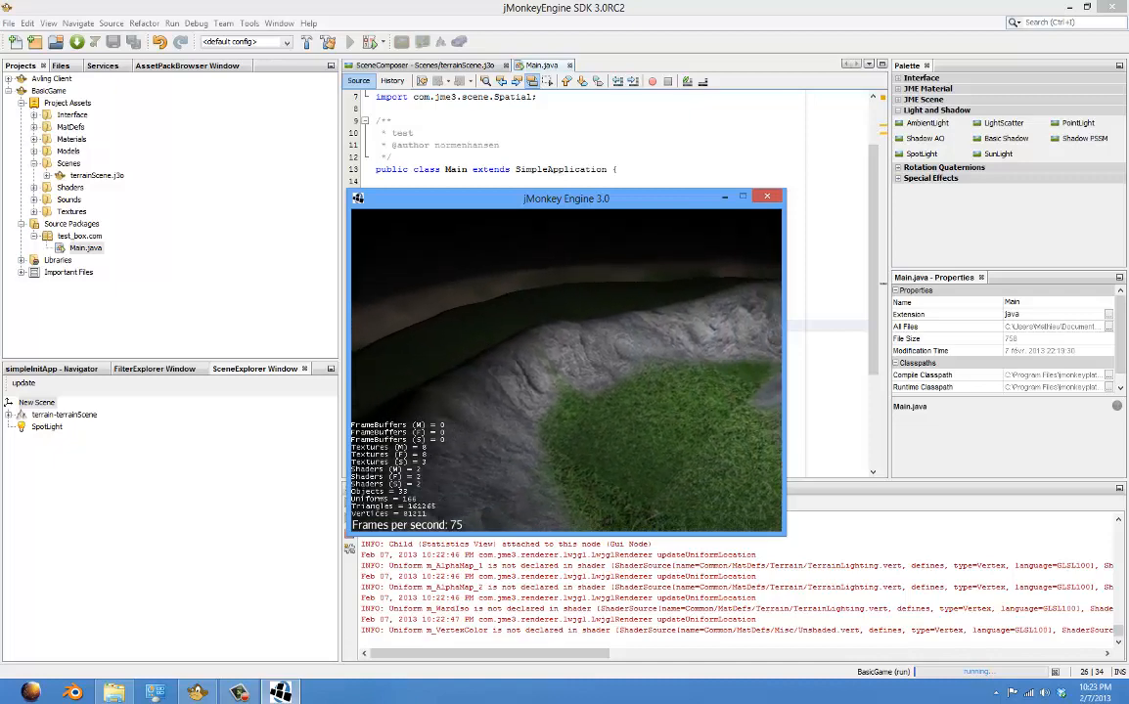
{"action": "key", "text": "w"}
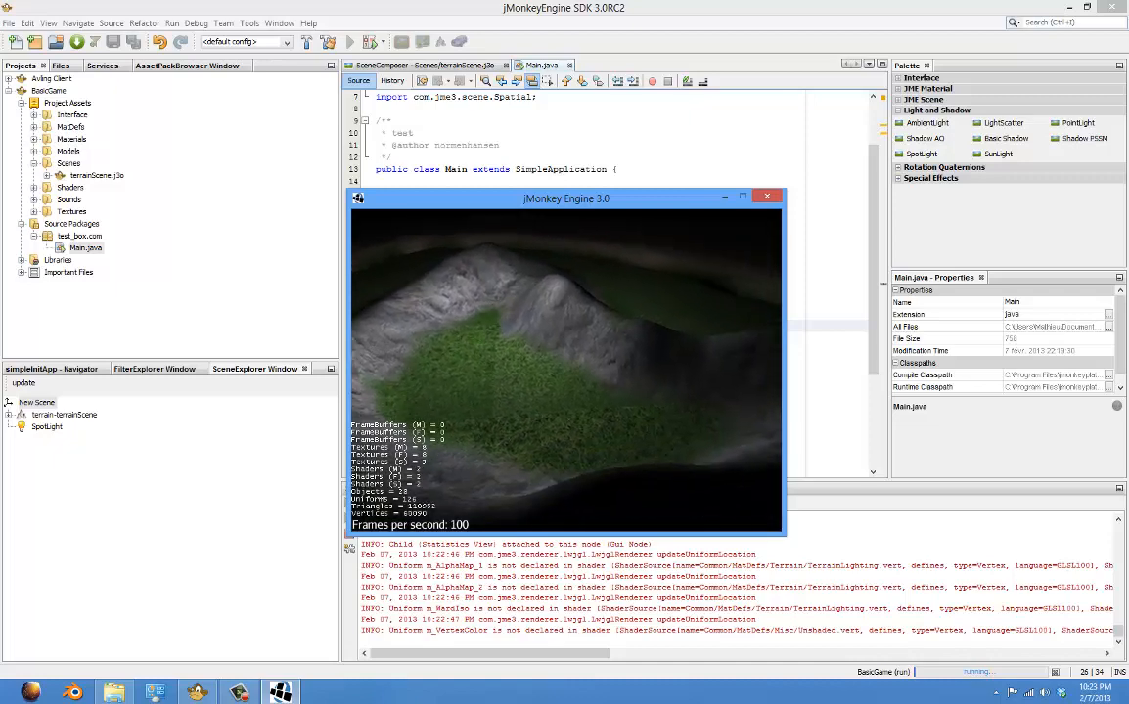
{"action": "key", "text": "s"}
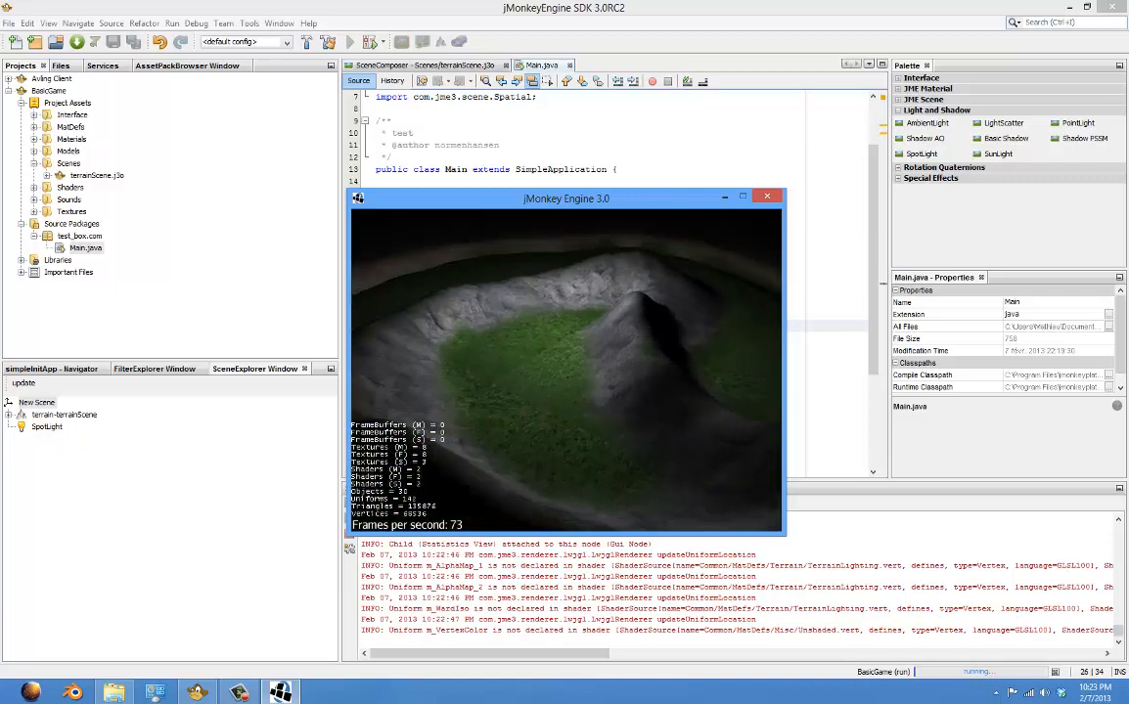
{"action": "key", "text": "w"}
{"action": "key", "text": "s"}
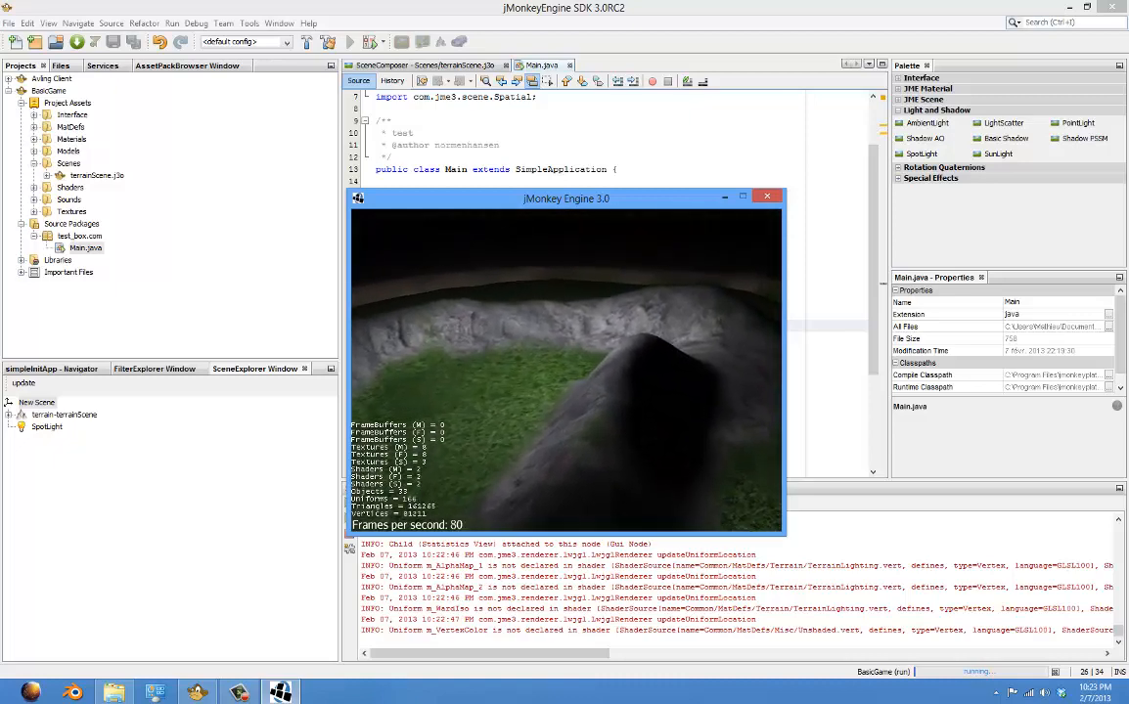
{"action": "key", "text": "w"}
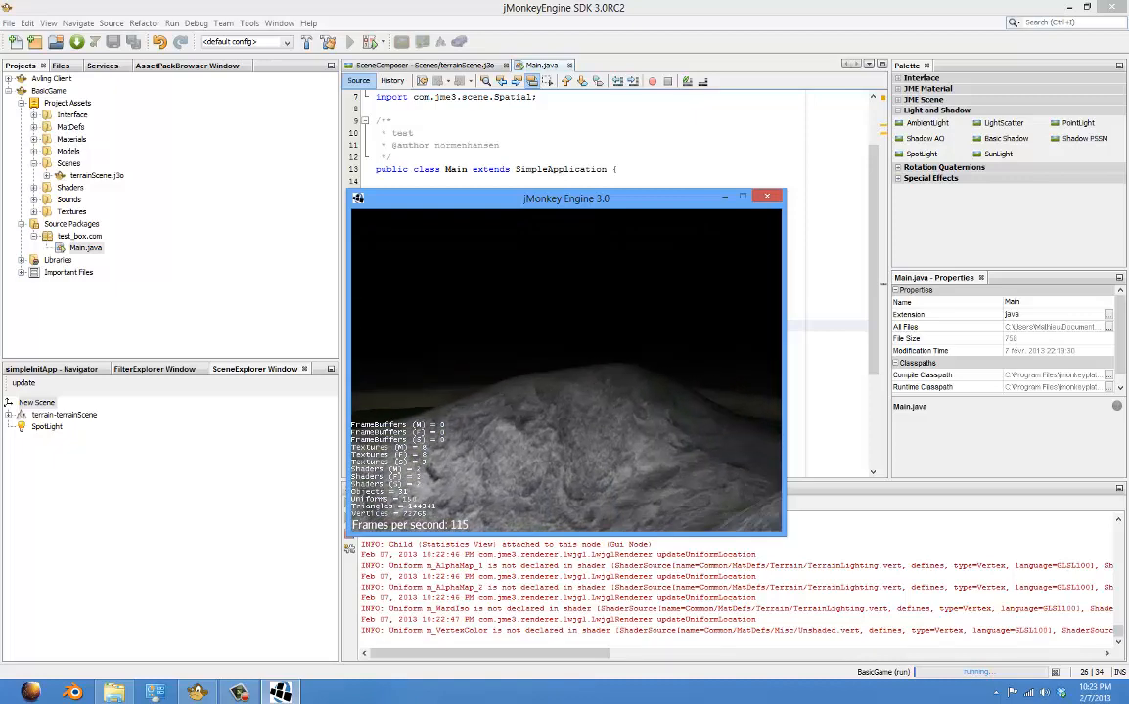
{"action": "key", "text": "w"}
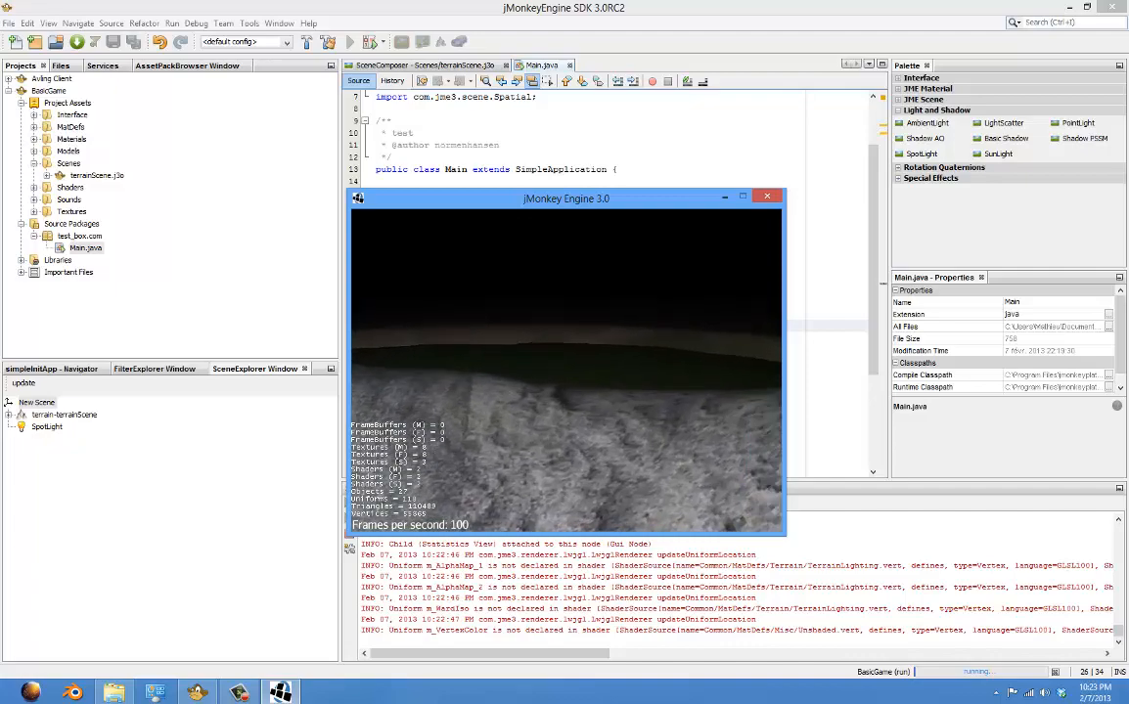
{"action": "key", "text": "w"}
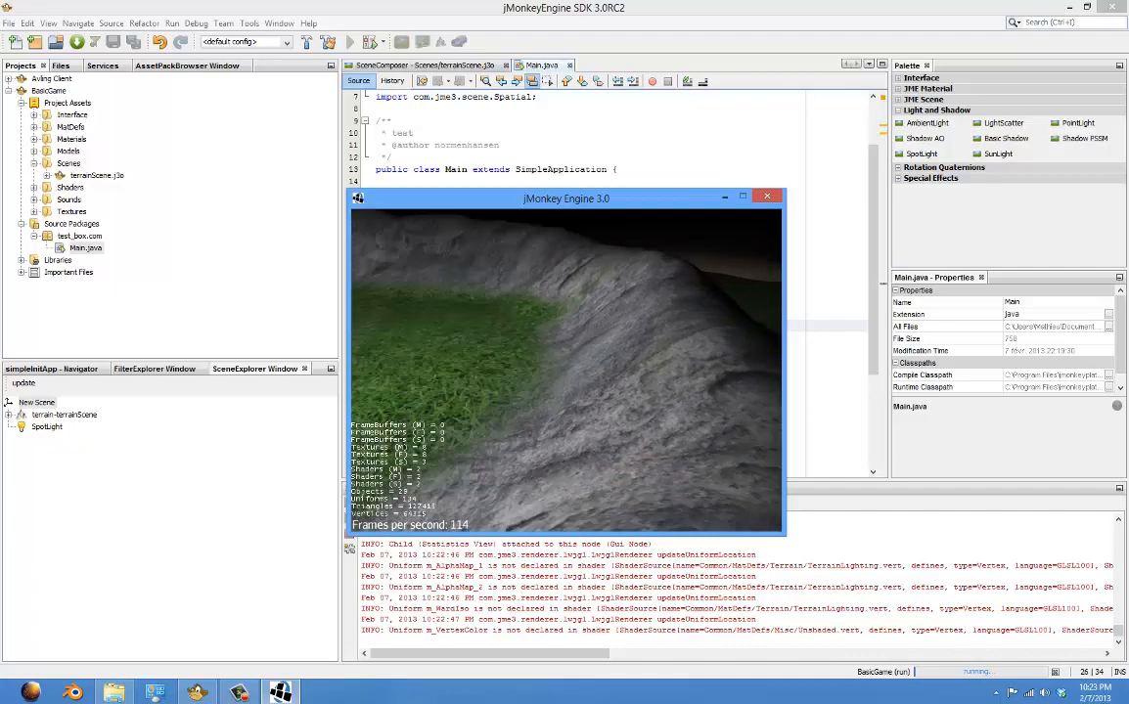
{"action": "key", "text": "Escape"}
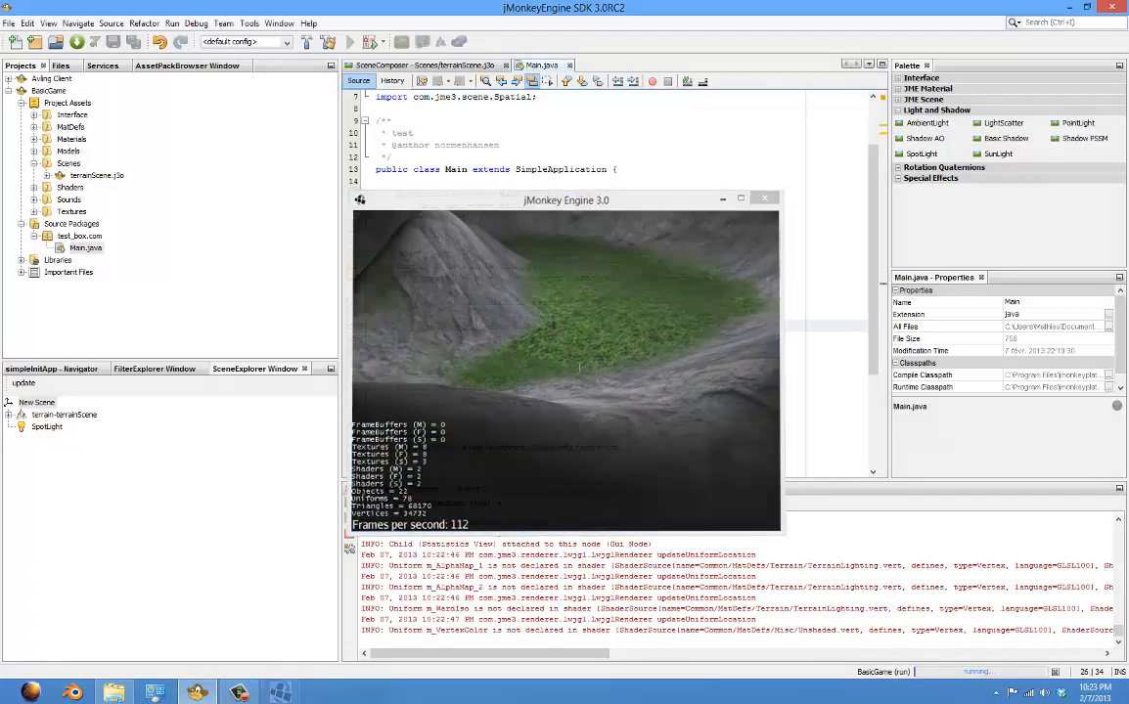
{"action": "left_click", "coordinate": [239, 692]}
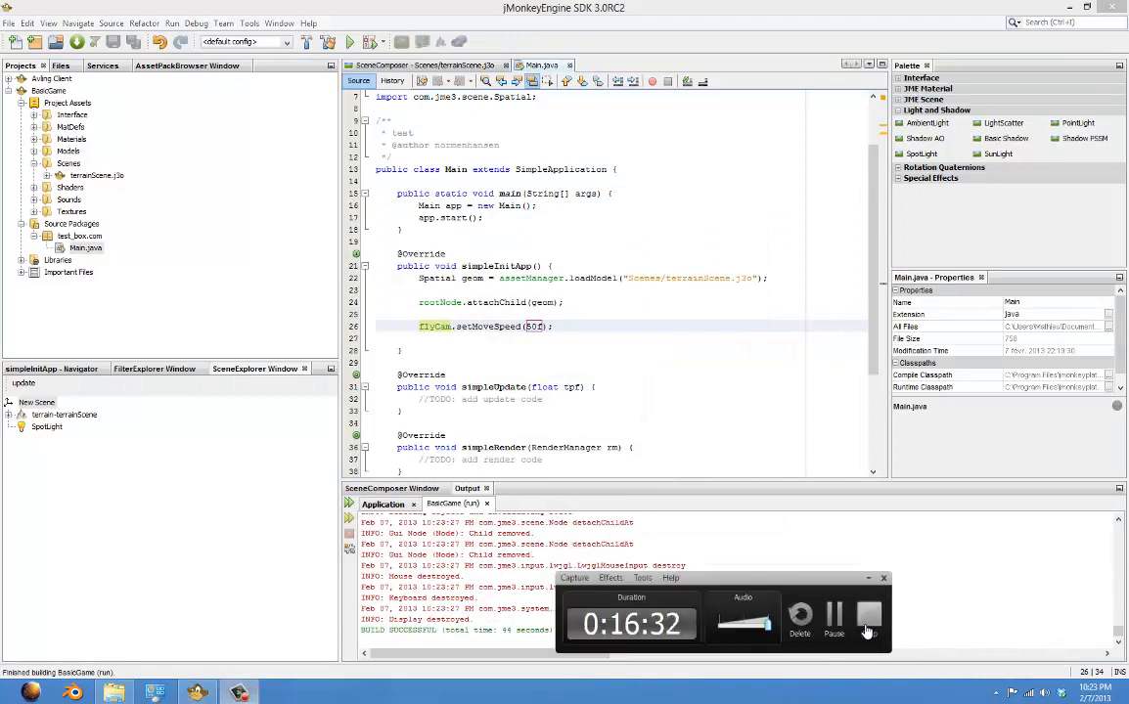
{"action": "left_click", "coordinate": [842, 627]}
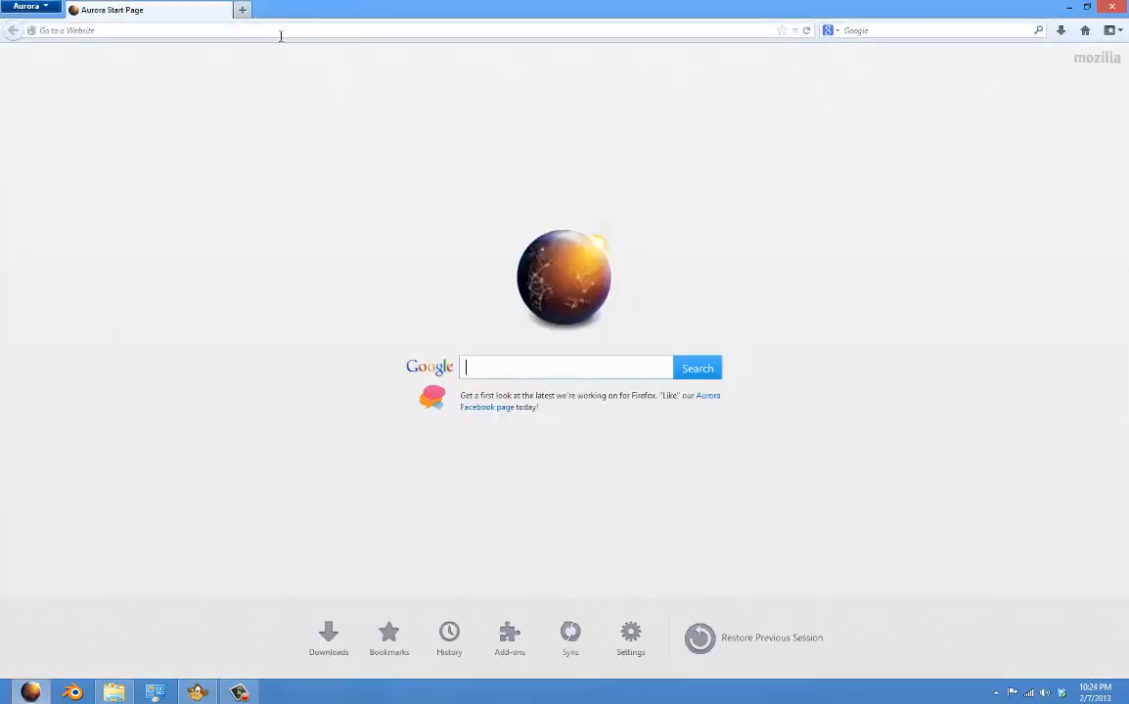
Step: In the Aurora browser, go to youtube.com, open the signed-in account's own channel and look through its uploaded jMonkey tutorial videos
{"action": "type", "text": "youtube.com/"}
{"action": "key", "text": "Return"}
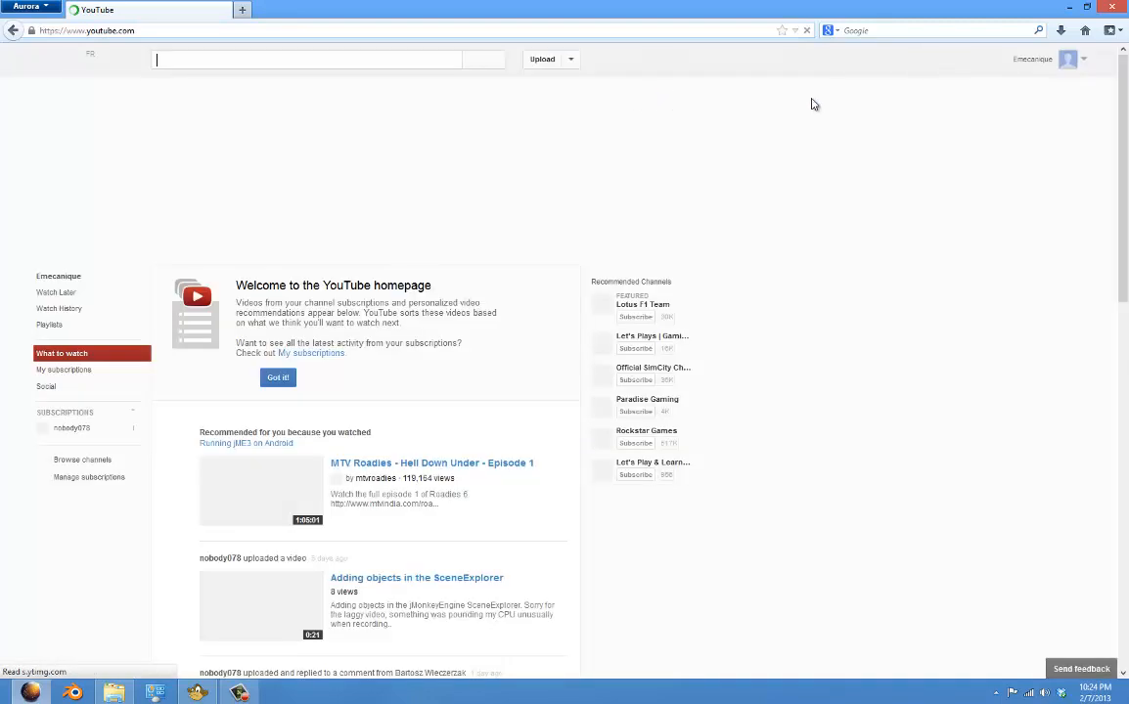
{"action": "left_click", "coordinate": [1029, 59]}
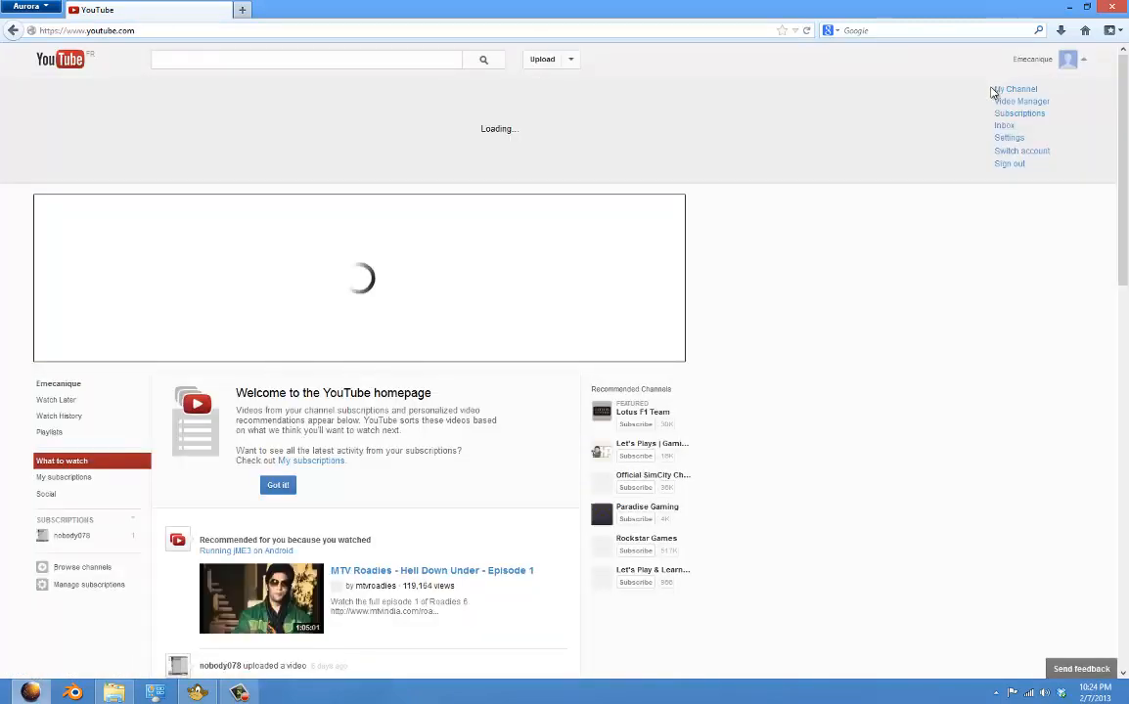
{"action": "left_click", "coordinate": [999, 91]}
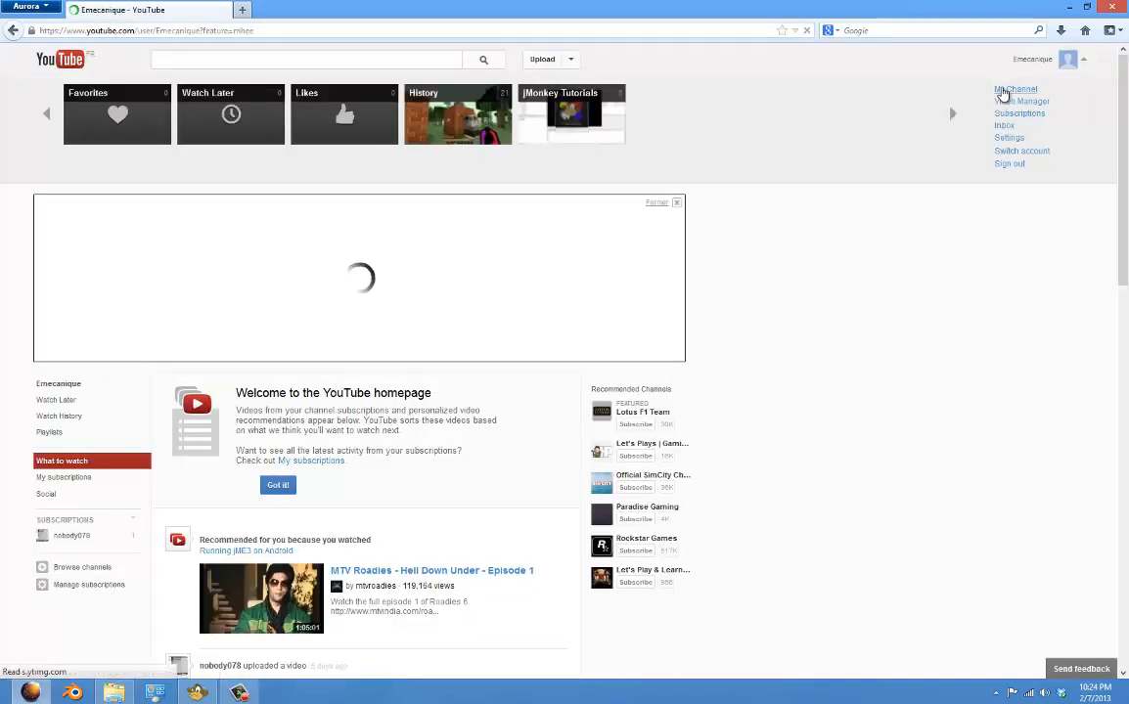
{"action": "scroll", "coordinate": [284, 360], "scroll_direction": "down", "scroll_amount": 3}
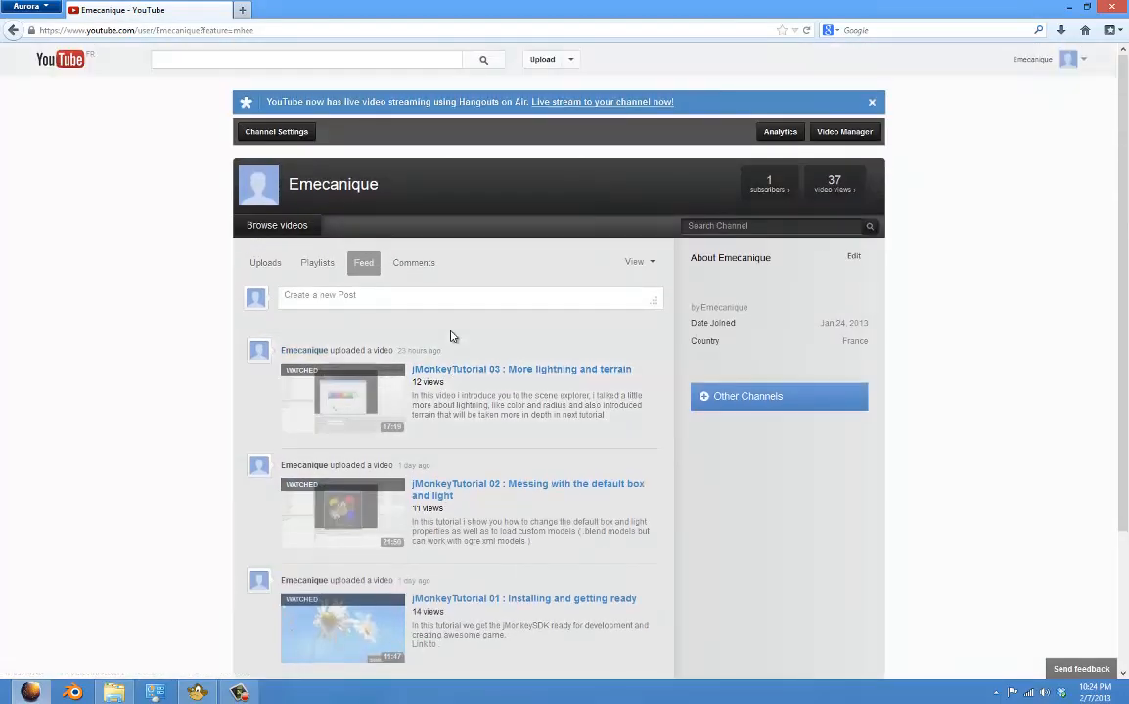
{"action": "scroll", "coordinate": [450, 337], "scroll_direction": "down", "scroll_amount": 3}
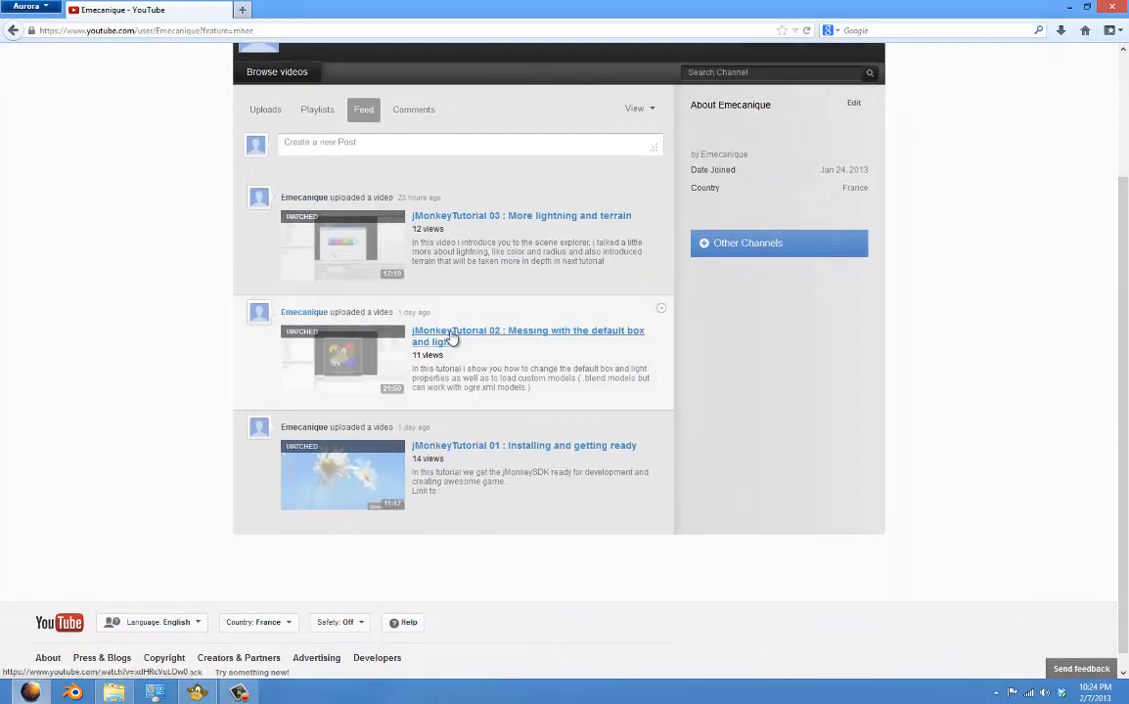
{"action": "scroll", "coordinate": [453, 336], "scroll_direction": "up", "scroll_amount": 3}
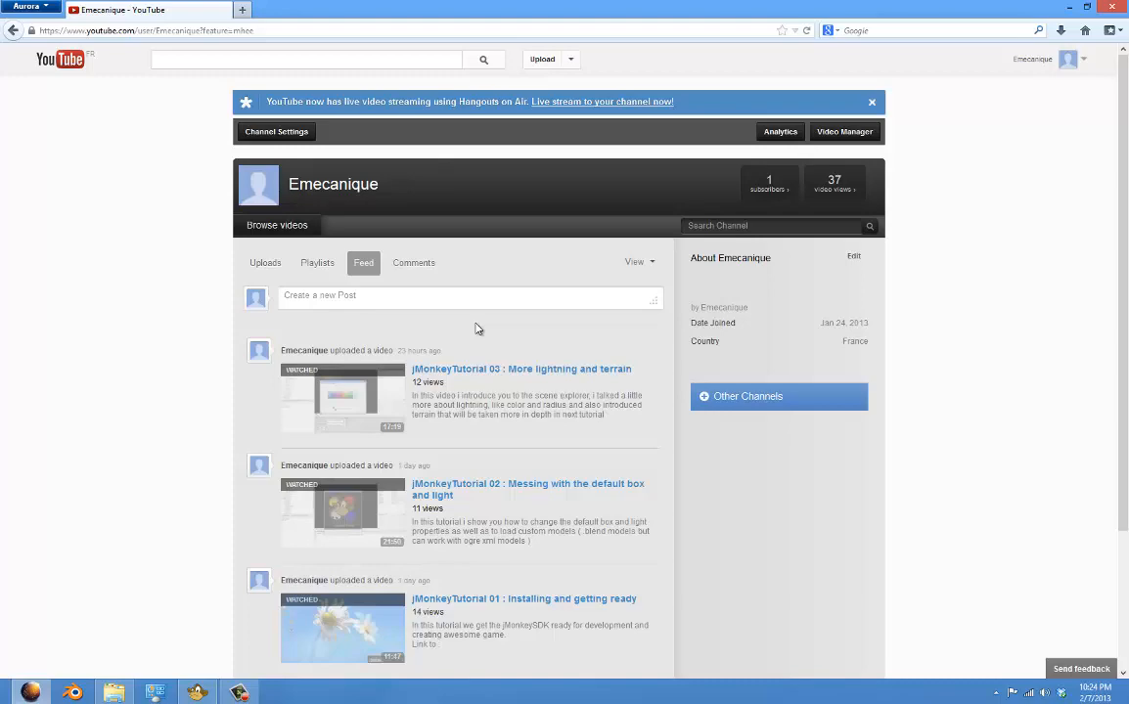
{"action": "key", "text": "alt+Tab"}
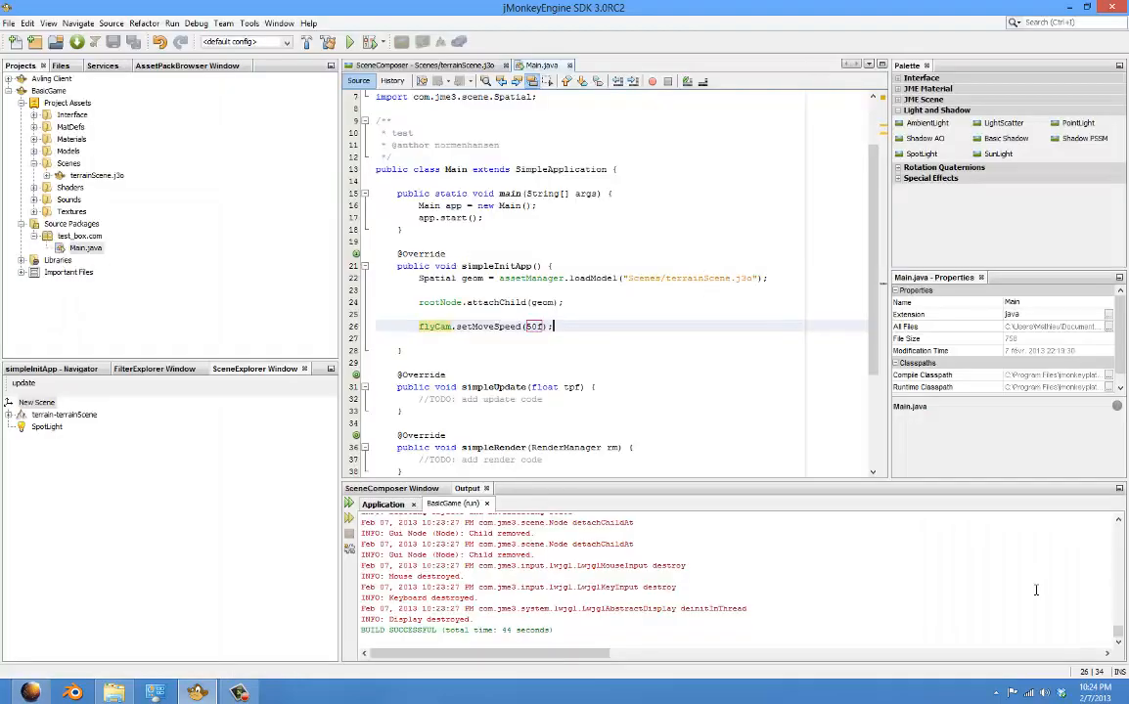
{"action": "key", "text": "alt+Tab"}
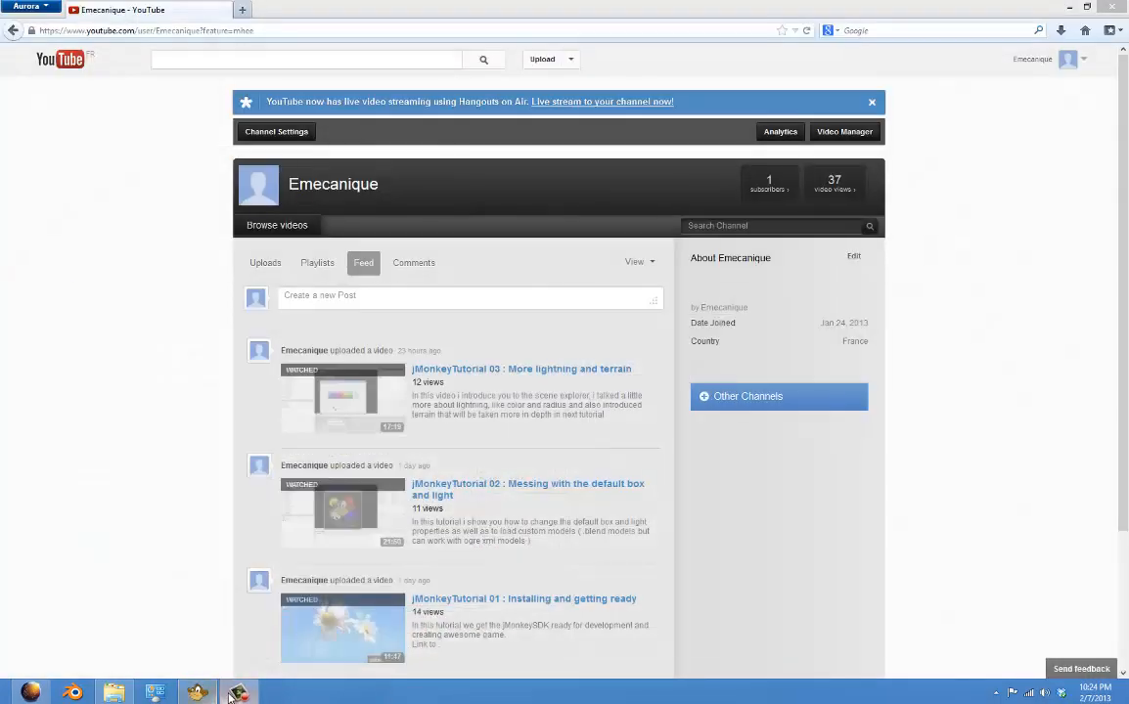